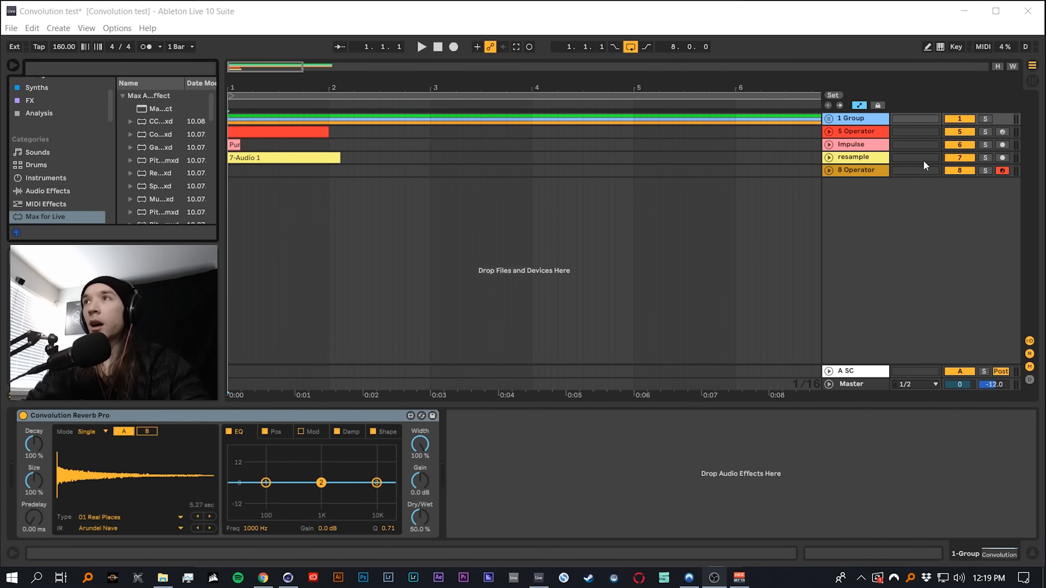
Bypass the group's Convolution Reverb Pro and audition the two Serum tracks and the Beat track soloed in turn
{"action": "left_click", "coordinate": [829, 119]}
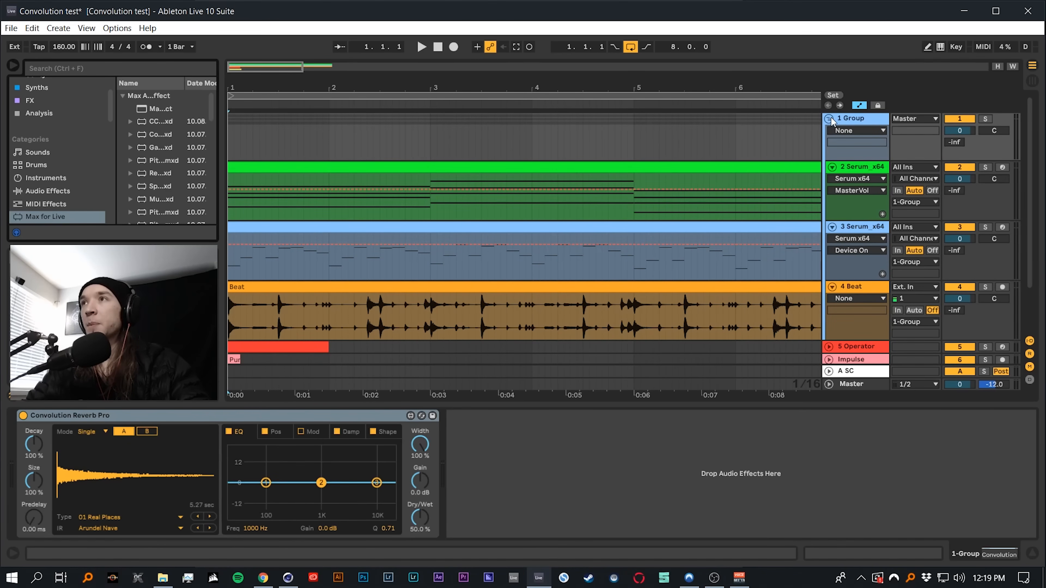
{"action": "left_click", "coordinate": [33, 421]}
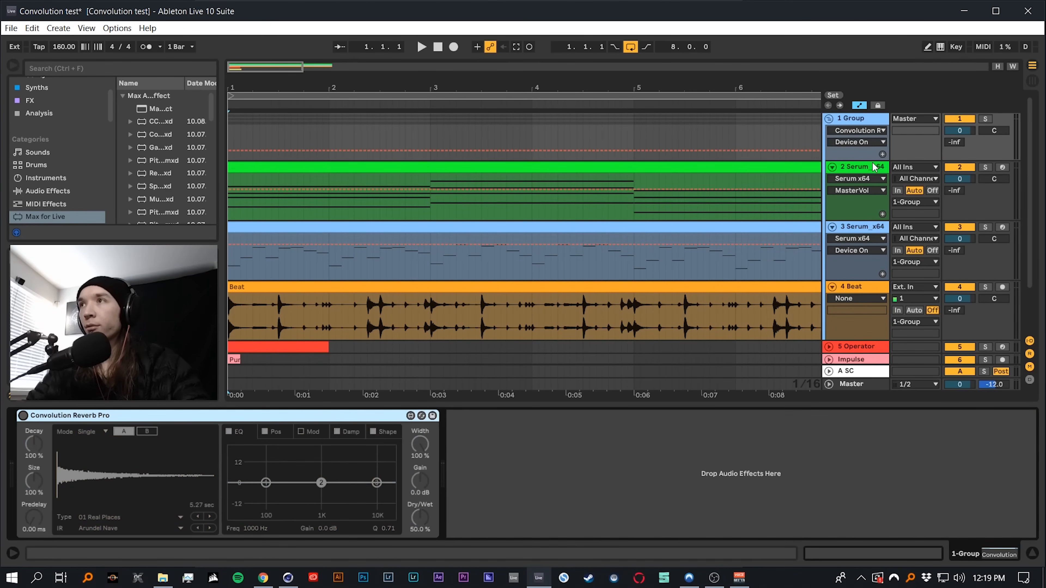
{"action": "left_click", "coordinate": [962, 178]}
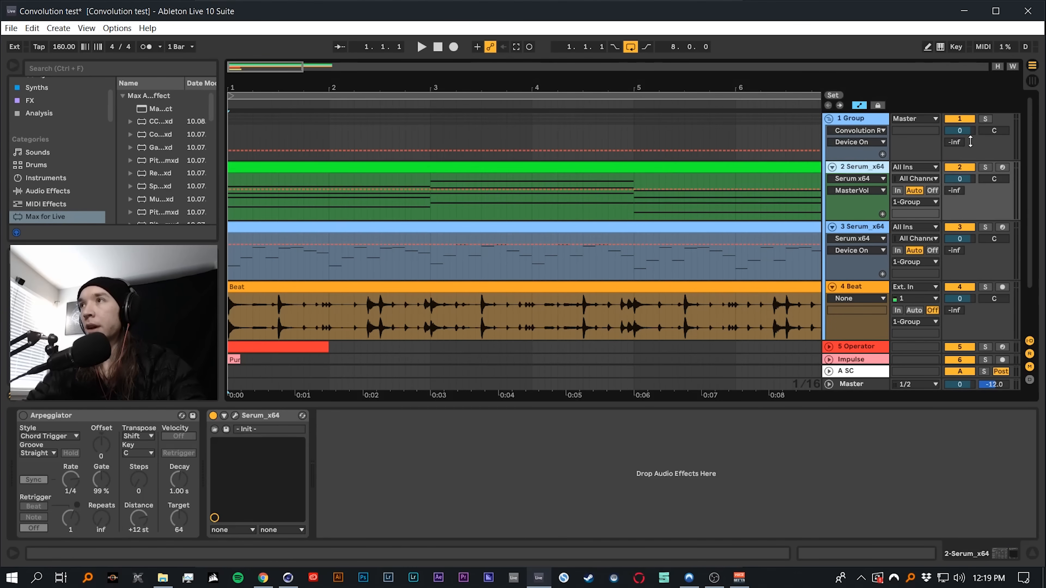
{"action": "left_click", "coordinate": [990, 168]}
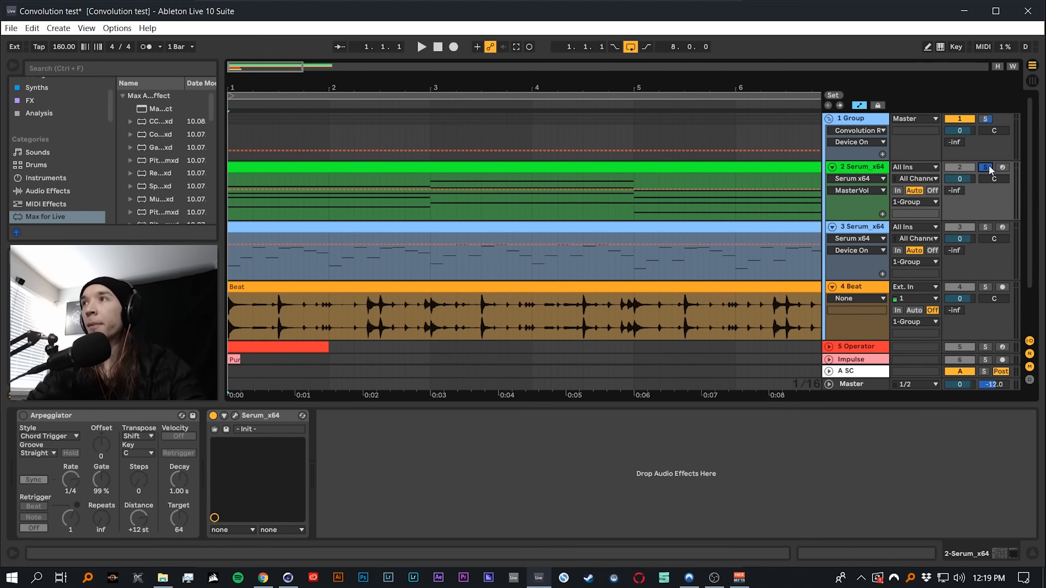
{"action": "key", "text": "space"}
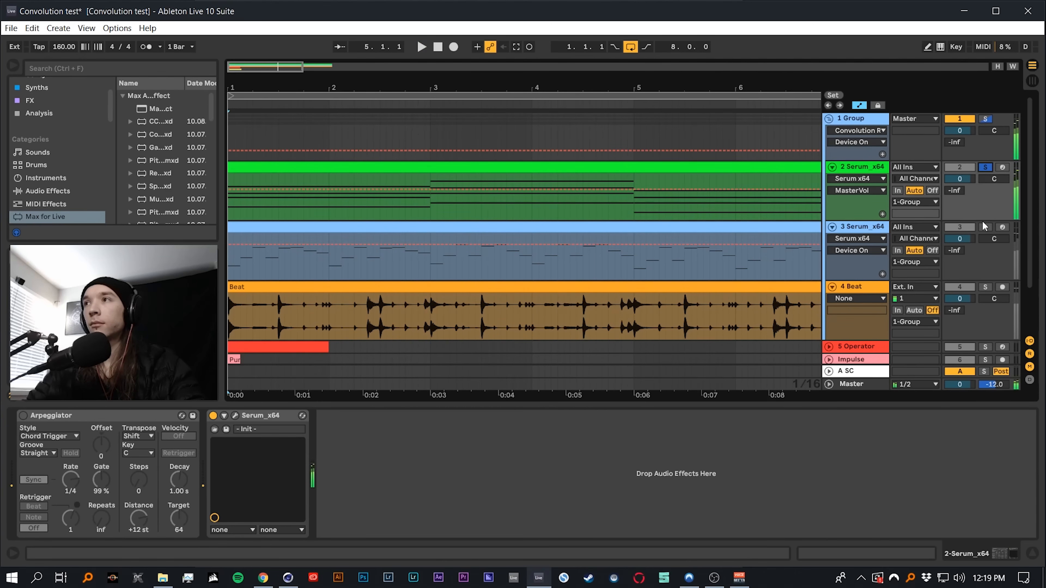
{"action": "left_click", "coordinate": [985, 227]}
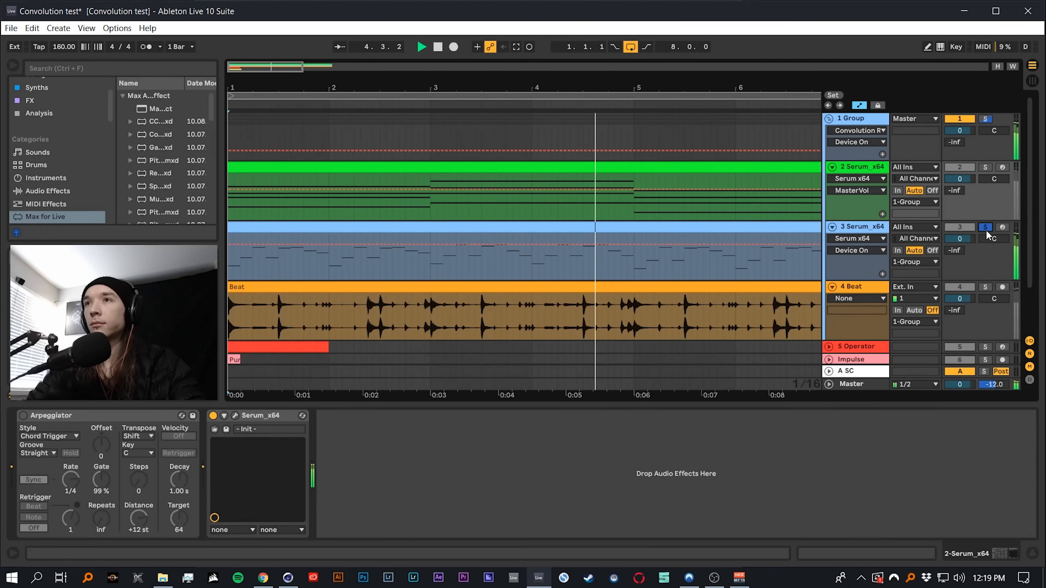
{"action": "left_click", "coordinate": [986, 284]}
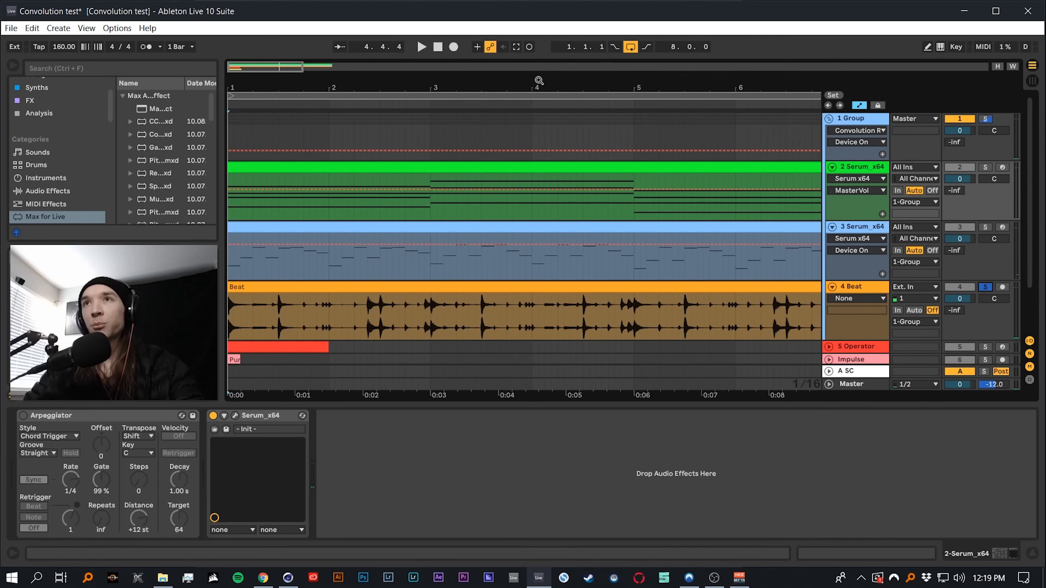
Re-enable the group's Convolution Reverb Pro, audition the soloed tracks through it, and leave the group unsoloed and folded
{"action": "left_click", "coordinate": [839, 125]}
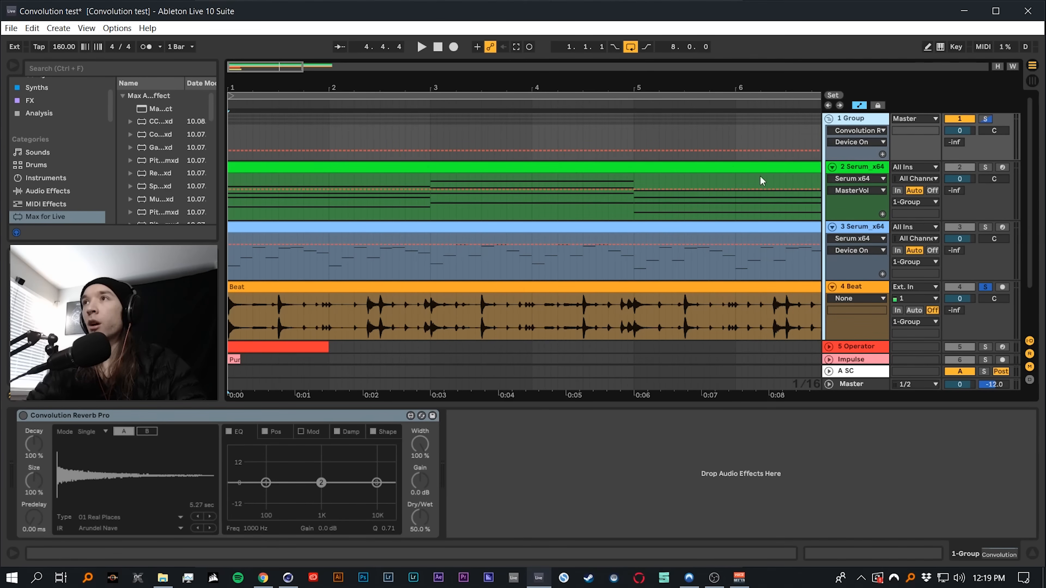
{"action": "left_click", "coordinate": [23, 415]}
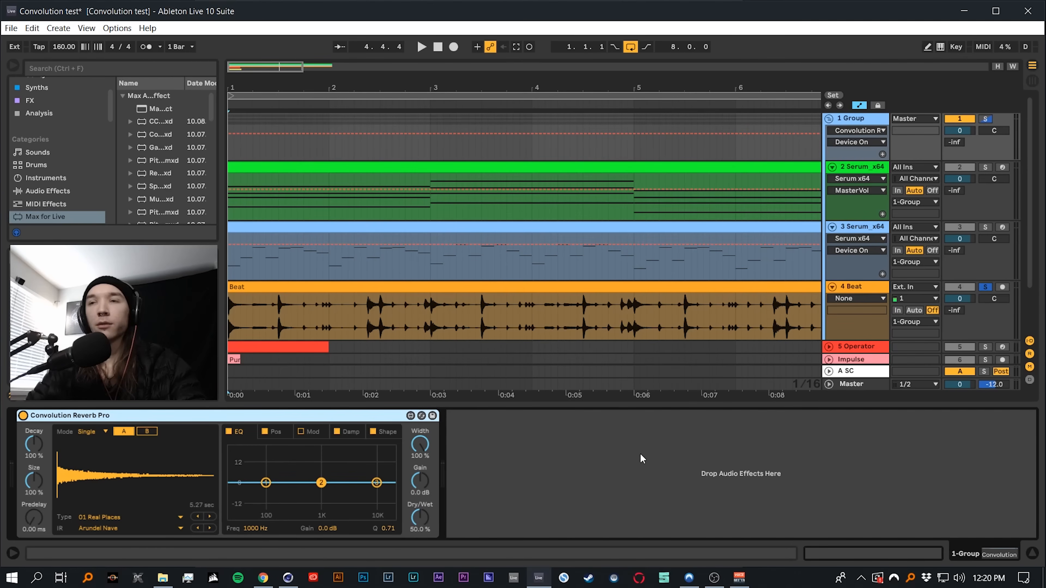
{"action": "key", "text": "space"}
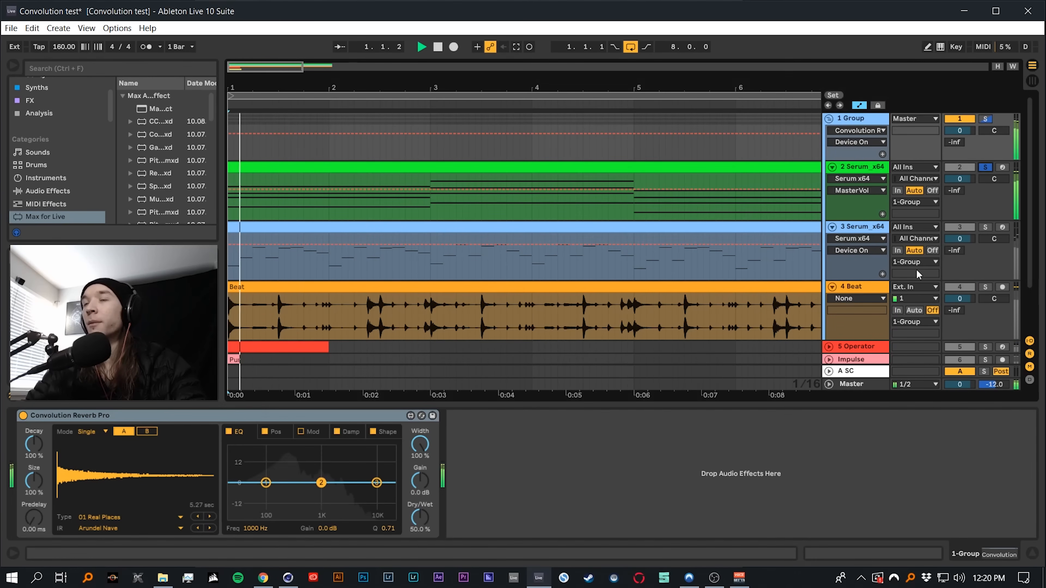
{"action": "left_click", "coordinate": [985, 167]}
{"action": "left_click", "coordinate": [986, 167]}
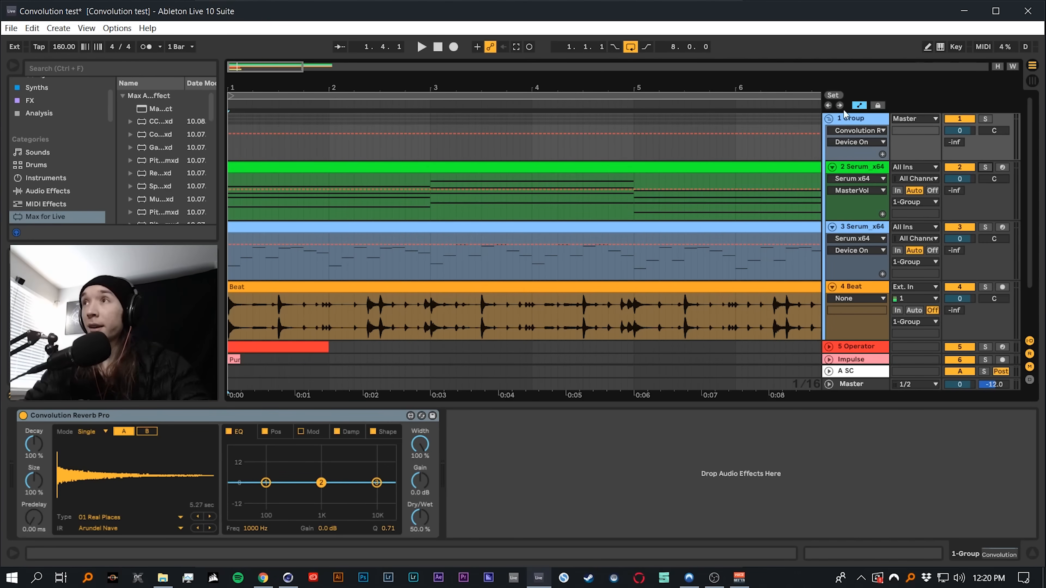
{"action": "left_click", "coordinate": [829, 119]}
Switch off the filter in the 8 Operator track's Operator and set oscillator A's wave to Noise White
{"action": "left_click", "coordinate": [859, 170]}
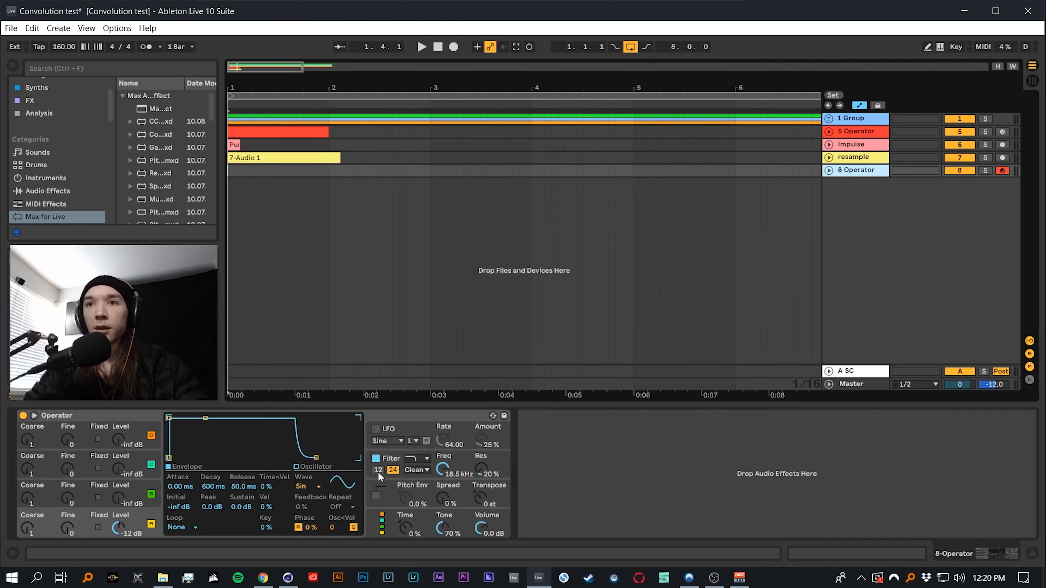
{"action": "left_click", "coordinate": [376, 458]}
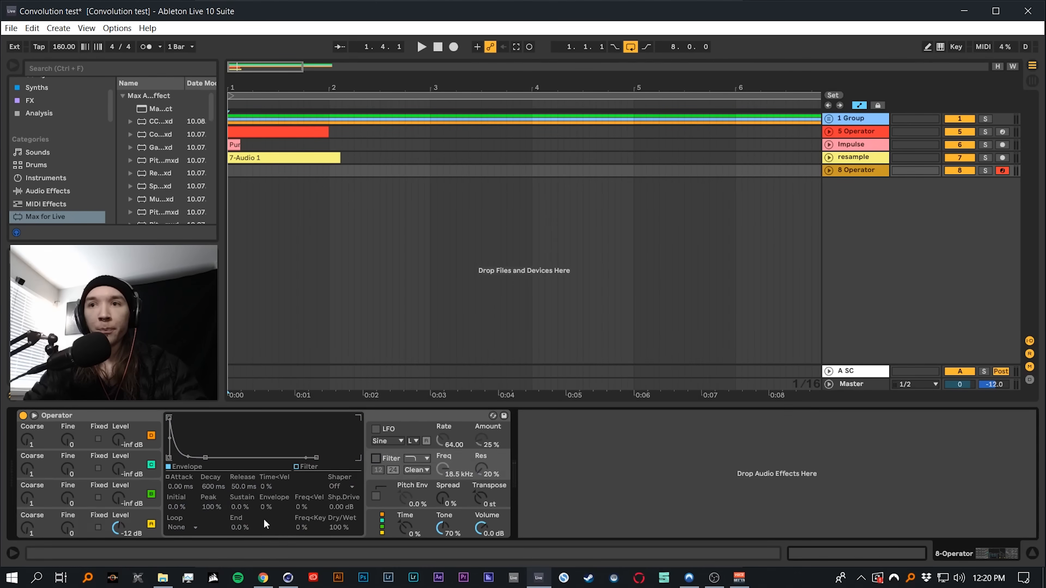
{"action": "left_click", "coordinate": [142, 521]}
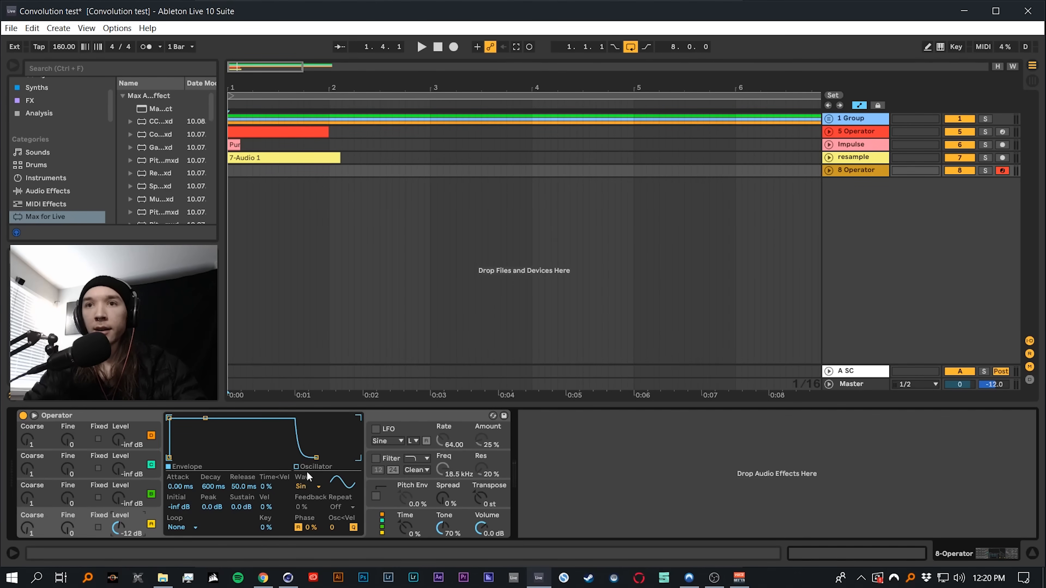
{"action": "left_click", "coordinate": [302, 485]}
{"action": "left_click", "coordinate": [324, 463]}
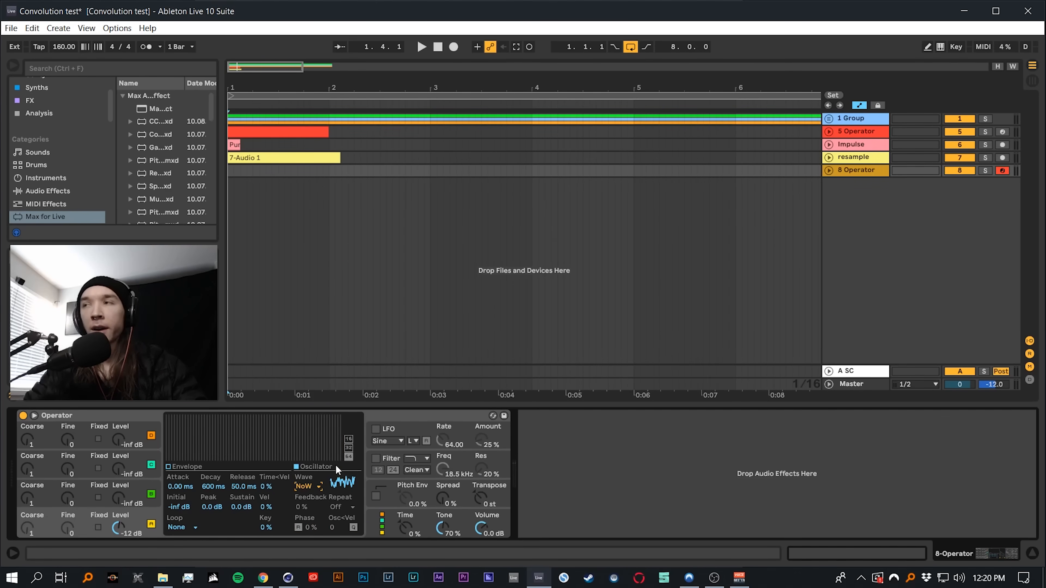
Set the Operator's volume to -6.7 dB and its Spread to 100%, with the pitch envelope switched on
{"action": "left_click_drag", "start_coordinate": [488, 530], "coordinate": [487, 535]}
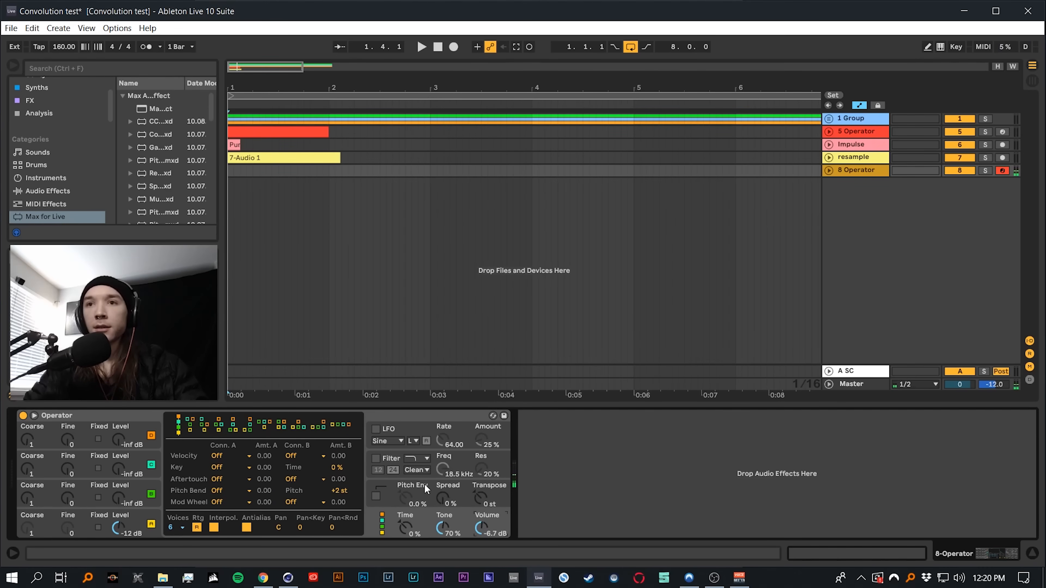
{"action": "left_click", "coordinate": [131, 516]}
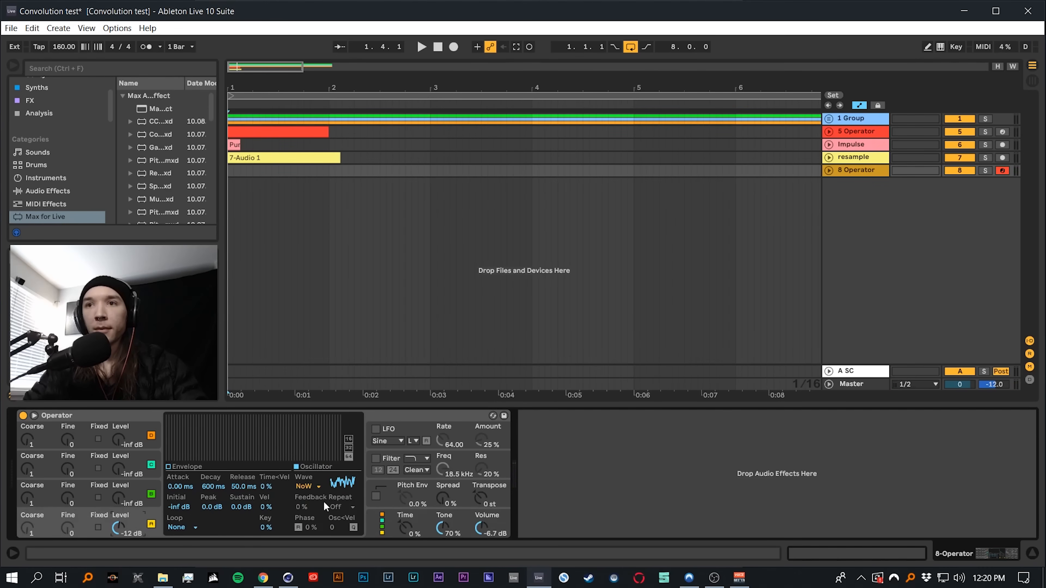
{"action": "left_click", "coordinate": [376, 496]}
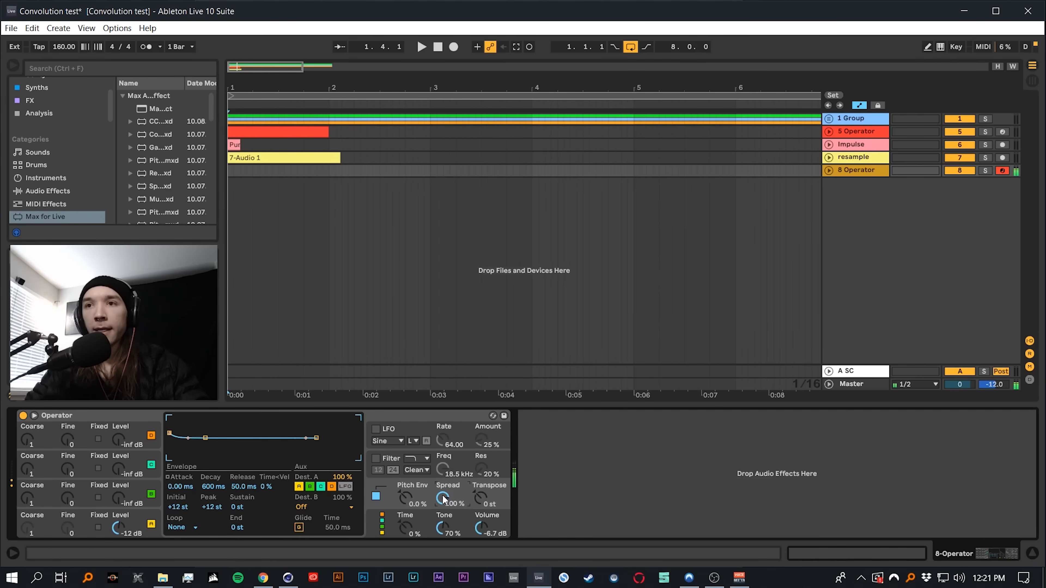
{"action": "left_click", "coordinate": [146, 522]}
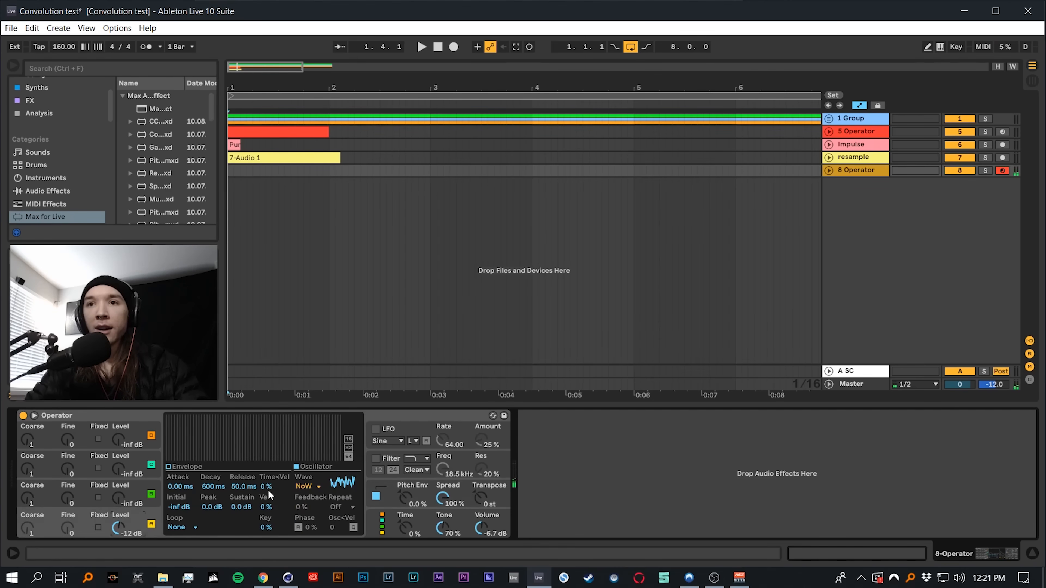
{"action": "left_click", "coordinate": [305, 486]}
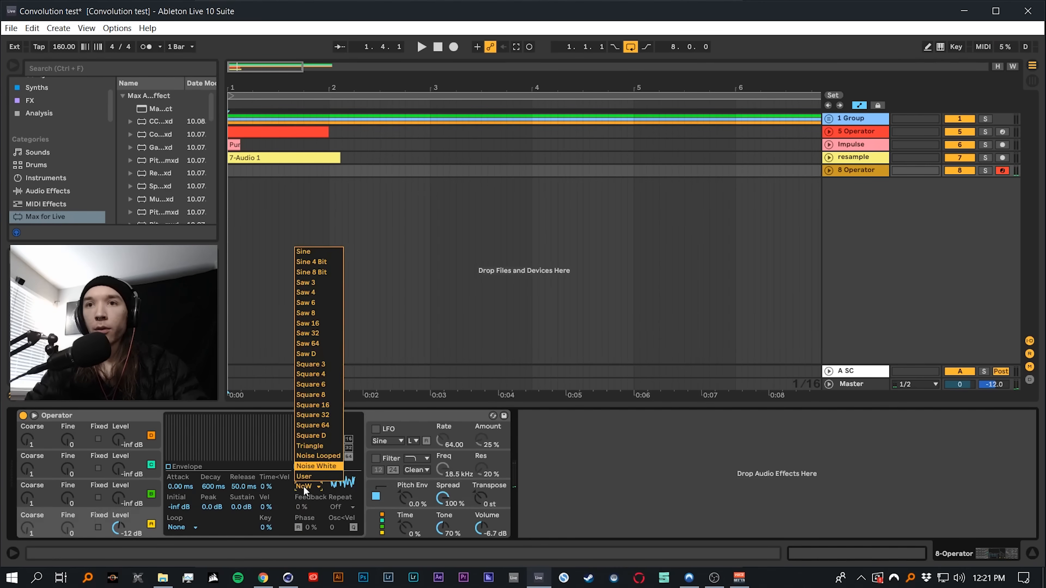
{"action": "left_click", "coordinate": [324, 465]}
{"action": "left_click", "coordinate": [443, 499]}
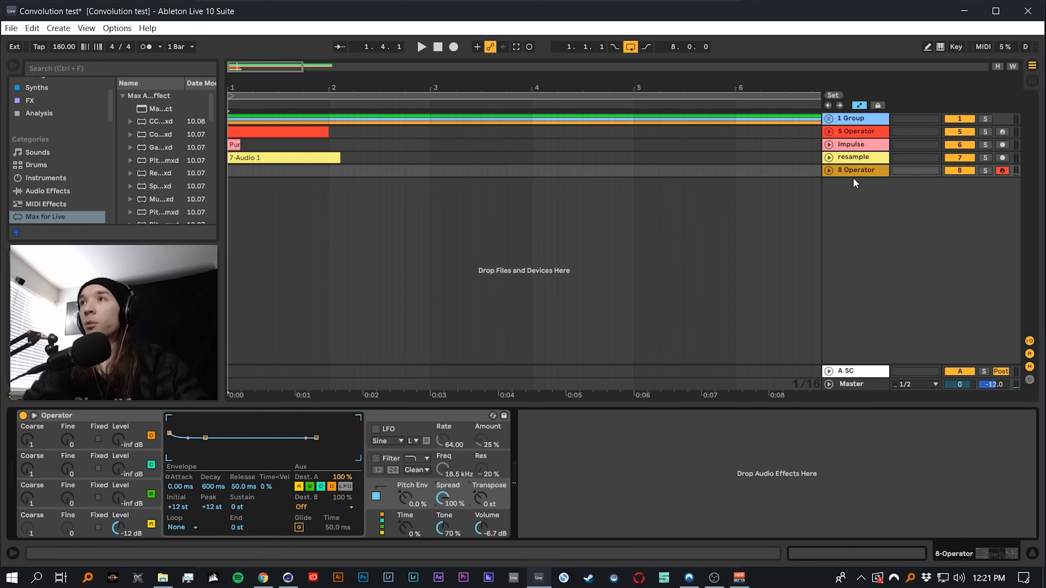
Unfold the 8 Operator track and hide the automation in the arrangement
{"action": "left_click", "coordinate": [829, 171]}
{"action": "key", "text": "a"}
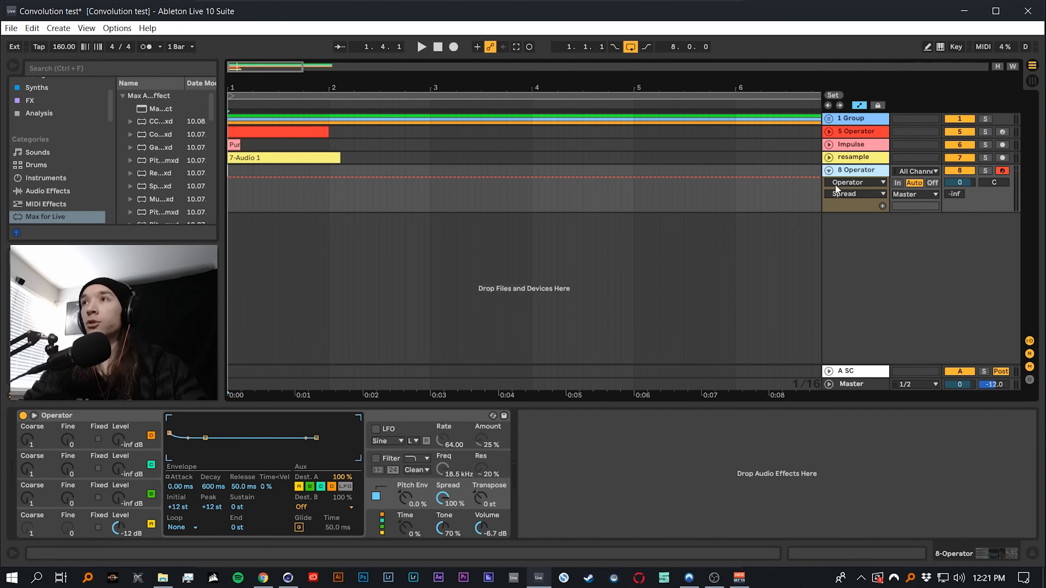
{"action": "left_click", "coordinate": [833, 184]}
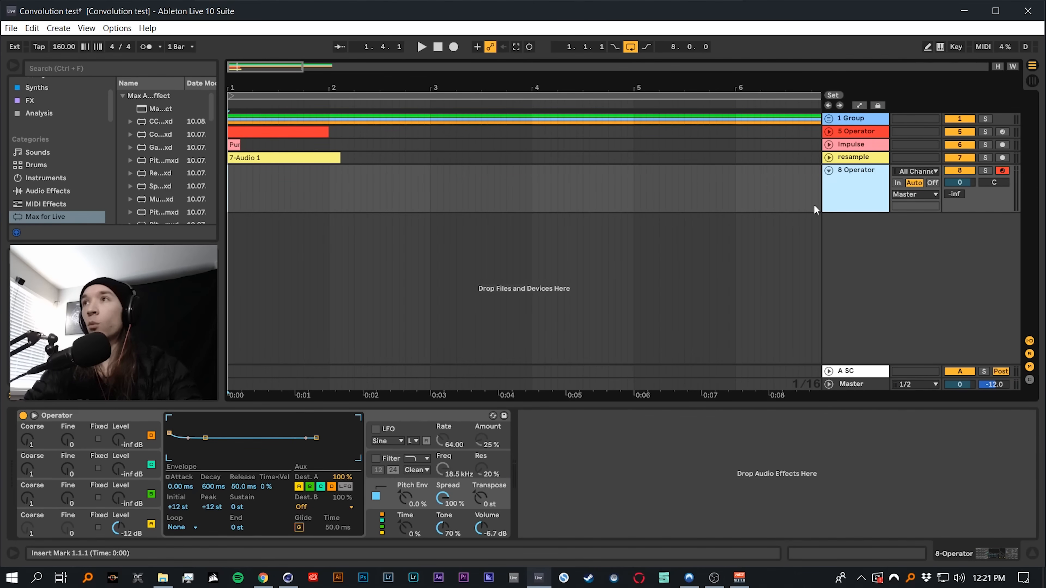
Unfold the resample track and choose Resampling as its audio input
{"action": "left_click", "coordinate": [850, 158]}
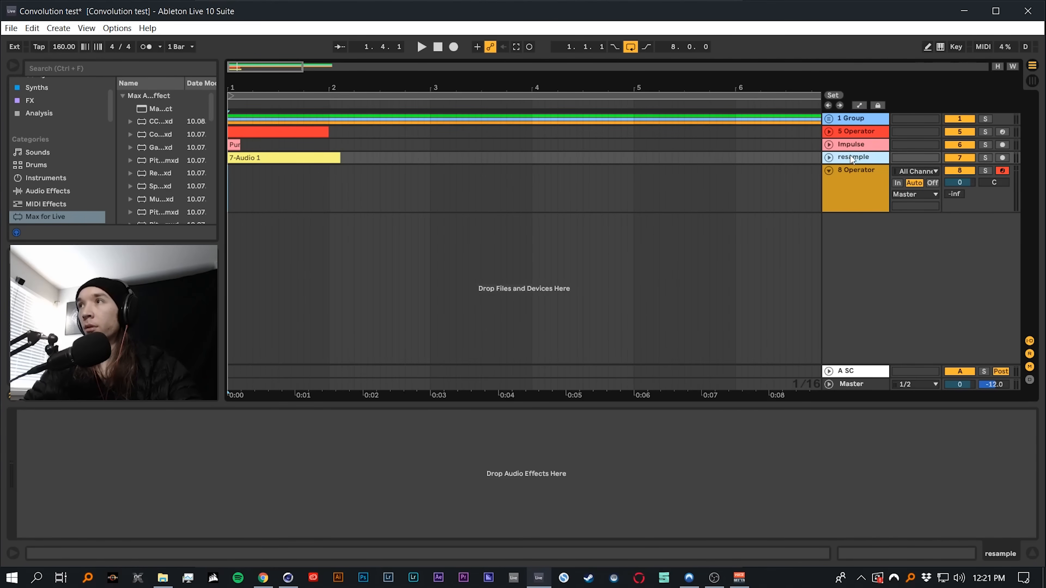
{"action": "left_click", "coordinate": [829, 158]}
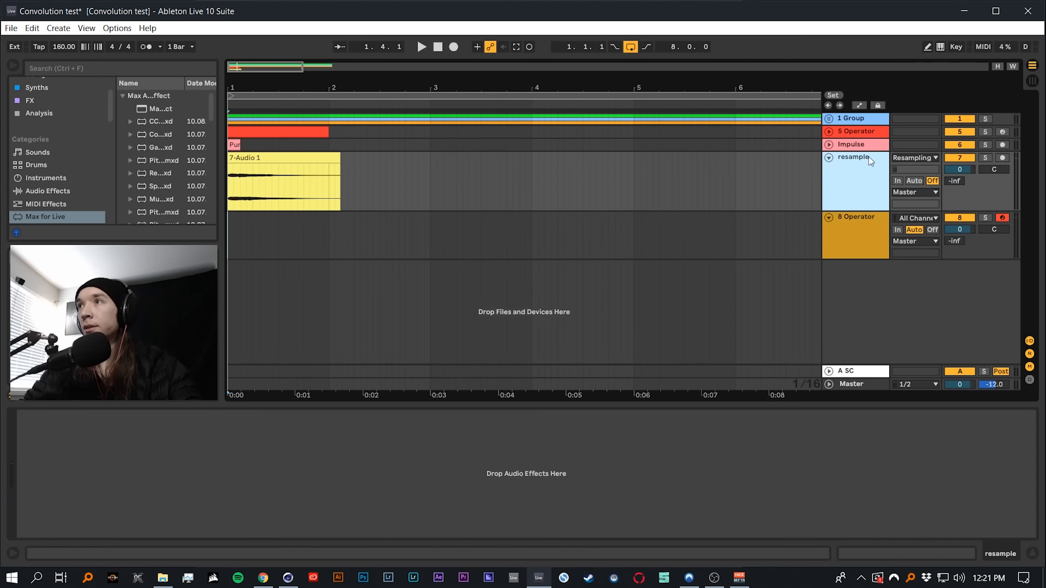
{"action": "left_click", "coordinate": [912, 157]}
{"action": "left_click", "coordinate": [912, 198]}
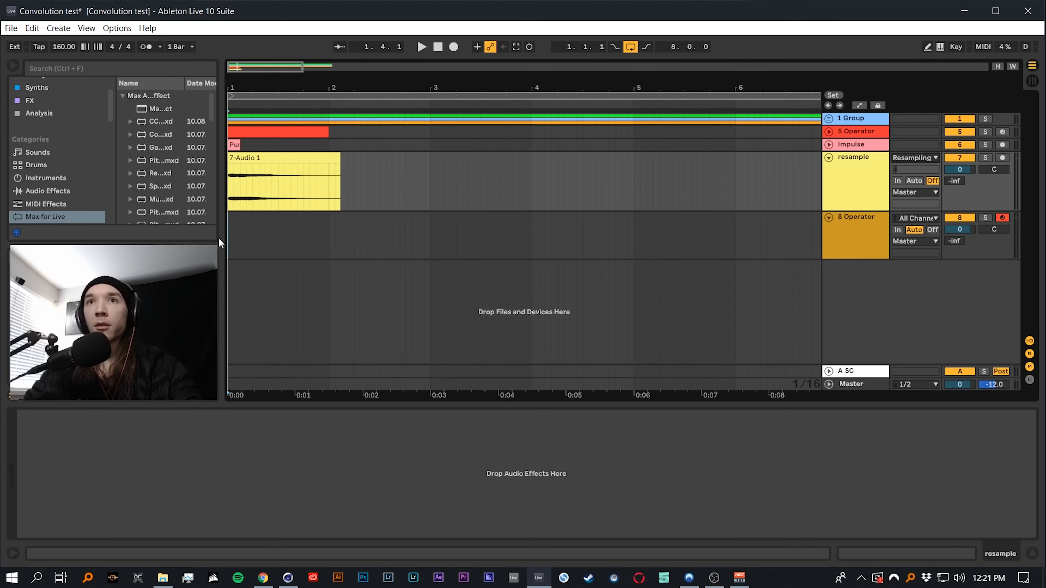
Insert a one-bar MIDI clip at bar 1 on the 8 Operator track and fill it with a single sustained F3 note
{"action": "left_click_drag", "start_coordinate": [229, 238], "coordinate": [335, 237]}
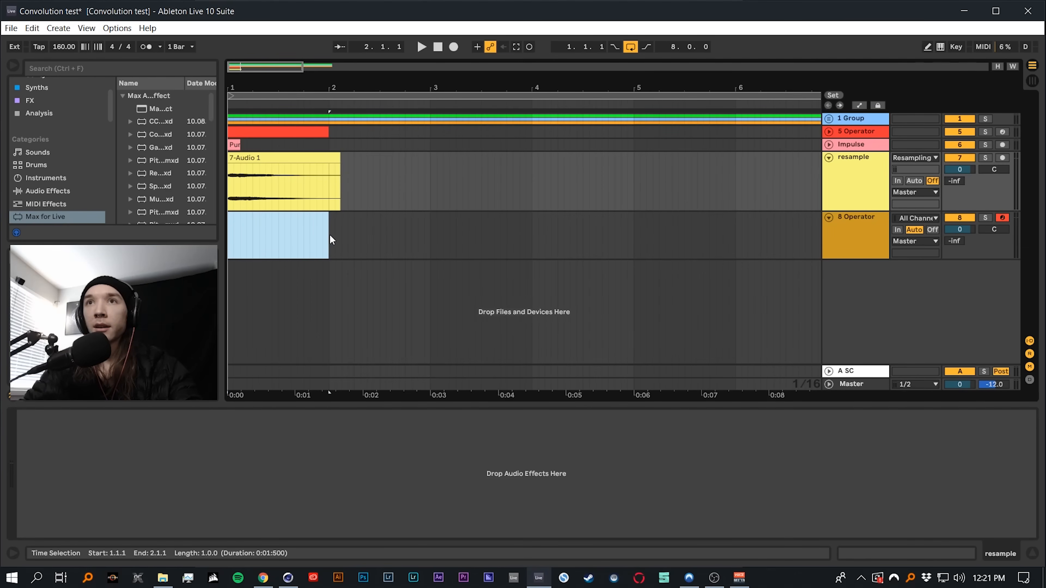
{"action": "key", "text": "ctrl+shift+m"}
{"action": "left_click", "coordinate": [364, 237]}
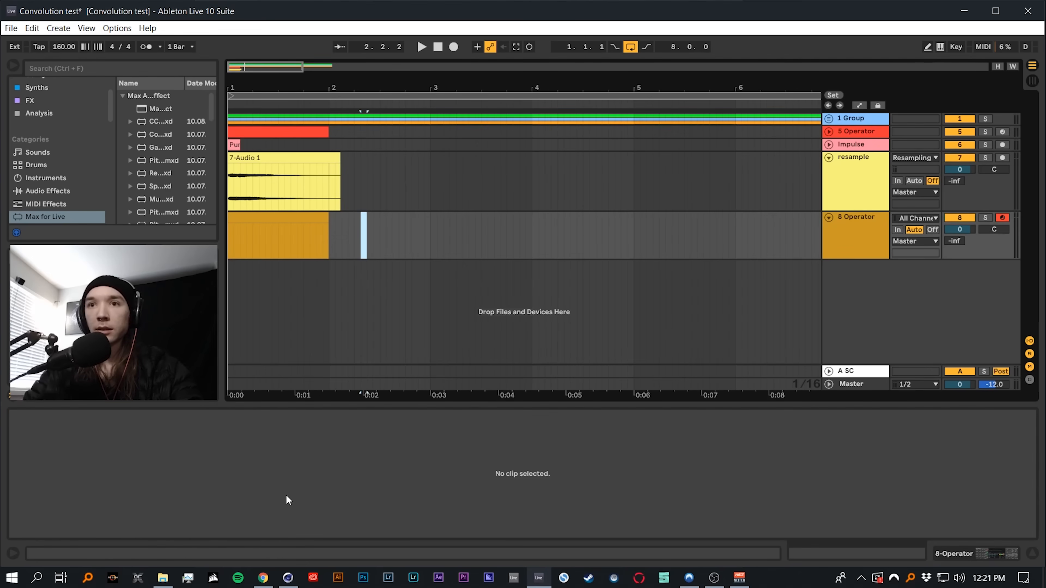
{"action": "left_click", "coordinate": [275, 214]}
{"action": "left_click", "coordinate": [306, 484]}
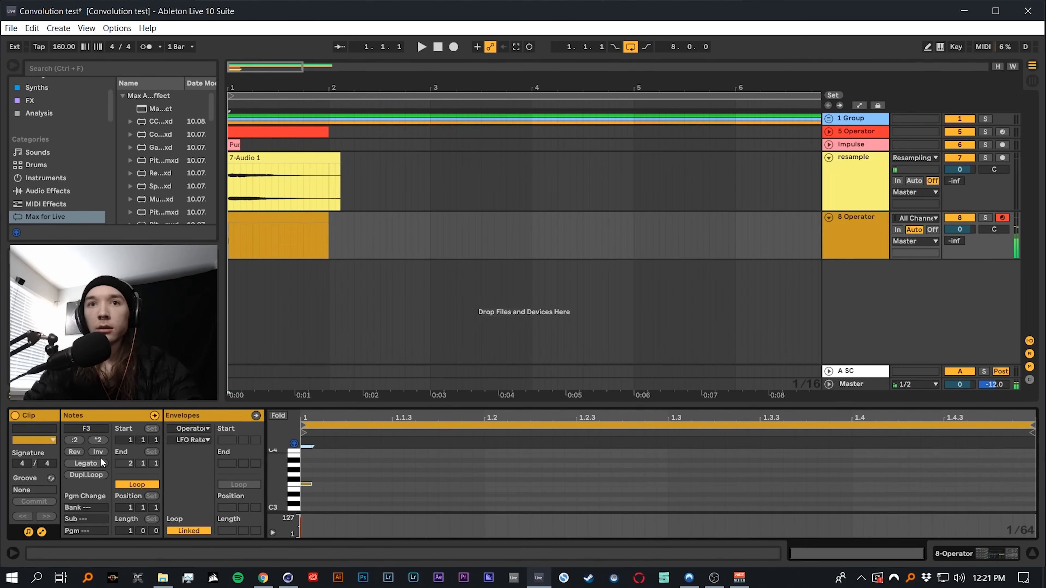
{"action": "left_click", "coordinate": [983, 554]}
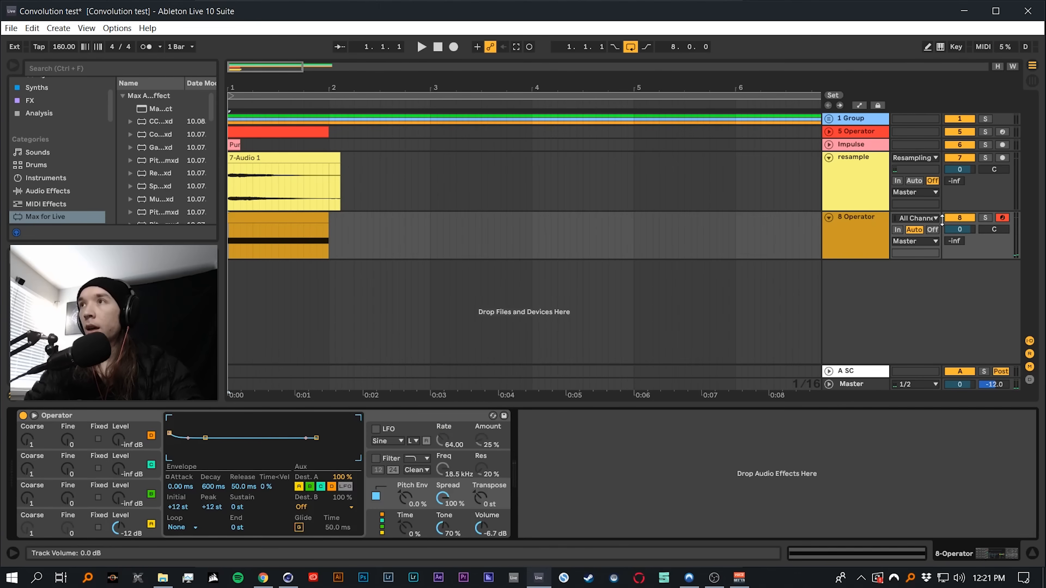
Arm the resample track and record the soloed 8 Operator's noise onto it from bar 1 to just past bar 2
{"action": "left_click", "coordinate": [834, 192]}
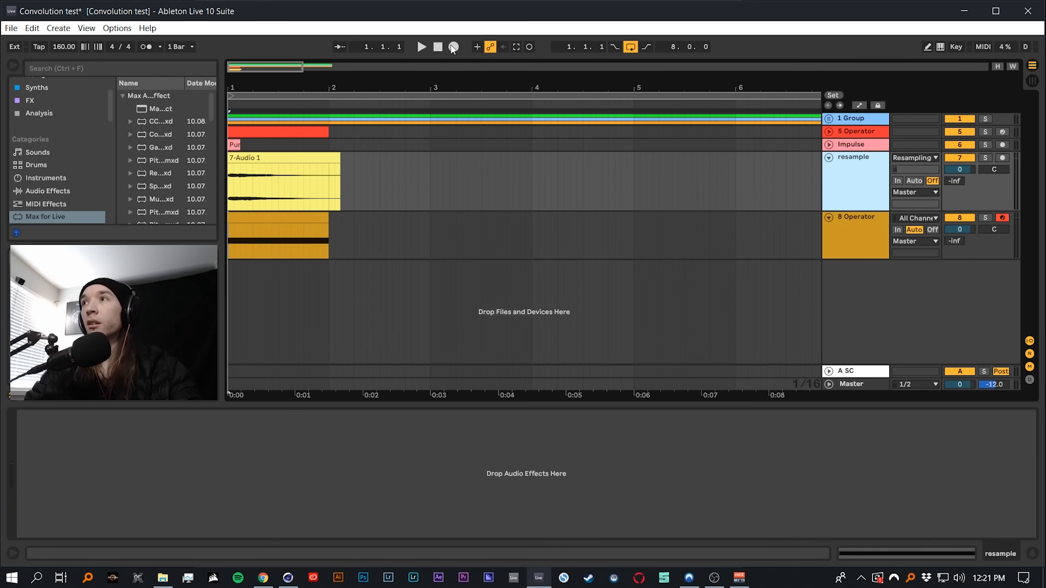
{"action": "left_click", "coordinate": [1002, 157]}
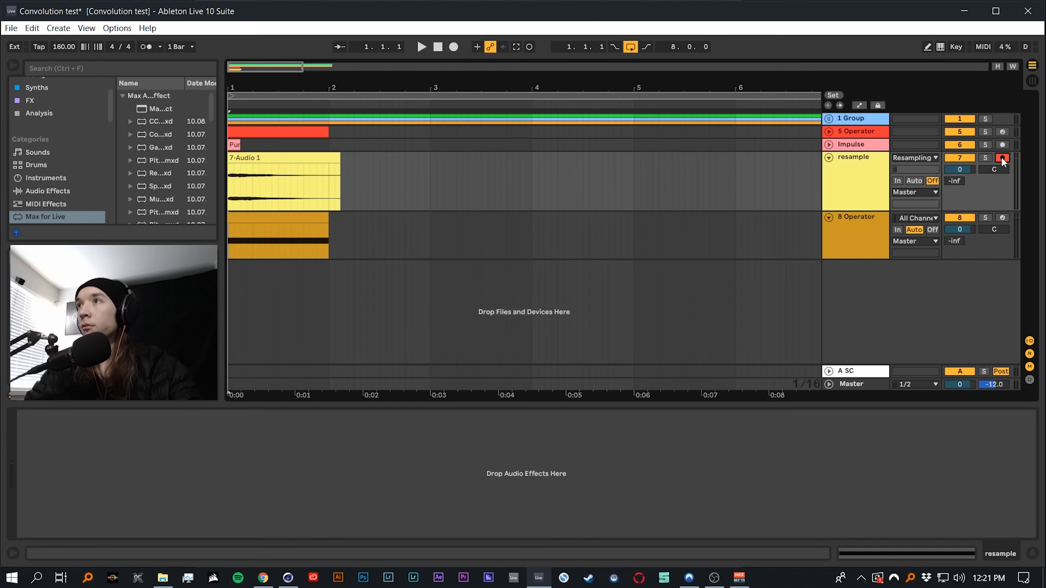
{"action": "left_click", "coordinate": [985, 219]}
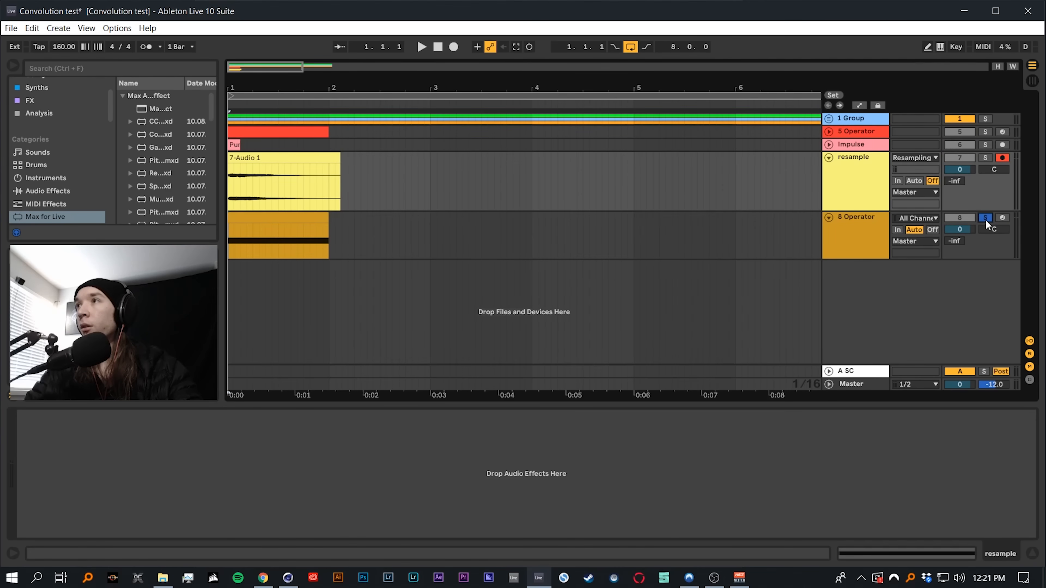
{"action": "left_click", "coordinate": [456, 47]}
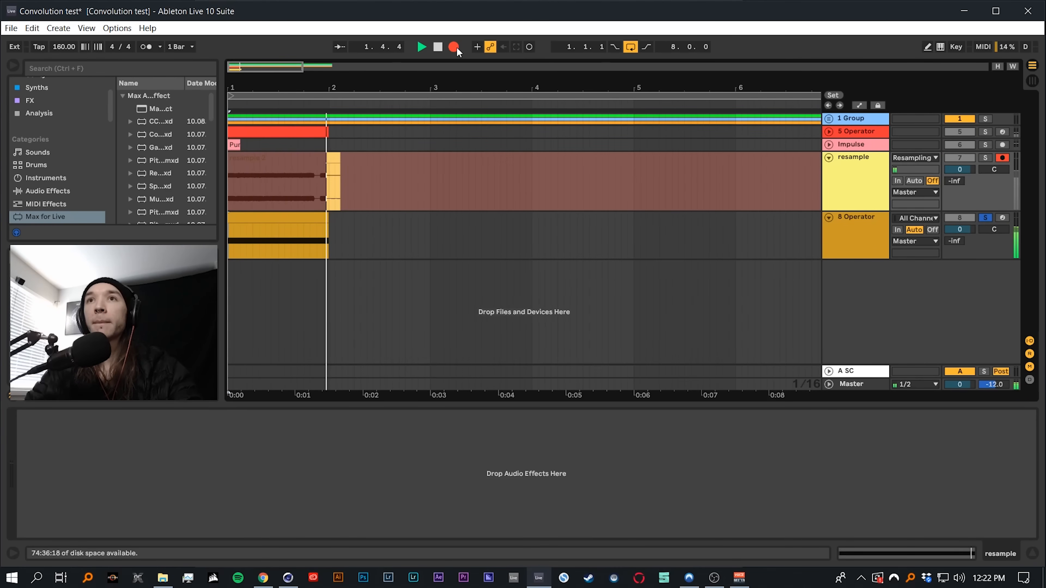
{"action": "key", "text": "space"}
{"action": "left_click", "coordinate": [339, 162]}
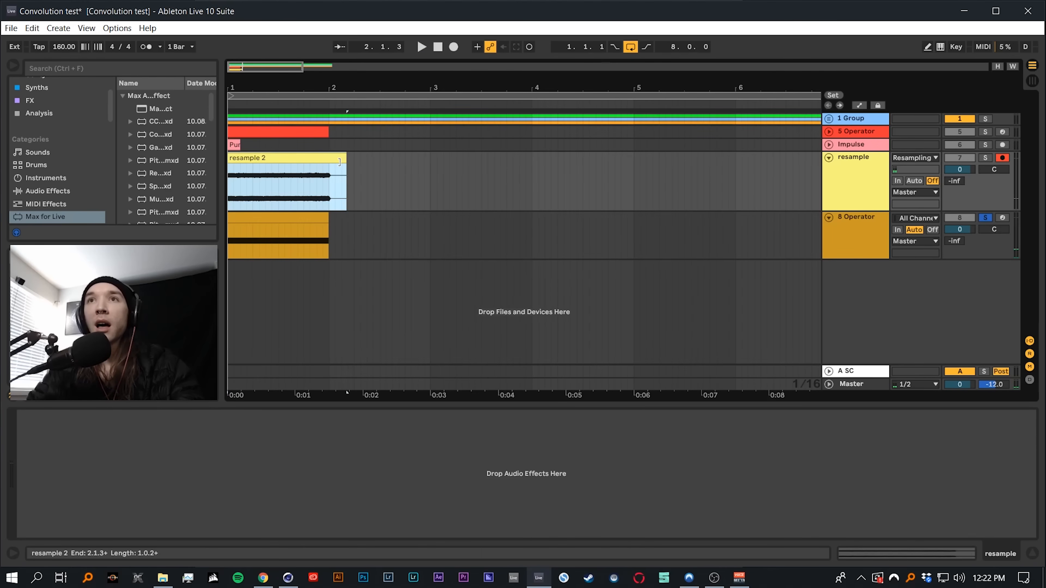
Trim the end of the resample 2 clip back to just before bar 2 and show the clip's sample in an enlarged detail view
{"action": "left_click_drag", "start_coordinate": [339, 162], "coordinate": [324, 161]}
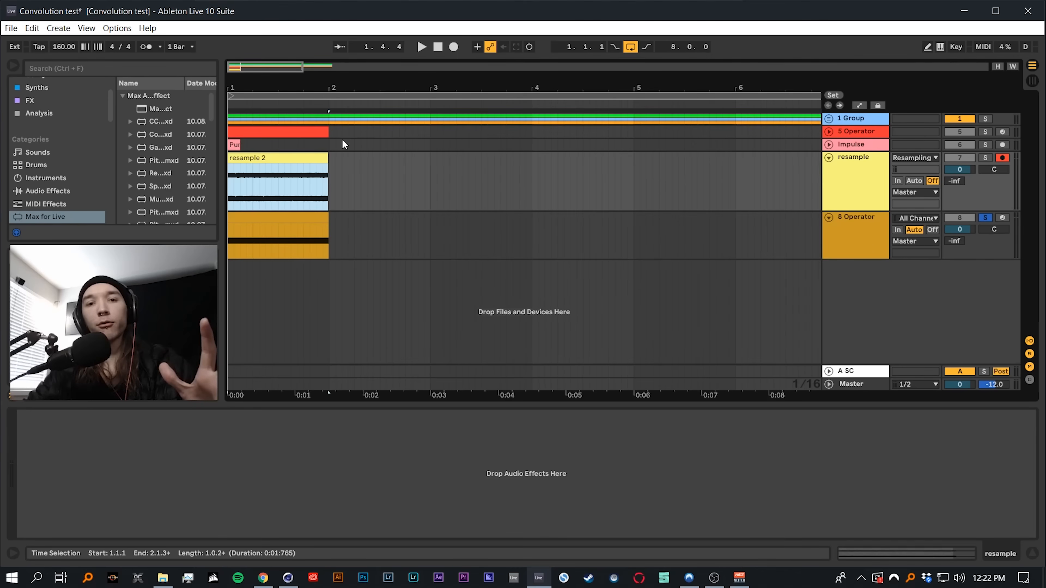
{"action": "left_click", "coordinate": [290, 160]}
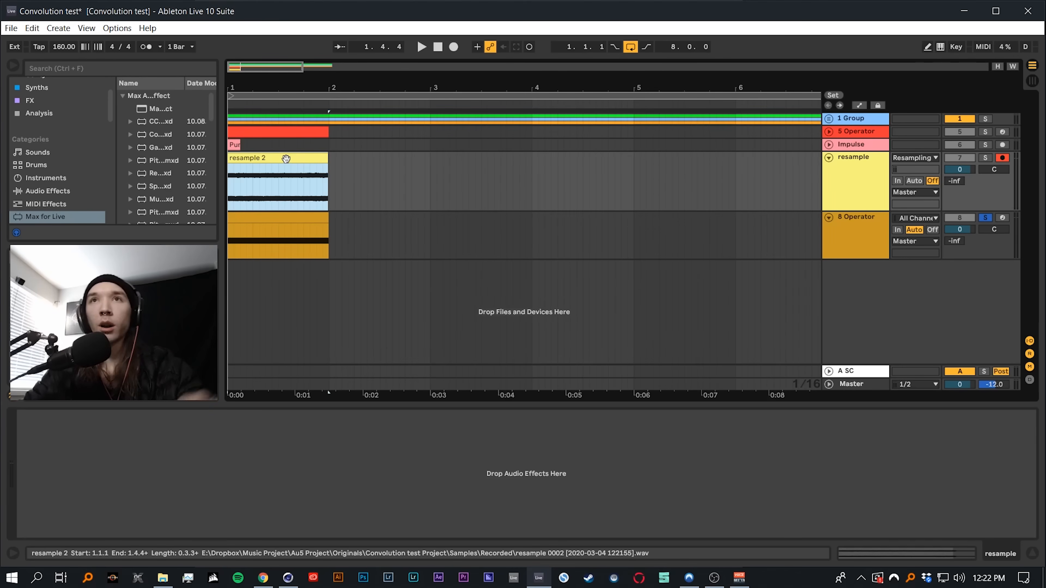
{"action": "double_click", "coordinate": [286, 158]}
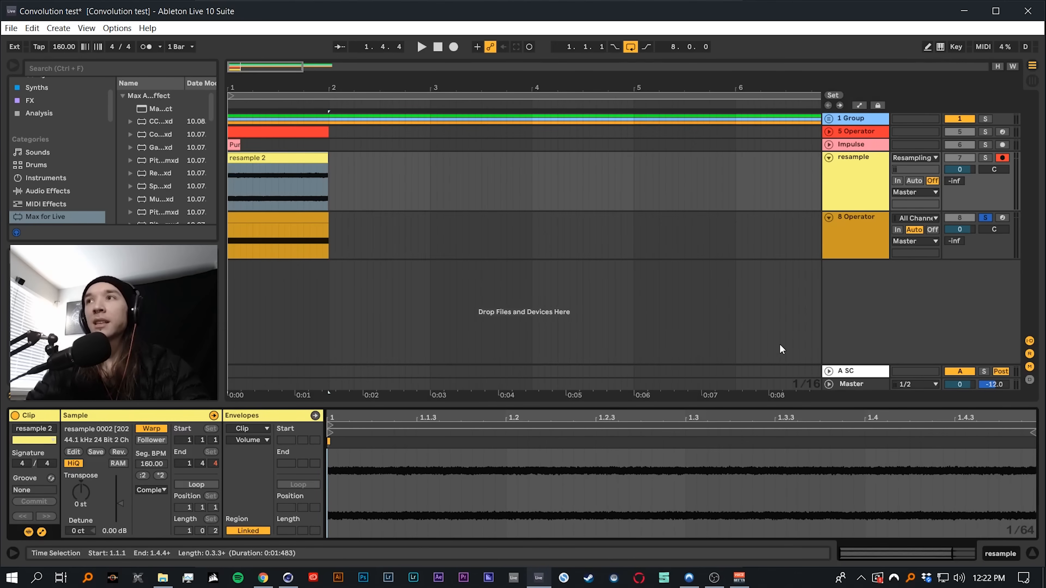
{"action": "left_click_drag", "start_coordinate": [276, 406], "coordinate": [295, 350]}
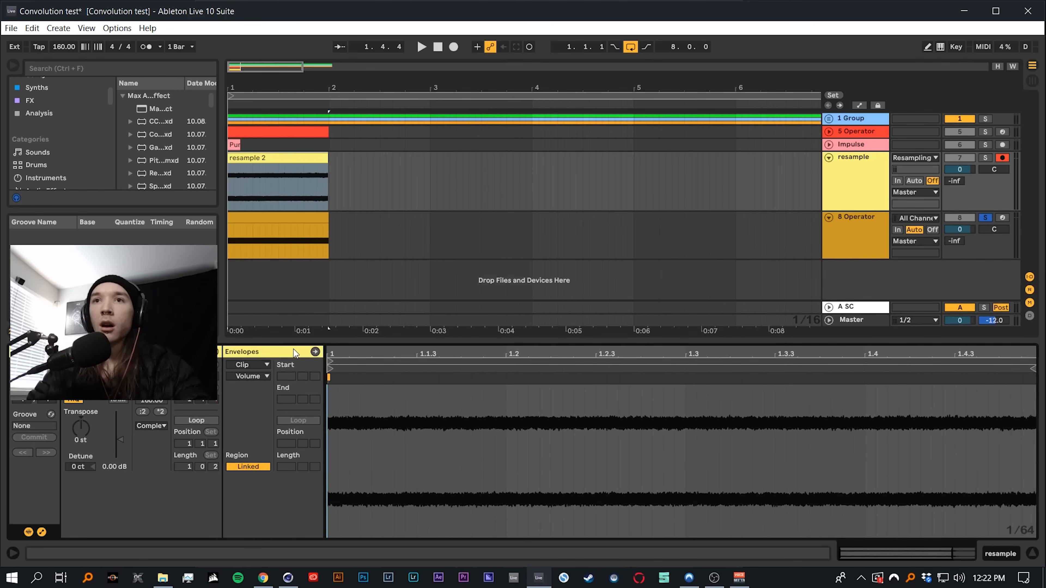
Show the resample 2 clip's volume envelope and draw a straight fade from 100 % at its start to silence at its end
{"action": "left_click", "coordinate": [151, 365]}
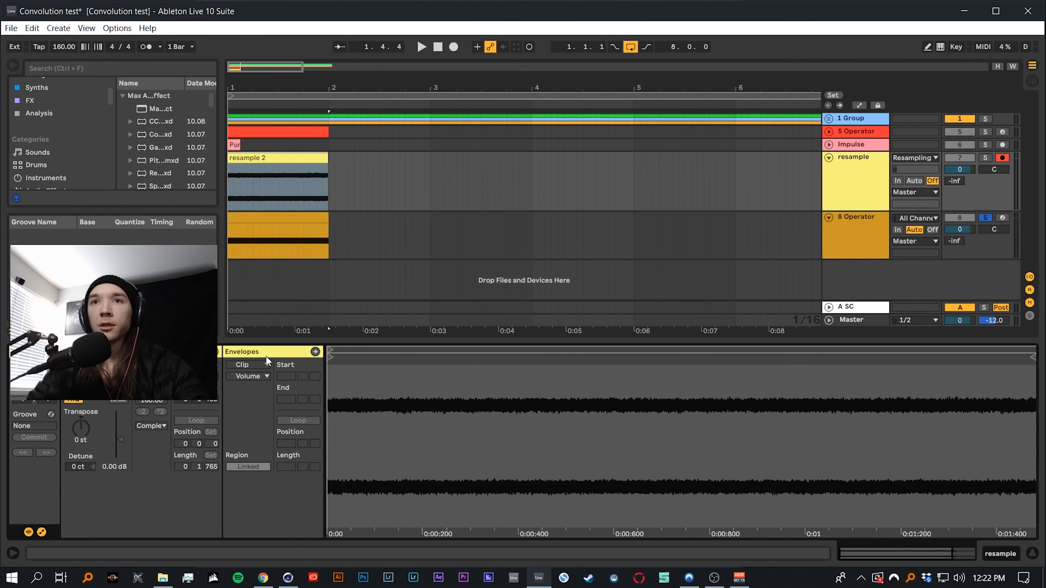
{"action": "left_click", "coordinate": [151, 365]}
{"action": "left_click", "coordinate": [273, 354]}
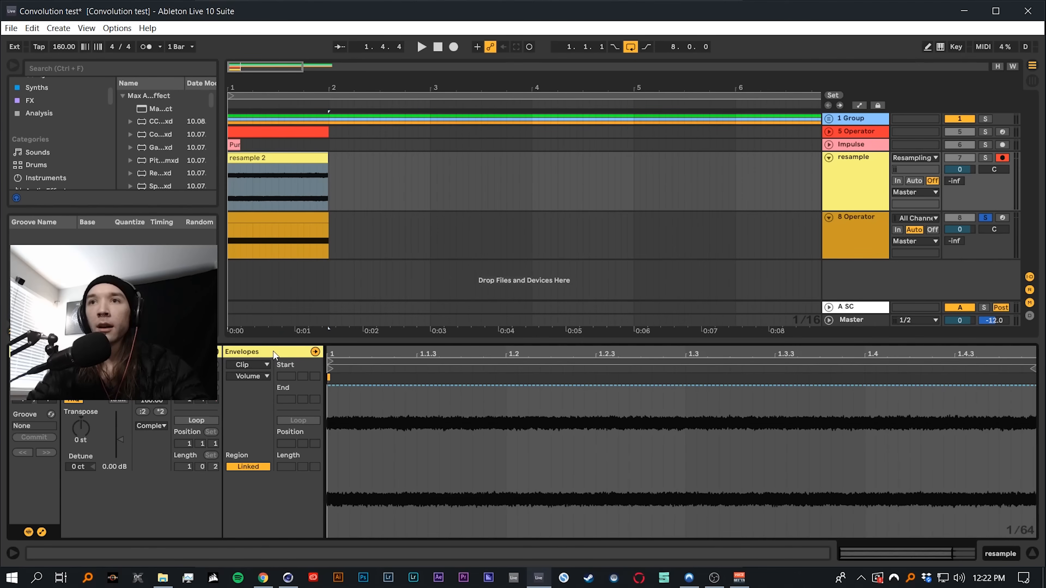
{"action": "left_click", "coordinate": [328, 387]}
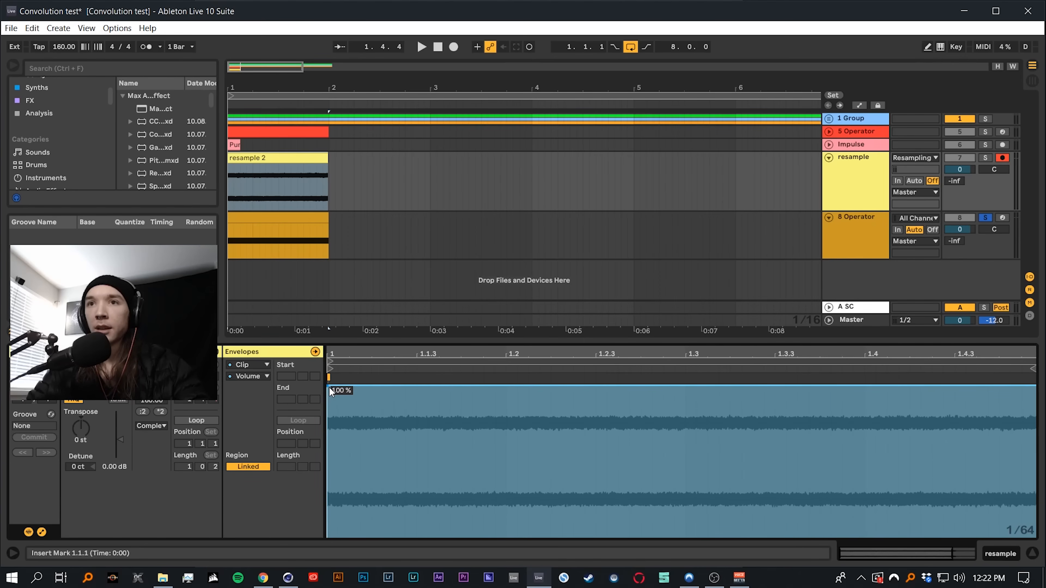
{"action": "left_click_drag", "start_coordinate": [347, 391], "coordinate": [972, 536]}
{"action": "left_click_drag", "start_coordinate": [853, 355], "coordinate": [804, 339]}
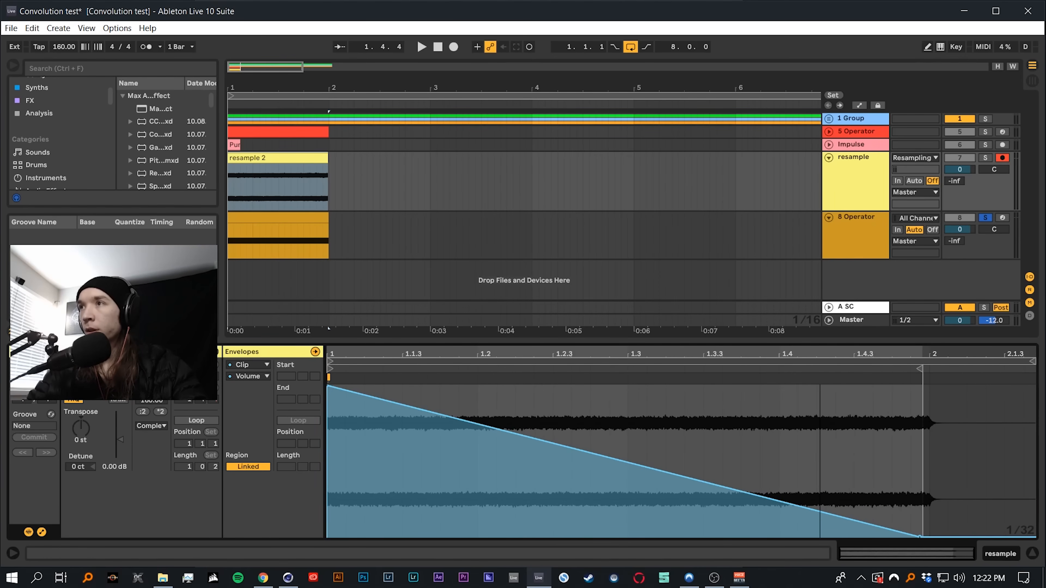
Solo the resample track and bend the clip's volume fade into a steep exponential decay while auditioning it
{"action": "left_click", "coordinate": [985, 158]}
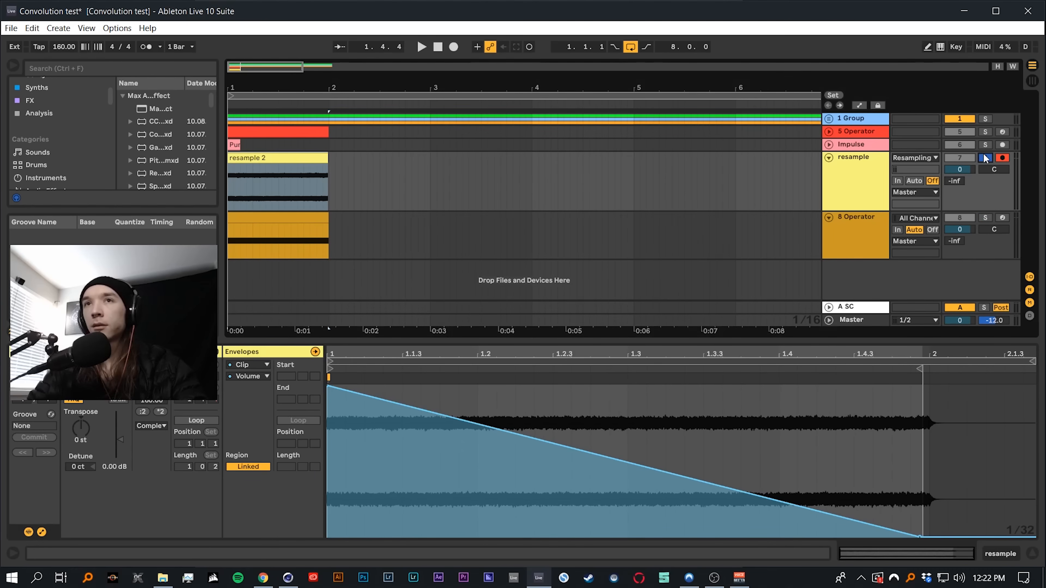
{"action": "key", "text": "space"}
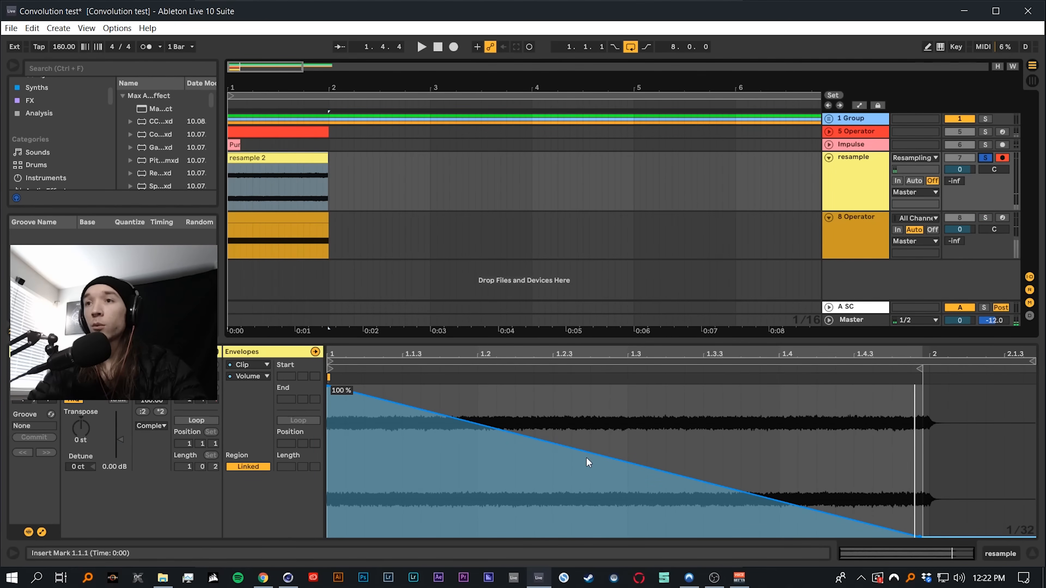
{"action": "left_click_drag", "start_coordinate": [585, 457], "coordinate": [473, 475]}
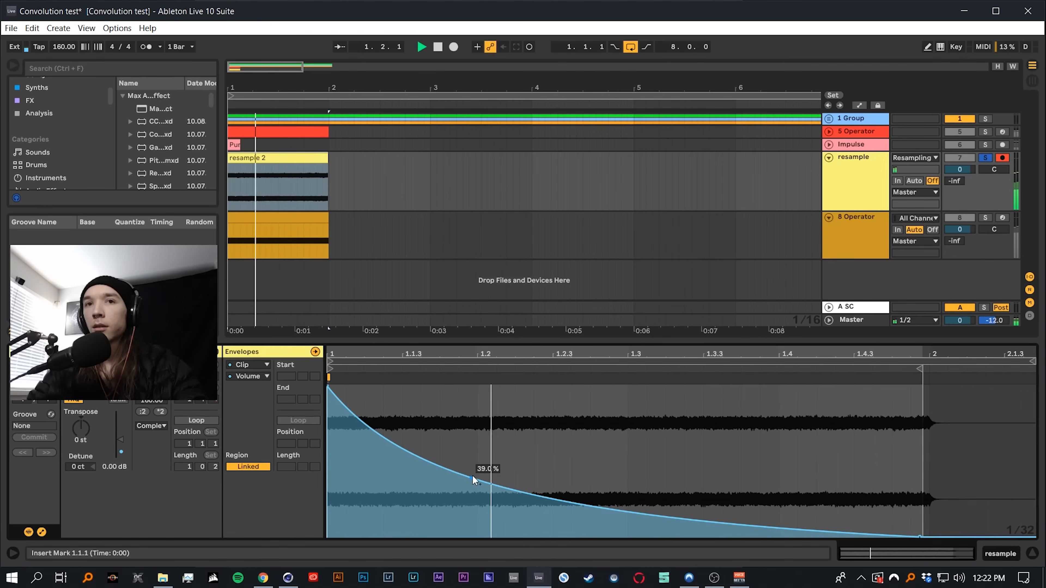
Consolidate the faded resample 2 clip into a new sample and play it back
{"action": "left_click", "coordinate": [261, 153]}
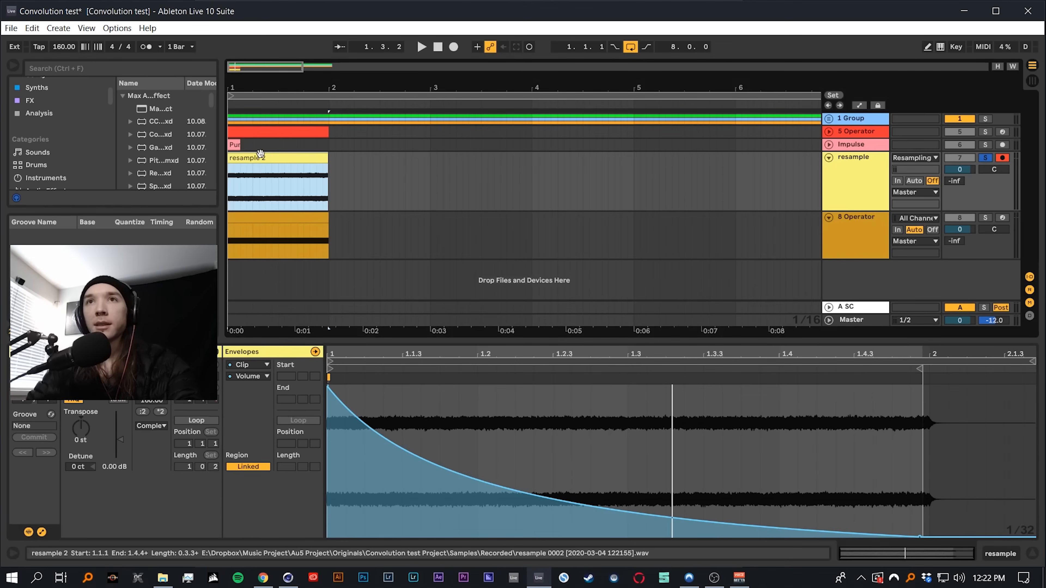
{"action": "key", "text": "ctrl+j"}
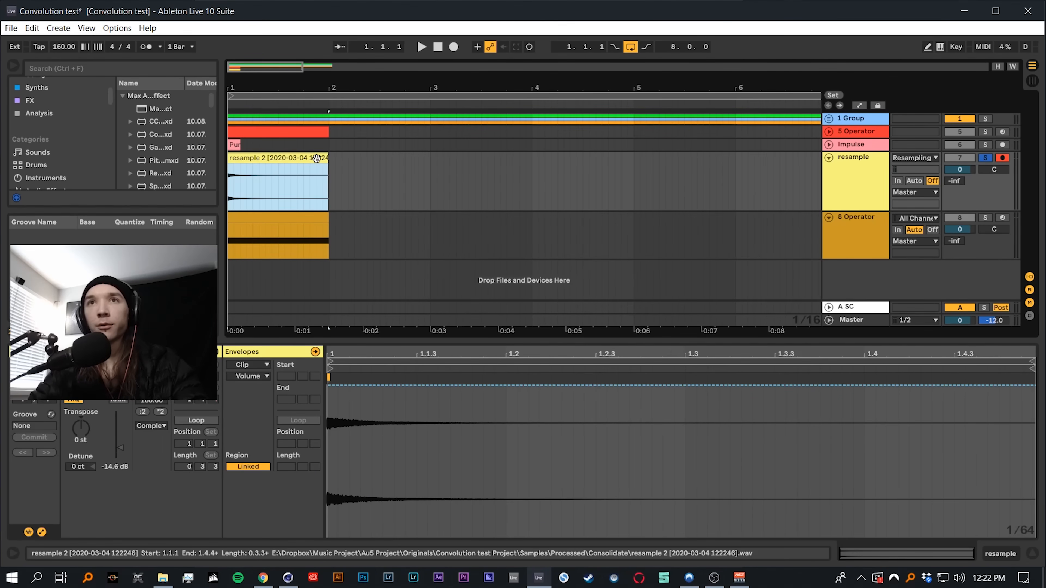
{"action": "key", "text": "space"}
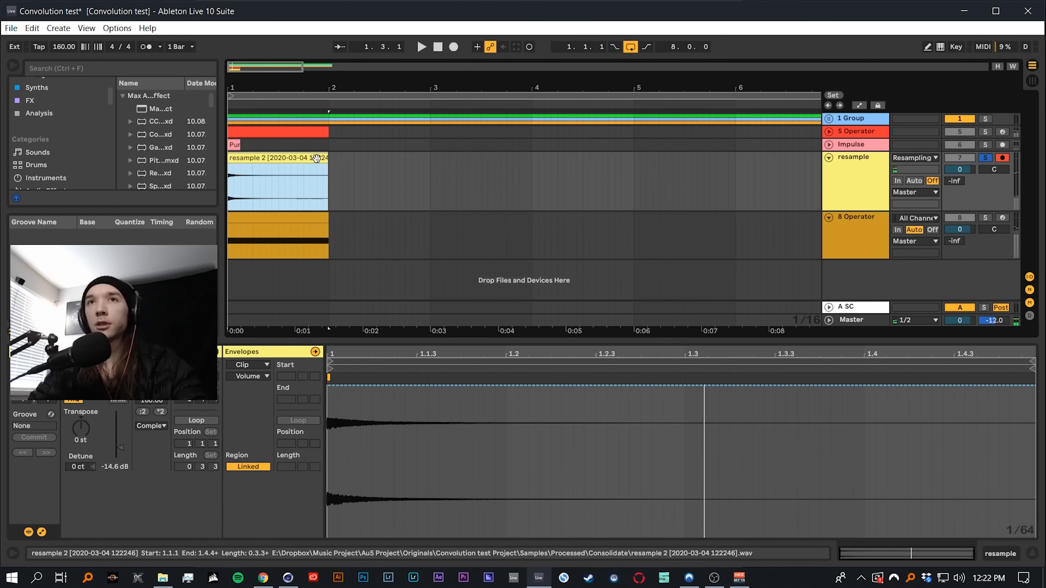
Load the consolidated noise clip as the impulse response of Convolution Reverb Pro on the 1 Group track
{"action": "left_click", "coordinate": [870, 119]}
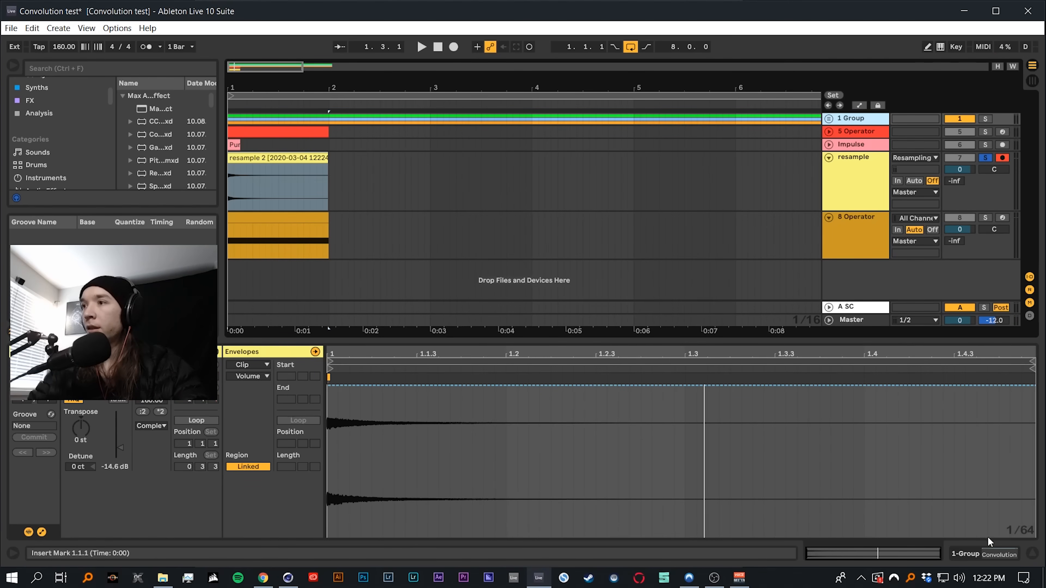
{"action": "left_click", "coordinate": [996, 553]}
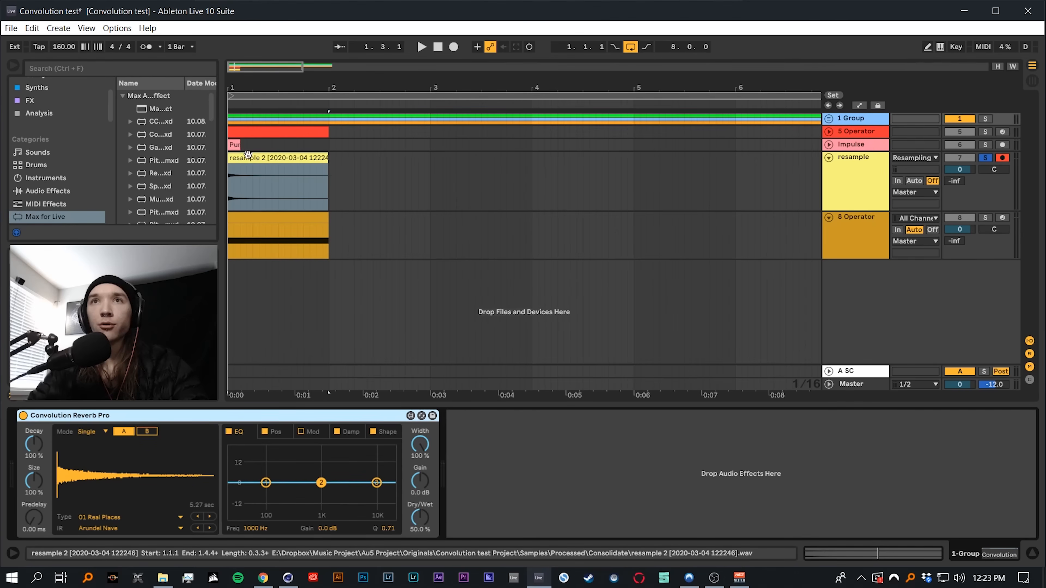
{"action": "left_click_drag", "start_coordinate": [247, 154], "coordinate": [112, 491]}
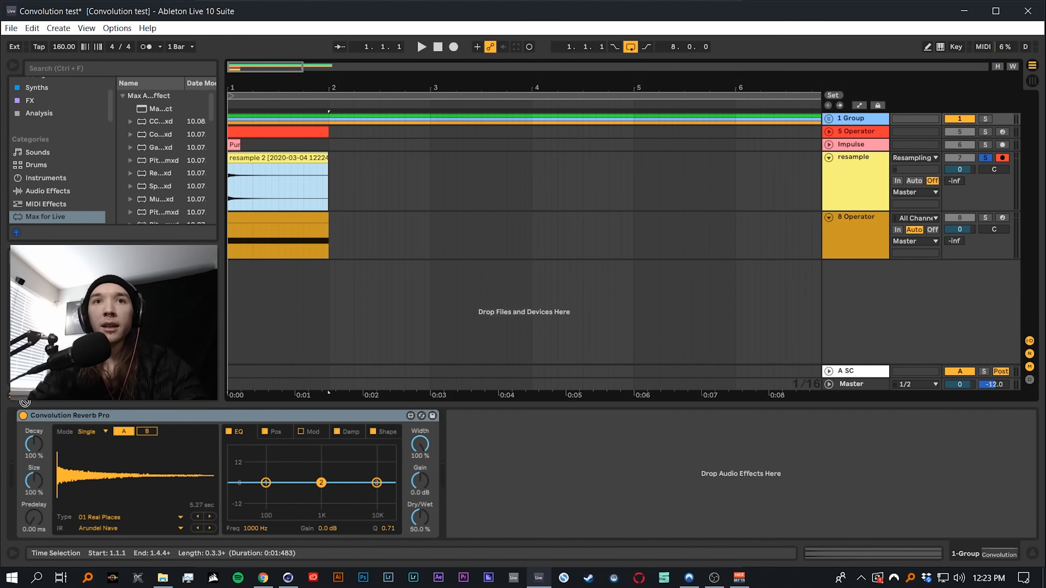
{"action": "left_click_drag", "start_coordinate": [25, 401], "coordinate": [76, 416]}
{"action": "left_click_drag", "start_coordinate": [104, 458], "coordinate": [102, 462]}
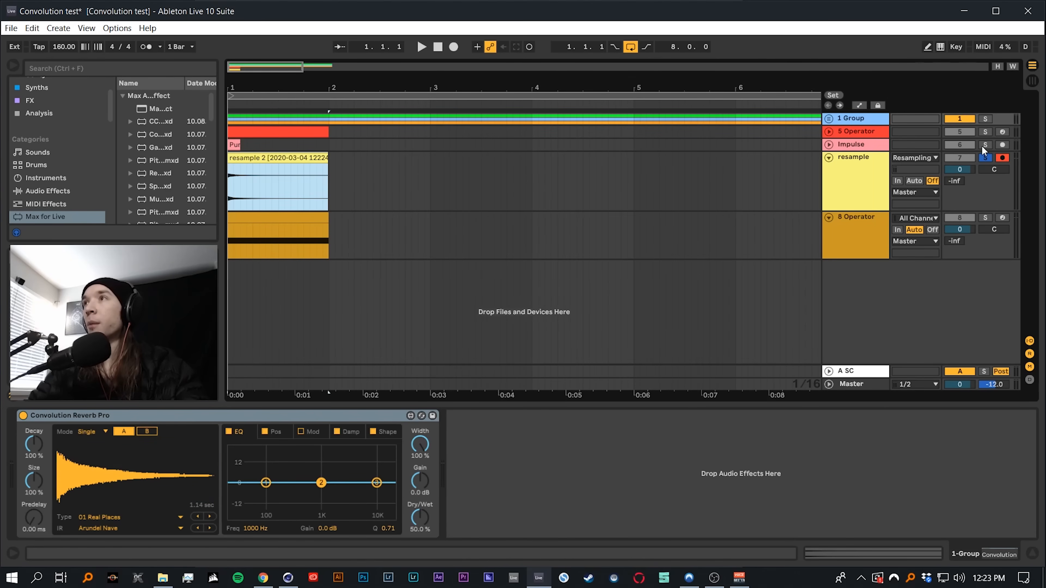
Unfold the 1 Group track and play its 2 Serum_x64 track soloed through the reverb
{"action": "left_click", "coordinate": [829, 118]}
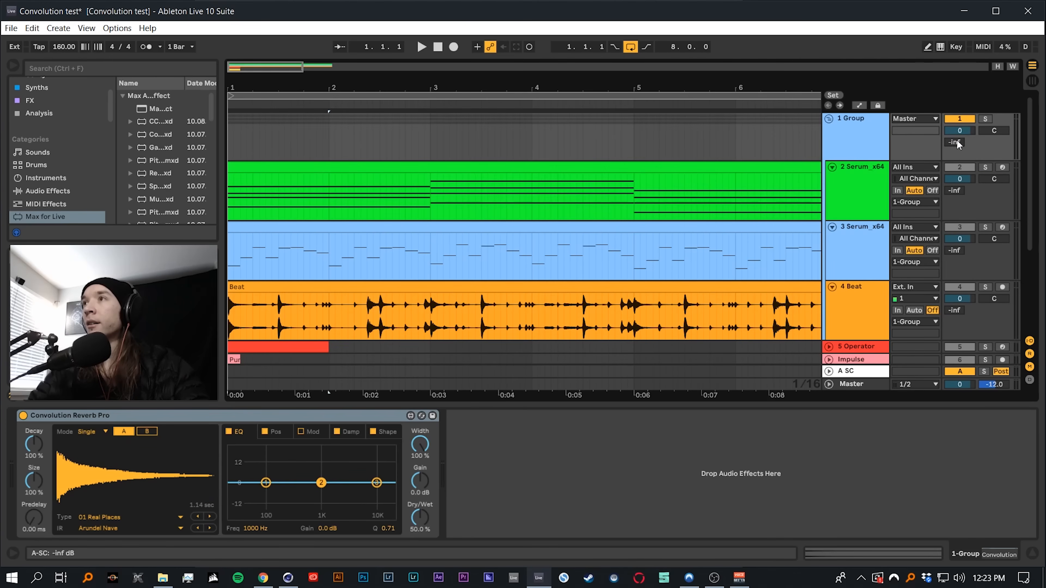
{"action": "left_click", "coordinate": [847, 189]}
{"action": "left_click", "coordinate": [289, 168]}
{"action": "key", "text": "space"}
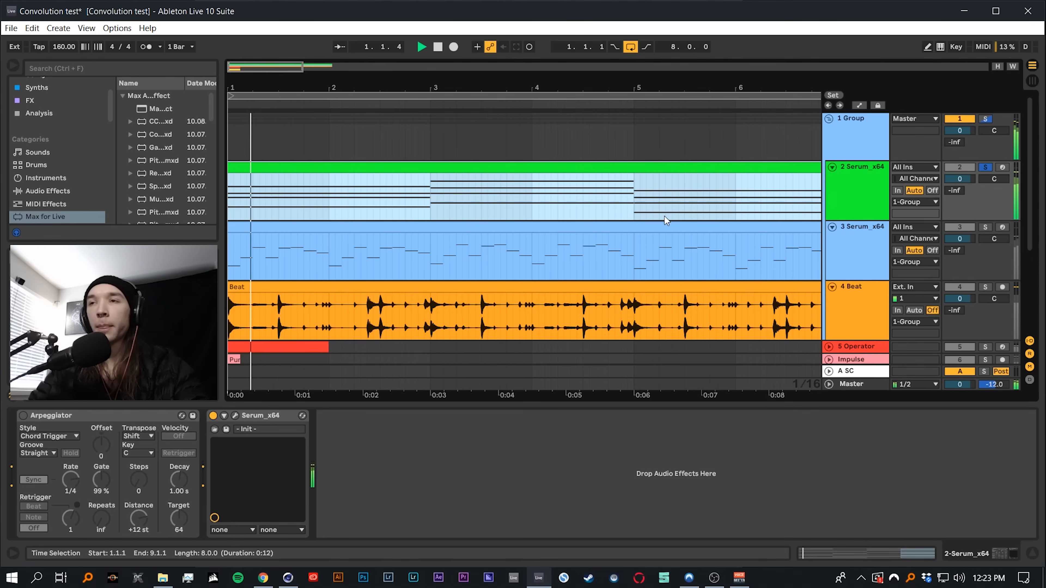
Compare the 2 Serum_x64 sound with Convolution Reverb Pro bypassed and with it switched back on
{"action": "left_click", "coordinate": [867, 129]}
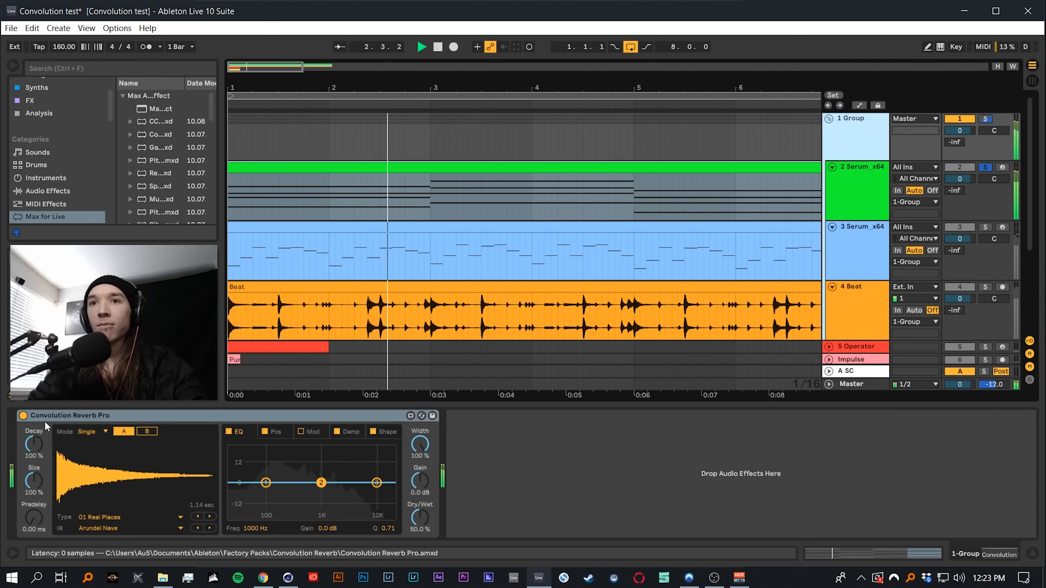
{"action": "left_click", "coordinate": [23, 416]}
{"action": "key", "text": "space"}
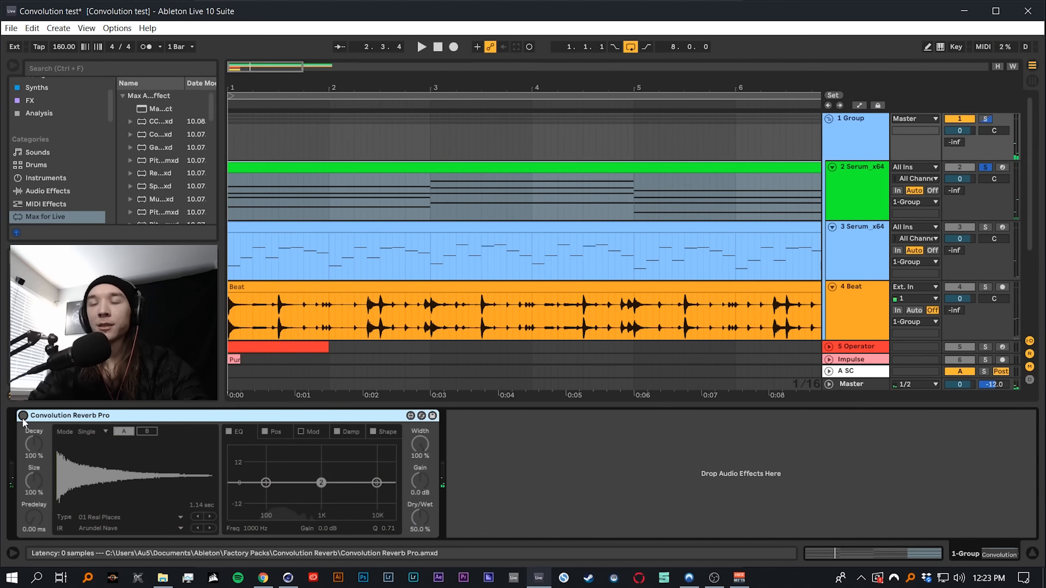
{"action": "key", "text": "space"}
{"action": "left_click", "coordinate": [22, 416]}
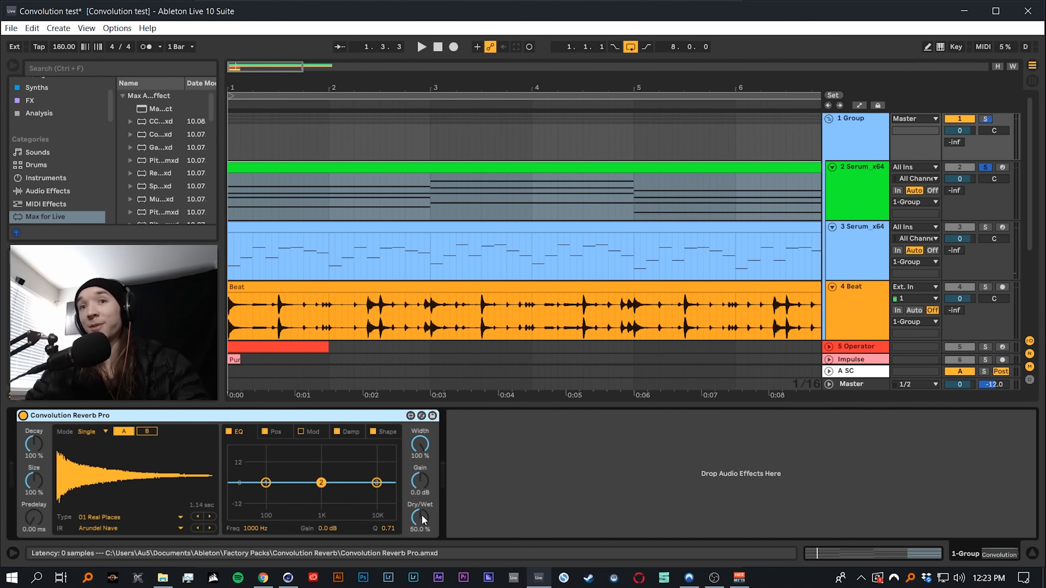
Set Convolution Reverb Pro's Dry/Wet to 48 % and listen to the result
{"action": "mouse_move", "coordinate": [424, 521]}
{"action": "left_mouse_down"}
{"action": "mouse_move", "coordinate": [425, 508]}
{"action": "mouse_move", "coordinate": [422, 520]}
{"action": "left_mouse_up"}
{"action": "key", "text": "space"}
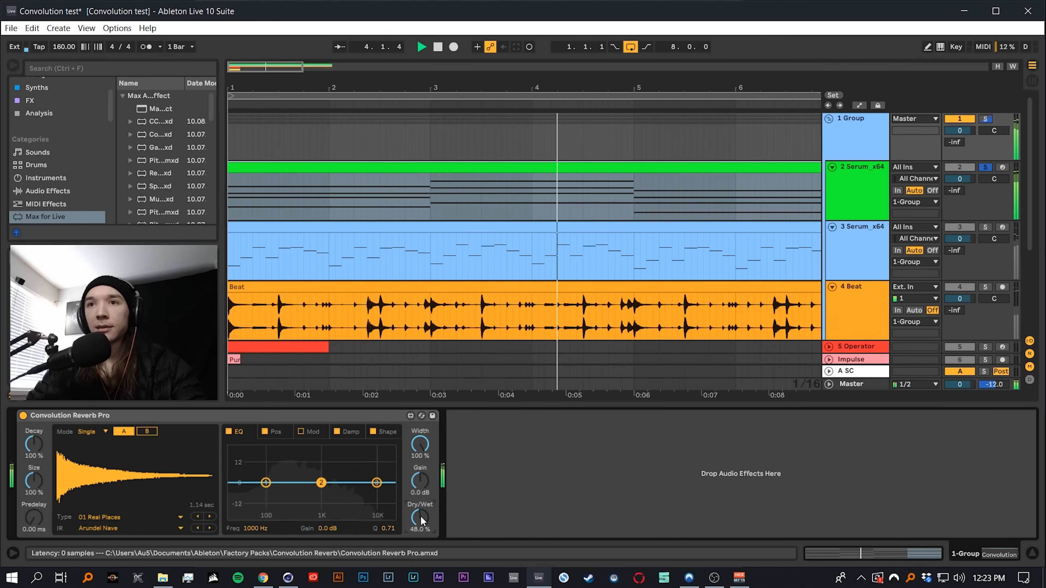
{"action": "key", "text": "space"}
Turn off the Shape, Damp, Pos and EQ sections of Convolution Reverb Pro and start playback
{"action": "left_click", "coordinate": [373, 432]}
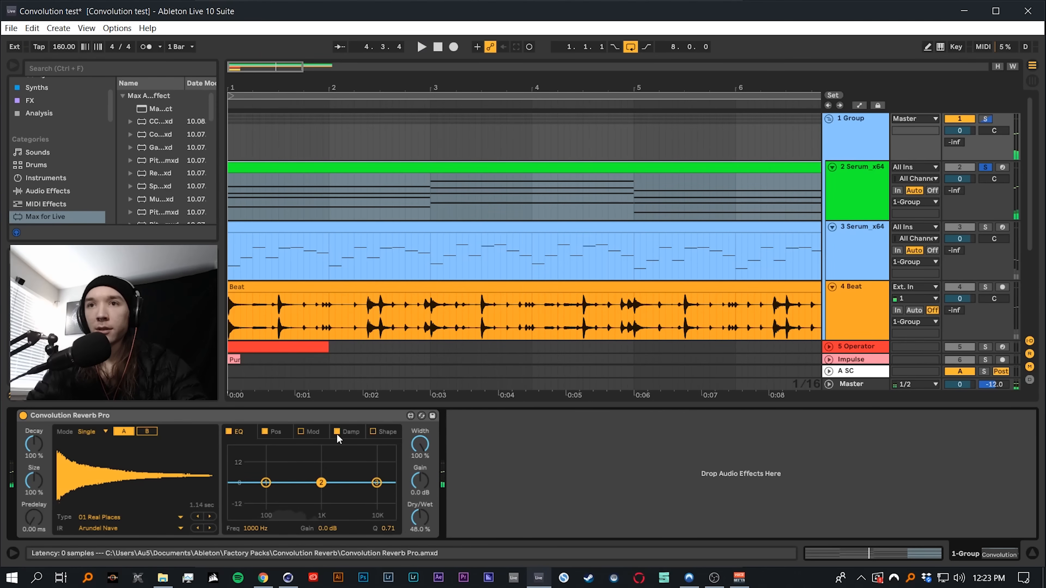
{"action": "left_click", "coordinate": [337, 432]}
{"action": "left_click", "coordinate": [229, 432]}
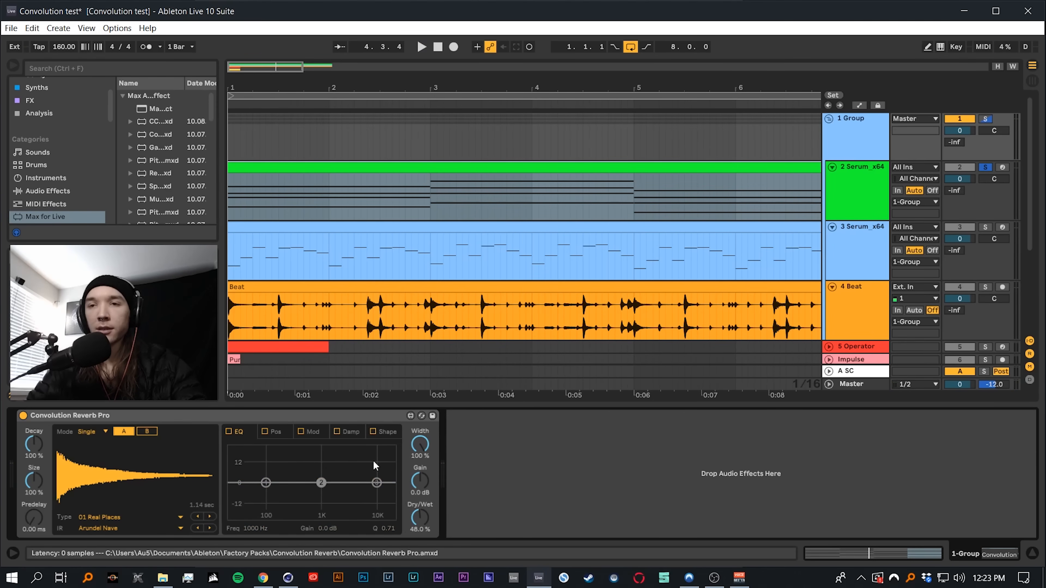
{"action": "key", "text": "space"}
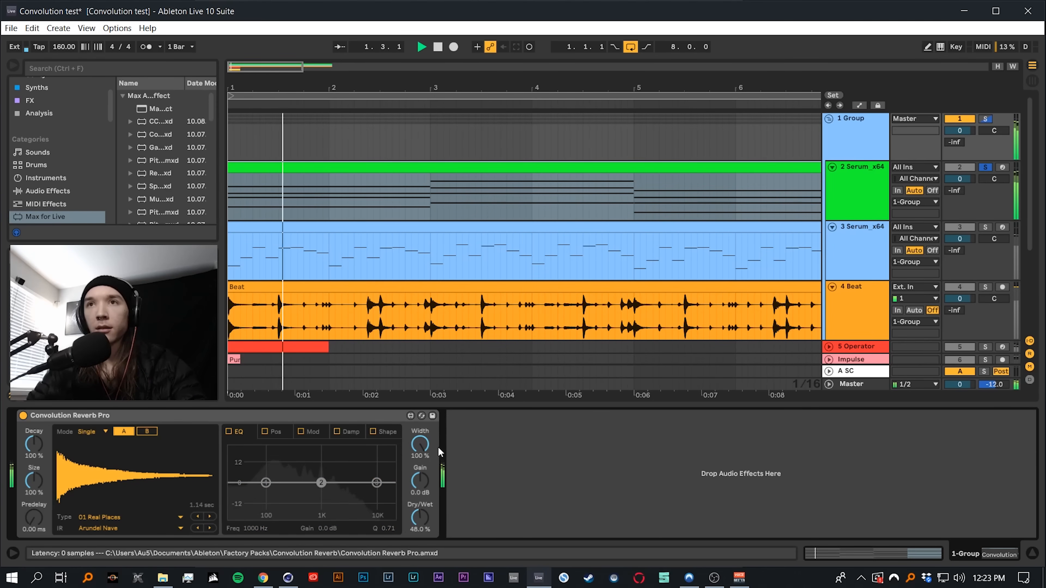
Solo the 3 Serum_x64 track and play it through the convolution reverb
{"action": "left_click", "coordinate": [900, 247]}
{"action": "key", "text": "space"}
{"action": "left_click", "coordinate": [986, 227]}
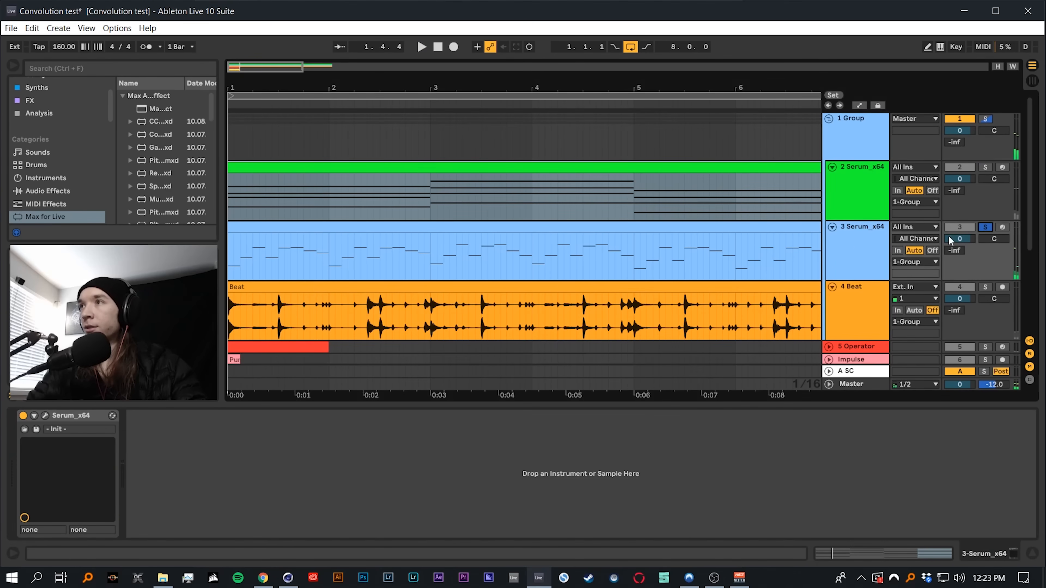
{"action": "key", "text": "space"}
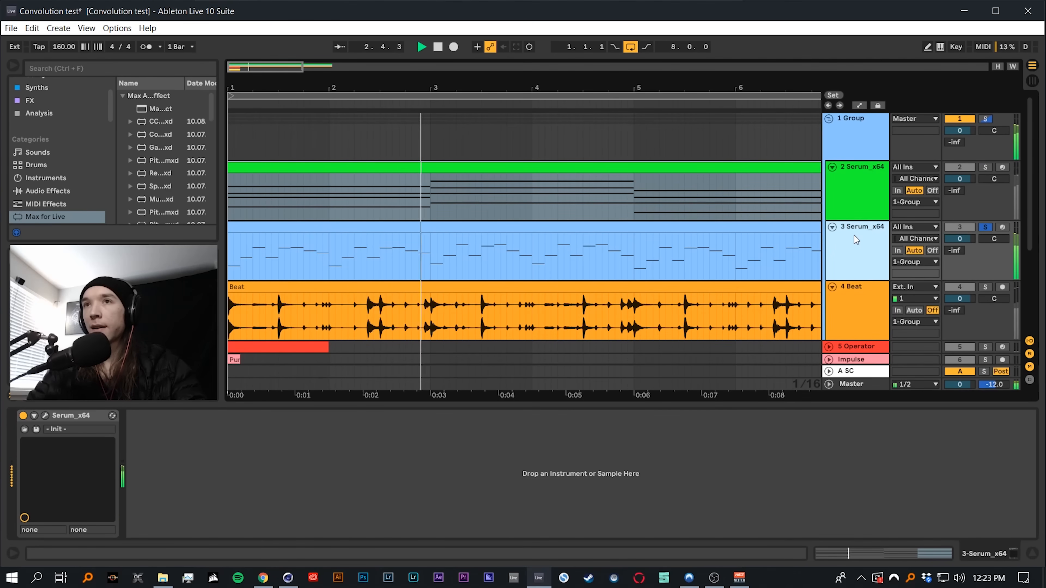
Solo the 4 Beat track and play it through the convolution reverb
{"action": "left_click", "coordinate": [863, 299]}
{"action": "left_click", "coordinate": [986, 287]}
{"action": "key", "text": "space"}
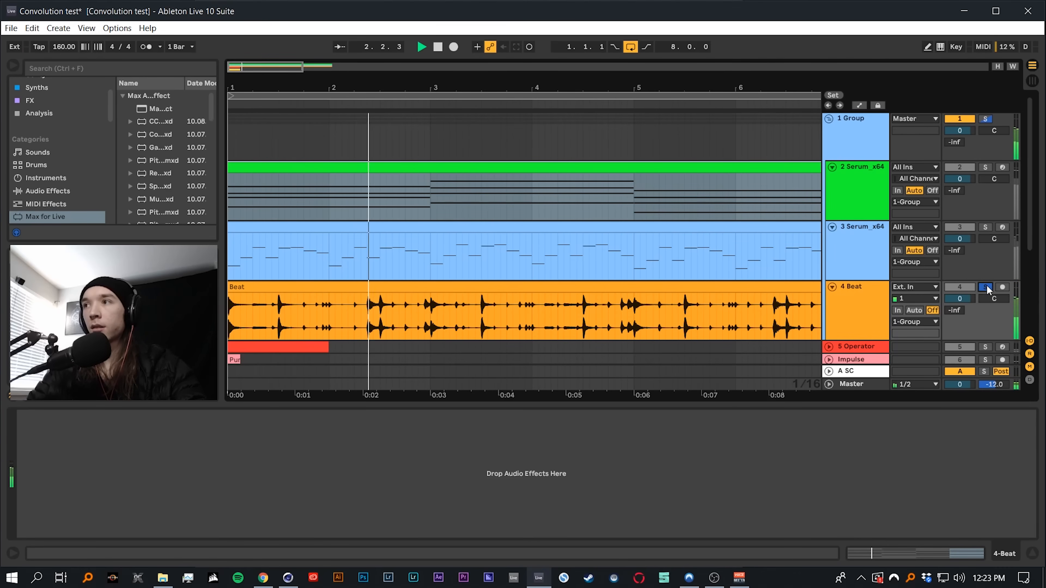
{"action": "key", "text": "space"}
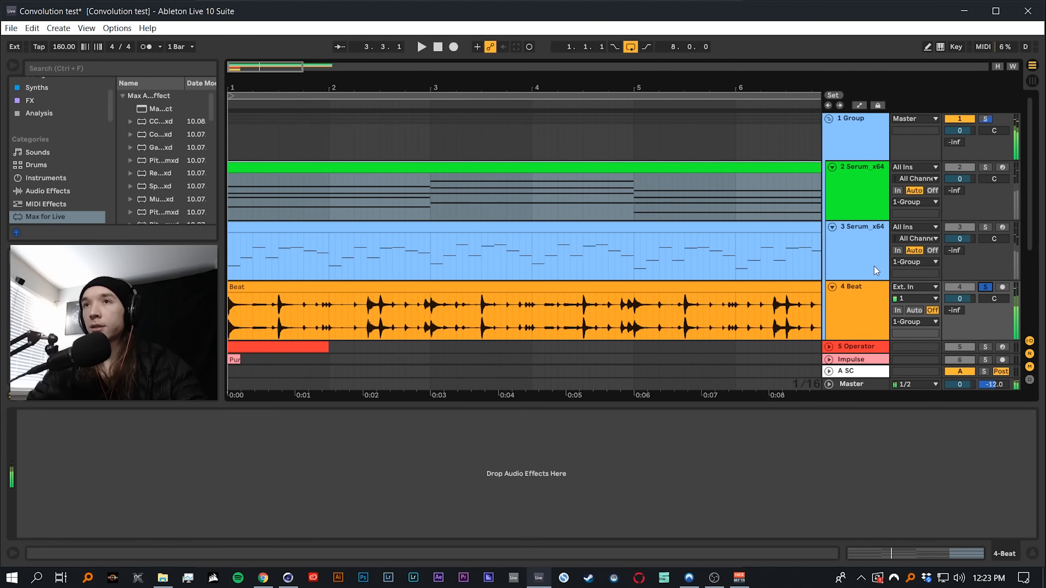
{"action": "left_click", "coordinate": [864, 235]}
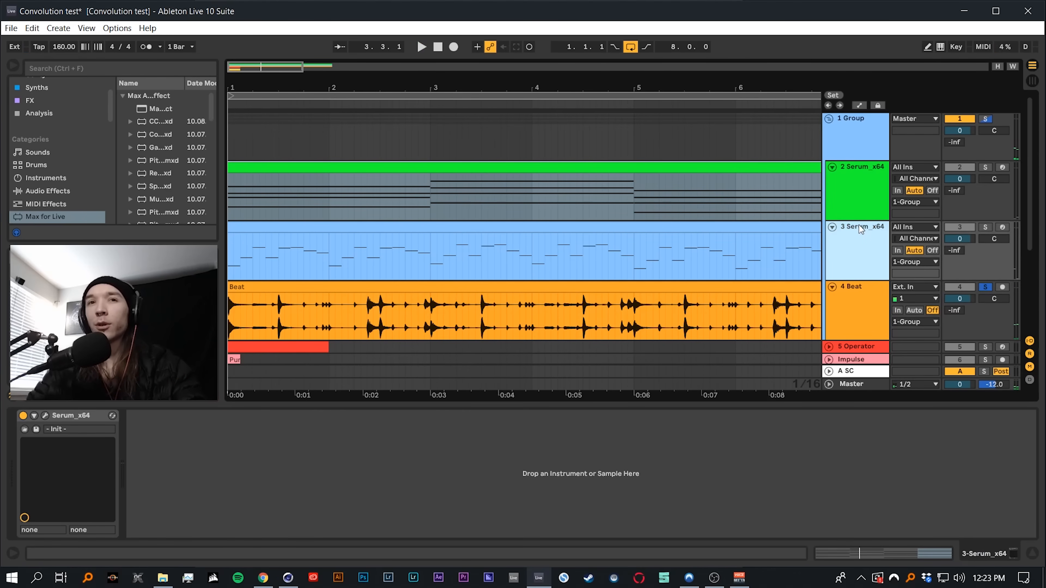
{"action": "scroll", "coordinate": [644, 235], "scroll_direction": "down", "scroll_amount": 5}
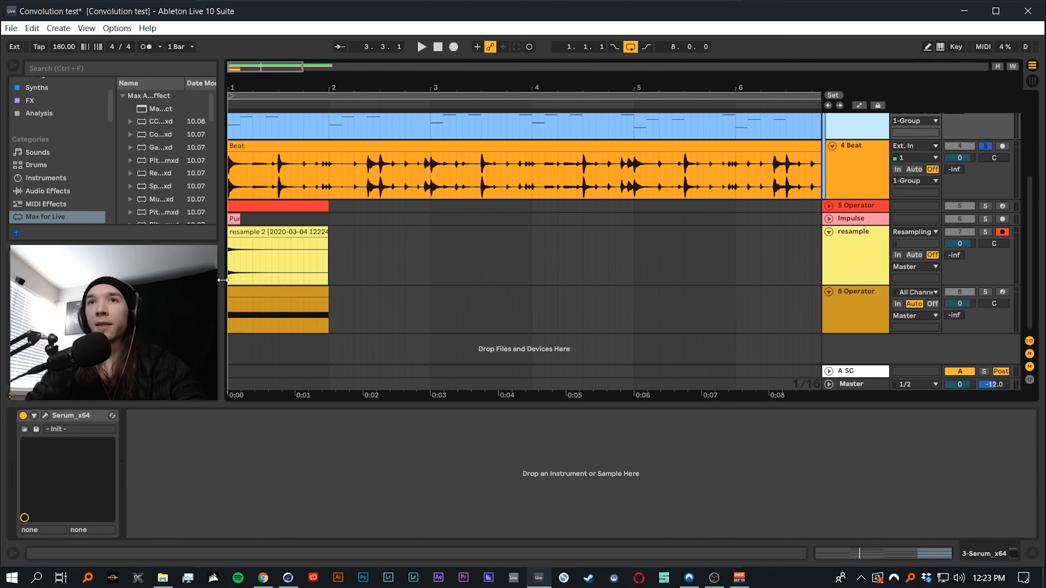
{"action": "left_click", "coordinate": [237, 286]}
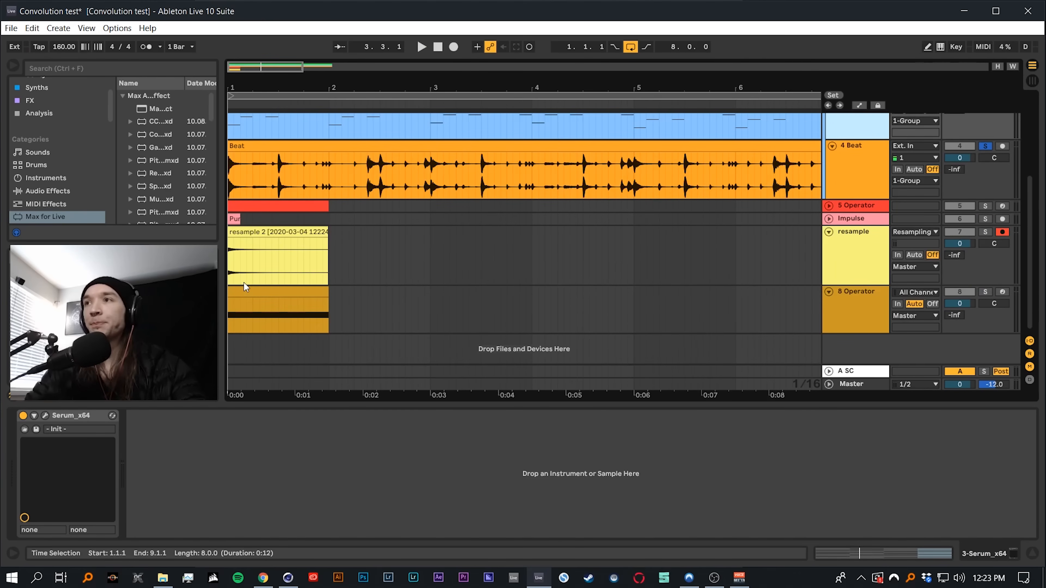
{"action": "scroll", "coordinate": [858, 120], "scroll_direction": "up", "scroll_amount": 5}
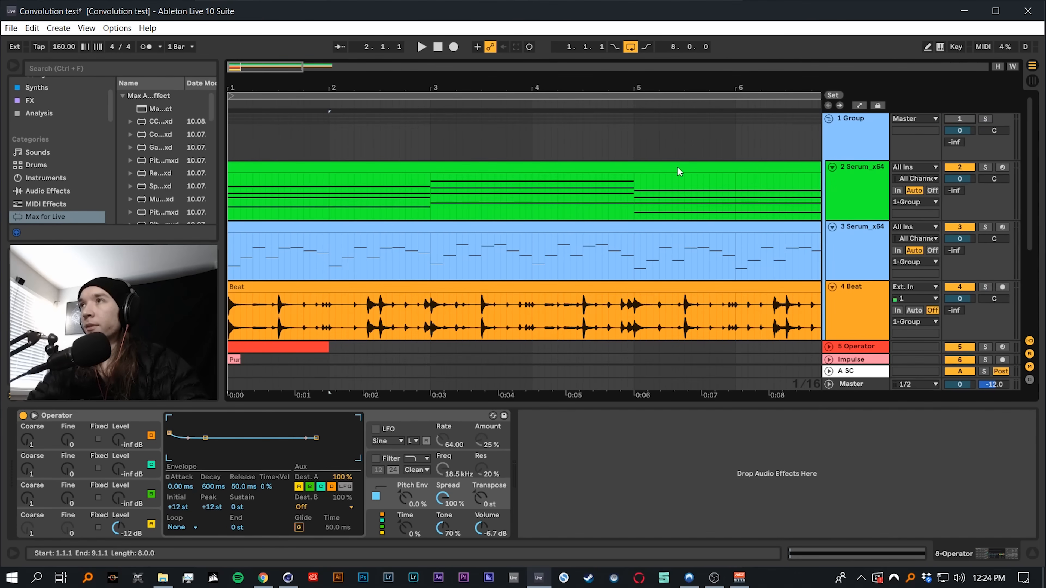
Solo the 8 Operator track and play its noise clip from the start of bar 1
{"action": "scroll", "coordinate": [677, 170], "scroll_direction": "down", "scroll_amount": 3}
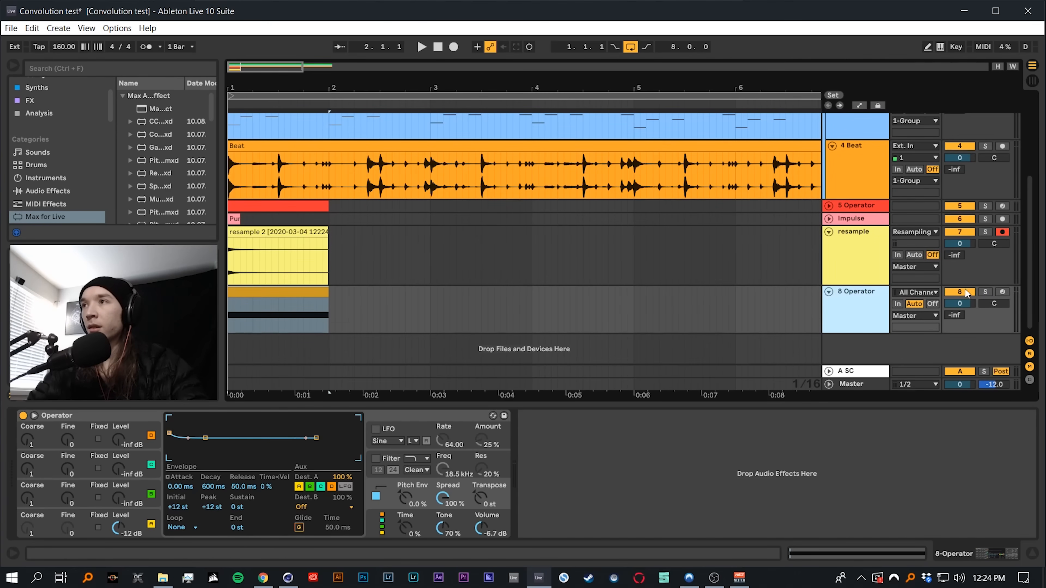
{"action": "left_click", "coordinate": [985, 291]}
{"action": "left_click", "coordinate": [311, 292]}
{"action": "left_click", "coordinate": [311, 293]}
{"action": "key", "text": "space"}
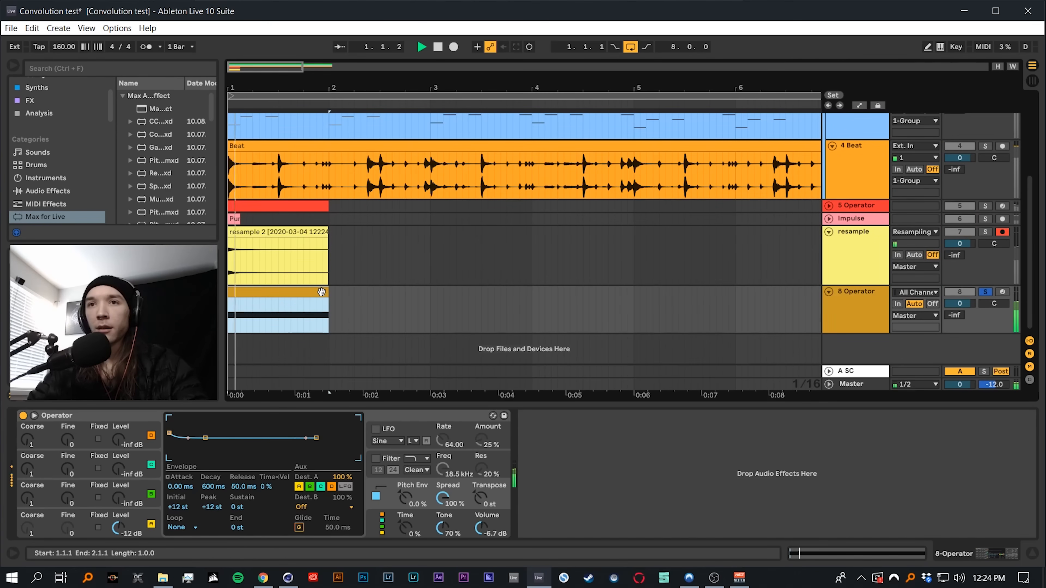
{"action": "key", "text": "space"}
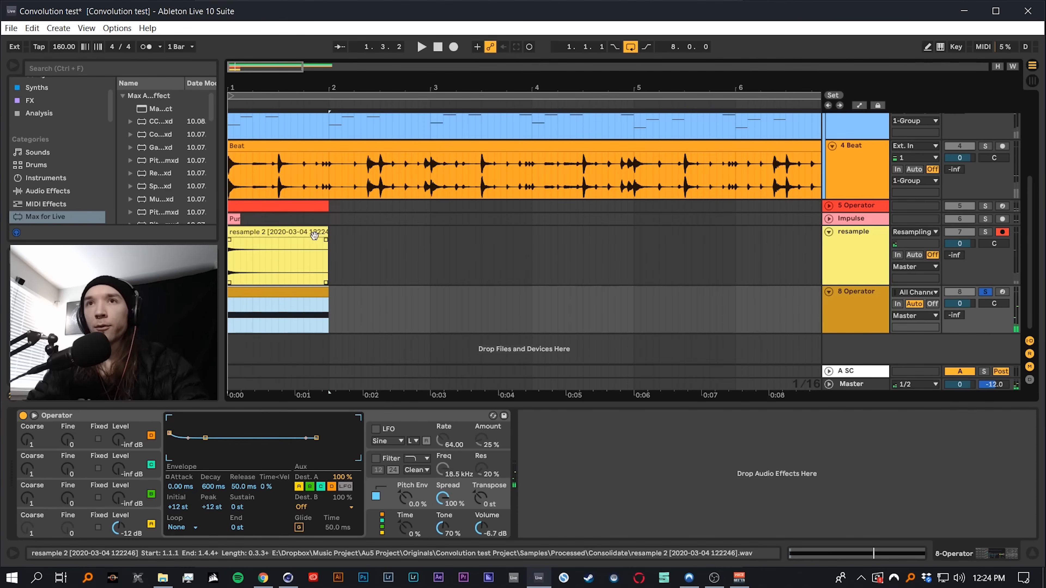
Delete the old recorded clip from the resample track and select the noise clip on the 8 Operator track
{"action": "left_click", "coordinate": [278, 232]}
{"action": "key", "text": "Delete"}
{"action": "left_click", "coordinate": [291, 293]}
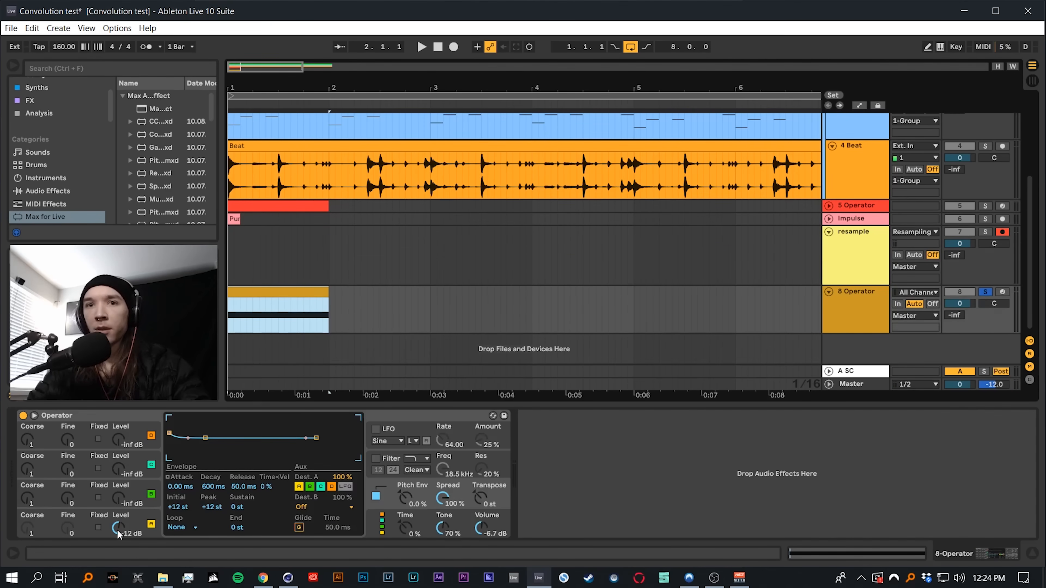
Automate Operator's Volume as a curved decay from -6.7 dB at bar 1 to the minimum at bar 2, and play it
{"action": "right_click", "coordinate": [481, 535]}
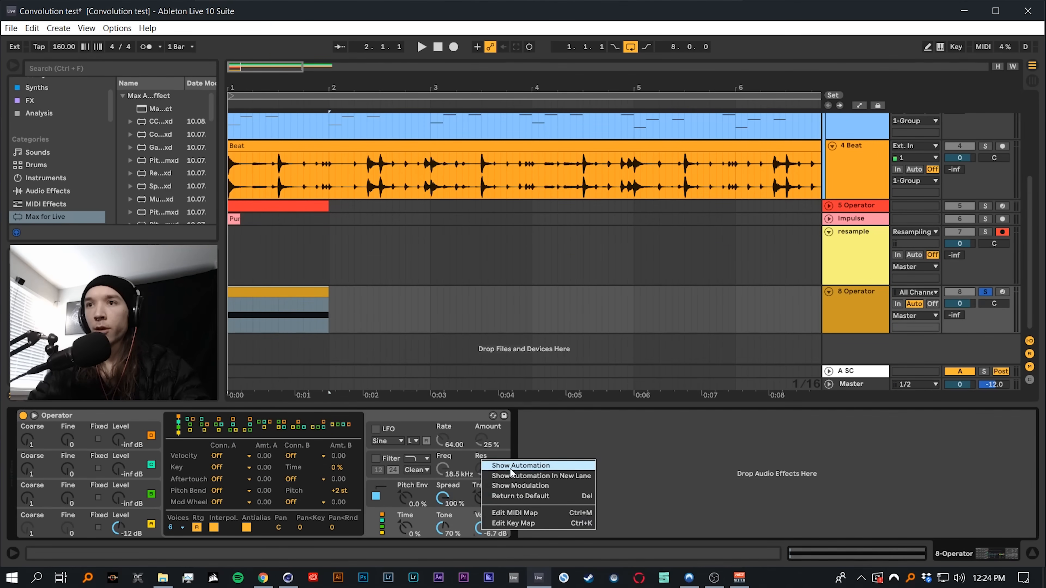
{"action": "left_click", "coordinate": [498, 477]}
{"action": "left_click_drag", "start_coordinate": [237, 84], "coordinate": [238, 124]}
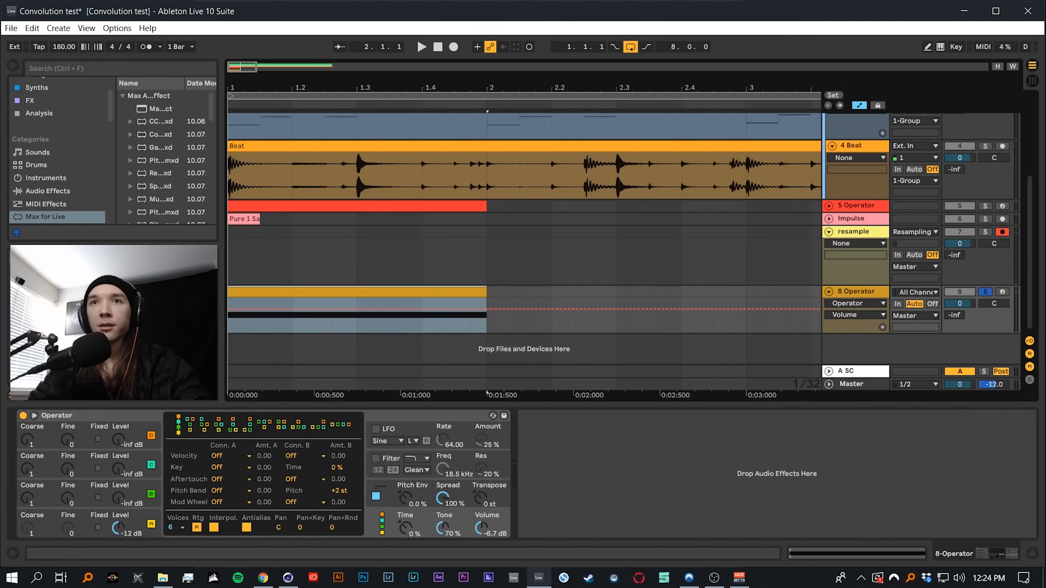
{"action": "left_click", "coordinate": [229, 309]}
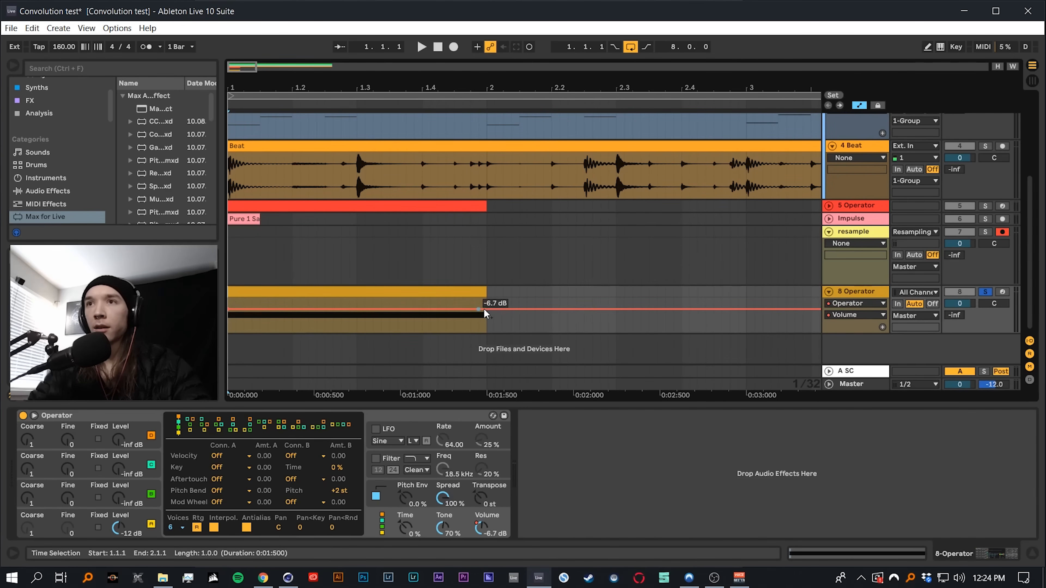
{"action": "left_click_drag", "start_coordinate": [486, 310], "coordinate": [487, 336]}
{"action": "left_click_drag", "start_coordinate": [404, 327], "coordinate": [404, 340]}
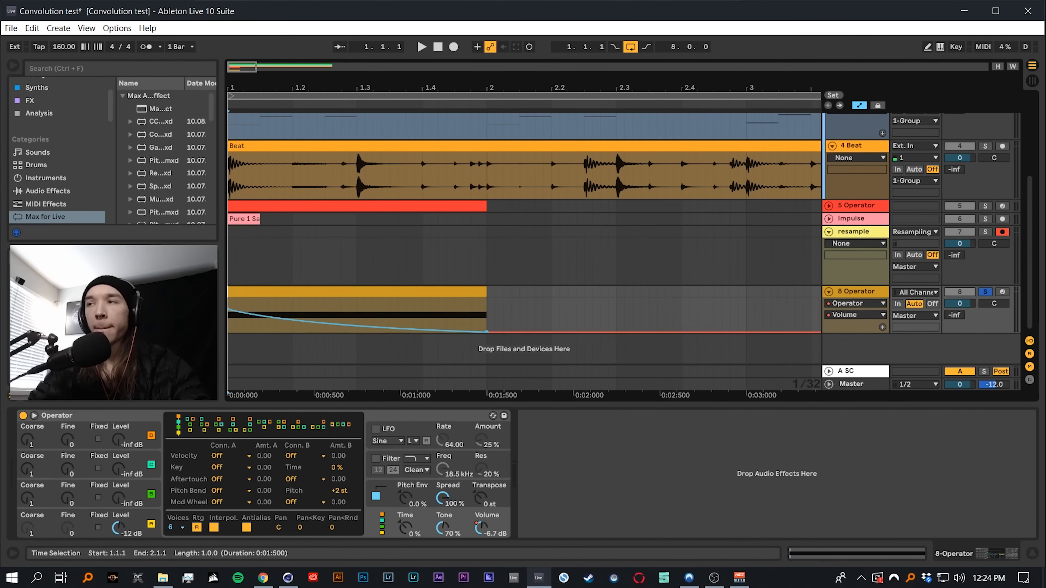
{"action": "key", "text": "space"}
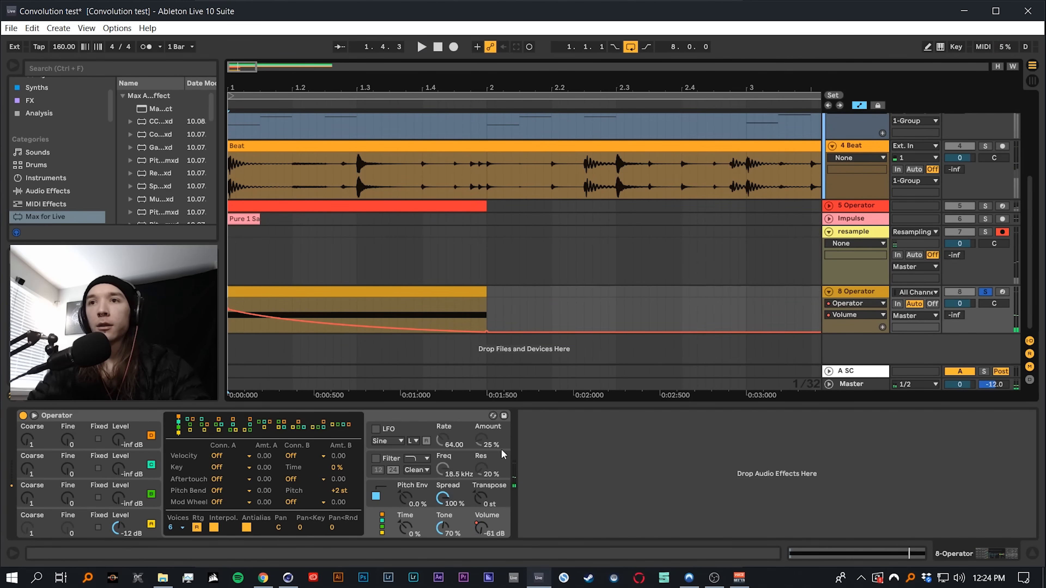
Enable Operator's filter as a high-pass with a 12 dB slope and reset its resonance to 0 %
{"action": "left_click", "coordinate": [376, 459]}
{"action": "left_click", "coordinate": [415, 459]}
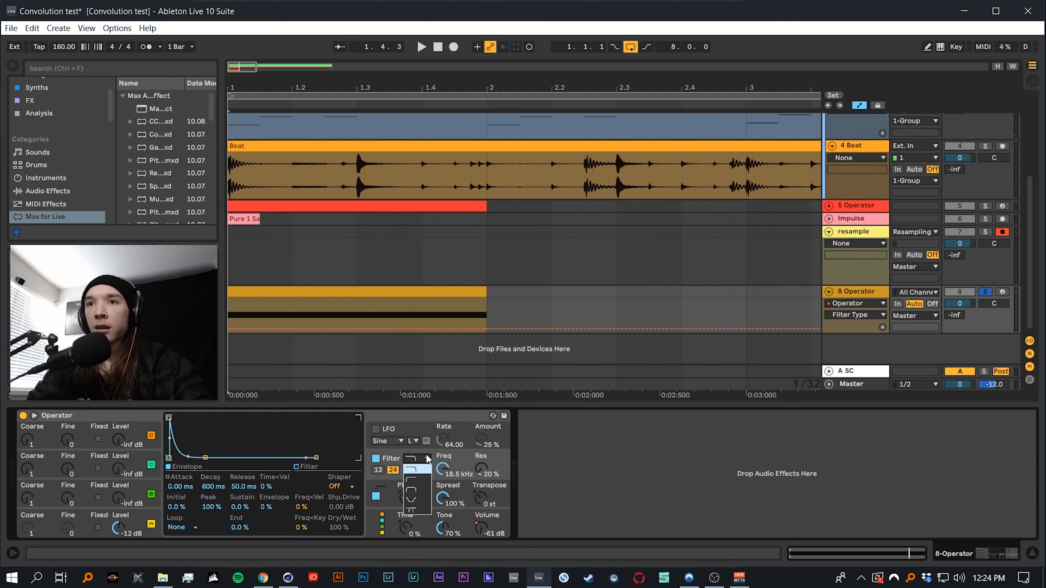
{"action": "left_click", "coordinate": [412, 479]}
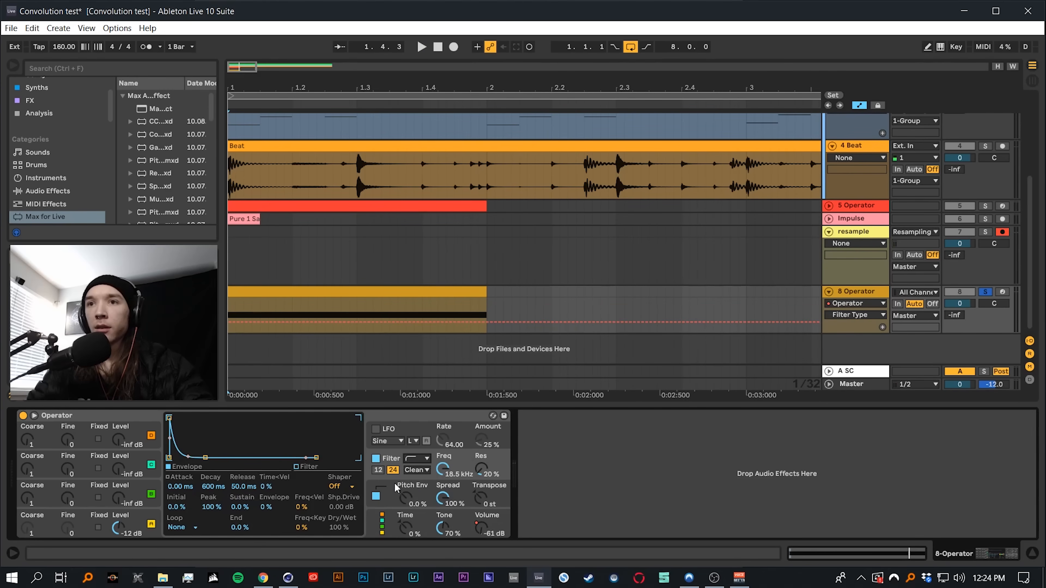
{"action": "left_click", "coordinate": [377, 471]}
{"action": "double_click", "coordinate": [479, 471]}
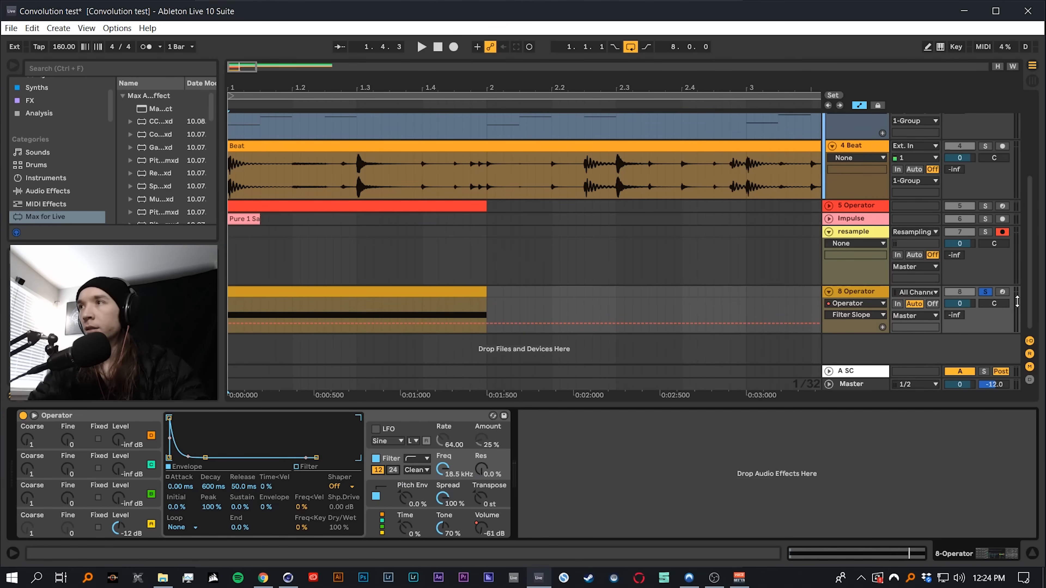
Lower Operator's filter frequency to 30 Hz and enlarge the 8 Operator track for its automation
{"action": "double_click", "coordinate": [245, 294]}
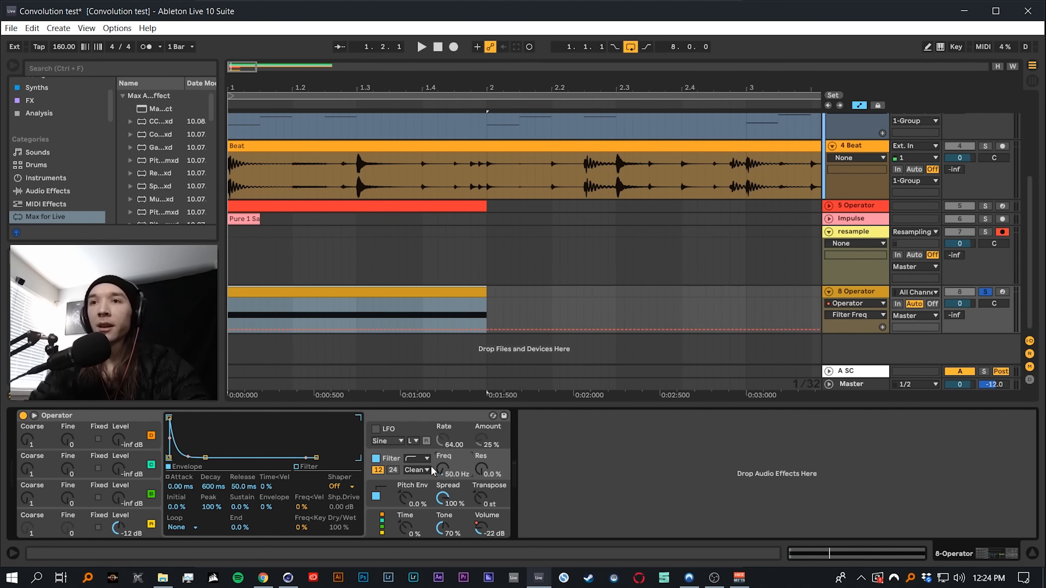
{"action": "left_click_drag", "start_coordinate": [442, 468], "coordinate": [442, 477]}
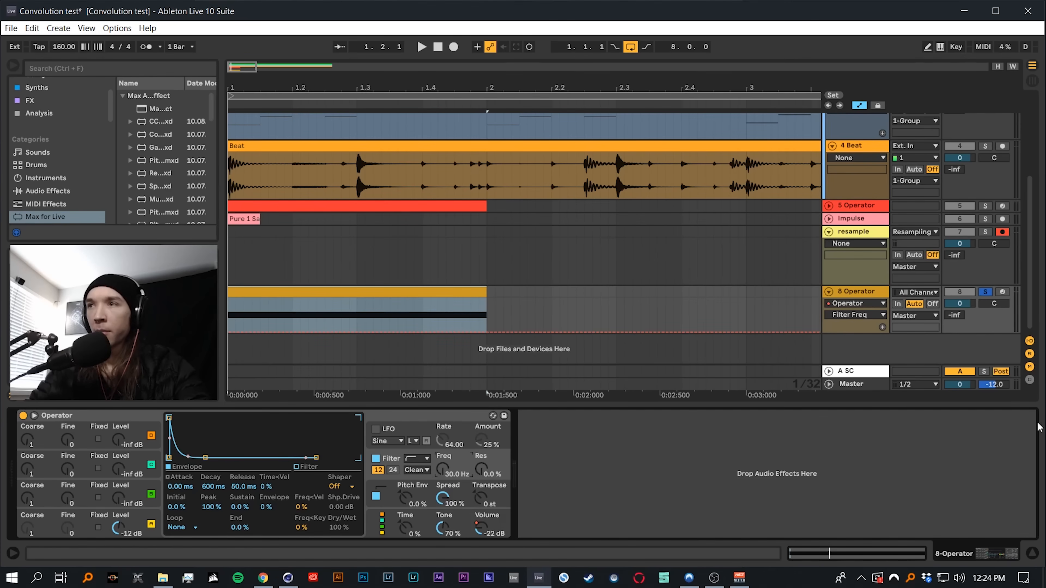
{"action": "left_click_drag", "start_coordinate": [844, 334], "coordinate": [845, 358]}
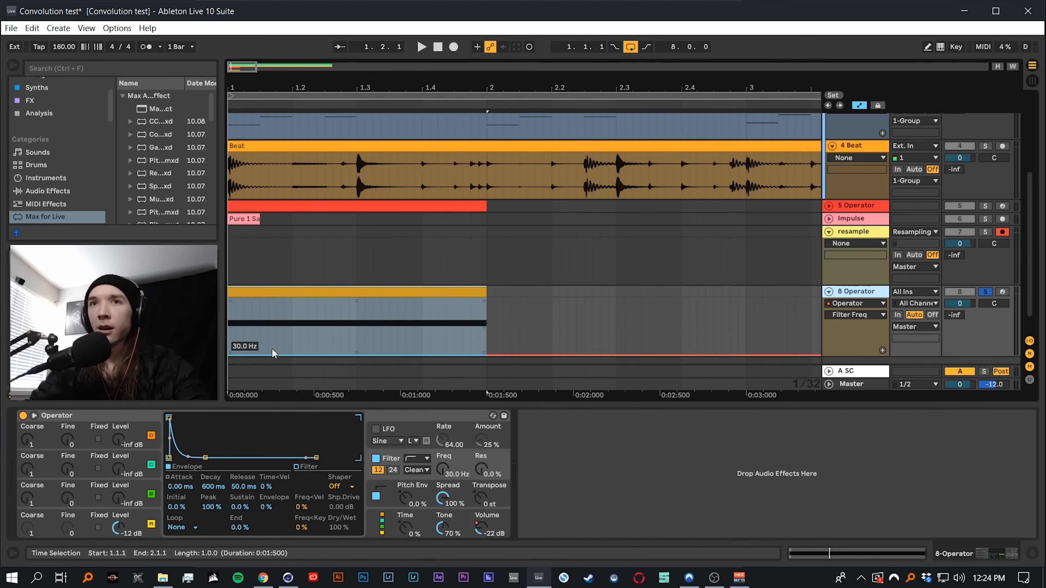
Automate the filter frequency from 30 Hz at bar 1 to 1.87 kHz at bar 2, curved to rise quickly at first, and audition it
{"action": "left_click", "coordinate": [251, 354]}
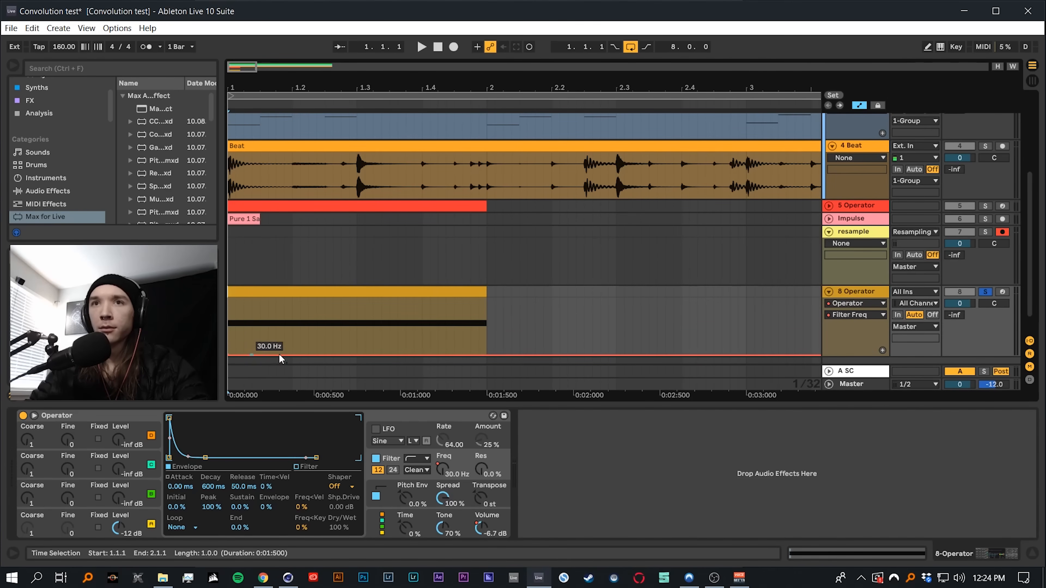
{"action": "left_click_drag", "start_coordinate": [483, 355], "coordinate": [484, 320]}
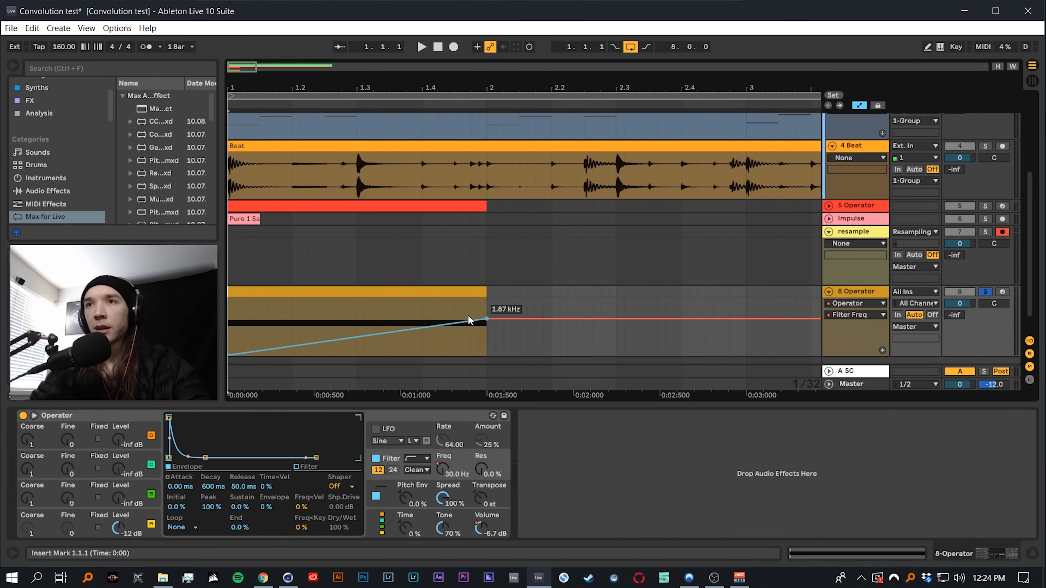
{"action": "left_click", "coordinate": [487, 319]}
{"action": "key", "text": "space"}
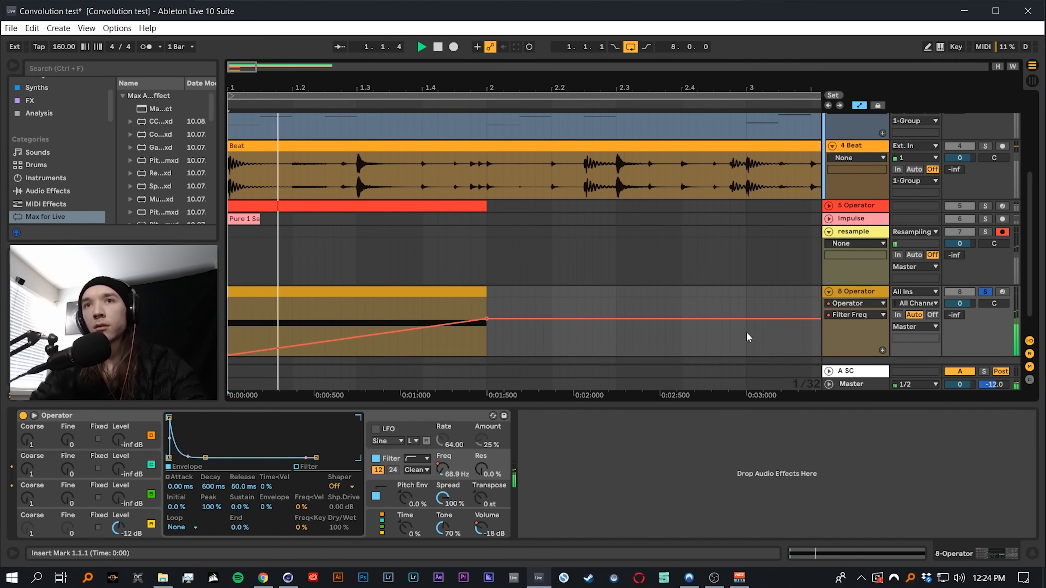
{"action": "left_click_drag", "start_coordinate": [433, 327], "coordinate": [393, 324]}
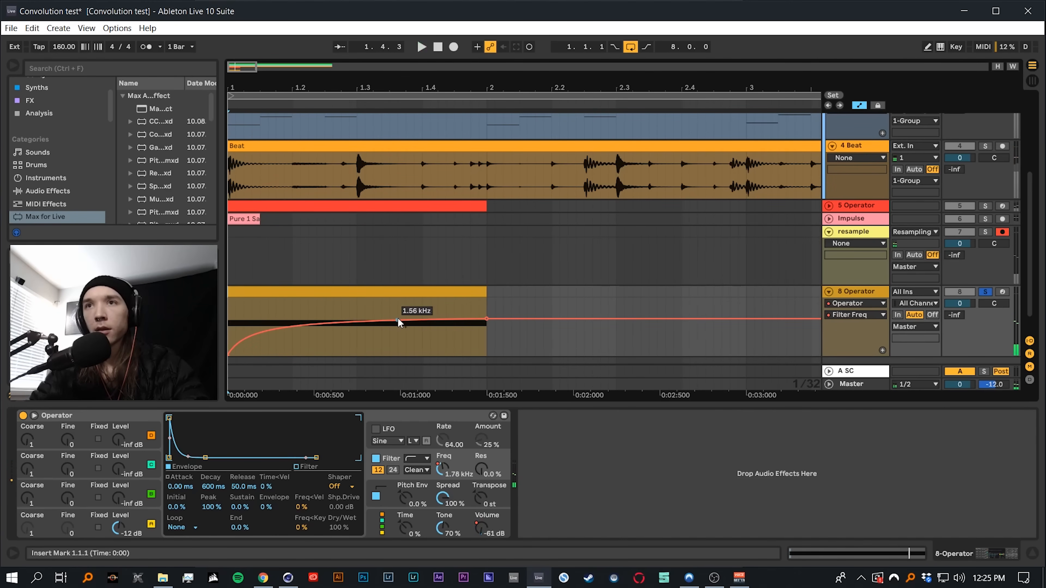
{"action": "key", "text": "space"}
Search the browser for "eq", add EQ Eight after Operator and select its band 7
{"action": "left_click", "coordinate": [116, 72]}
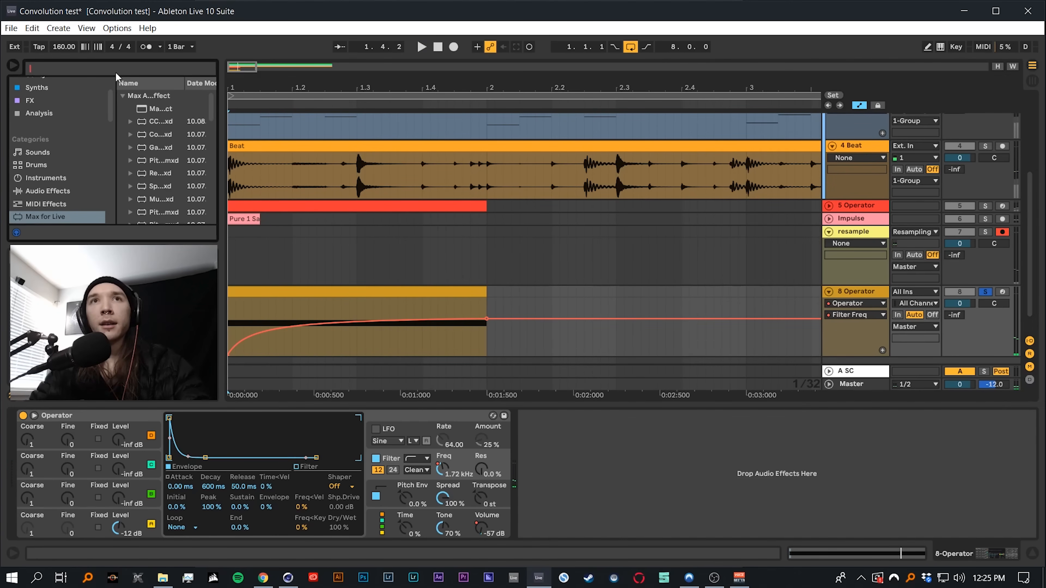
{"action": "type", "text": "eq"}
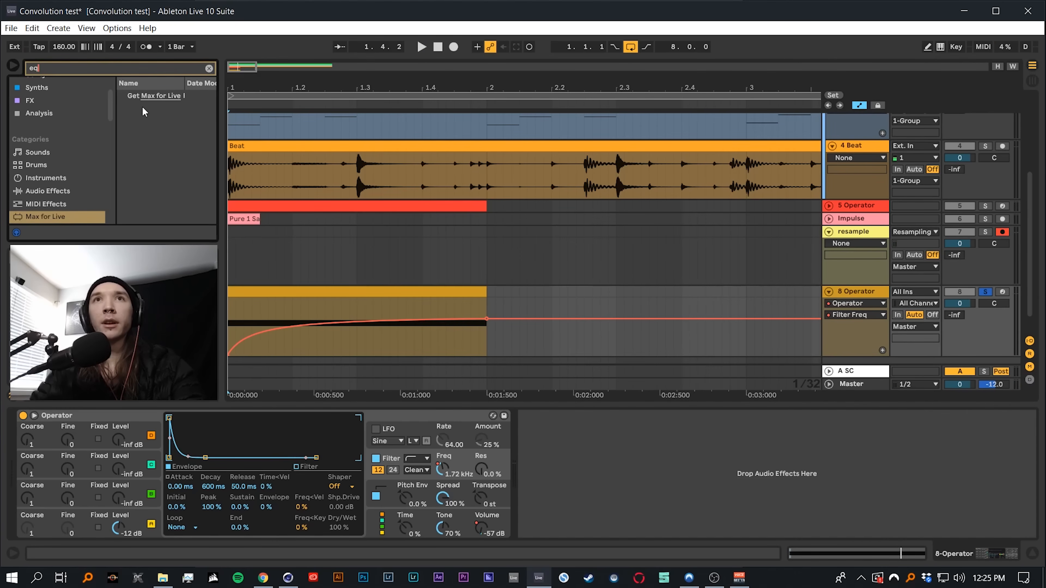
{"action": "left_click", "coordinate": [155, 96]}
{"action": "left_click_drag", "start_coordinate": [155, 108], "coordinate": [641, 416]}
{"action": "left_click", "coordinate": [767, 534]}
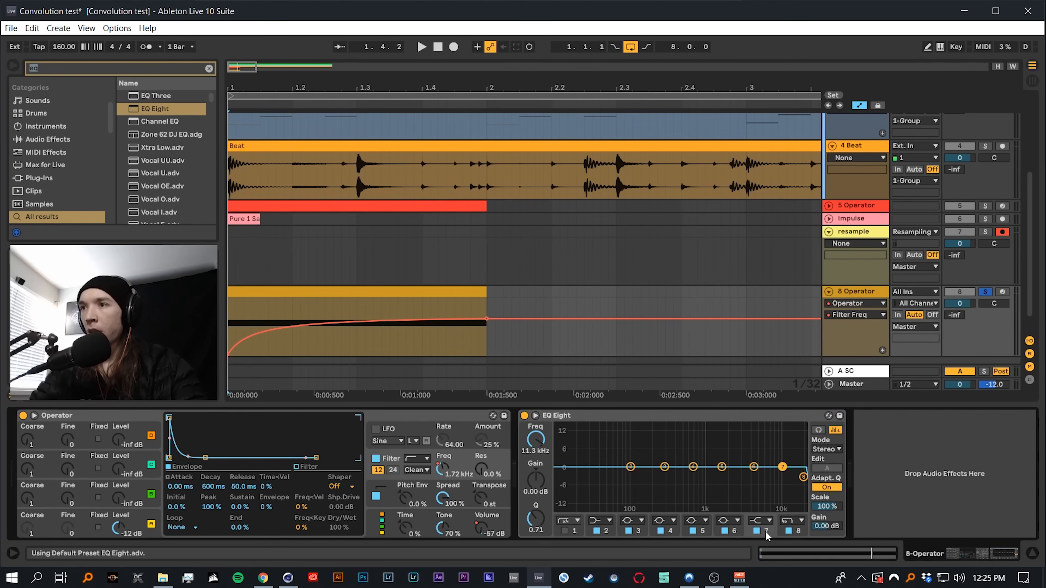
Set EQ Eight's band 7 to 3.98 kHz with Q 0.10 and gain 0 dB, and display the automation of its gain
{"action": "left_click_drag", "start_coordinate": [536, 441], "coordinate": [542, 481]}
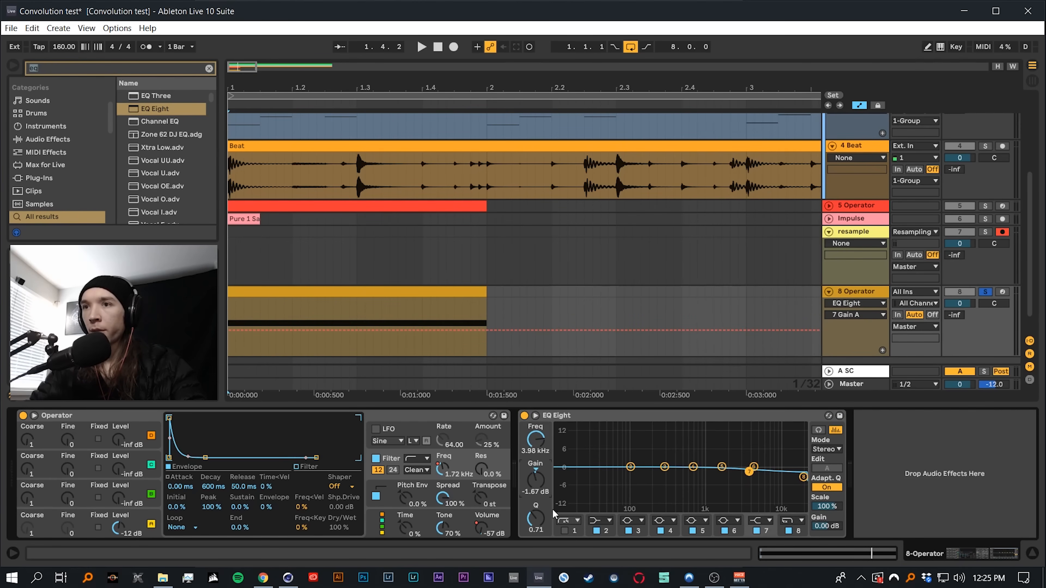
{"action": "left_click_drag", "start_coordinate": [537, 522], "coordinate": [537, 537]}
{"action": "left_click_drag", "start_coordinate": [536, 480], "coordinate": [536, 501]}
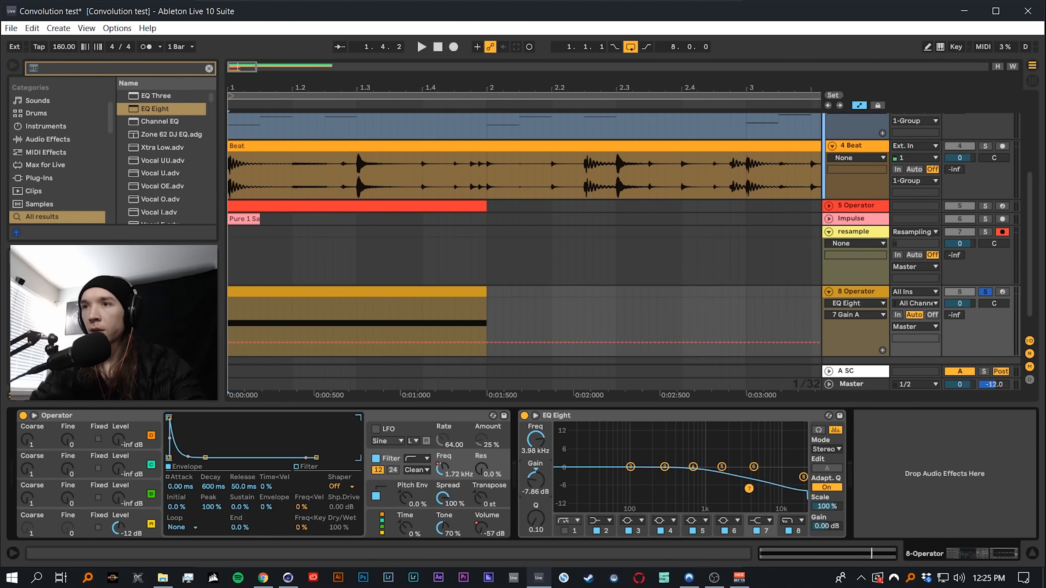
{"action": "left_click", "coordinate": [536, 470]}
{"action": "right_click", "coordinate": [539, 481]}
{"action": "left_click", "coordinate": [548, 484]}
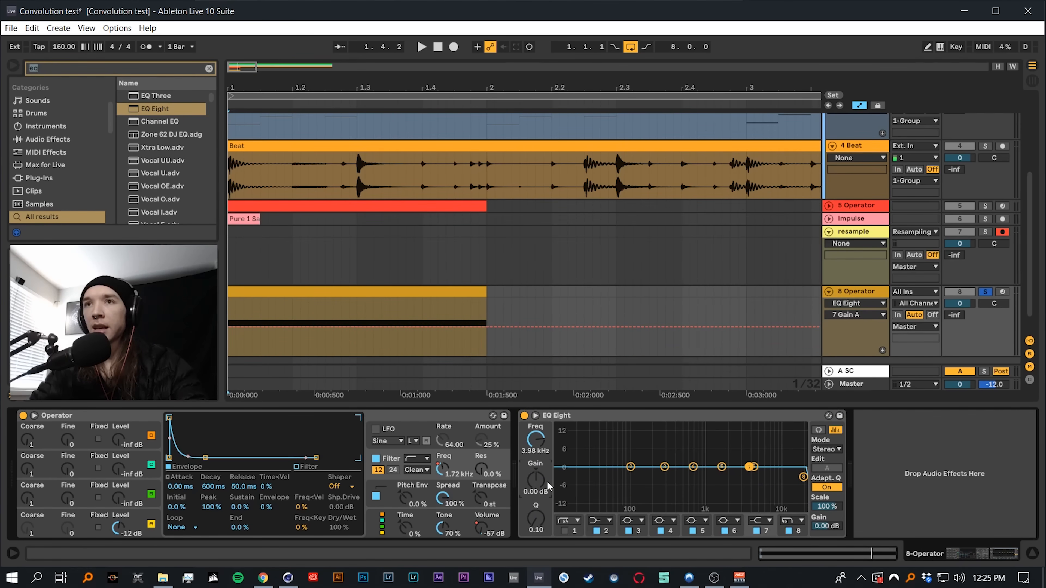
Automate band 7's gain as a curved fall from 0 dB at bar 1 to -15 dB at bar 2, and listen to the noise
{"action": "left_click", "coordinate": [235, 328]}
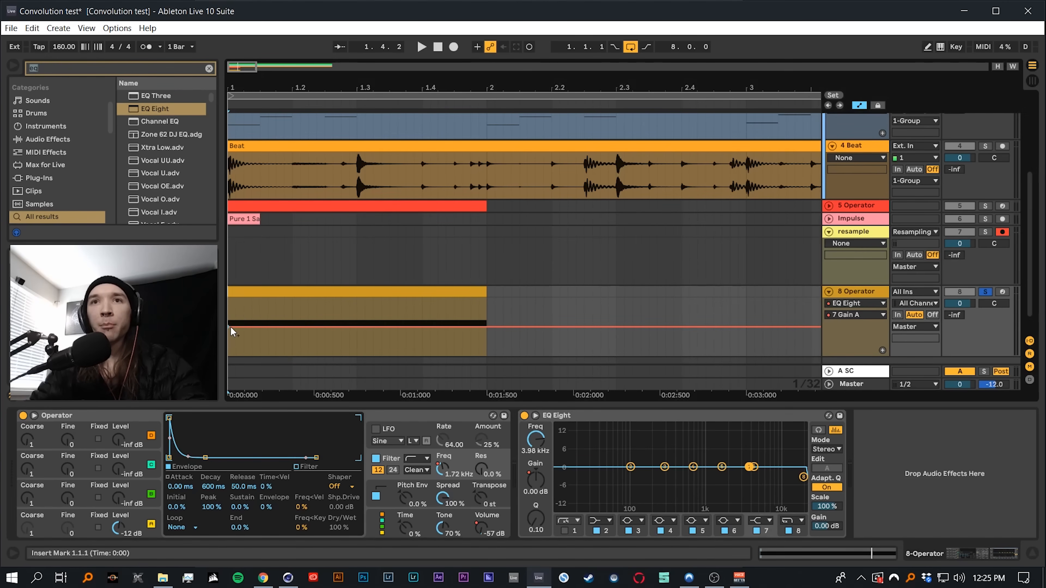
{"action": "left_click", "coordinate": [487, 355]}
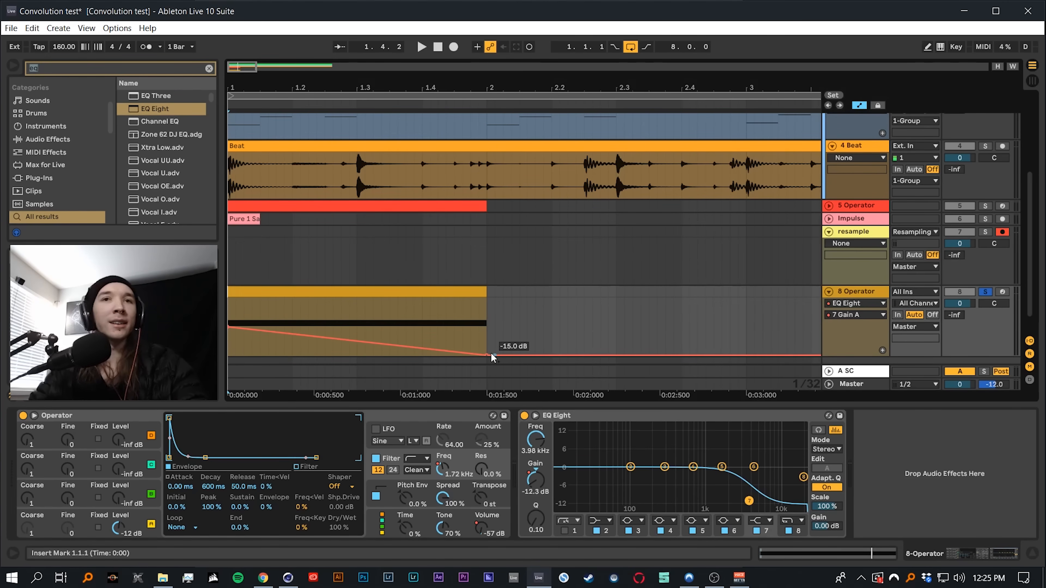
{"action": "key", "text": "space"}
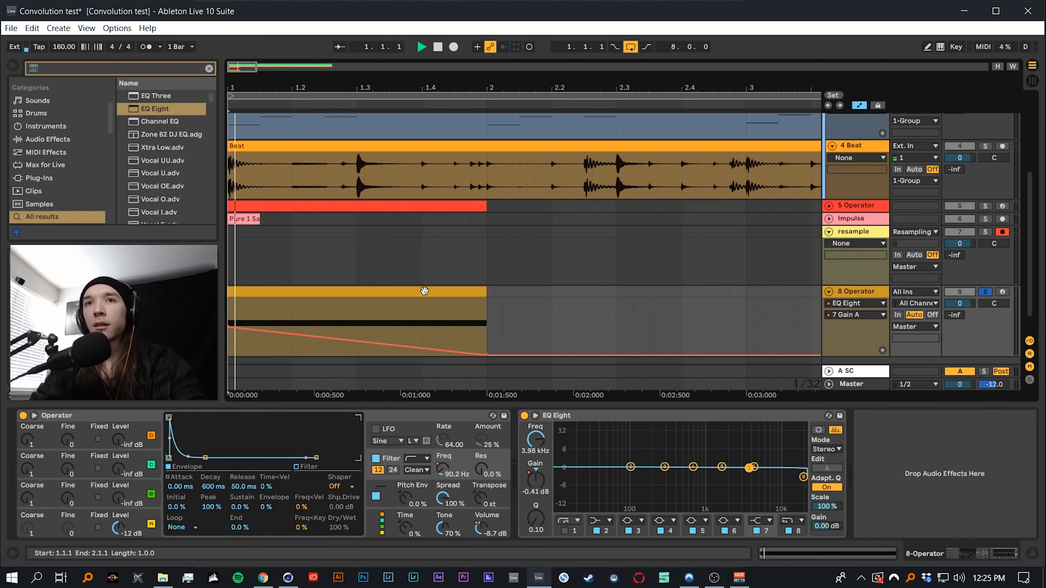
{"action": "key", "text": "space"}
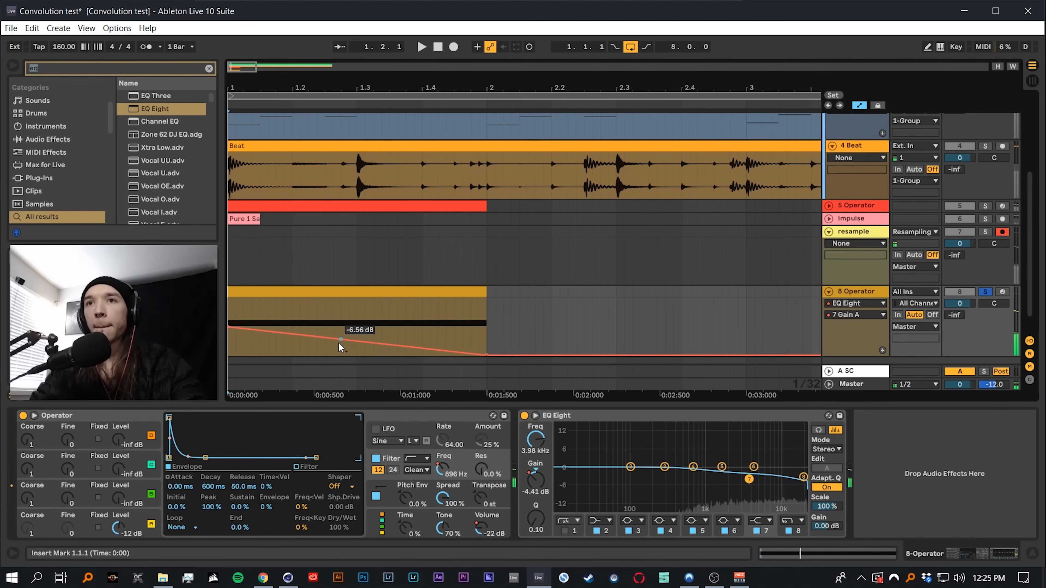
{"action": "key", "text": "space"}
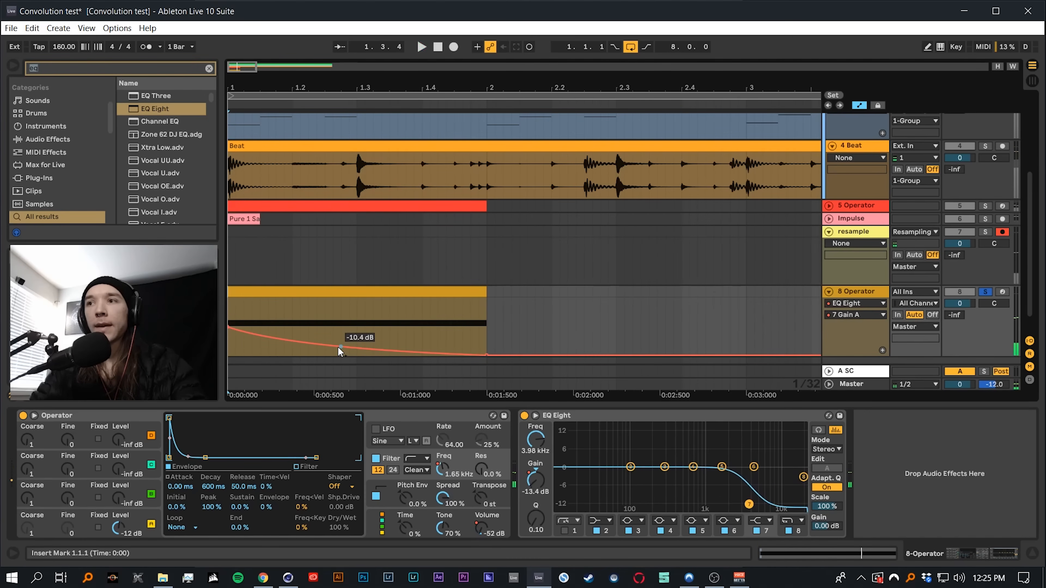
{"action": "key", "text": "space"}
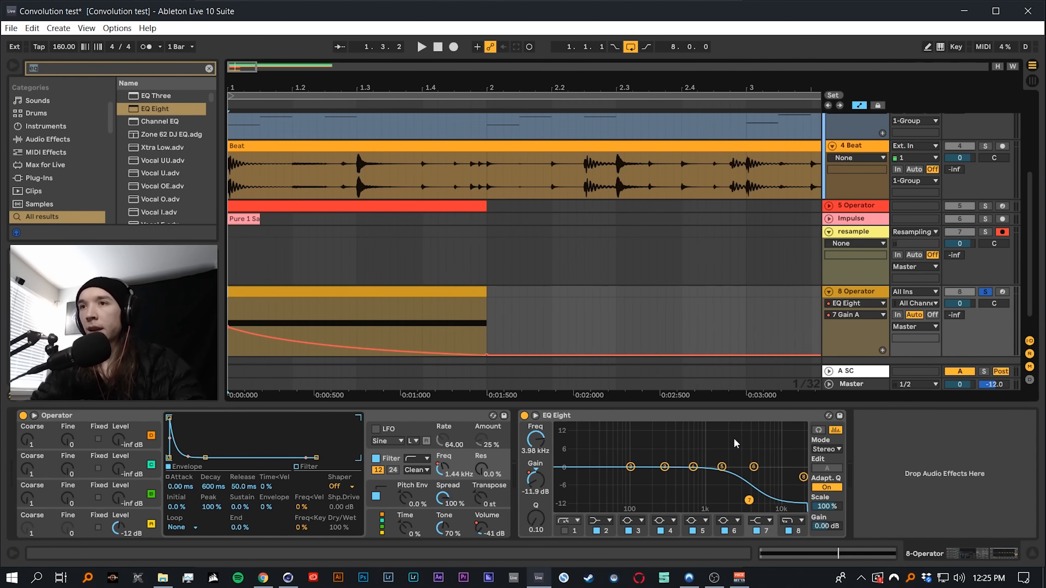
{"action": "key", "text": "space"}
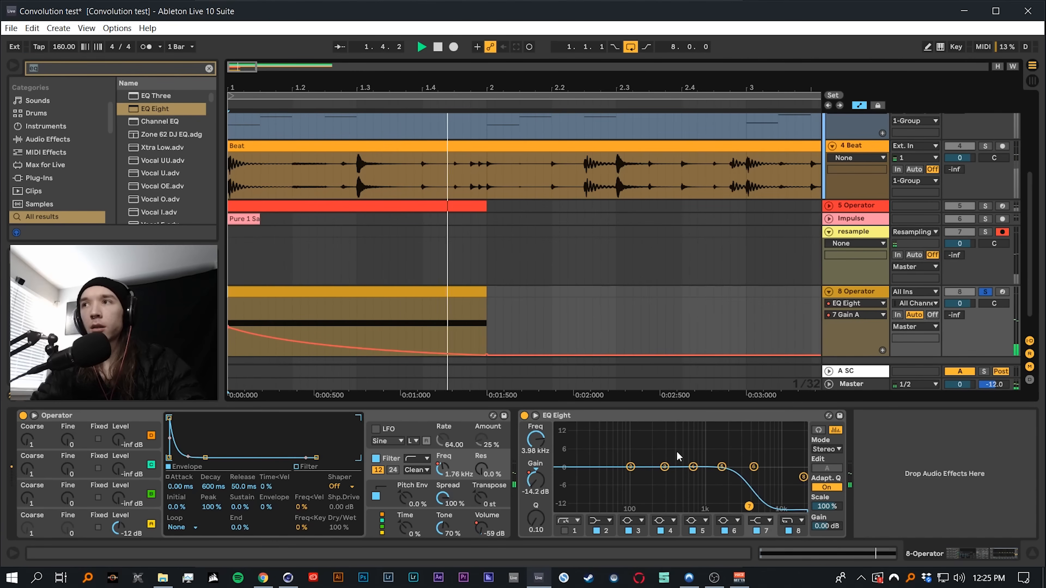
{"action": "key", "text": "space"}
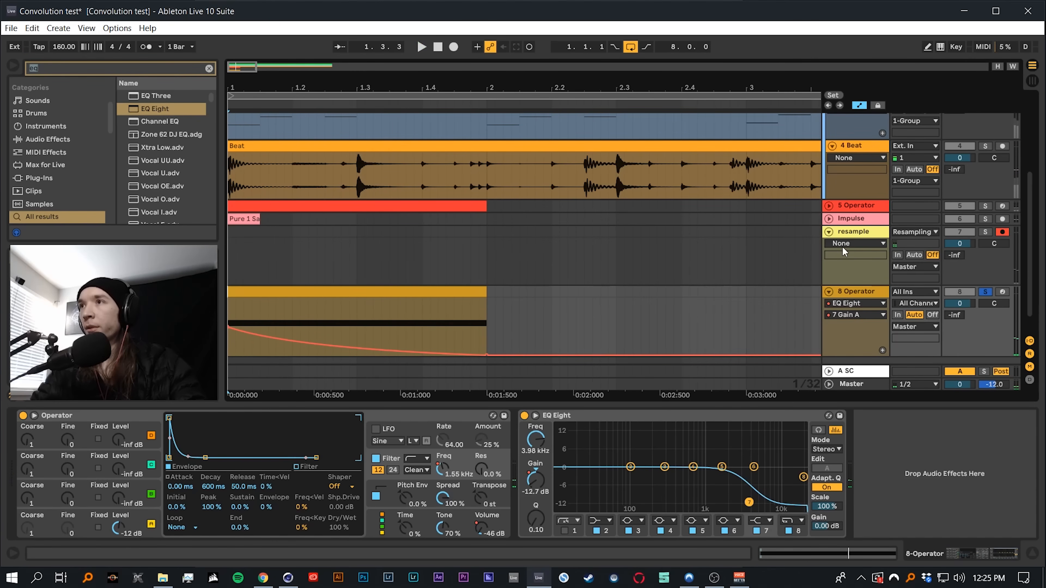
Record the filtered, decaying noise from bar 1 to just past bar 2 onto the resample track
{"action": "left_click", "coordinate": [454, 46]}
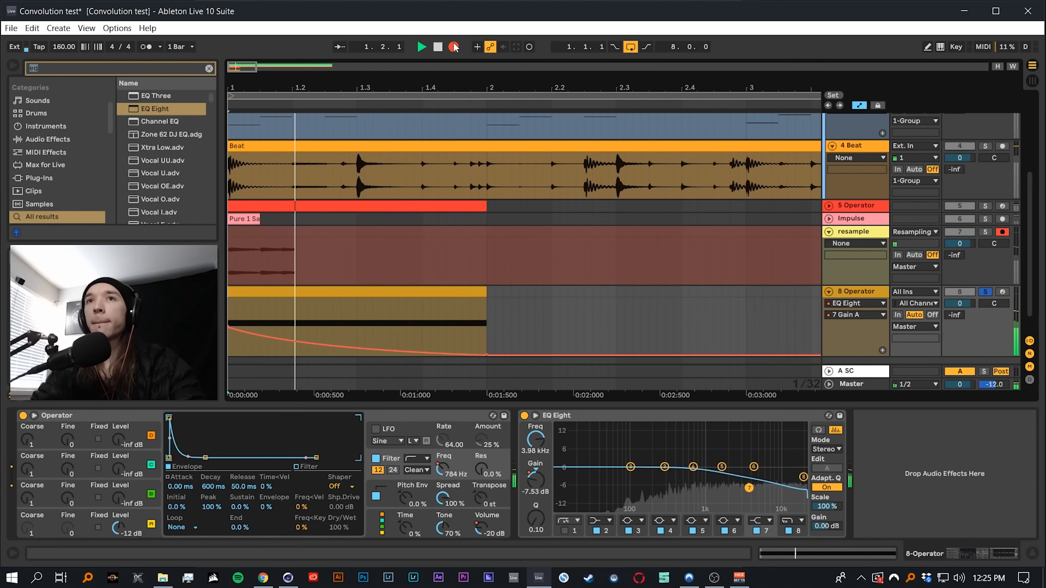
{"action": "key", "text": "space"}
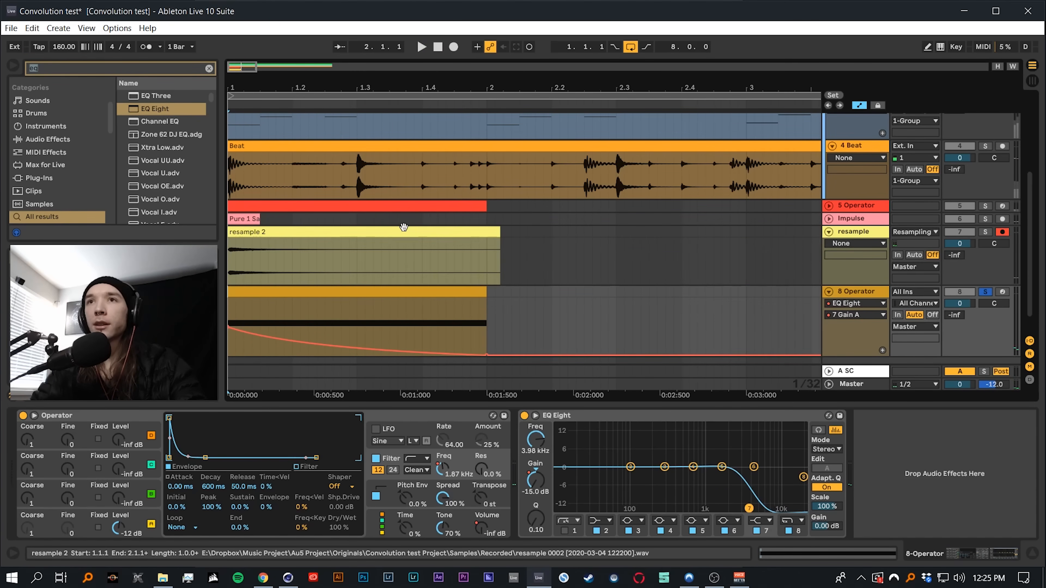
Load the newly recorded resample 2 clip as the impulse response of Convolution Reverb Pro on the group track
{"action": "left_click", "coordinate": [404, 231]}
{"action": "scroll", "coordinate": [582, 296], "scroll_direction": "up", "scroll_amount": 3}
{"action": "scroll", "coordinate": [577, 255], "scroll_direction": "down", "scroll_amount": 3}
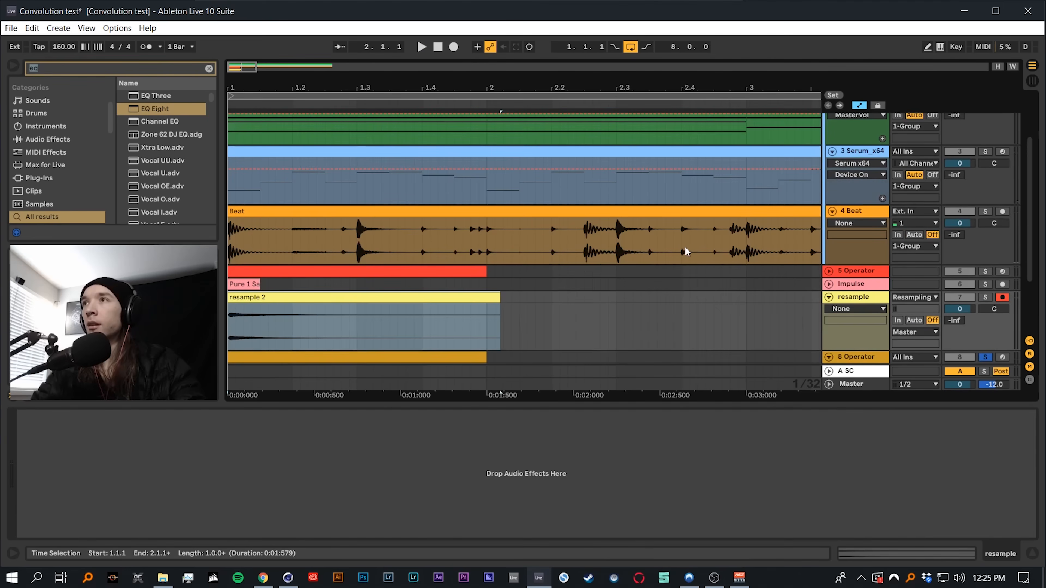
{"action": "scroll", "coordinate": [686, 249], "scroll_direction": "up", "scroll_amount": 3}
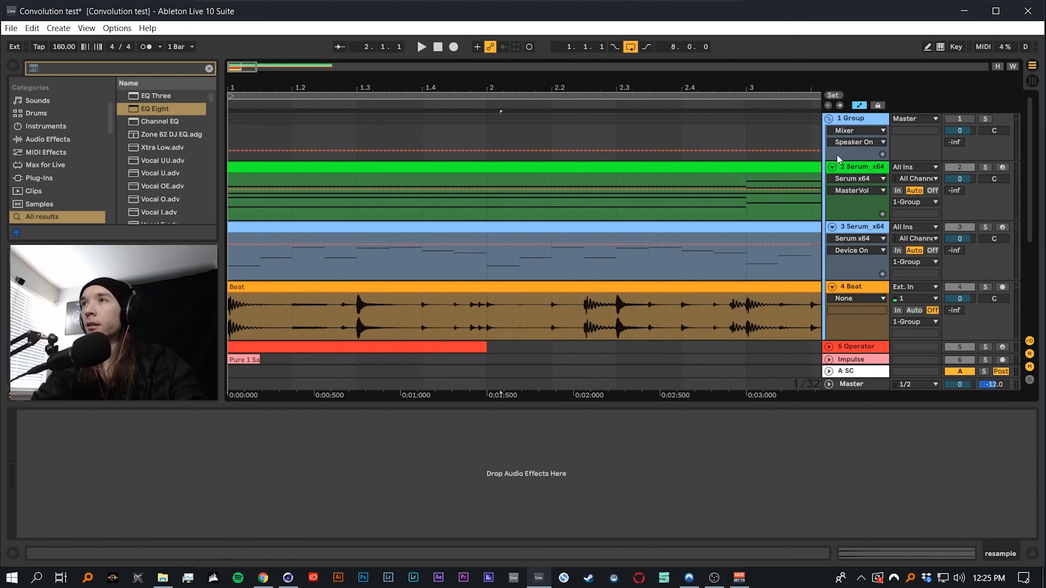
{"action": "left_click", "coordinate": [863, 126]}
{"action": "scroll", "coordinate": [386, 225], "scroll_direction": "down", "scroll_amount": 3}
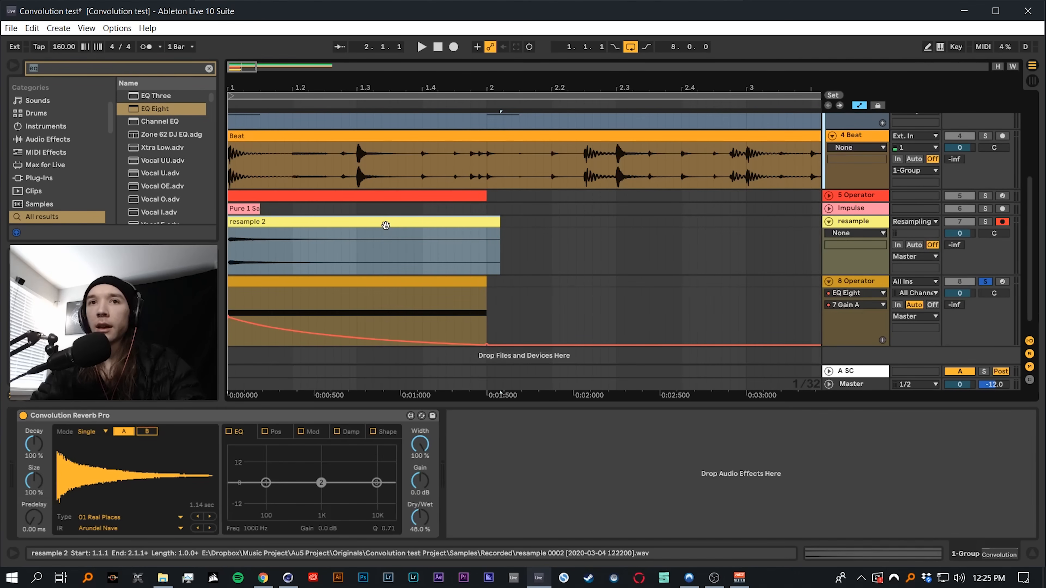
{"action": "left_click_drag", "start_coordinate": [382, 223], "coordinate": [165, 474]}
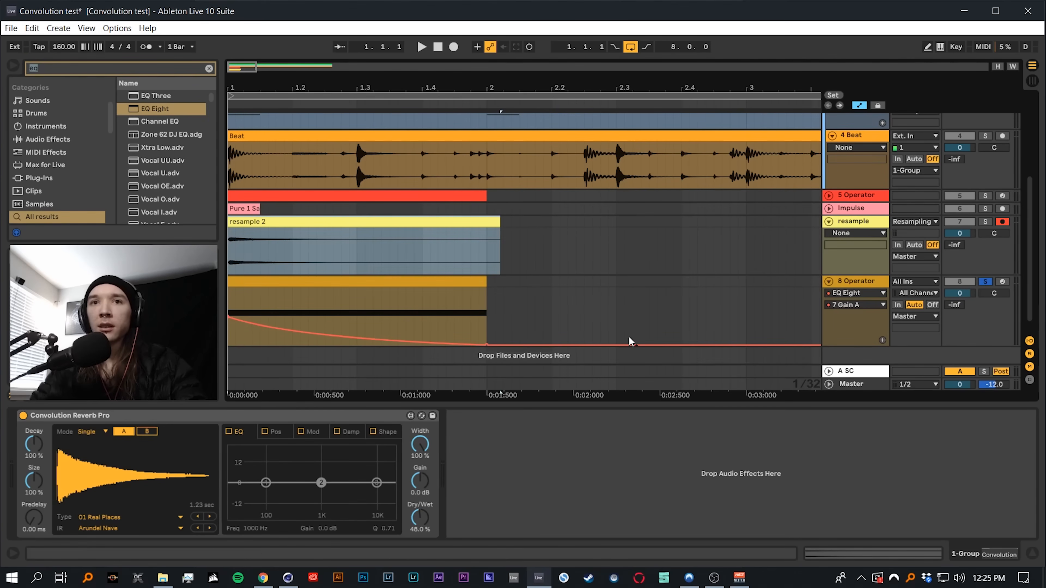
Set the group's volume to -7.0 dB and listen to both Serum tracks and the Beat track soloed one after another
{"action": "scroll", "coordinate": [697, 221], "scroll_direction": "up", "scroll_amount": 3}
{"action": "left_click", "coordinate": [867, 169]}
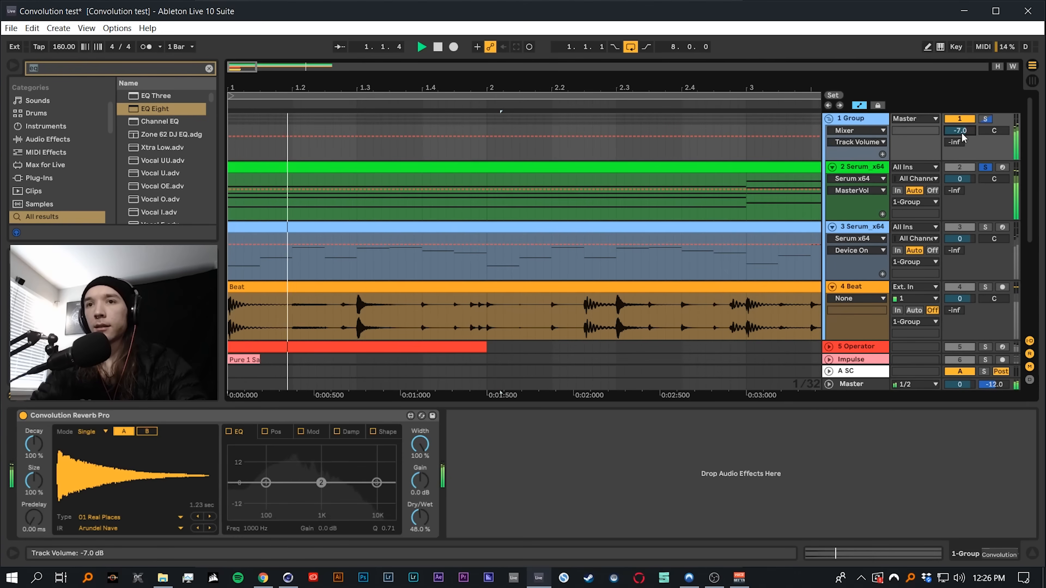
{"action": "left_click", "coordinate": [985, 227]}
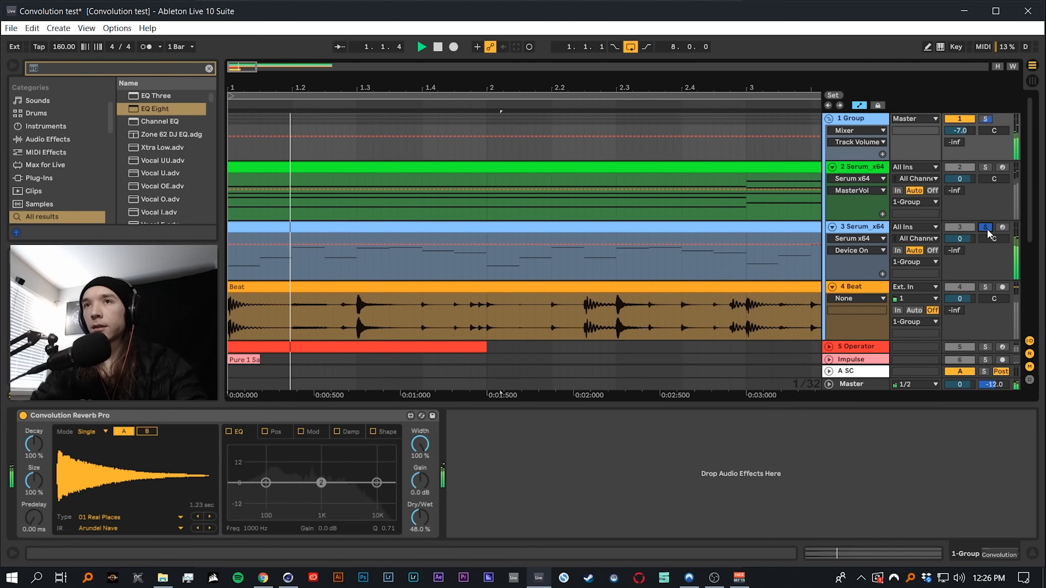
{"action": "left_click", "coordinate": [985, 287]}
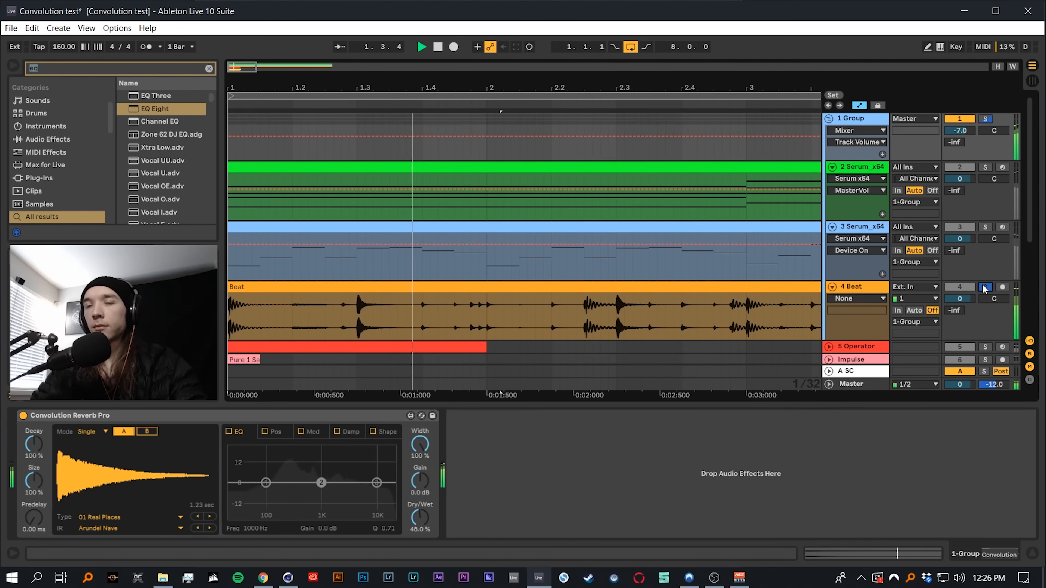
{"action": "key", "text": "space"}
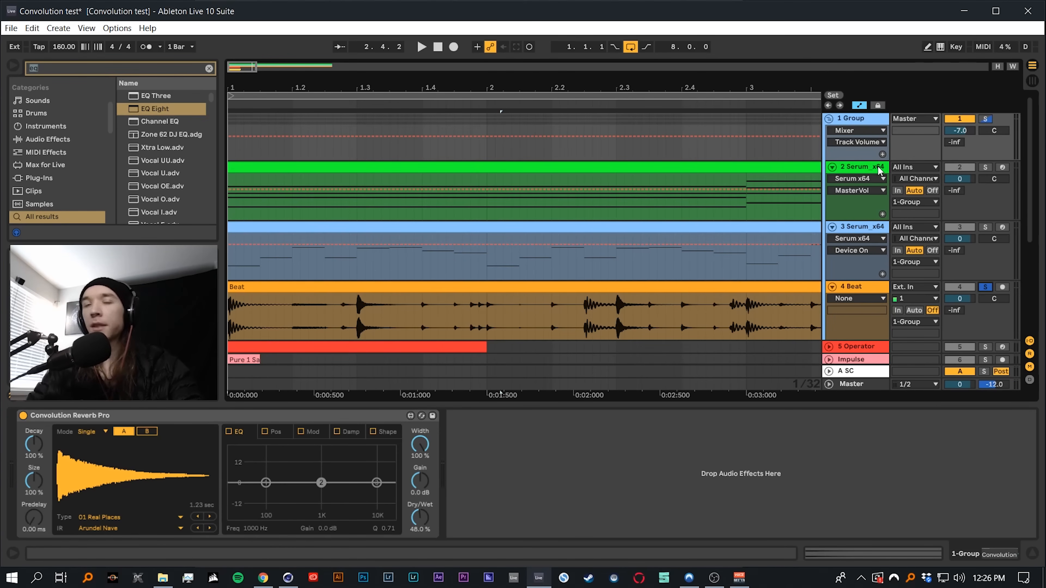
Listen again to each of the two Serum tracks soloed through the group's new reverb
{"action": "left_click", "coordinate": [852, 173]}
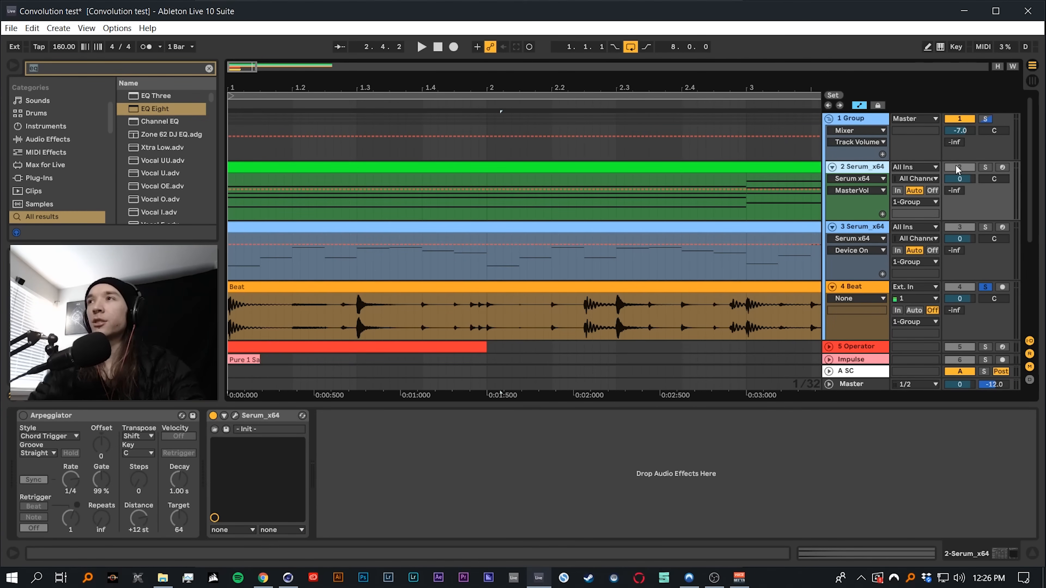
{"action": "left_click", "coordinate": [984, 168]}
{"action": "key", "text": "space"}
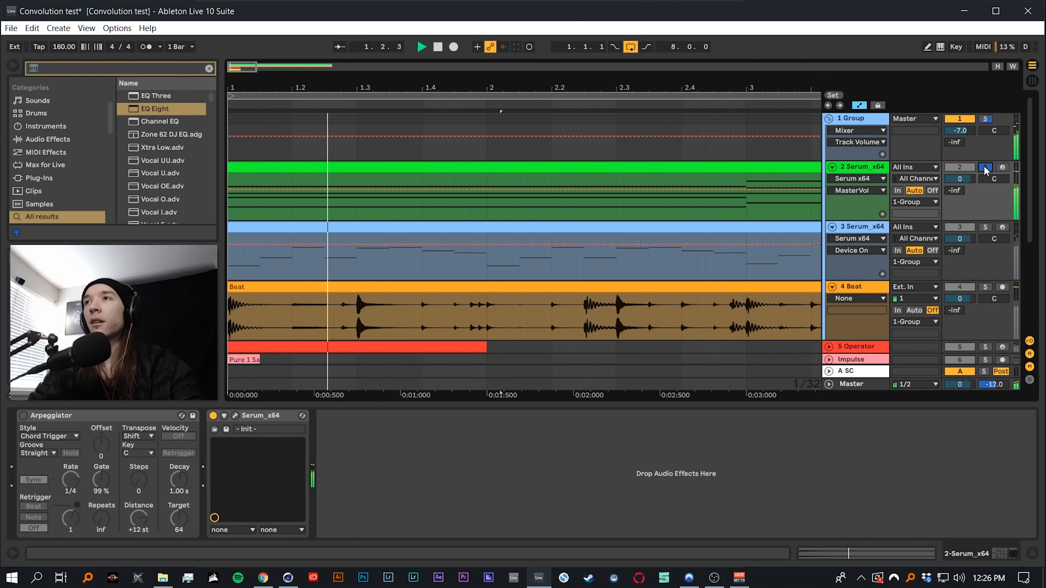
{"action": "left_click", "coordinate": [986, 227]}
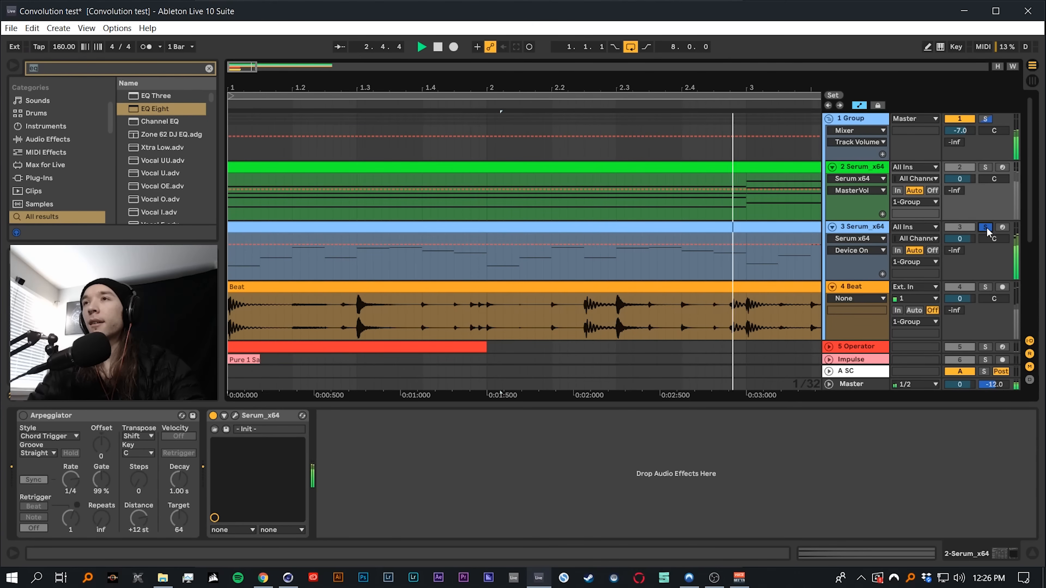
Try Convolution Reverb Pro's damping with band 1 at 208 Hz and 32.7% decay and a slightly lowered high band, and switch damping off
{"action": "left_click", "coordinate": [853, 120]}
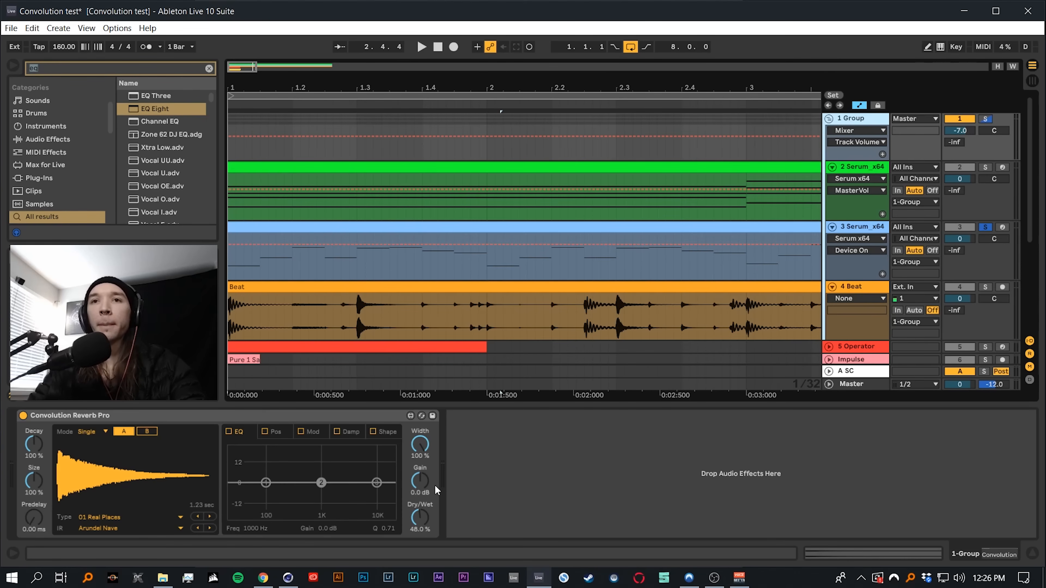
{"action": "left_click", "coordinate": [181, 418]}
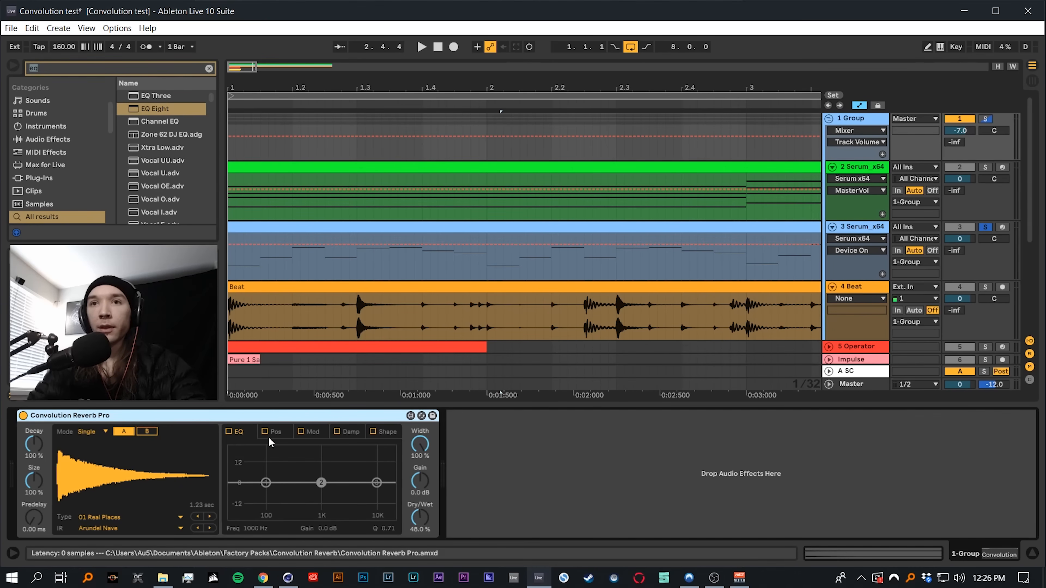
{"action": "left_click", "coordinate": [349, 432]}
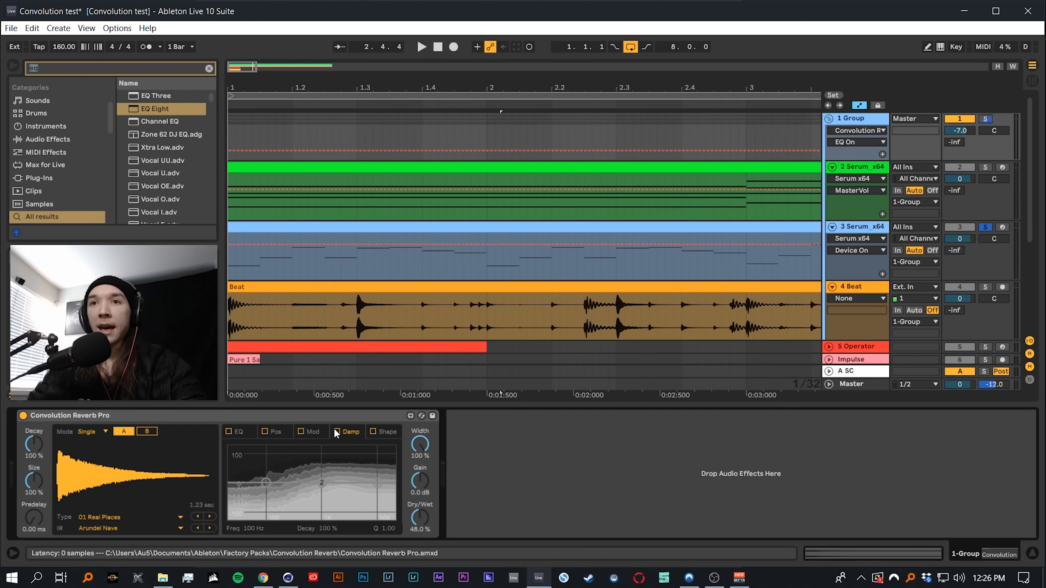
{"action": "left_click_drag", "start_coordinate": [378, 487], "coordinate": [378, 493]}
{"action": "left_click_drag", "start_coordinate": [265, 483], "coordinate": [283, 503]}
{"action": "scroll", "coordinate": [528, 338], "scroll_direction": "down", "scroll_amount": 3}
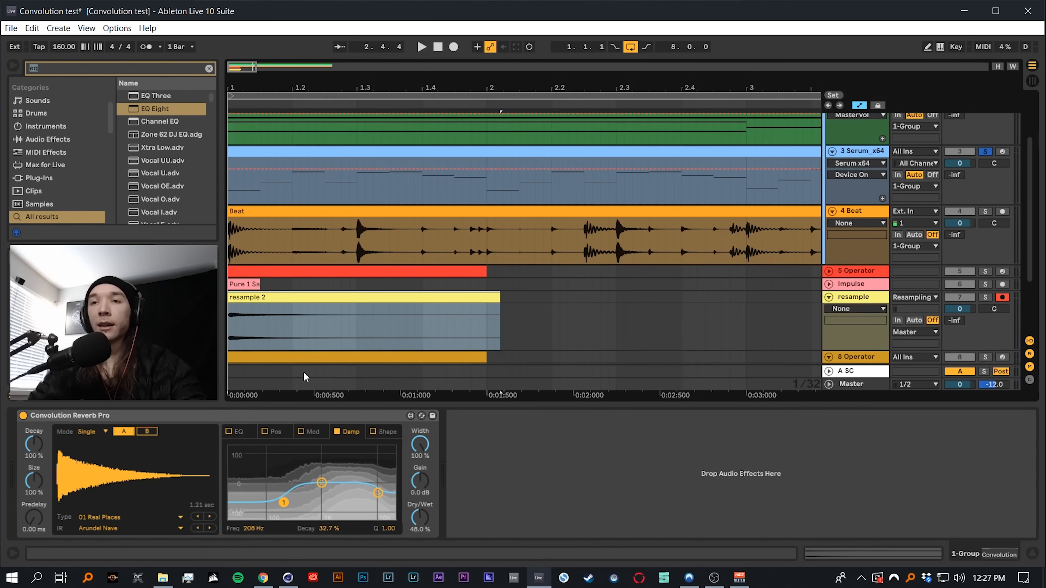
{"action": "left_click", "coordinate": [337, 432]}
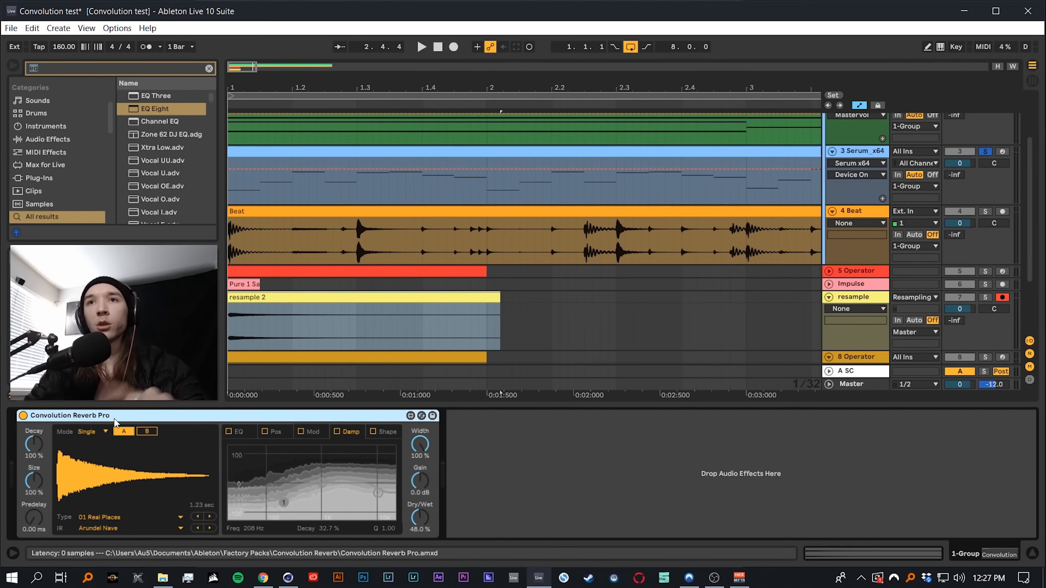
Play the Operator noise clip on track 8 and bypass its EQ Eight
{"action": "scroll", "coordinate": [411, 257], "scroll_direction": "down", "scroll_amount": 3}
{"action": "left_click", "coordinate": [401, 280]}
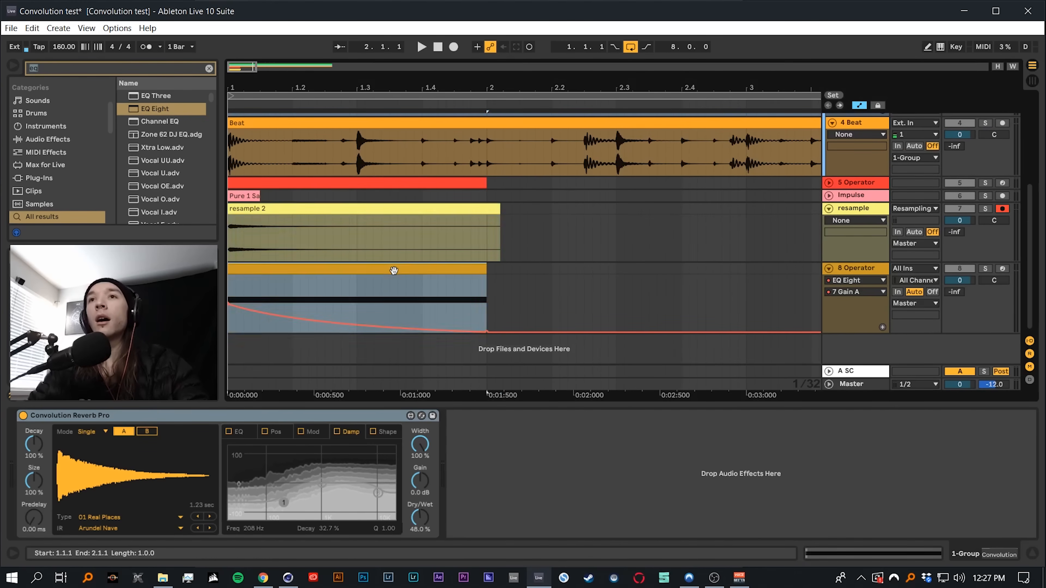
{"action": "key", "text": "space"}
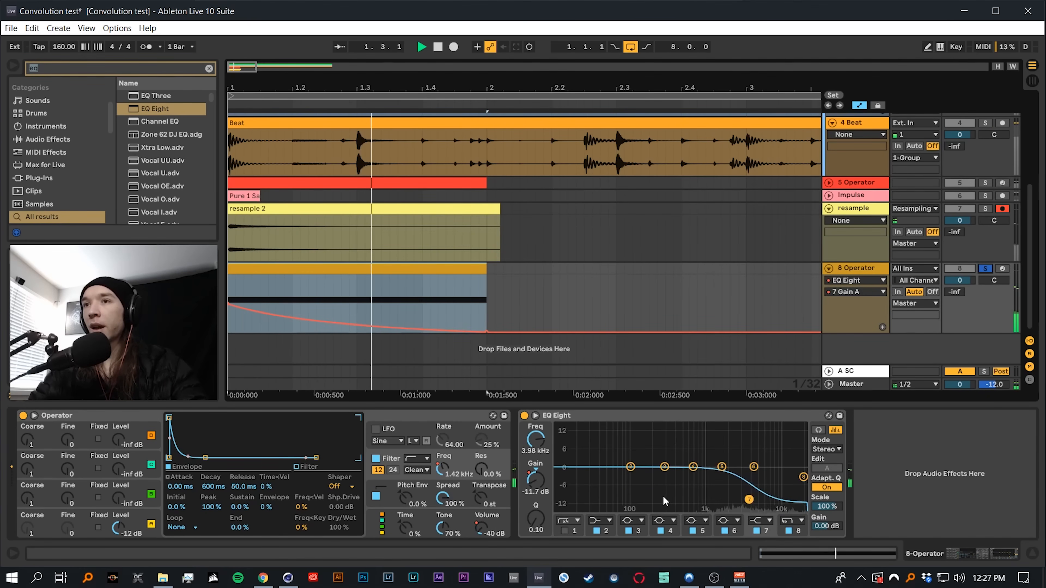
{"action": "left_click", "coordinate": [524, 416]}
Search the browser for "vocoder", add Vocoder after EQ Eight with Noise as its carrier, and listen to the noise
{"action": "left_click", "coordinate": [114, 72]}
{"action": "type", "text": "vocoder"}
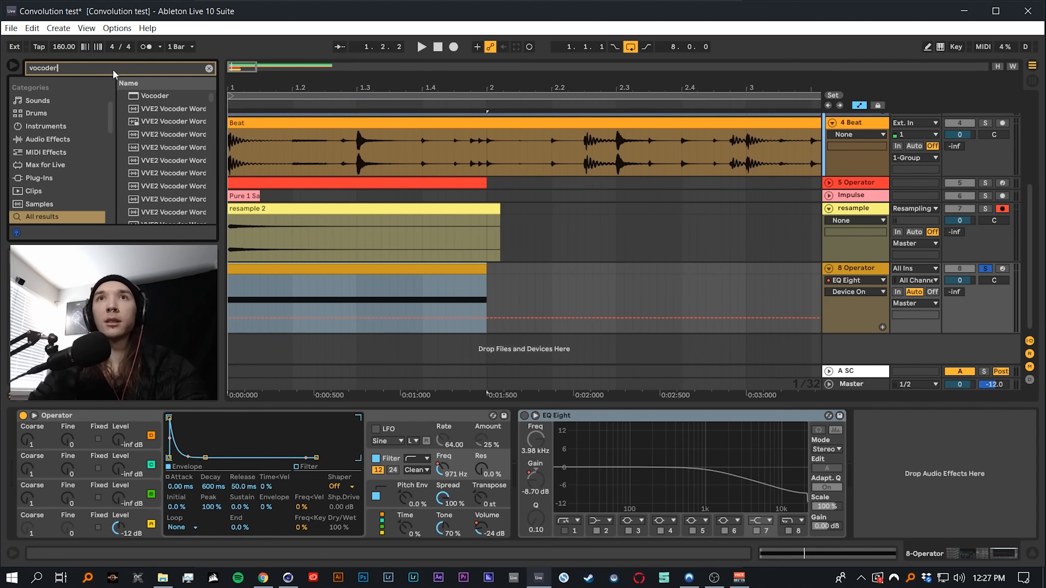
{"action": "double_click", "coordinate": [158, 95]}
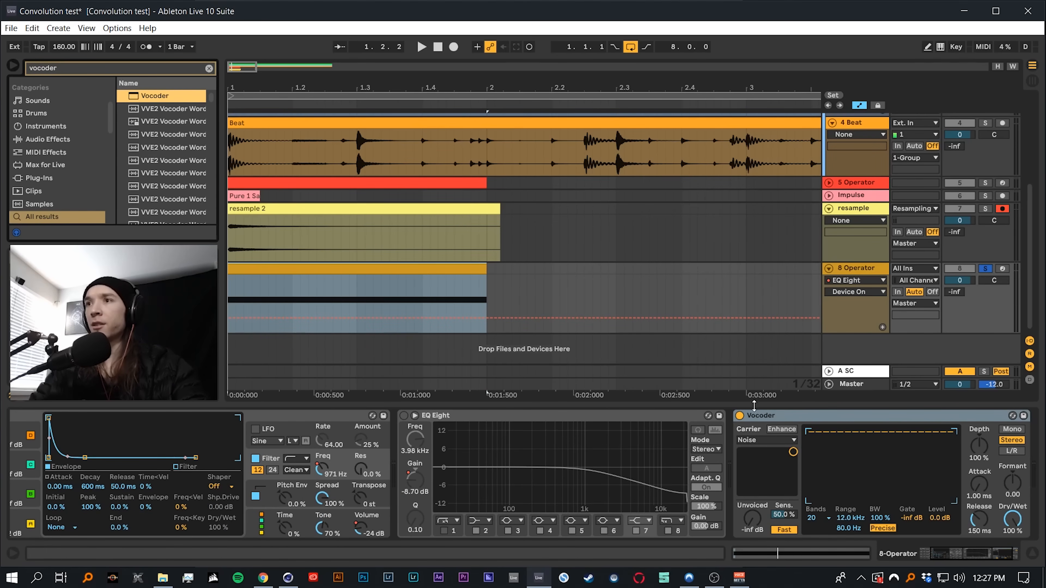
{"action": "left_click", "coordinate": [751, 442]}
{"action": "left_click", "coordinate": [749, 448]}
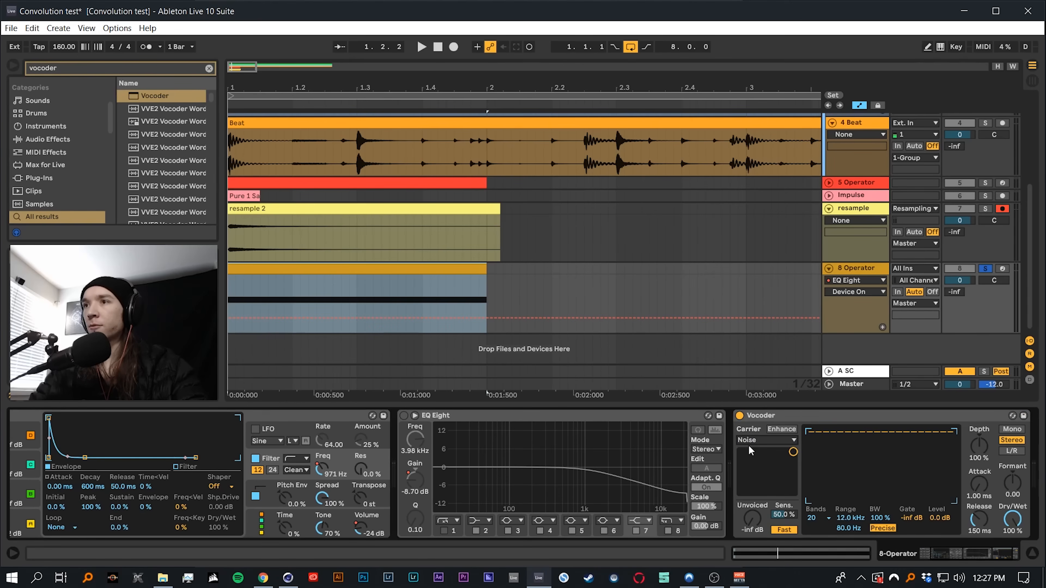
{"action": "key", "text": "space"}
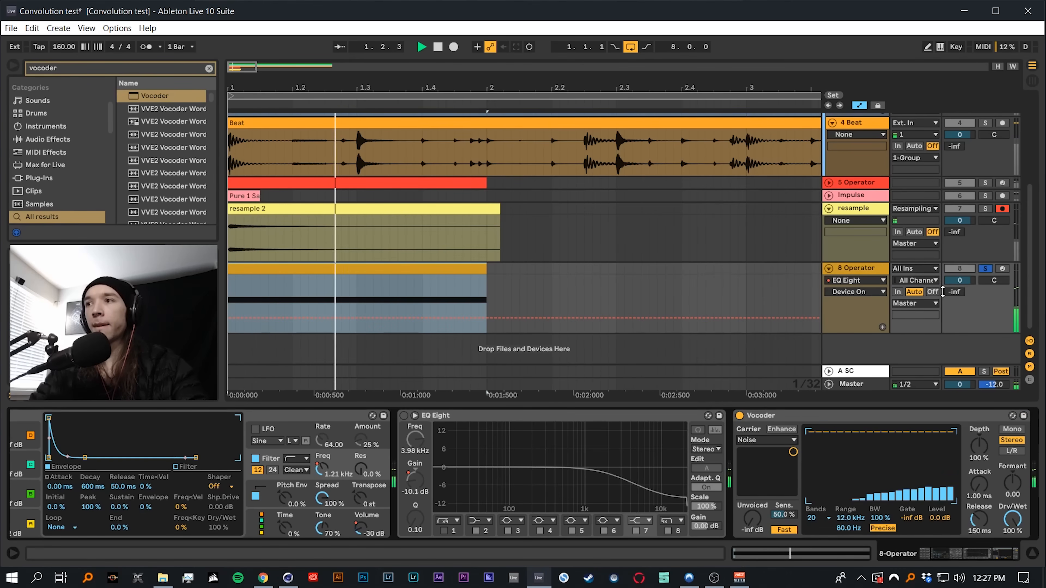
{"action": "key", "text": "space"}
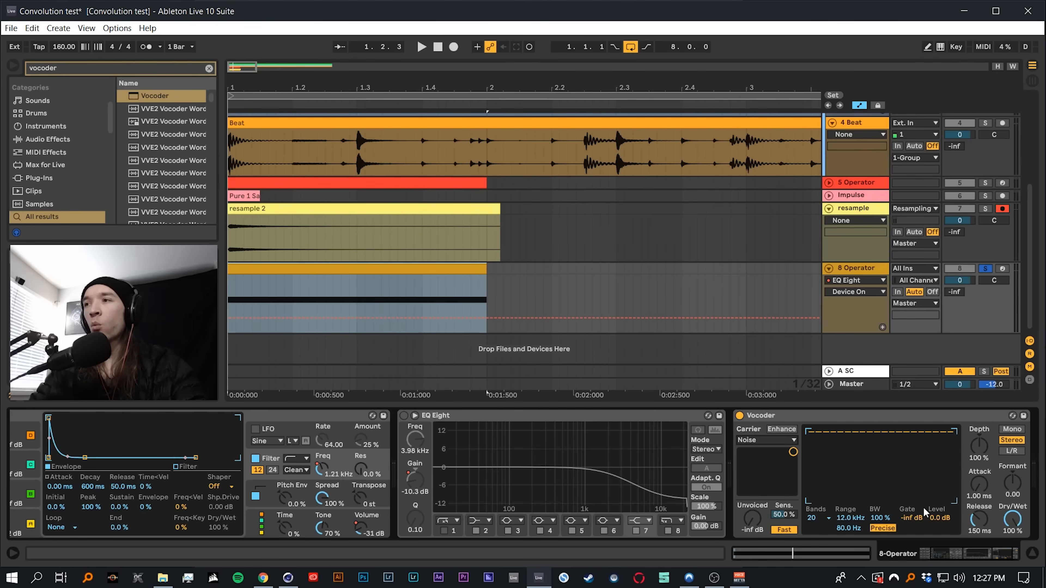
Set Vocoder's release to 10.0 ms and its gate to -31 dB while auditioning the noise
{"action": "key", "text": "space"}
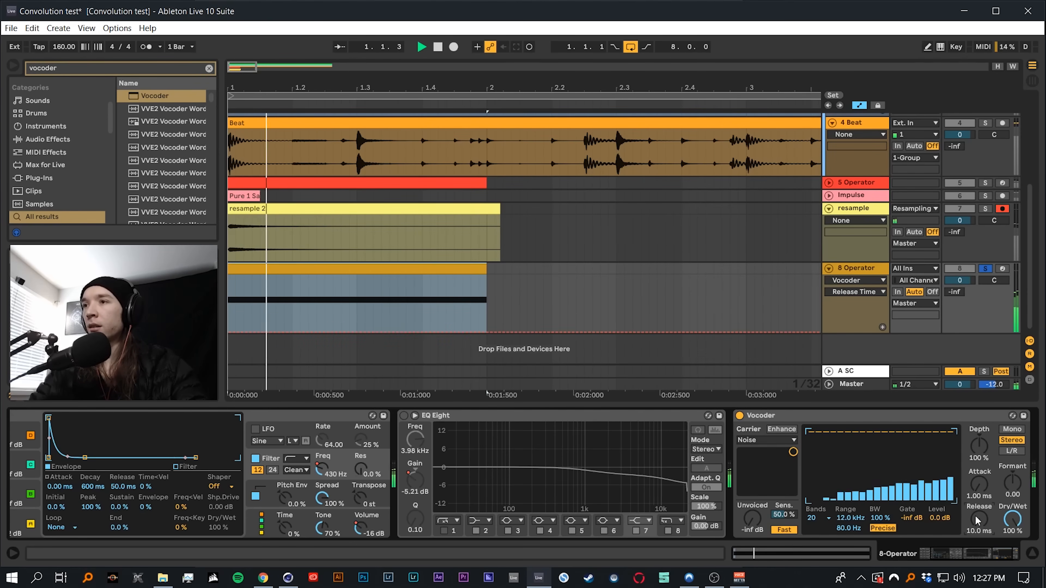
{"action": "key", "text": "space"}
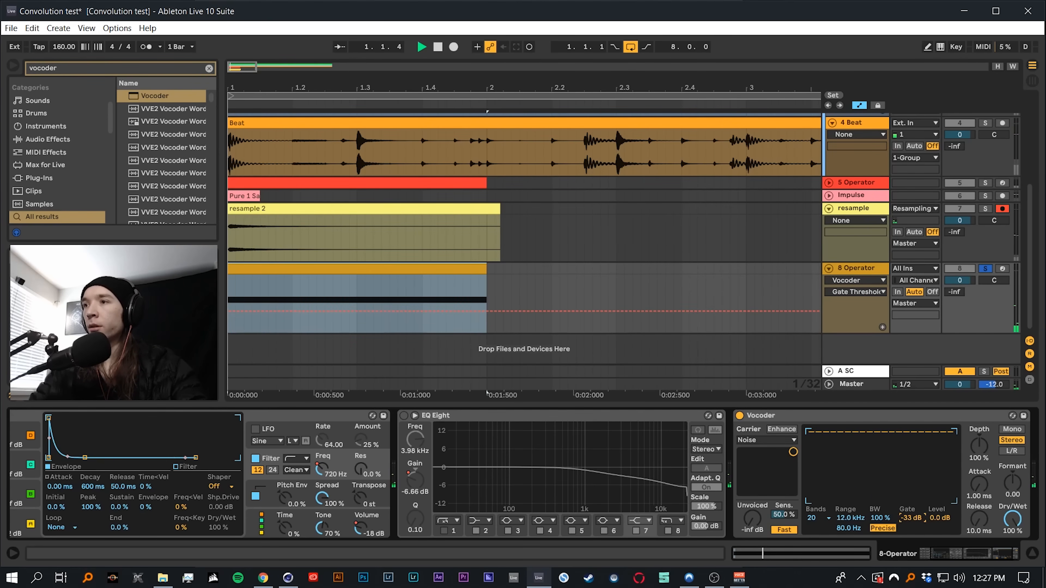
{"action": "left_click_drag", "start_coordinate": [912, 517], "coordinate": [912, 516]}
{"action": "key", "text": "space"}
{"action": "key", "text": "space"}
{"action": "key", "text": "space"}
{"action": "key", "text": "space"}
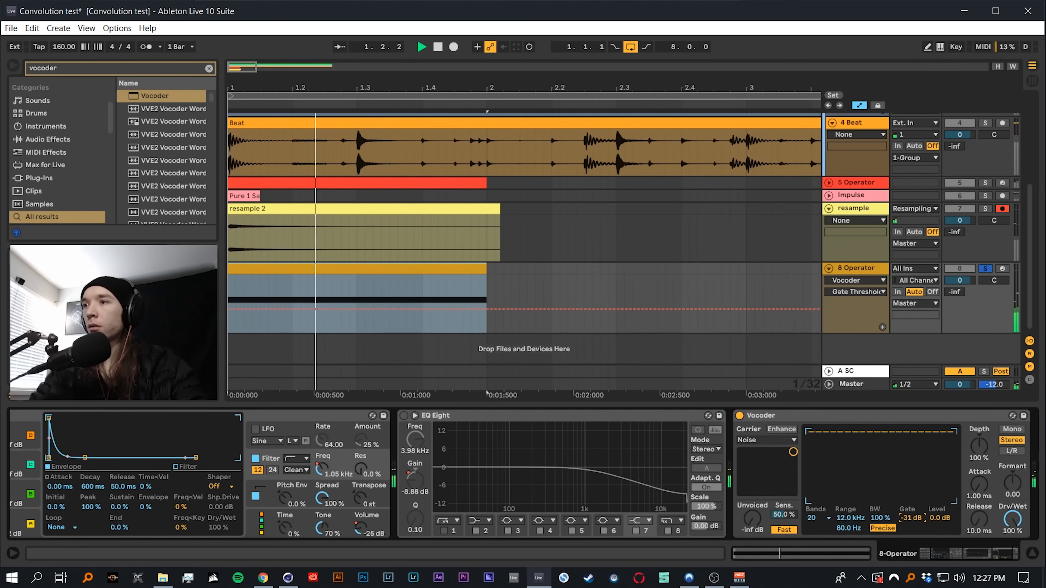
Raise the upper end of Vocoder's filter range to 18.0 kHz and listen to the effect
{"action": "key", "text": "space"}
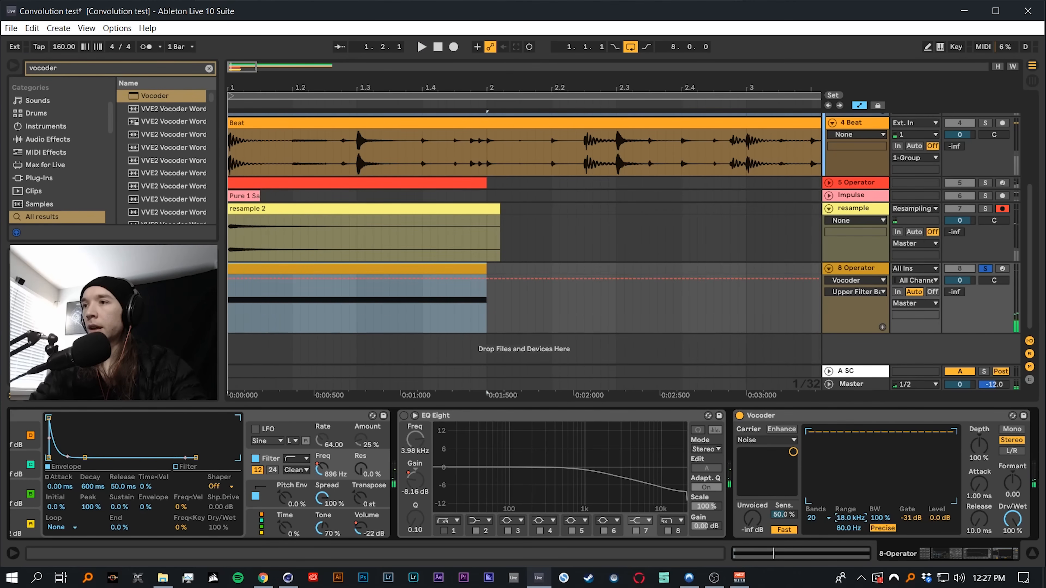
{"action": "key", "text": "space"}
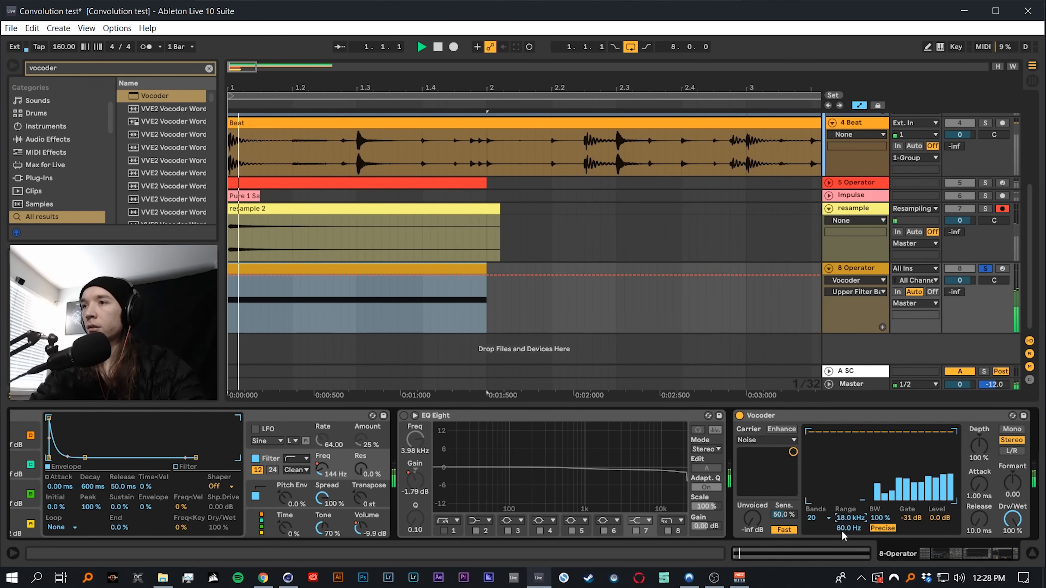
{"action": "key", "text": "space"}
Try Vocoder with 4 bands, adjusting the noise carrier in its pad while listening
{"action": "left_click", "coordinate": [812, 518]}
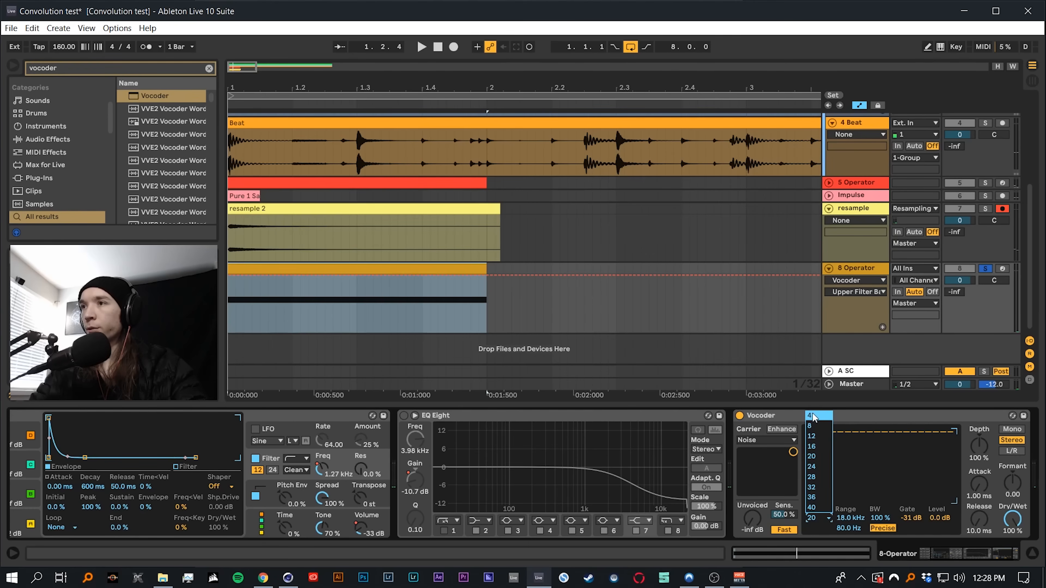
{"action": "left_click", "coordinate": [812, 416]}
{"action": "key", "text": "space"}
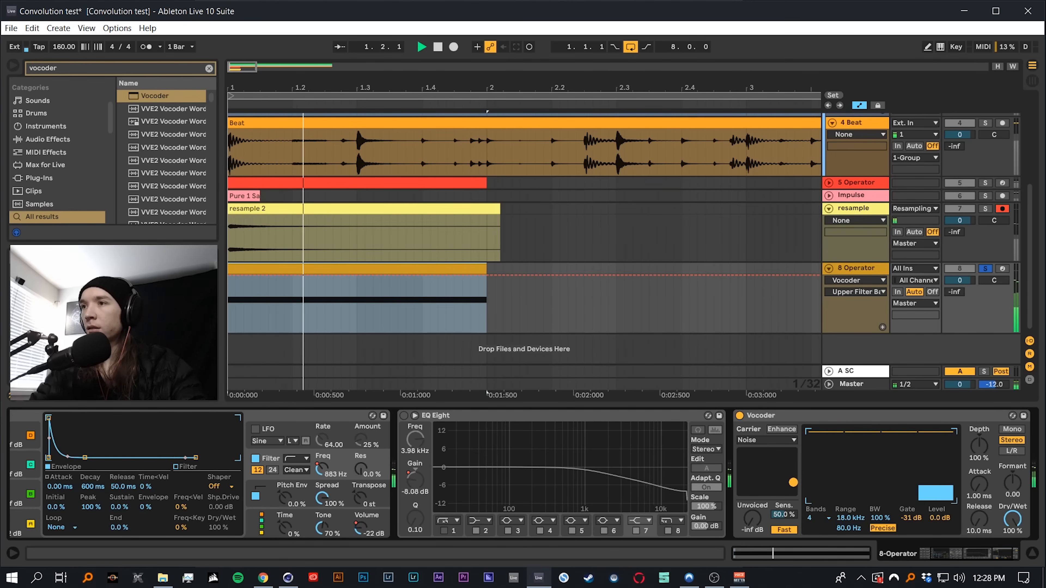
{"action": "key", "text": "space"}
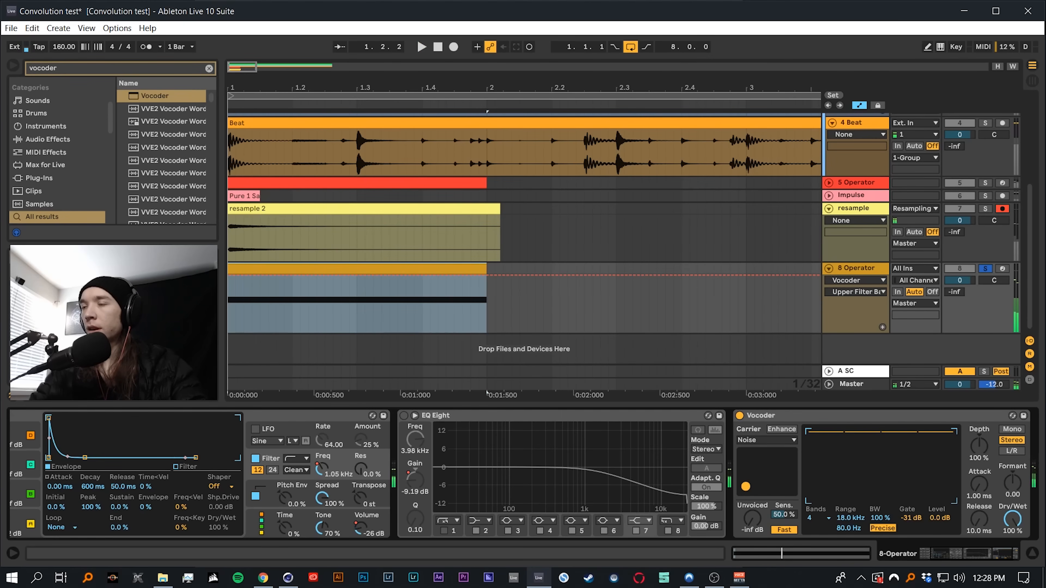
{"action": "key", "text": "space"}
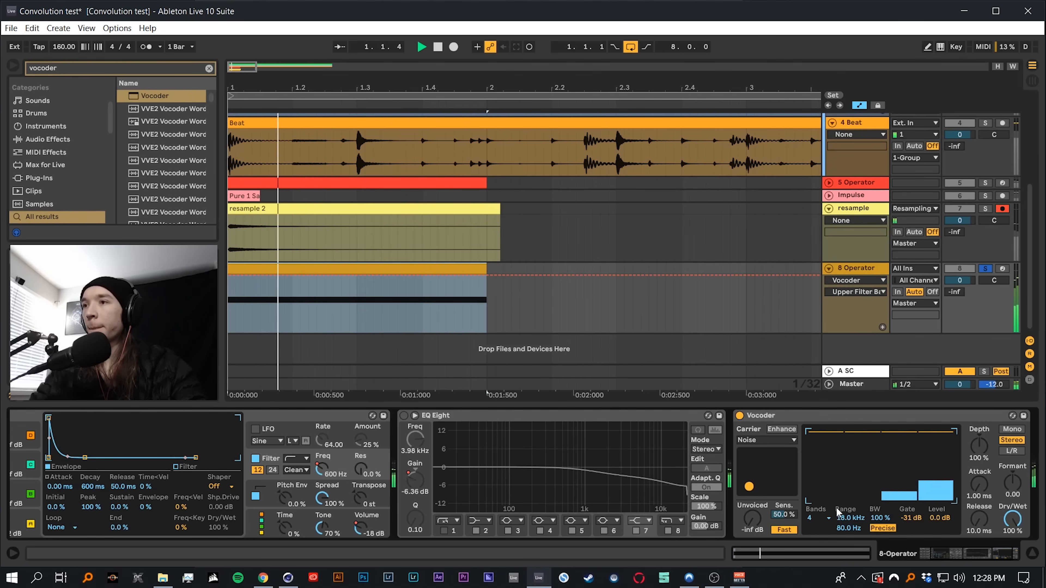
Set Vocoder to 40 bands, fine-tune the noise carrier in its pad and listen to the noise
{"action": "left_click", "coordinate": [818, 520]}
{"action": "left_click", "coordinate": [816, 510]}
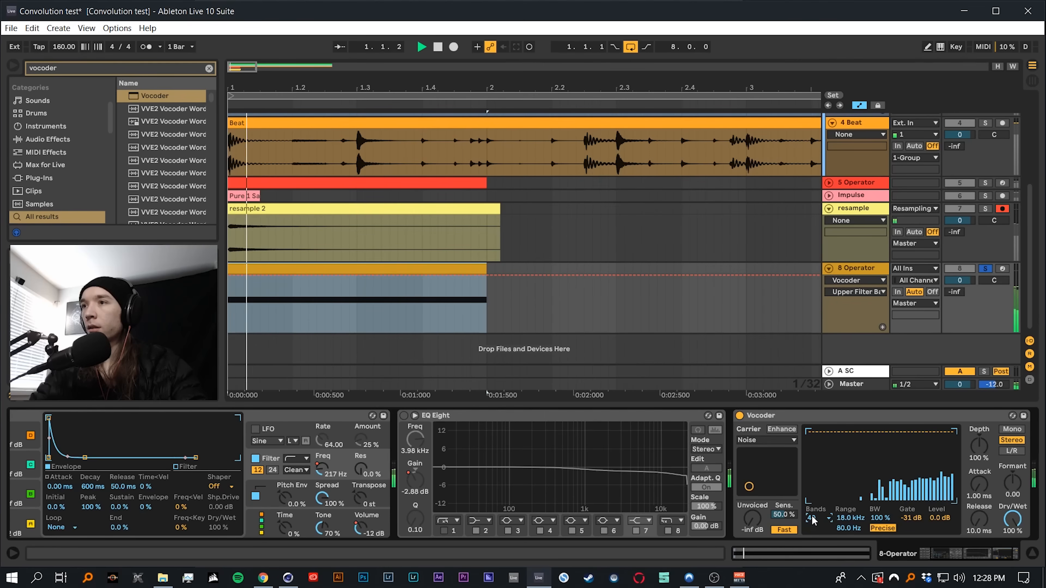
{"action": "key", "text": "space"}
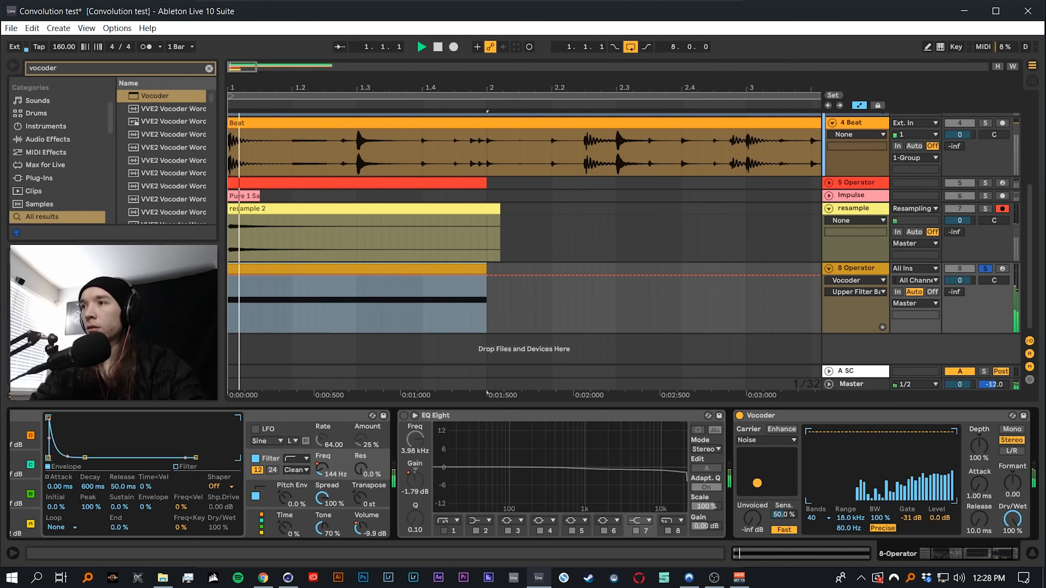
{"action": "key", "text": "space"}
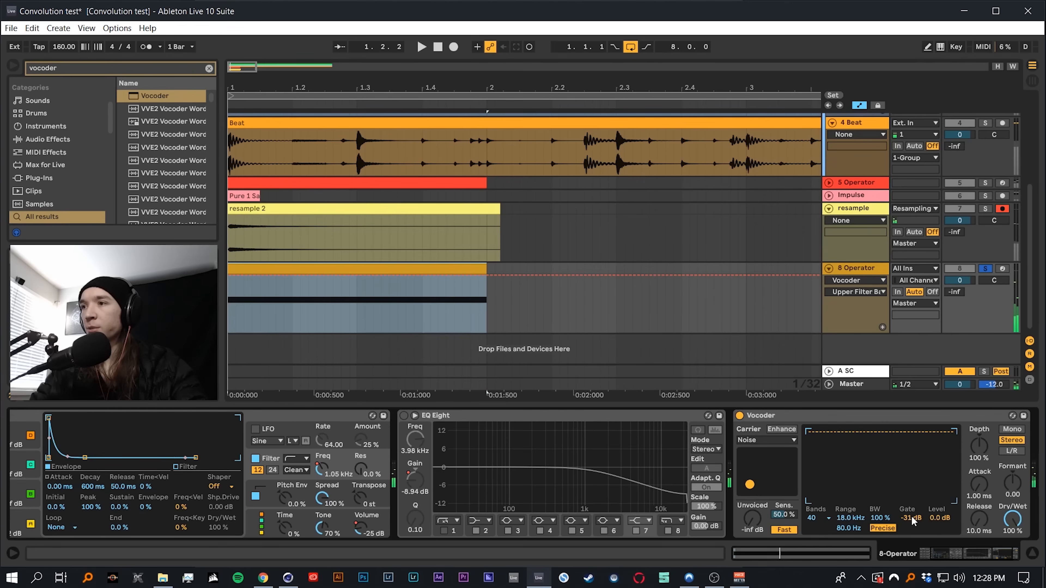
Set Vocoder's gate to -41 dB while auditioning the noise
{"action": "key", "text": "space"}
{"action": "left_click_drag", "start_coordinate": [912, 518], "coordinate": [911, 523]}
{"action": "key", "text": "space"}
{"action": "key", "text": "space"}
{"action": "key", "text": "space"}
{"action": "key", "text": "space"}
{"action": "key", "text": "space"}
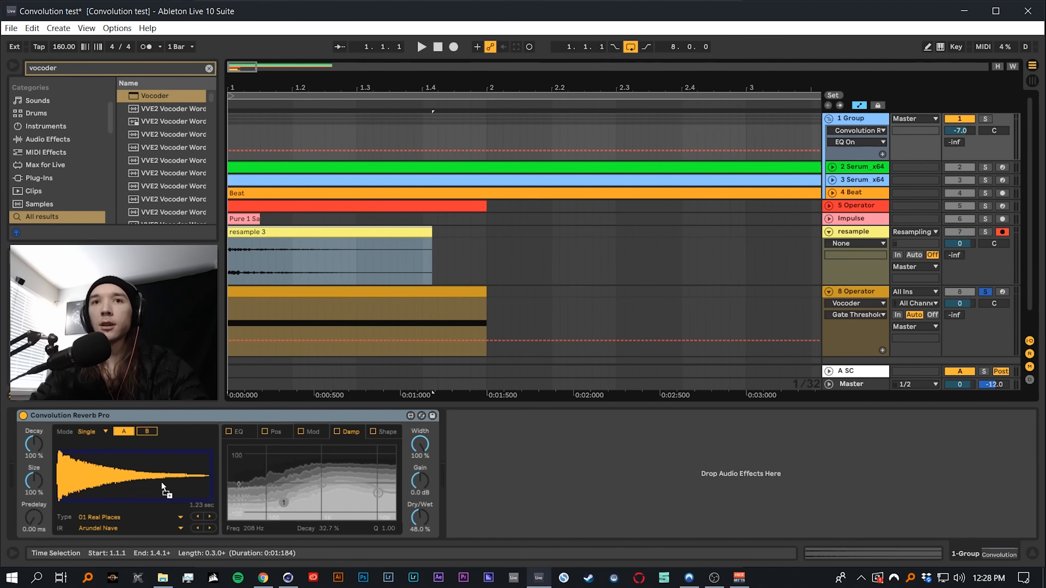
Load the resample 3 clip as Convolution Reverb Pro's impulse response and audition it on tracks 2 Serum and 3 Serum in turn
{"action": "left_click_drag", "start_coordinate": [162, 484], "coordinate": [163, 485]}
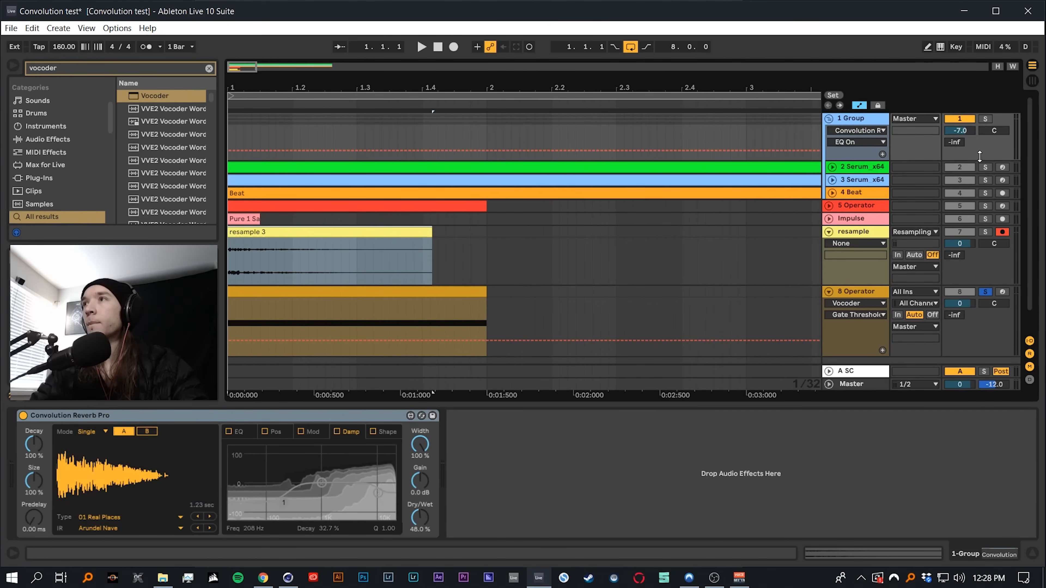
{"action": "left_click", "coordinate": [984, 167]}
{"action": "key", "text": "space"}
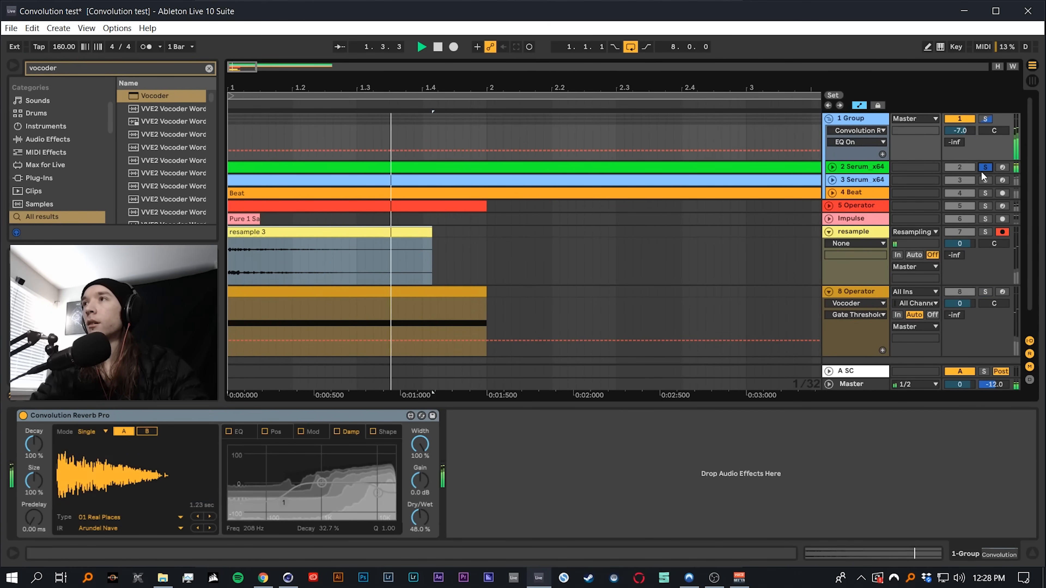
{"action": "left_click", "coordinate": [852, 165]}
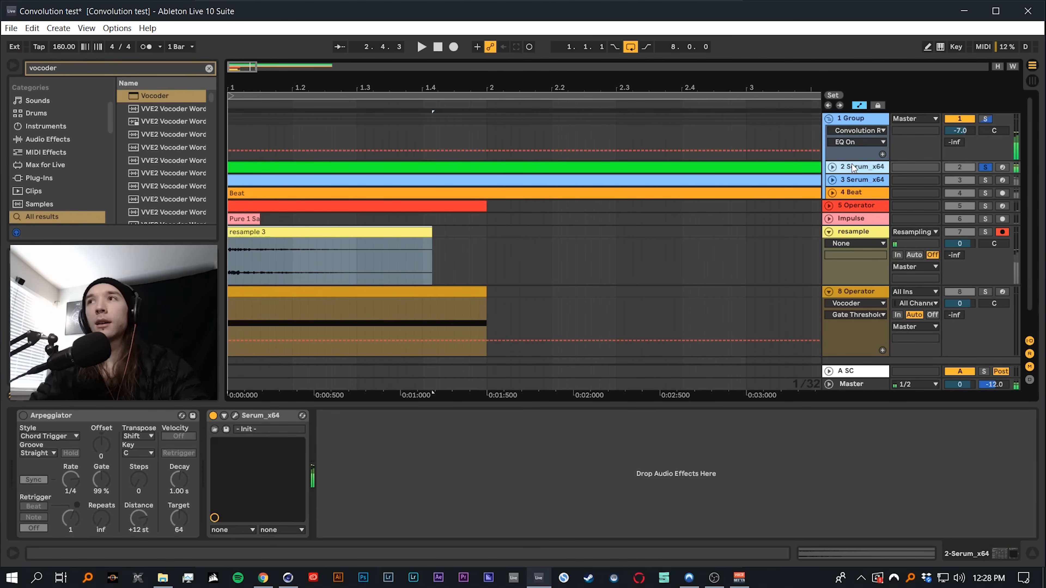
{"action": "left_click", "coordinate": [986, 180]}
{"action": "key", "text": "space"}
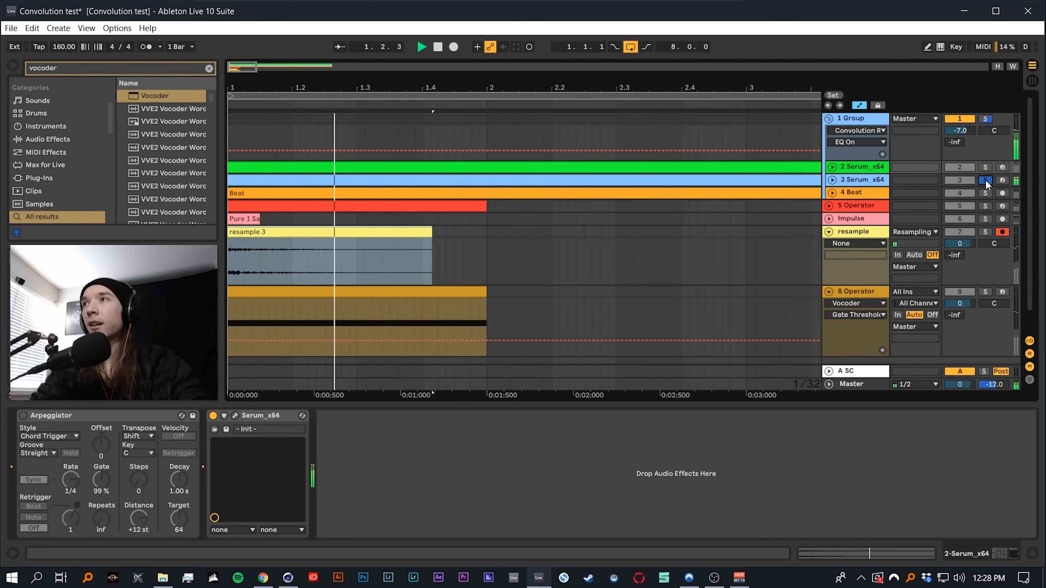
{"action": "key", "text": "space"}
Set Convolution Reverb Pro's gain to 11 dB and try its Dry/Wet at 90.6% and 36.2% during playback
{"action": "left_click", "coordinate": [853, 119]}
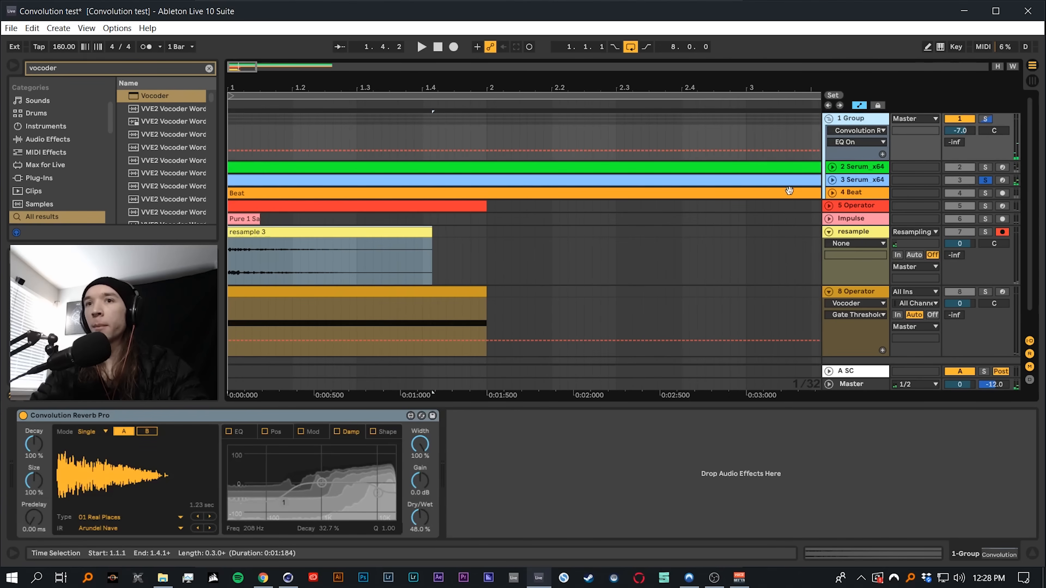
{"action": "left_click_drag", "start_coordinate": [423, 521], "coordinate": [423, 463]}
{"action": "key", "text": "space"}
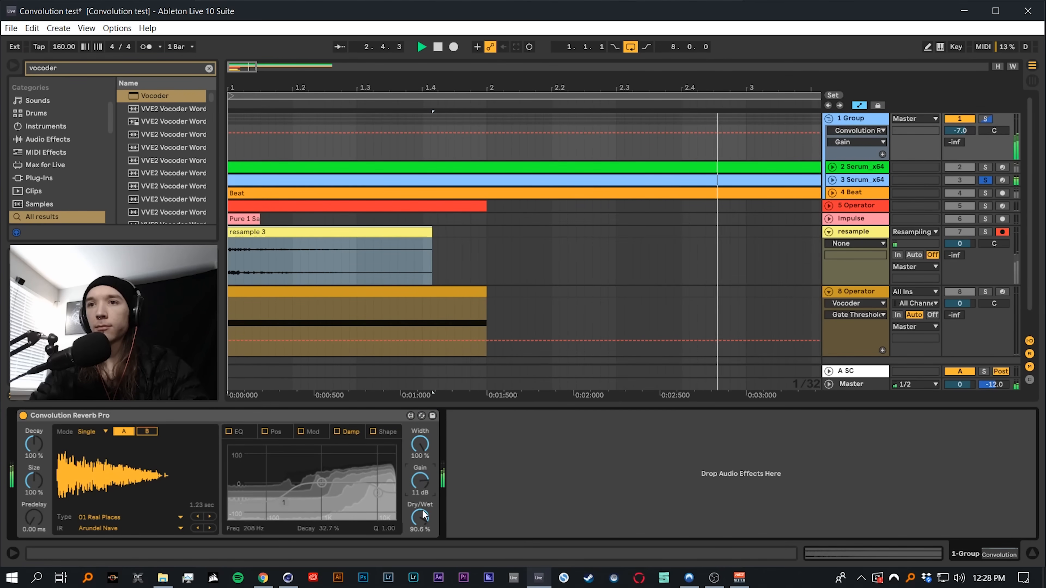
{"action": "left_click_drag", "start_coordinate": [423, 516], "coordinate": [423, 566]}
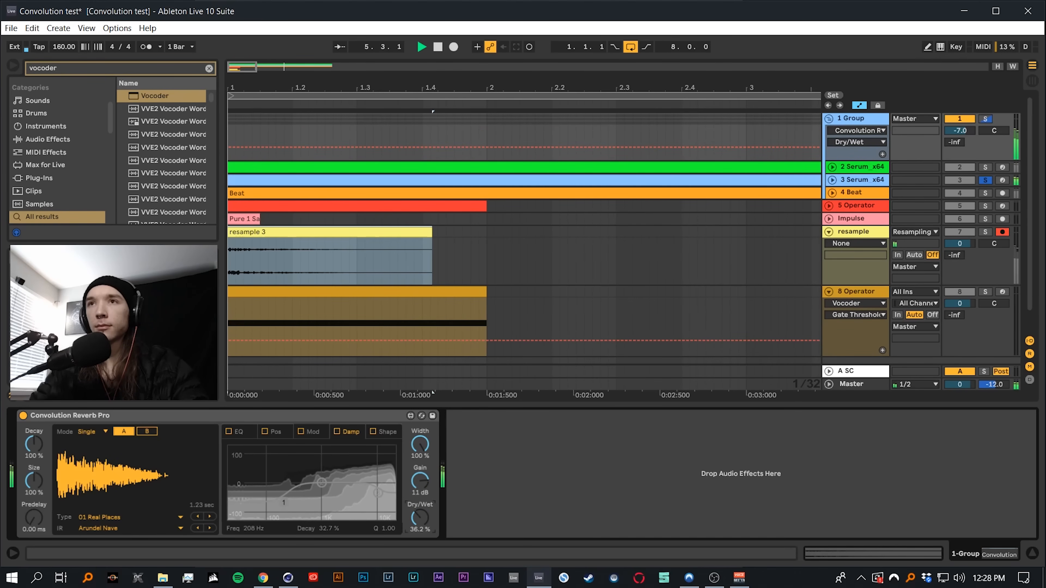
Solo the Beat track and set Convolution Reverb Pro's Dry/Wet to 18.9% while listening
{"action": "left_click", "coordinate": [847, 196]}
{"action": "left_click", "coordinate": [986, 193]}
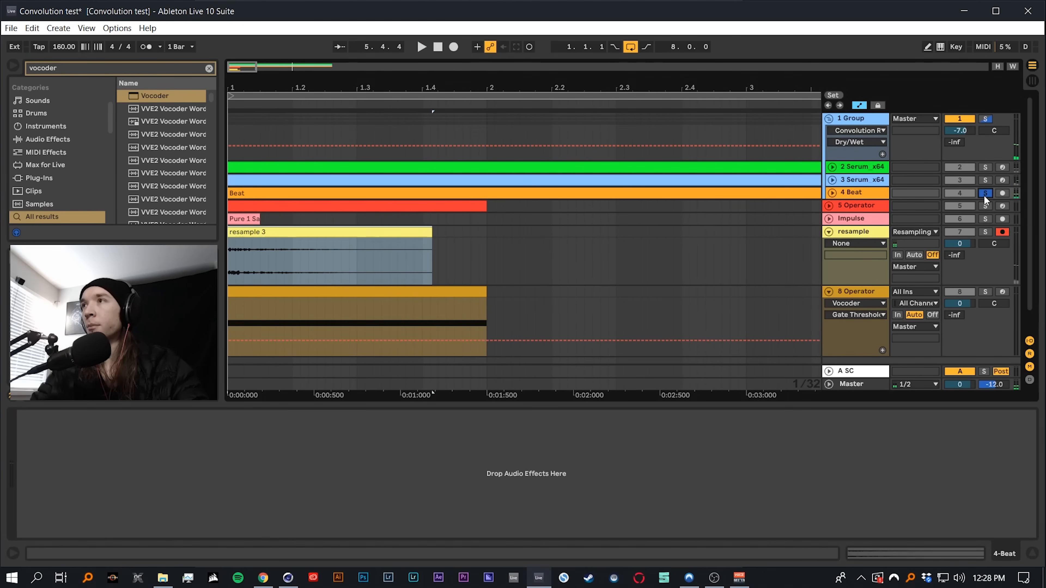
{"action": "key", "text": "space"}
{"action": "left_click", "coordinate": [860, 124]}
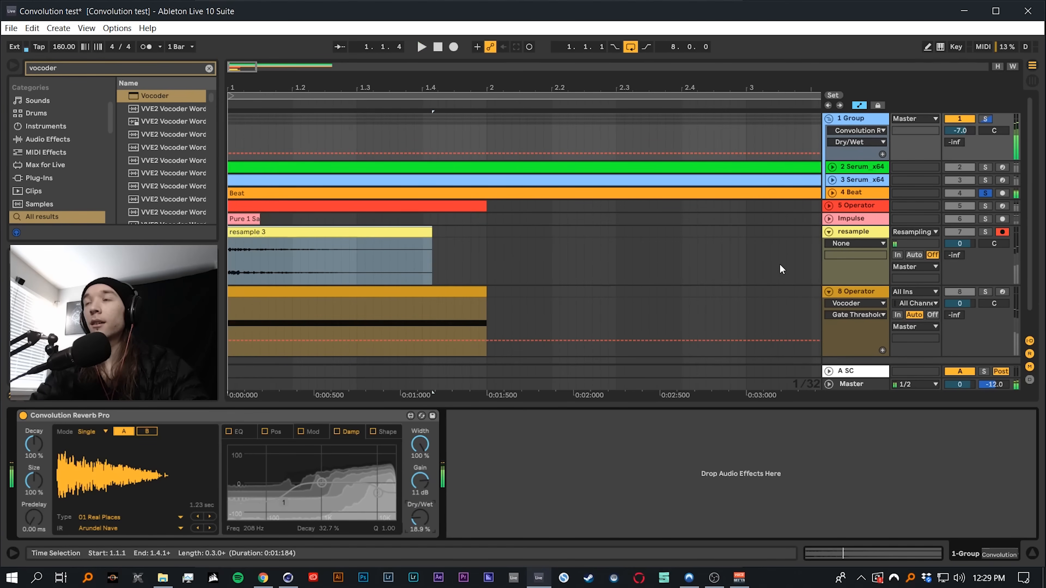
{"action": "key", "text": "space"}
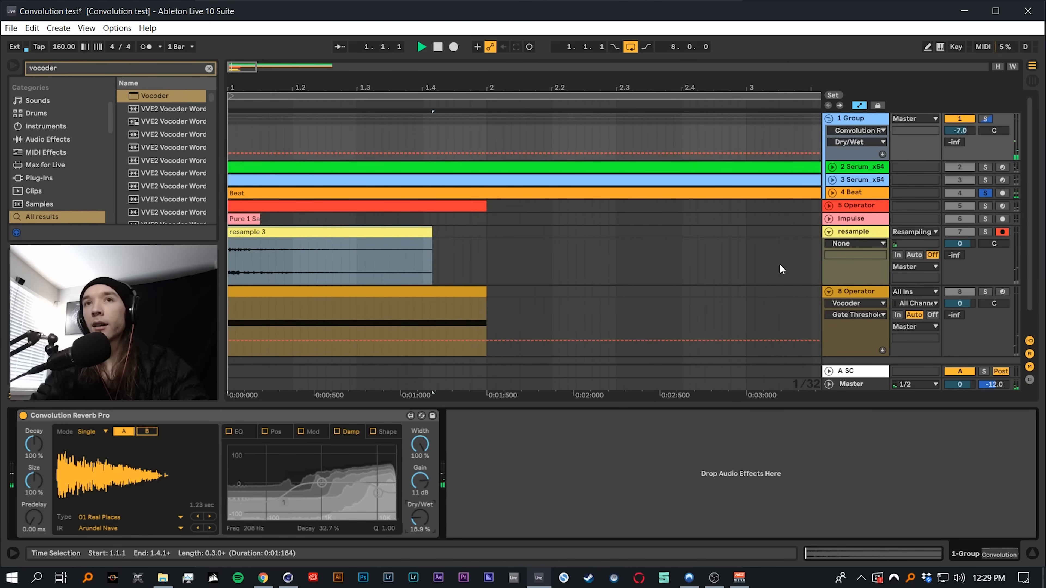
{"action": "key", "text": "space"}
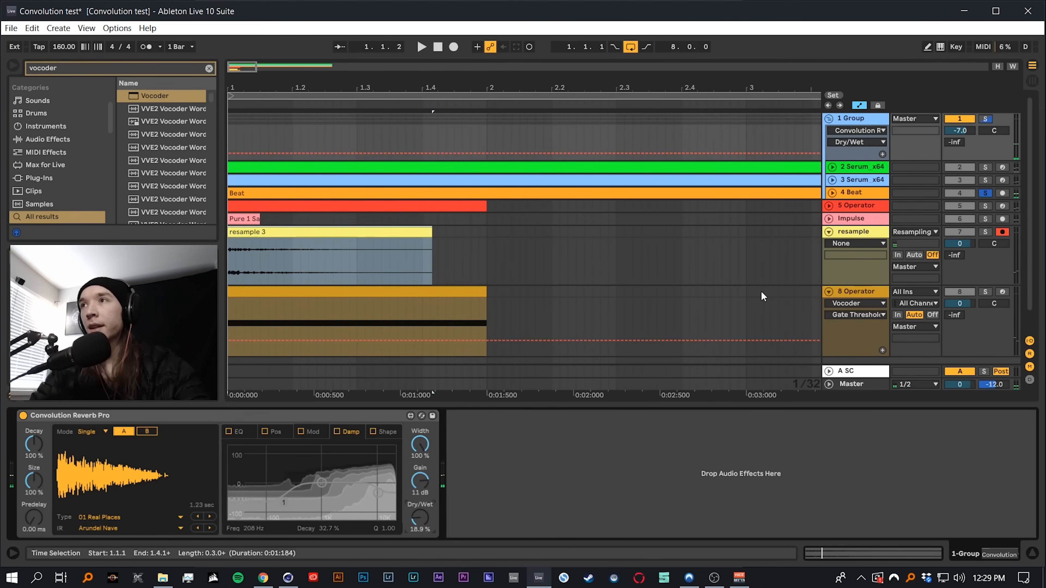
Replace Vocoder on the 8 Operator track with Corpus, using the String resonator at Full quality
{"action": "left_click", "coordinate": [536, 326]}
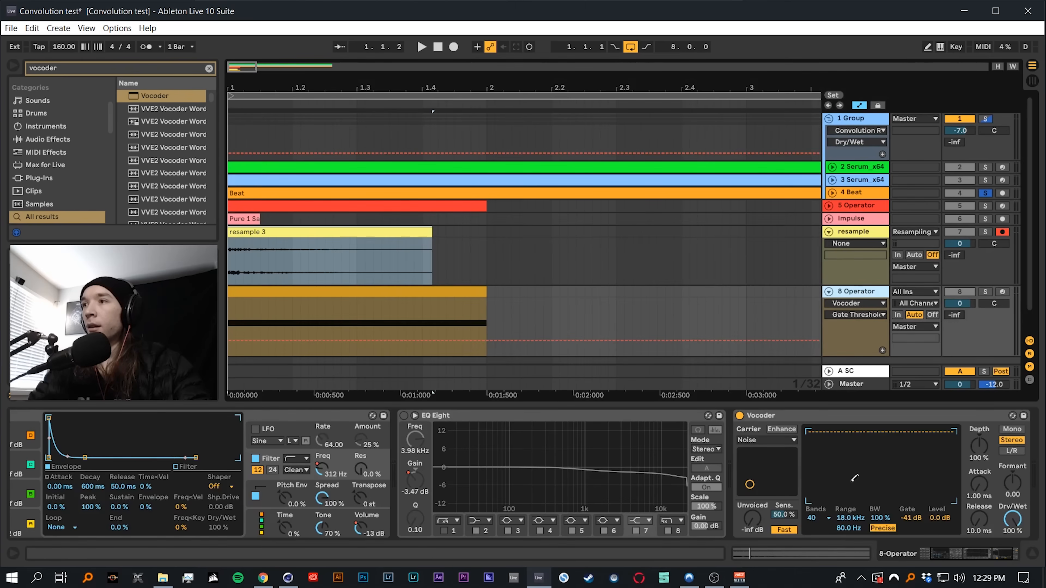
{"action": "left_click", "coordinate": [765, 415]}
{"action": "key", "text": "Delete"}
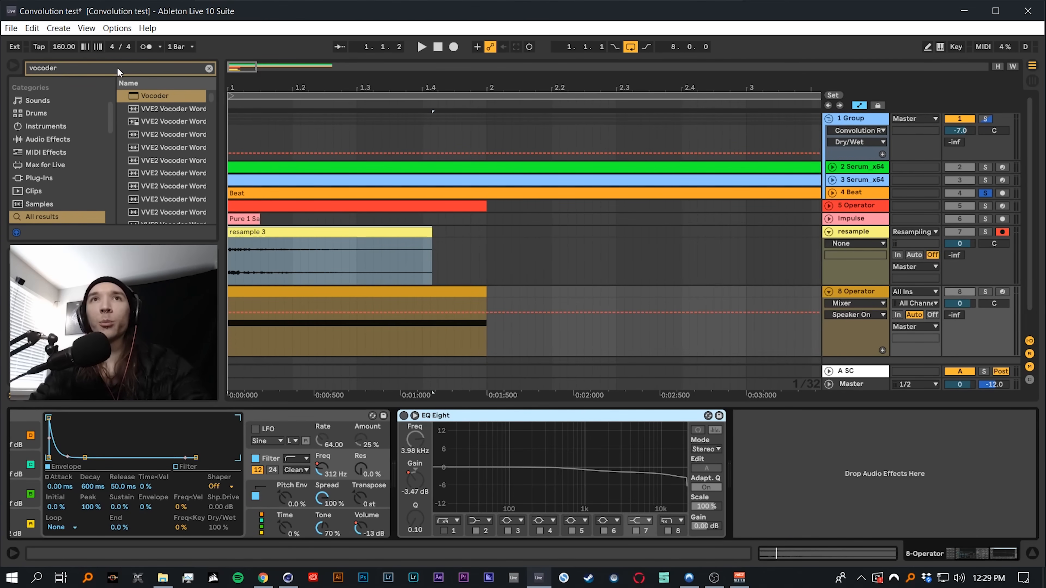
{"action": "type", "text": "corpus"}
{"action": "key", "text": "Return"}
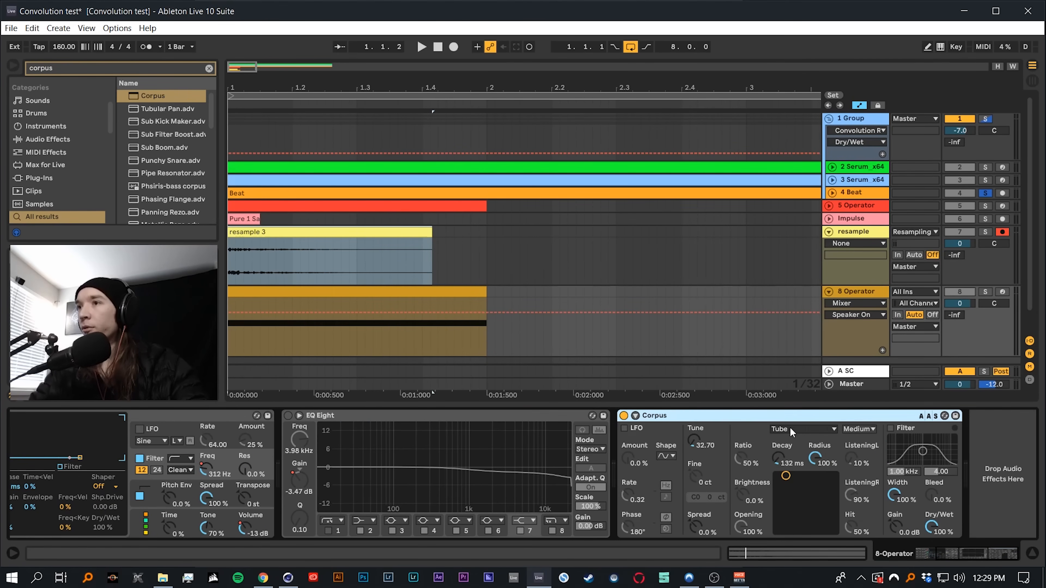
{"action": "left_click", "coordinate": [790, 427]}
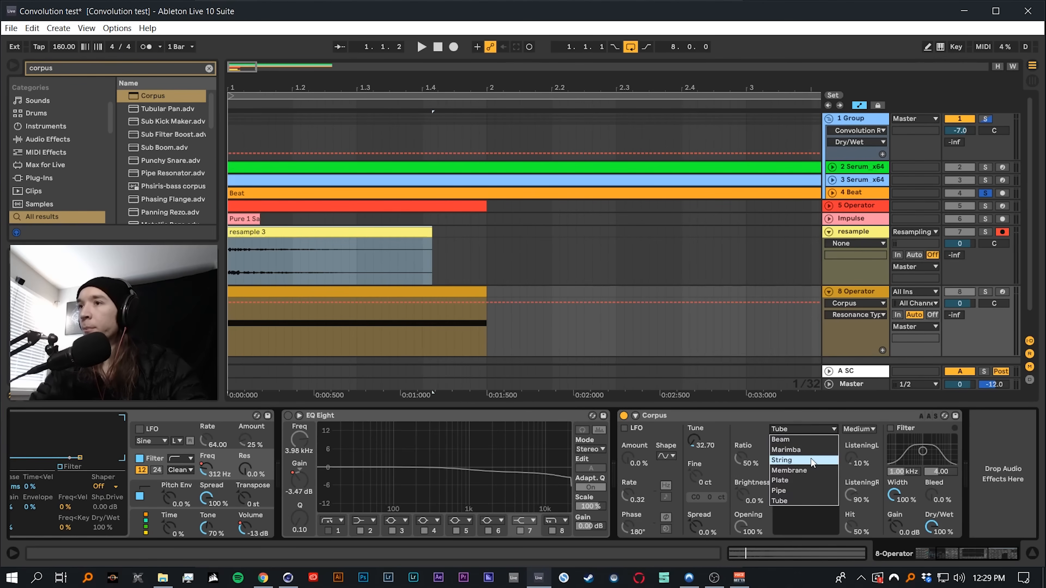
{"action": "left_click", "coordinate": [812, 461]}
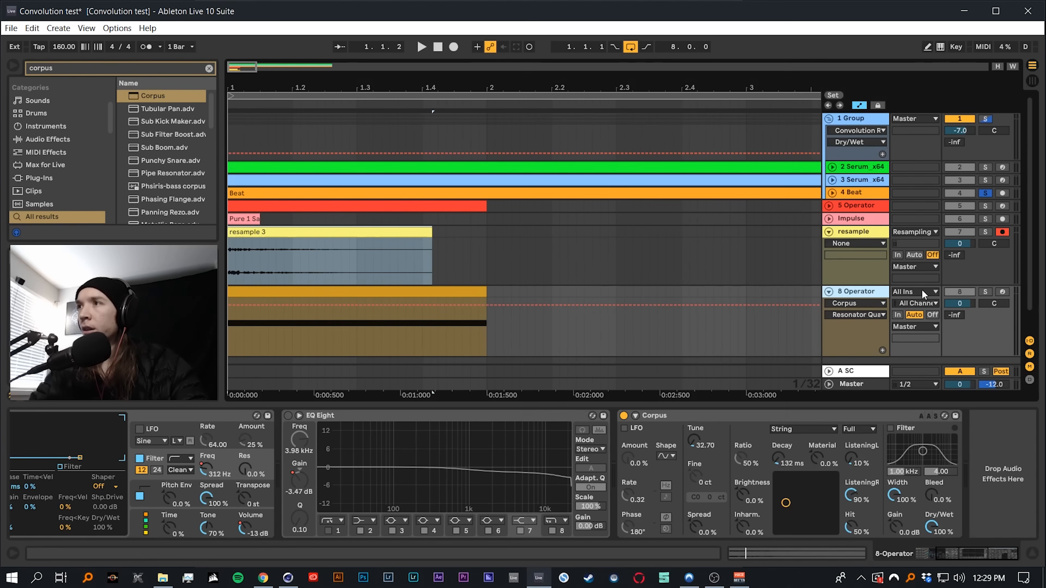
Solo the 8 Operator track and set Corpus's gain to -1.4 dB while listening to its noise clip
{"action": "left_click", "coordinate": [984, 292]}
{"action": "left_click", "coordinate": [361, 291]}
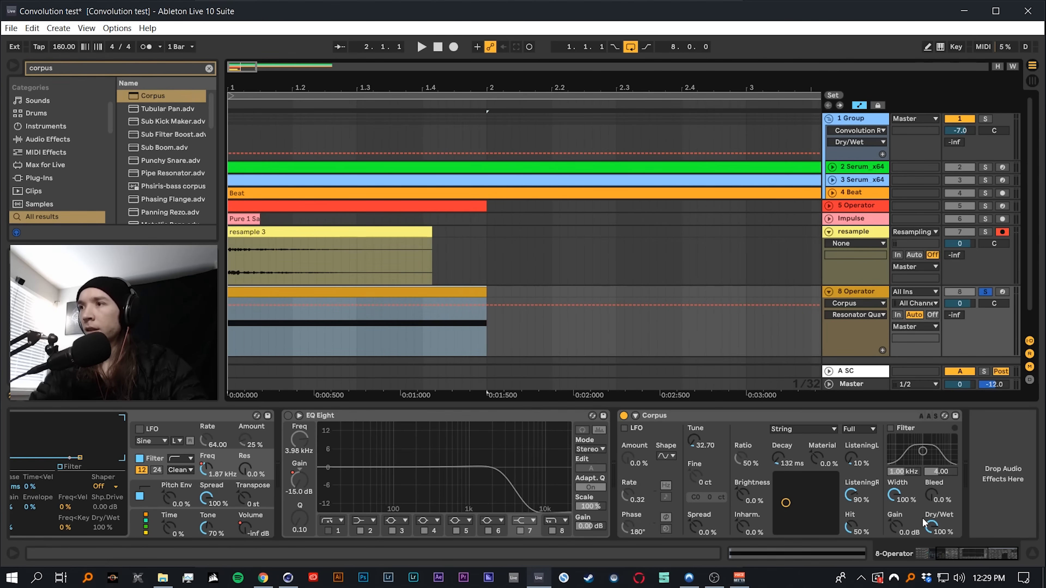
{"action": "left_click", "coordinate": [919, 534]}
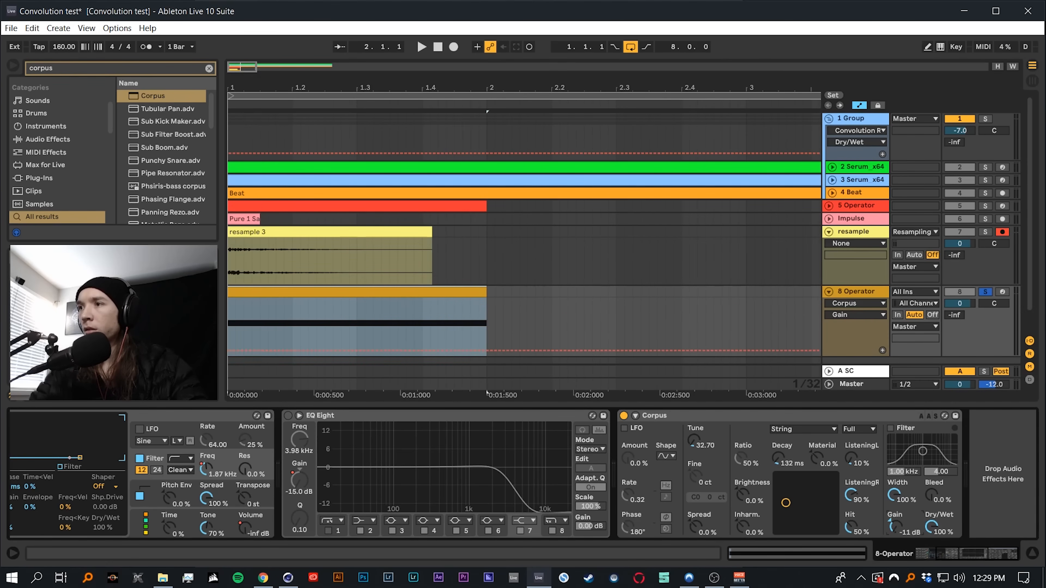
{"action": "left_click_drag", "start_coordinate": [920, 534], "coordinate": [919, 520]}
{"action": "key", "text": "space"}
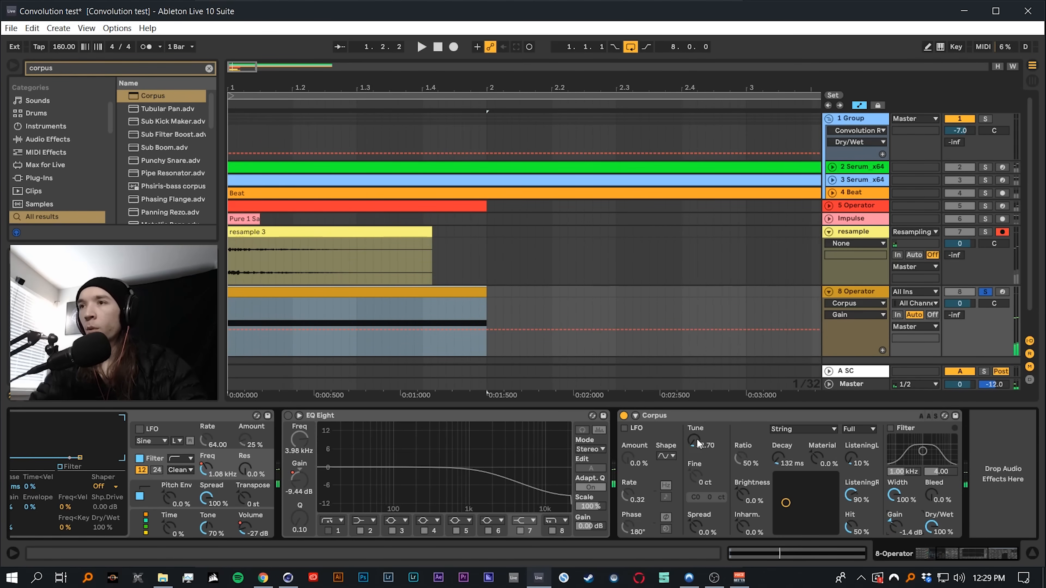
{"action": "key", "text": "space"}
Try raising Corpus's Tune to 209.95 while repeatedly auditioning the resonated noise
{"action": "mouse_move", "coordinate": [693, 441]}
{"action": "left_mouse_down"}
{"action": "mouse_move", "coordinate": [693, 421]}
{"action": "mouse_move", "coordinate": [694, 447]}
{"action": "left_mouse_up"}
{"action": "key", "text": "space"}
{"action": "key", "text": "space"}
{"action": "key", "text": "space"}
{"action": "key", "text": "space"}
{"action": "key", "text": "space"}
{"action": "key", "text": "space"}
{"action": "key", "text": "space"}
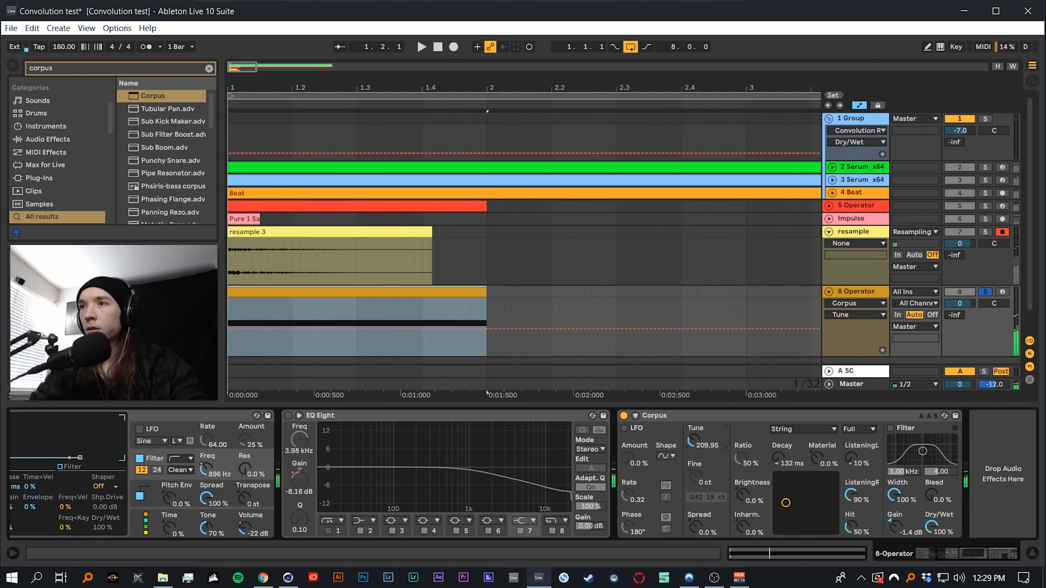
Set Corpus's inharmonics to 75% and its Tune to 63.98, listening to the noise
{"action": "key", "text": "space"}
{"action": "left_click_drag", "start_coordinate": [745, 522], "coordinate": [745, 490]}
{"action": "key", "text": "space"}
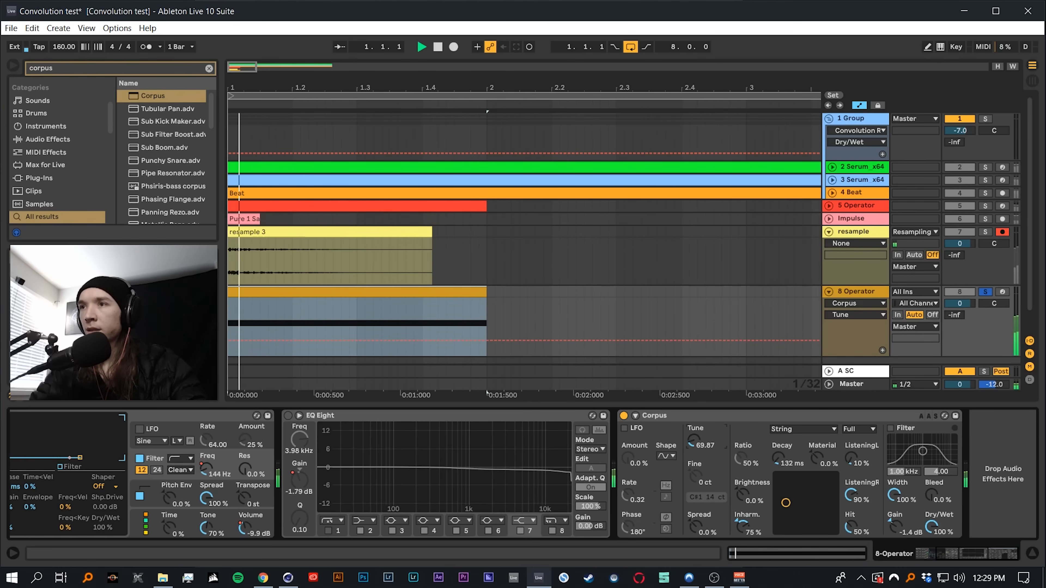
{"action": "key", "text": "space"}
{"action": "left_click_drag", "start_coordinate": [693, 441], "coordinate": [693, 444]}
{"action": "key", "text": "space"}
{"action": "key", "text": "space"}
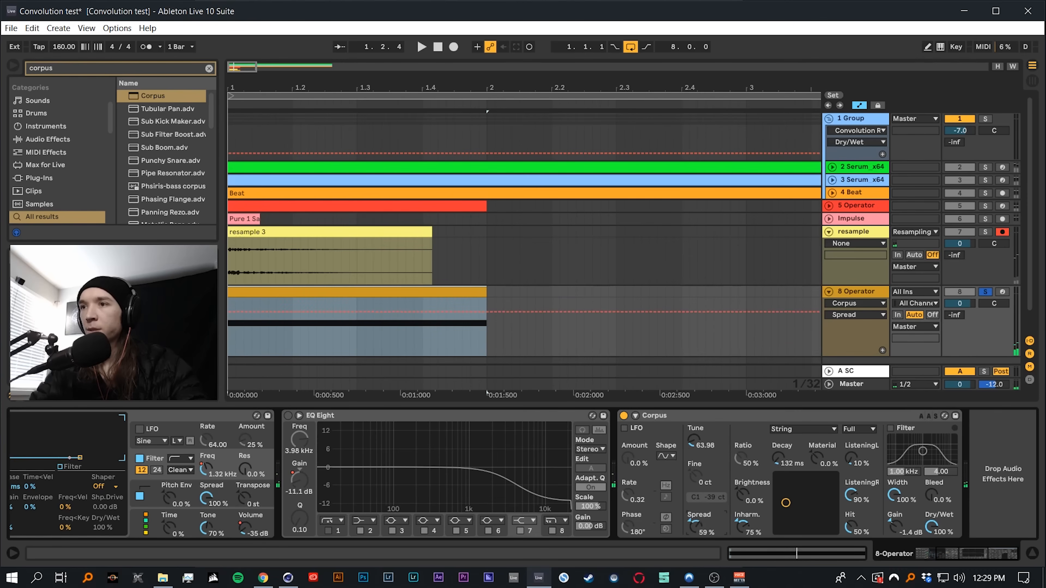
Set Corpus's spread to 70% and its gain to 0.0 dB while auditioning the sound
{"action": "left_click_drag", "start_coordinate": [696, 526], "coordinate": [697, 521]}
{"action": "key", "text": "space"}
{"action": "key", "text": "space"}
{"action": "key", "text": "space"}
{"action": "key", "text": "space"}
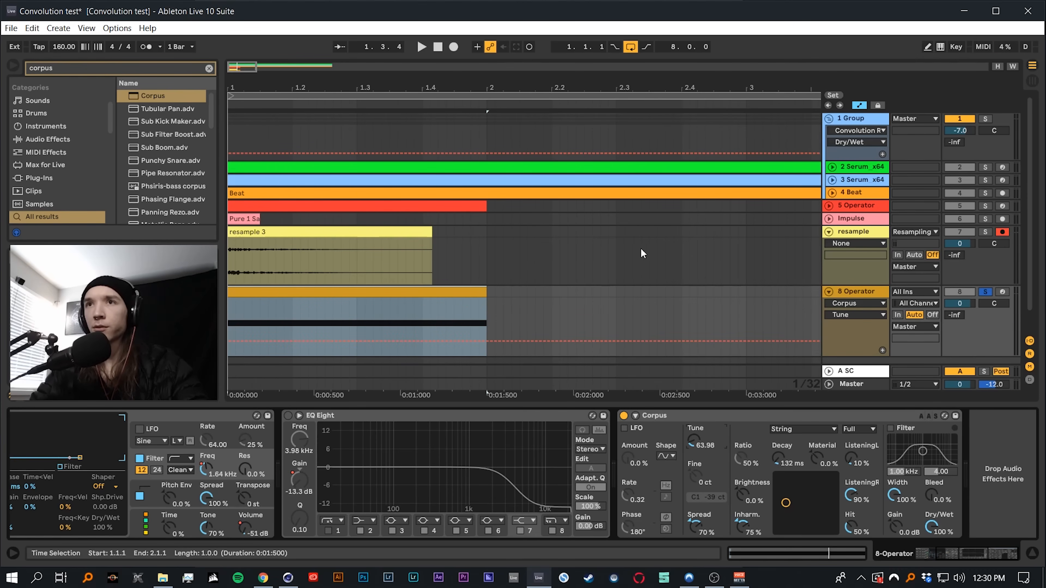
Record the Corpus-processed noise onto the resample track and load the new clip into Convolution Reverb Pro as impulse response
{"action": "left_click", "coordinate": [454, 47]}
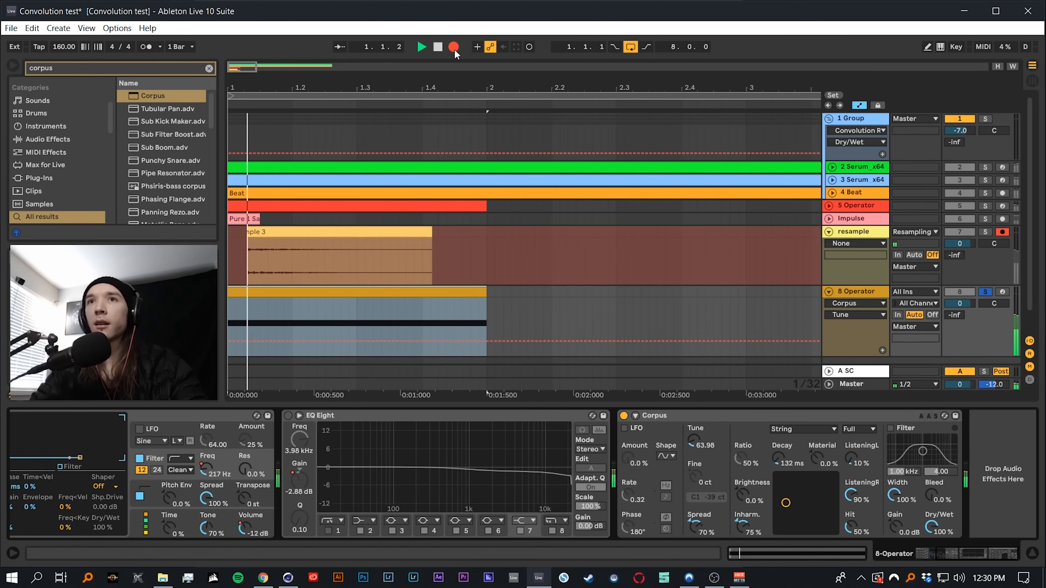
{"action": "key", "text": "space"}
{"action": "left_click_drag", "start_coordinate": [365, 231], "coordinate": [150, 459]}
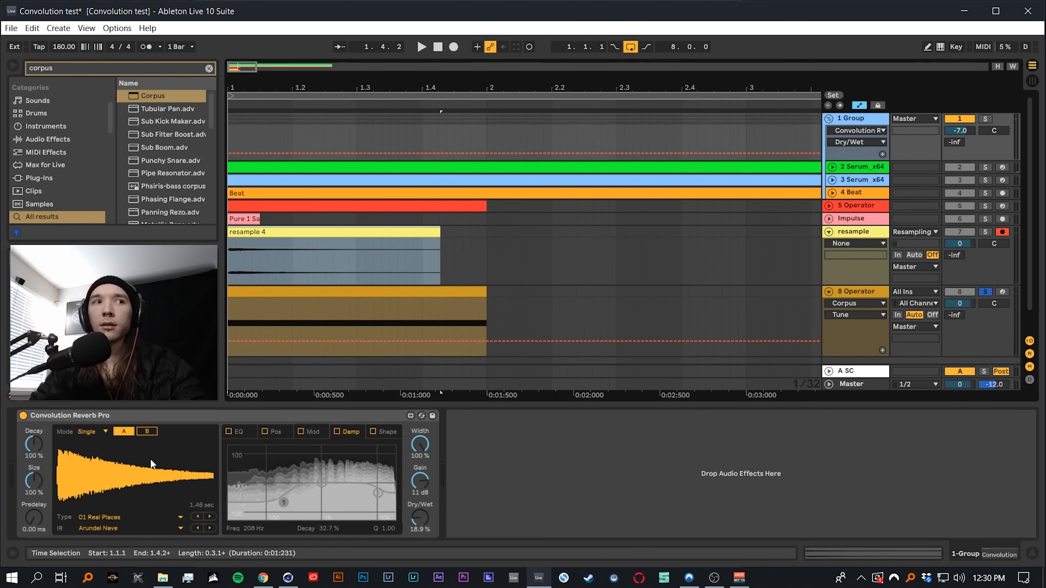
Listen to the new impulse response on tracks 2 Serum and 3 Serum, soloing each in turn
{"action": "left_click", "coordinate": [987, 167]}
{"action": "key", "text": "space"}
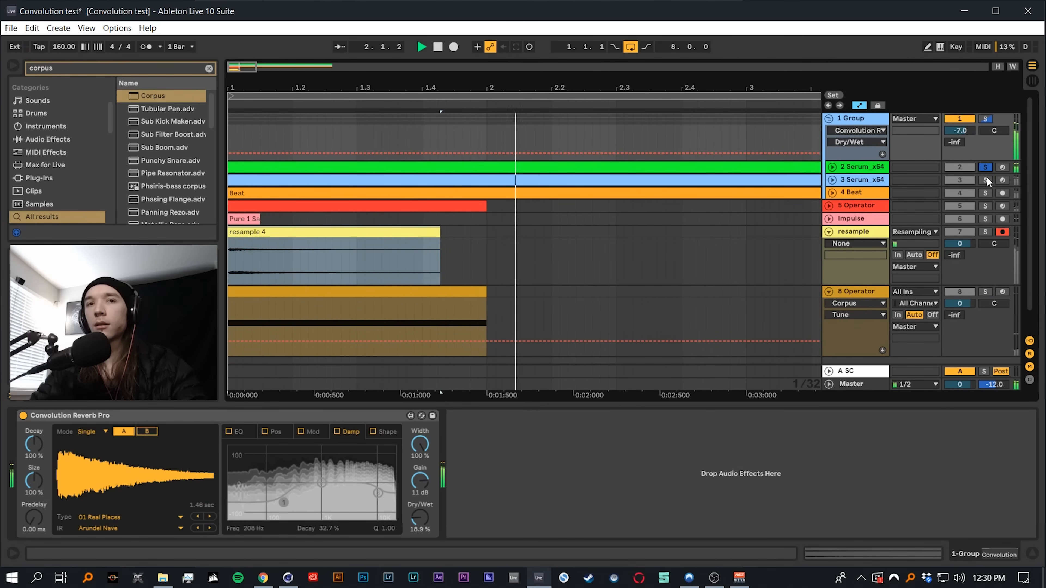
{"action": "left_click", "coordinate": [986, 181]}
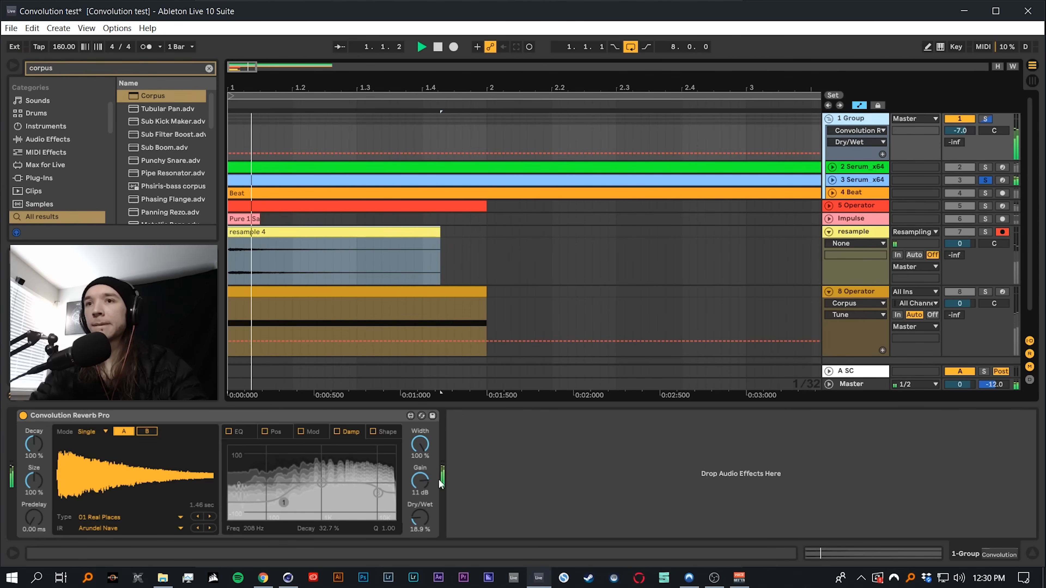
Reset Convolution Reverb Pro's gain to 0.0 dB and raise its Dry/Wet while listening to 3 Serum
{"action": "key", "text": "space"}
{"action": "left_click", "coordinate": [425, 481]}
{"action": "key", "text": "space"}
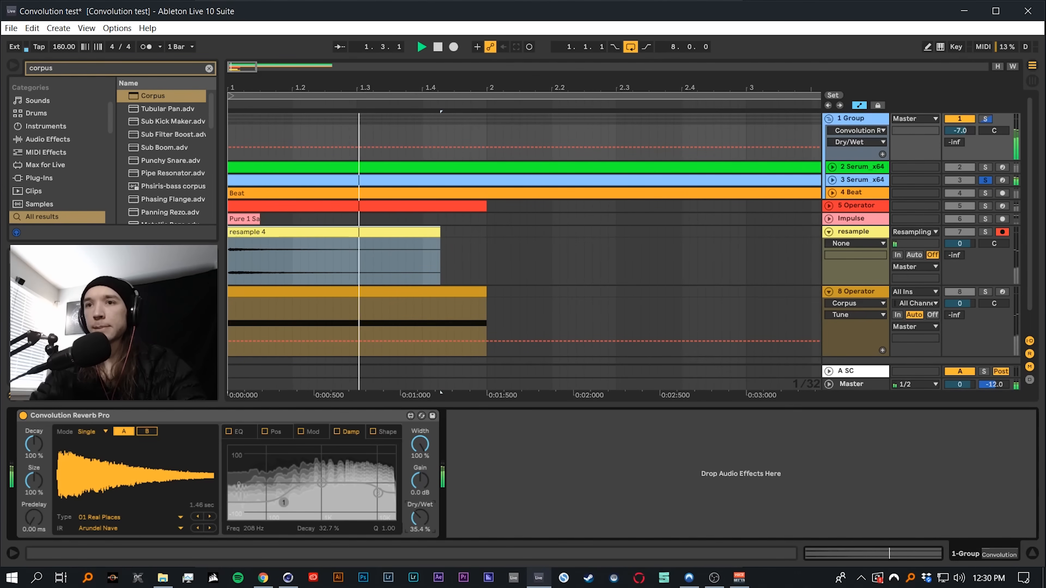
{"action": "left_click_drag", "start_coordinate": [420, 517], "coordinate": [420, 494]}
{"action": "key", "text": "space"}
Solo the Beat track and listen to it through the Corpus-based impulse response
{"action": "left_click", "coordinate": [925, 192]}
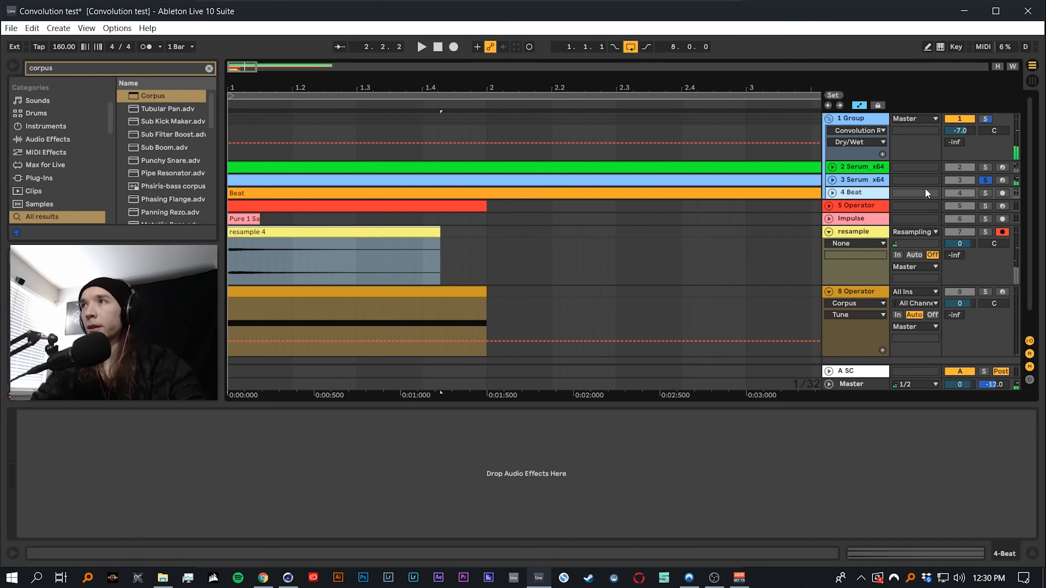
{"action": "left_click", "coordinate": [985, 194]}
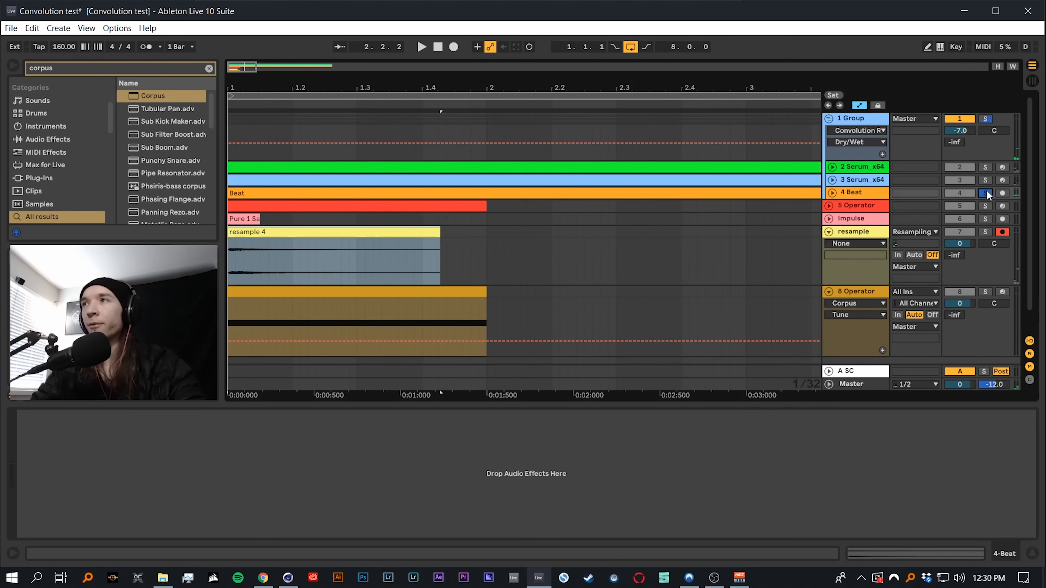
{"action": "left_click", "coordinate": [848, 192]}
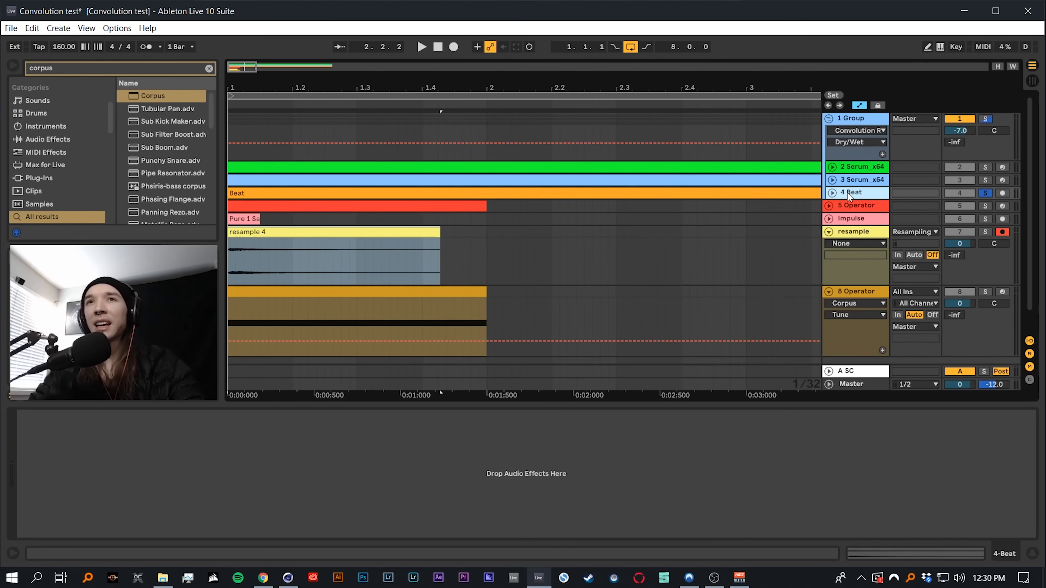
{"action": "key", "text": "space"}
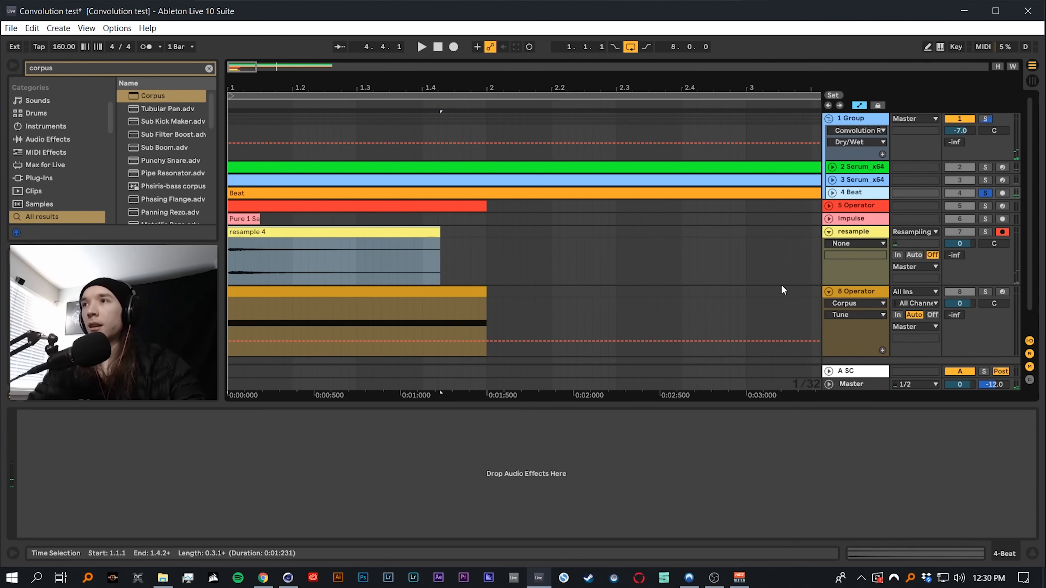
Show the automation for Corpus's Tune on the 8 Operator track
{"action": "left_click", "coordinate": [877, 289]}
{"action": "right_click", "coordinate": [698, 442]}
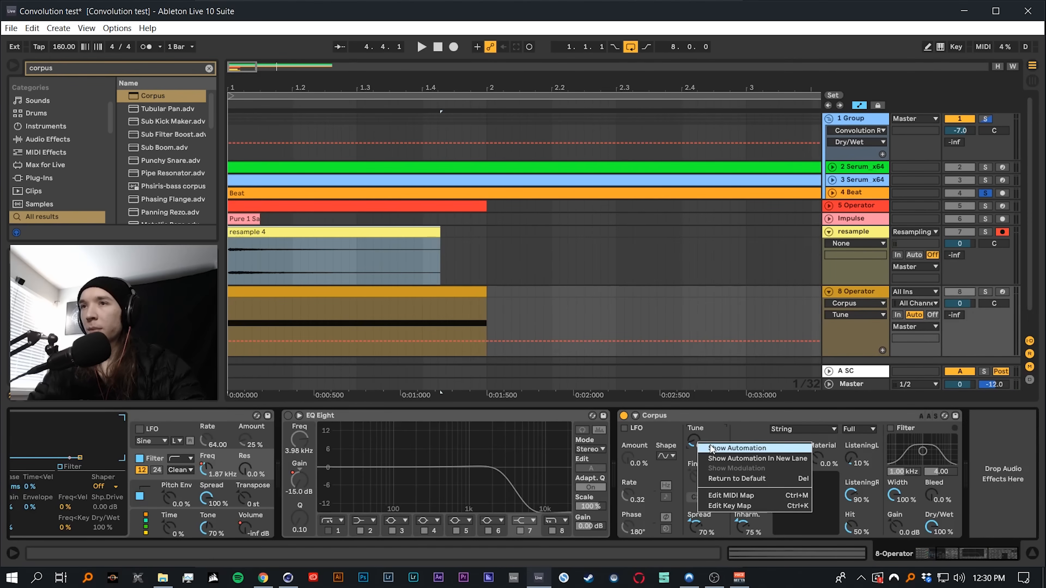
{"action": "left_click", "coordinate": [712, 448]}
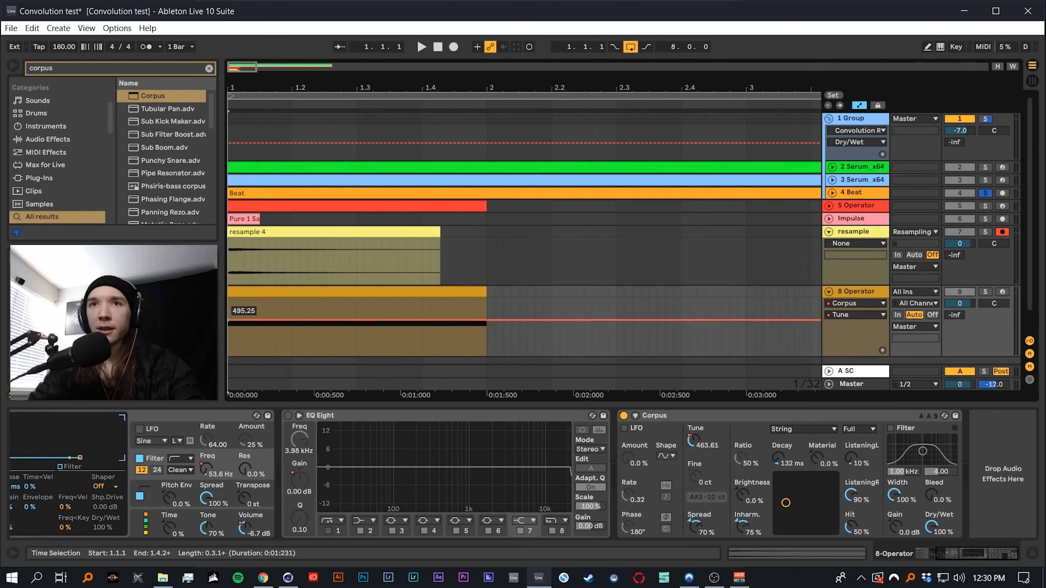
Shape Corpus's Tune automation as a falling curve across the 8 Operator clip and listen to the track soloed
{"action": "left_click_drag", "start_coordinate": [229, 320], "coordinate": [229, 312]}
{"action": "left_click_drag", "start_coordinate": [487, 312], "coordinate": [474, 375]}
{"action": "left_click", "coordinate": [985, 292]}
{"action": "key", "text": "space"}
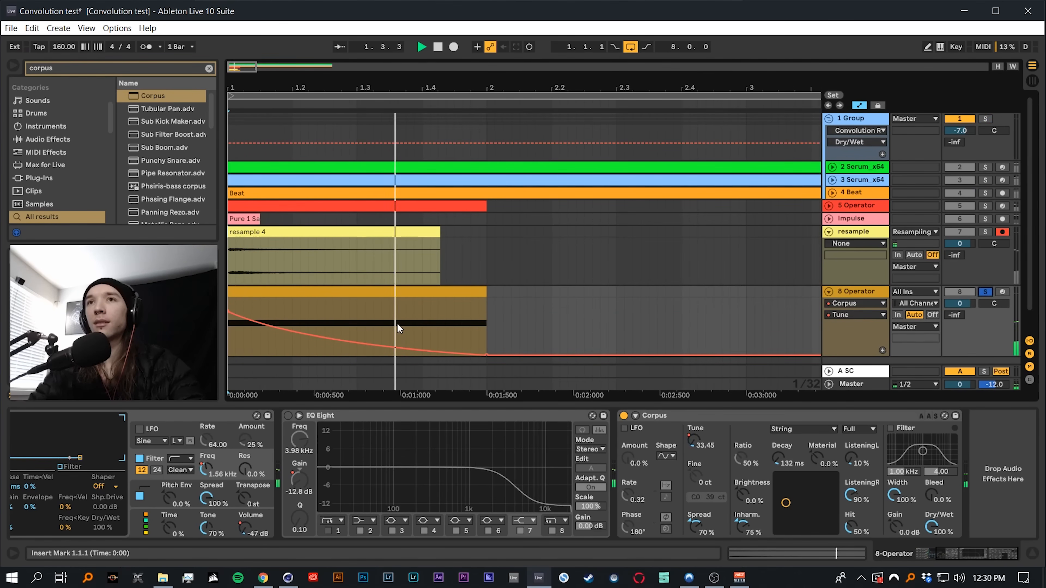
{"action": "key", "text": "space"}
Record the soloed 8 Operator sound onto the resample track and load the recording into 1 Group's Convolution Reverb Pro
{"action": "left_click", "coordinate": [453, 47]}
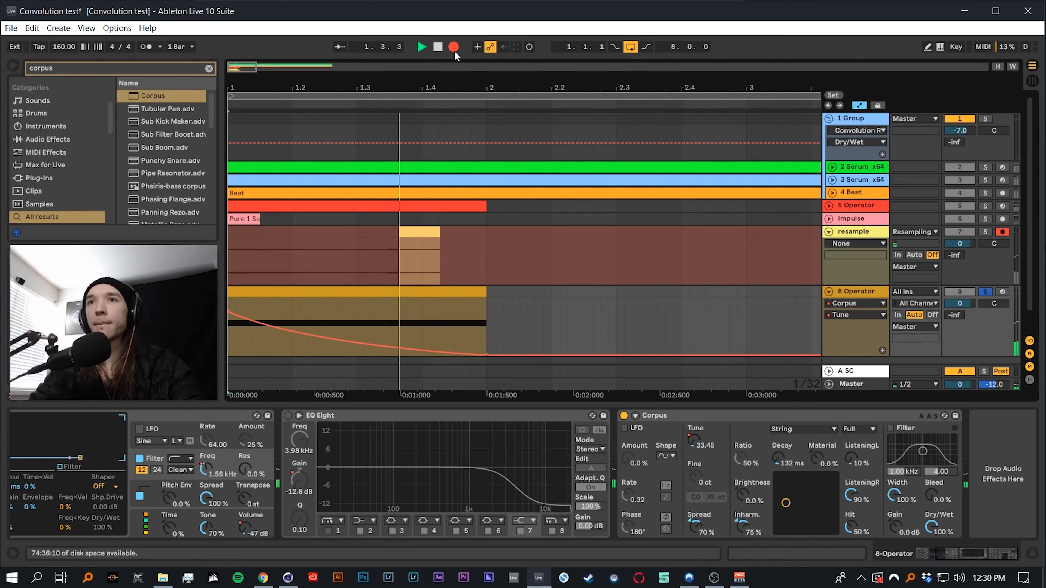
{"action": "key", "text": "space"}
{"action": "left_click", "coordinate": [853, 120]}
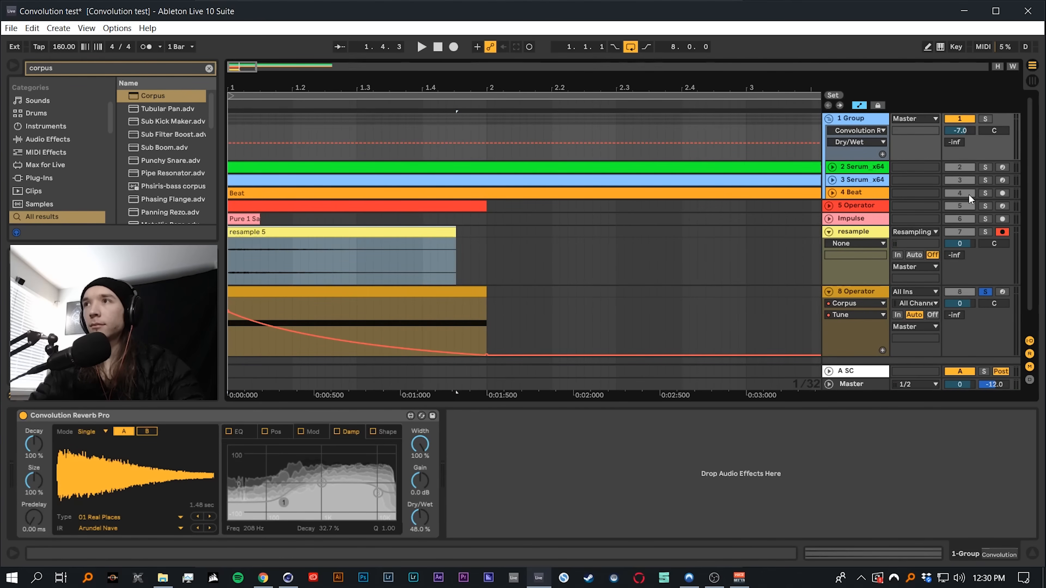
Listen to the soloed Beat track through the falling-Tune impulse response
{"action": "key", "text": "space"}
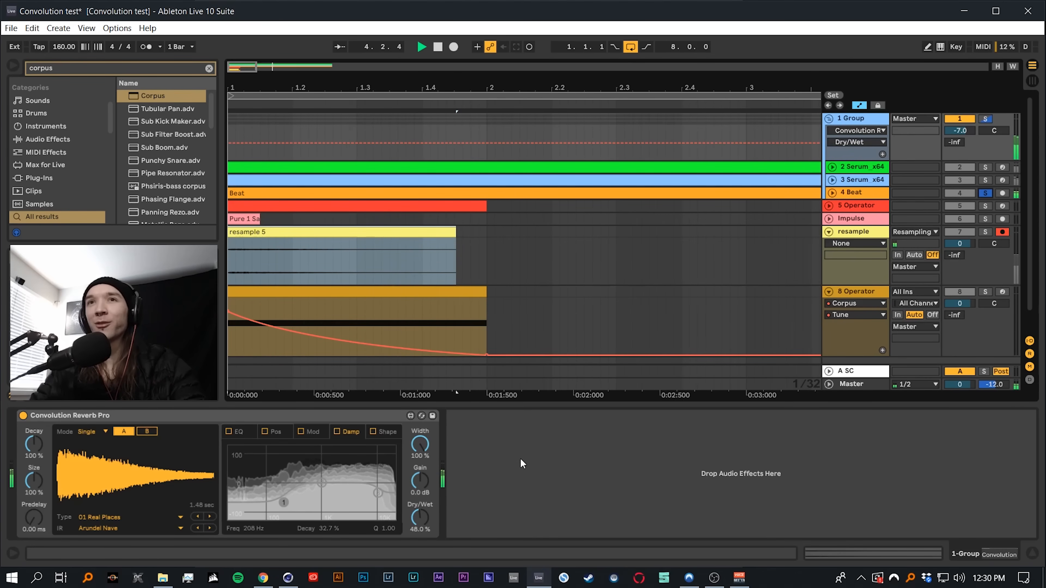
{"action": "key", "text": "space"}
{"action": "left_click", "coordinate": [390, 415]}
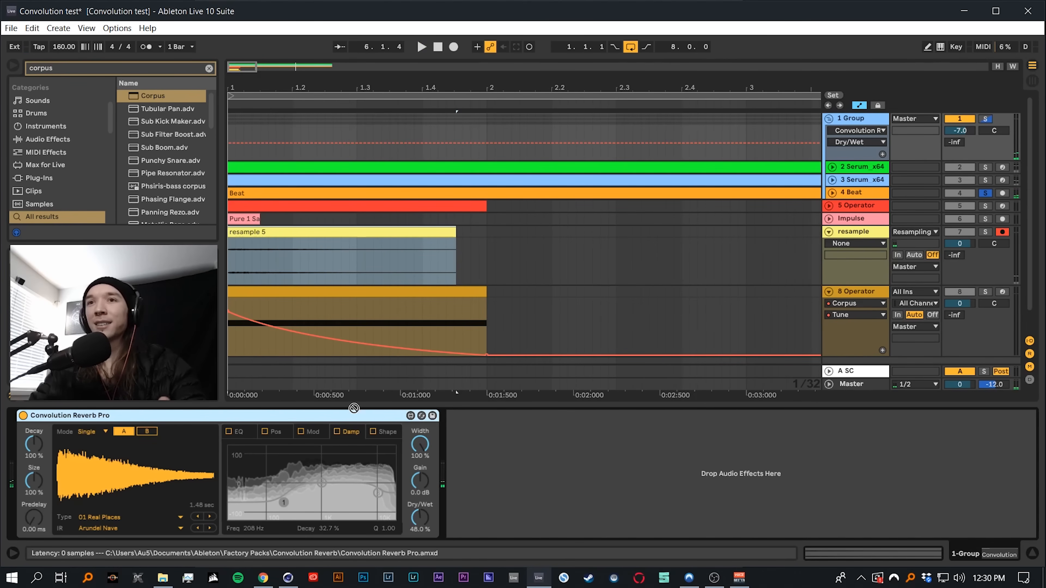
Solo 3 Serum and set Convolution Reverb Pro's gain to 10 dB and Dry/Wet to 38.6% while listening
{"action": "left_click", "coordinate": [872, 186]}
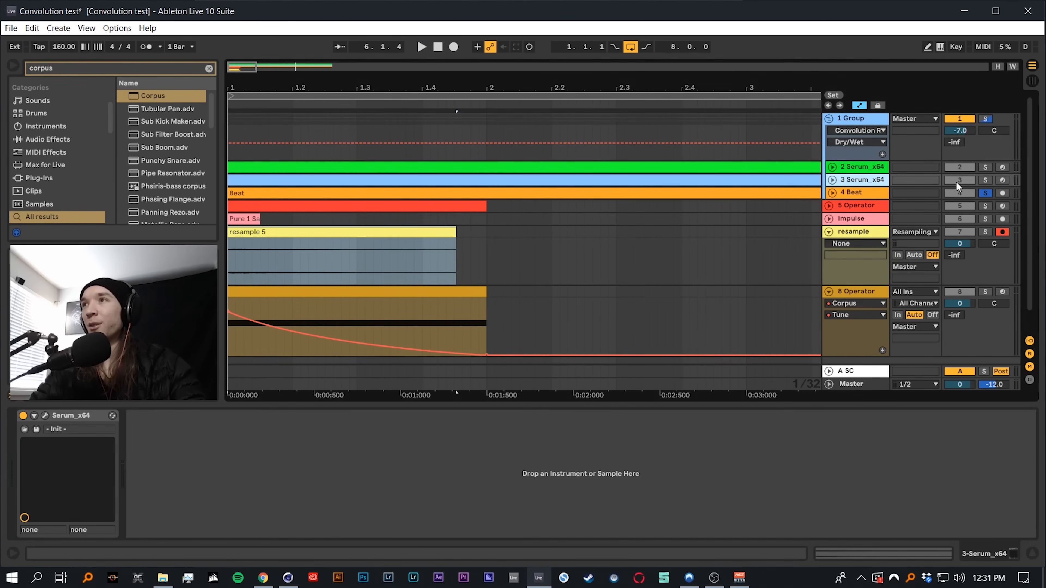
{"action": "left_click", "coordinate": [984, 180]}
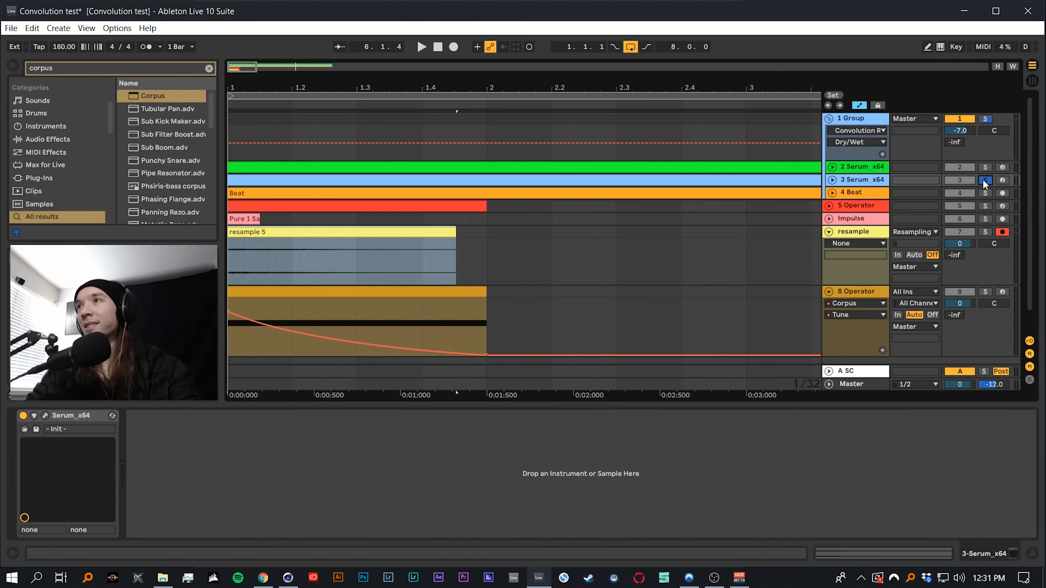
{"action": "key", "text": "space"}
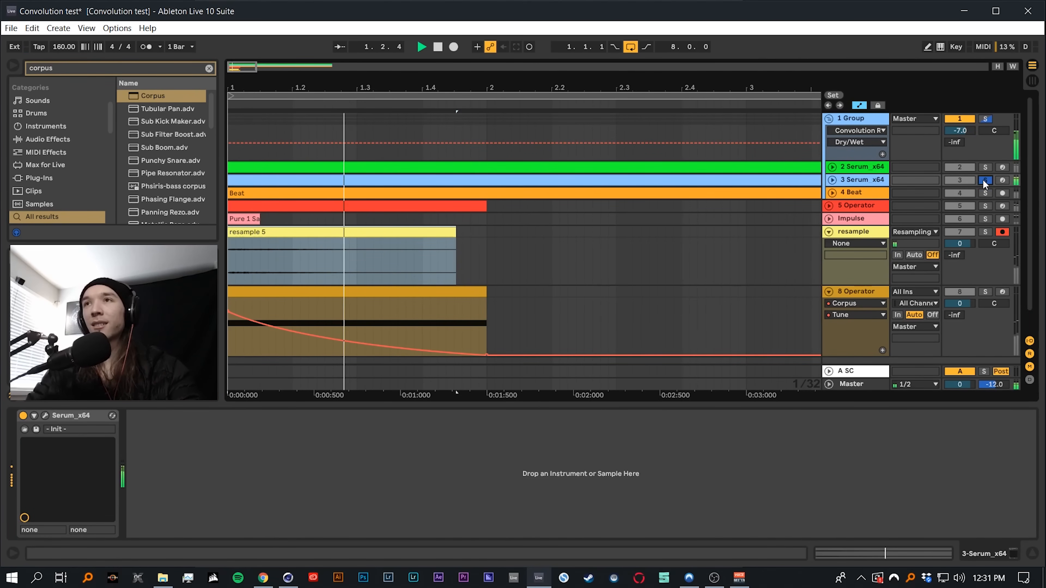
{"action": "left_click", "coordinate": [920, 158]}
{"action": "left_click_drag", "start_coordinate": [420, 517], "coordinate": [423, 489]}
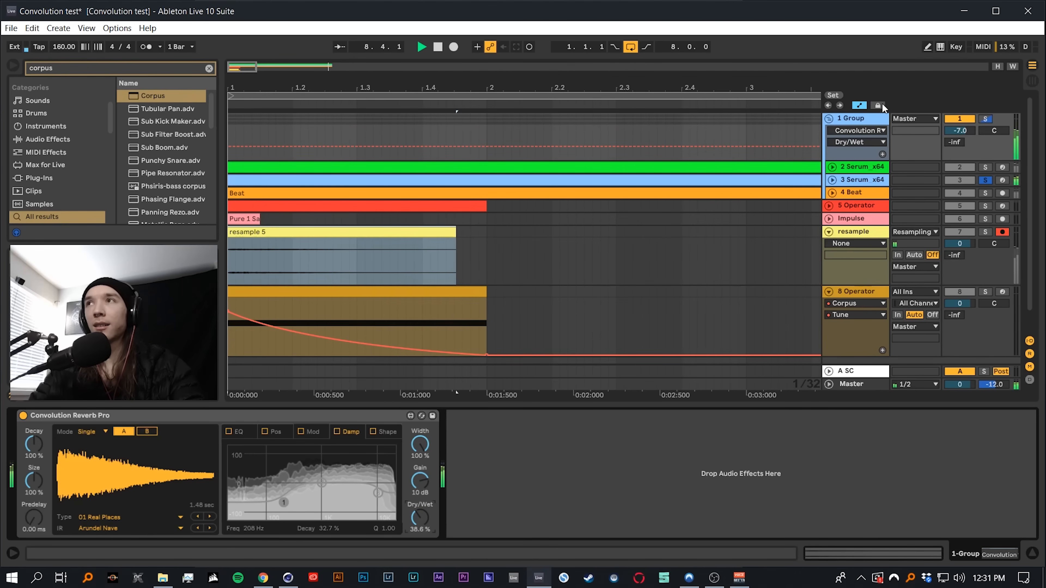
Add 2 Serum and Beat to the soloed tracks, listen to them together, and unfold the Beat track
{"action": "left_click", "coordinate": [871, 167]}
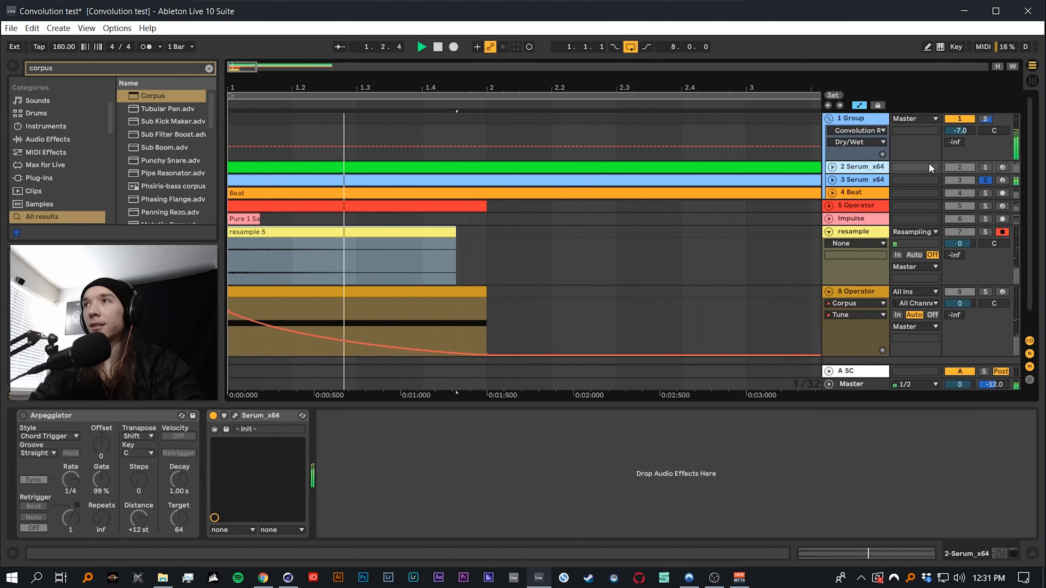
{"action": "left_click", "coordinate": [985, 167]}
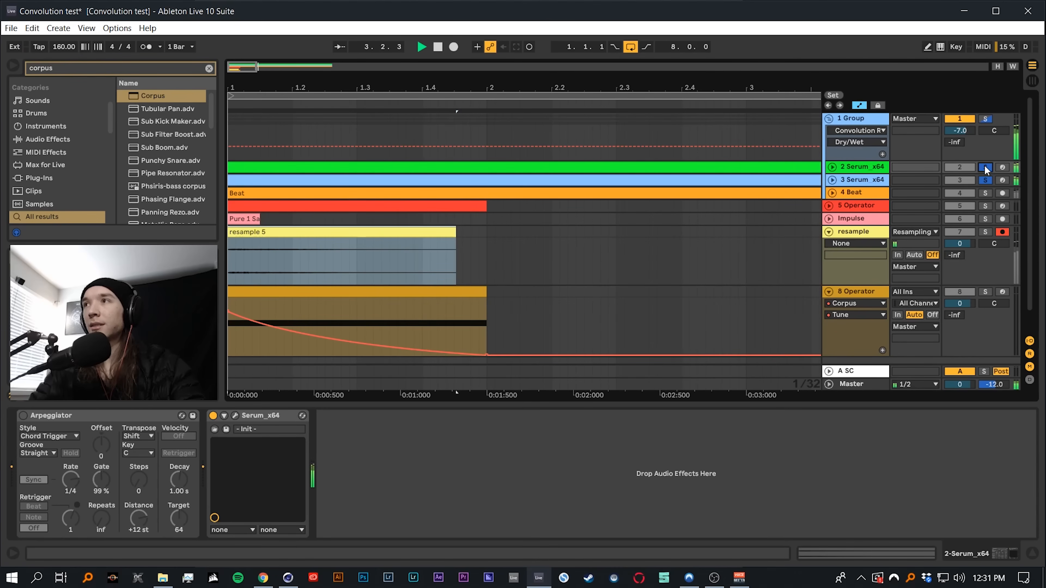
{"action": "left_click", "coordinate": [985, 192]}
{"action": "left_click", "coordinate": [832, 193]}
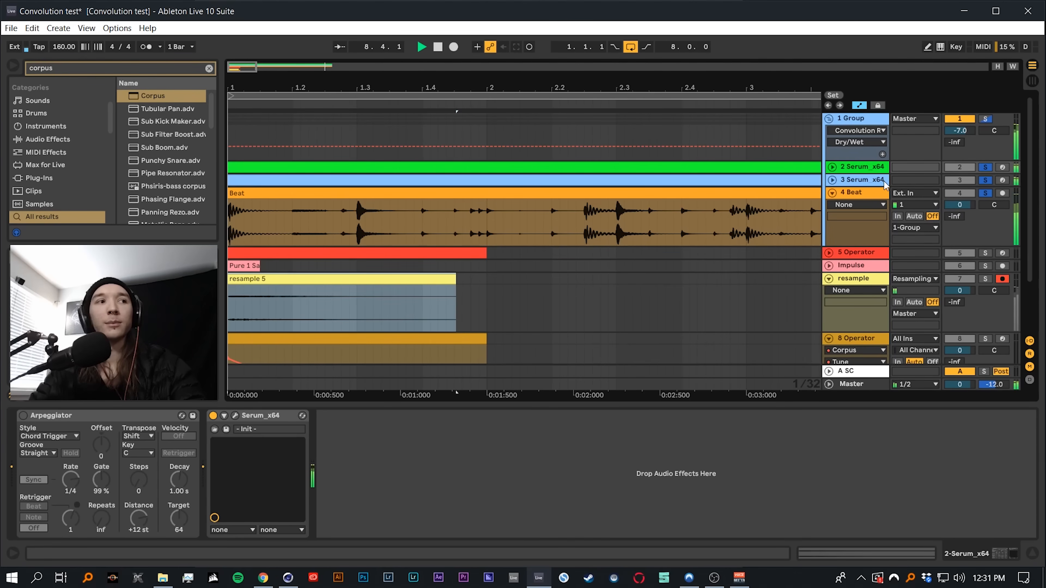
Replace Corpus's Tune automation on 8 Operator with a ramp rising from the clip's start to its end
{"action": "scroll", "coordinate": [657, 256], "scroll_direction": "down", "scroll_amount": 3}
{"action": "left_click", "coordinate": [855, 270]}
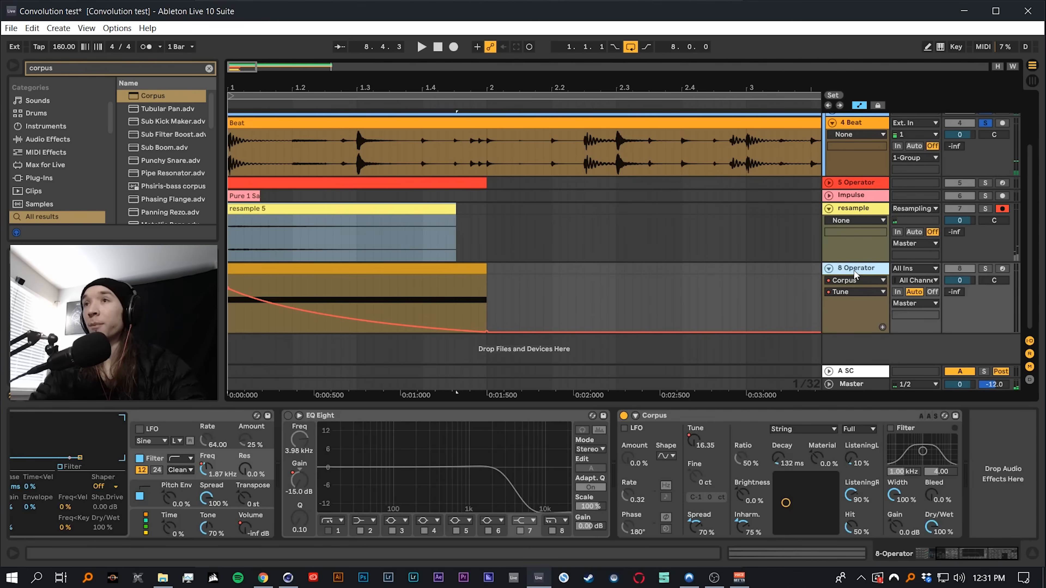
{"action": "left_click_drag", "start_coordinate": [307, 313], "coordinate": [487, 290]}
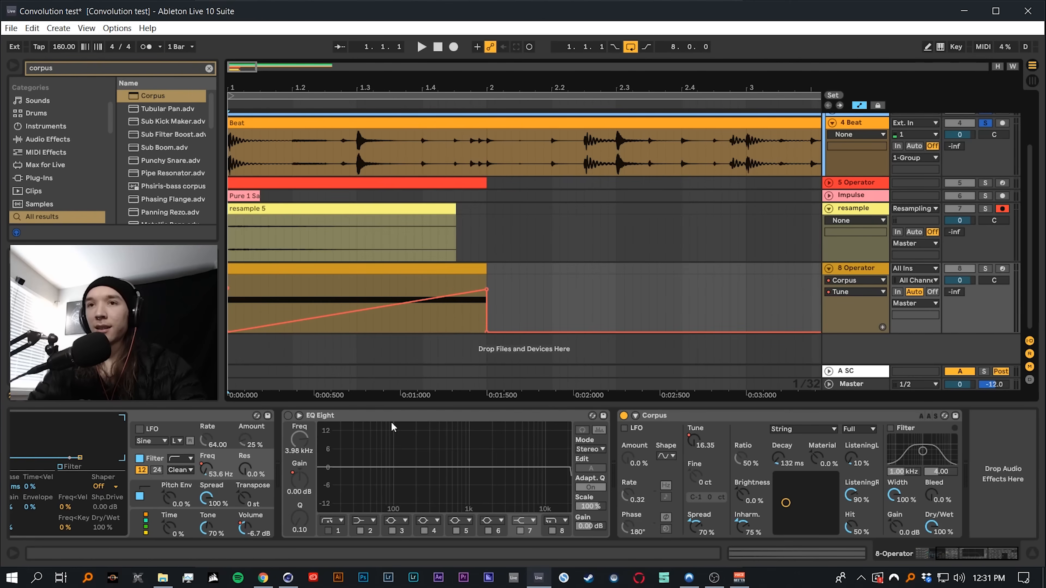
Turn on EQ Eight on the 8 Operator track and listen to the track soloed
{"action": "left_click", "coordinate": [289, 417]}
{"action": "key", "text": "space"}
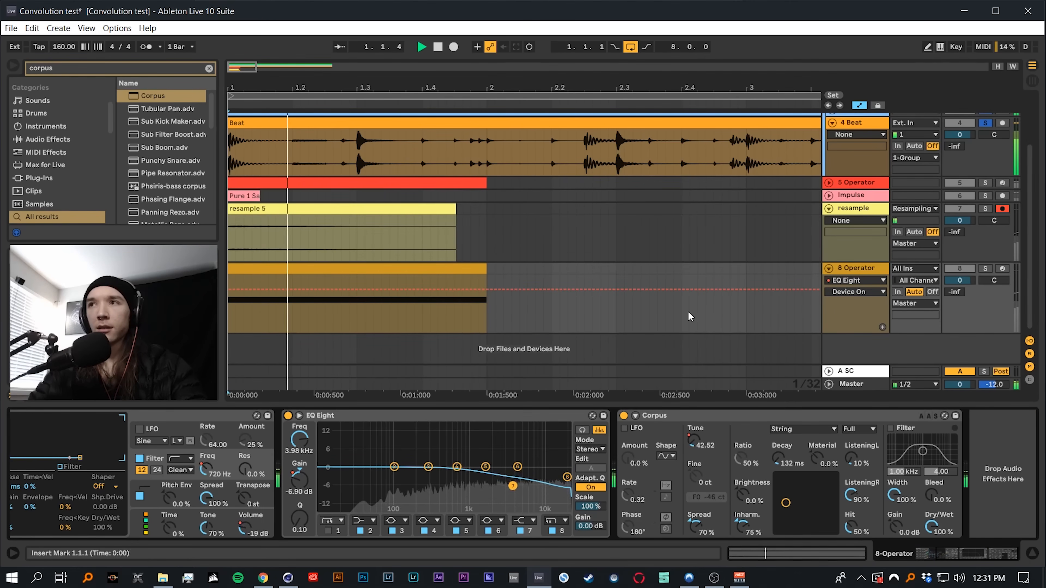
{"action": "key", "text": "space"}
{"action": "left_click", "coordinate": [986, 269]}
{"action": "key", "text": "space"}
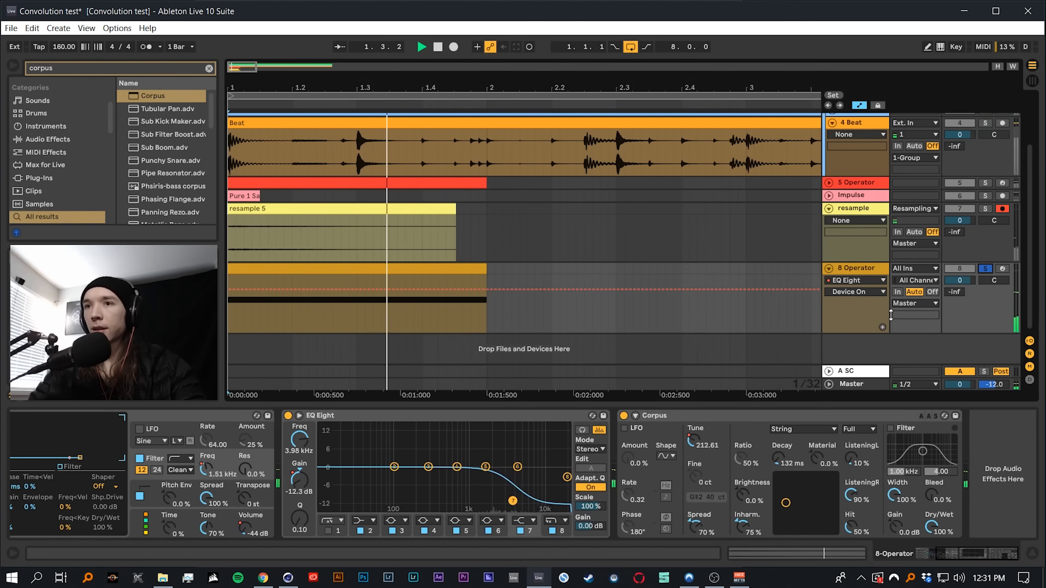
{"action": "key", "text": "space"}
Move Corpus ahead of EQ Eight in the 8 Operator device chain and listen to the result
{"action": "left_click_drag", "start_coordinate": [697, 421], "coordinate": [285, 418]}
{"action": "key", "text": "space"}
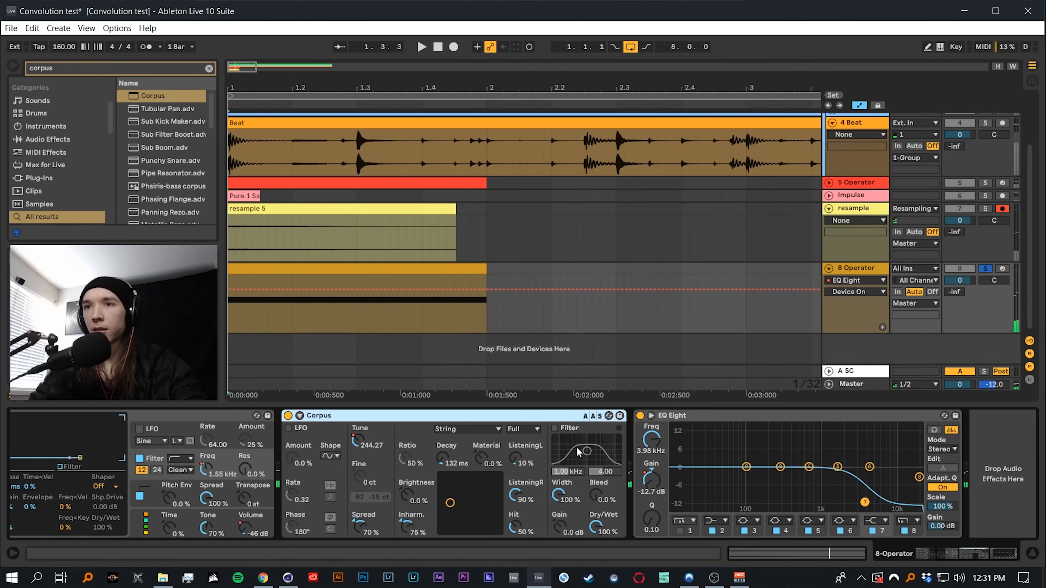
{"action": "key", "text": "space"}
Show Corpus's Tune automation on 8 Operator and listen to the rising ramp
{"action": "right_click", "coordinate": [381, 442]}
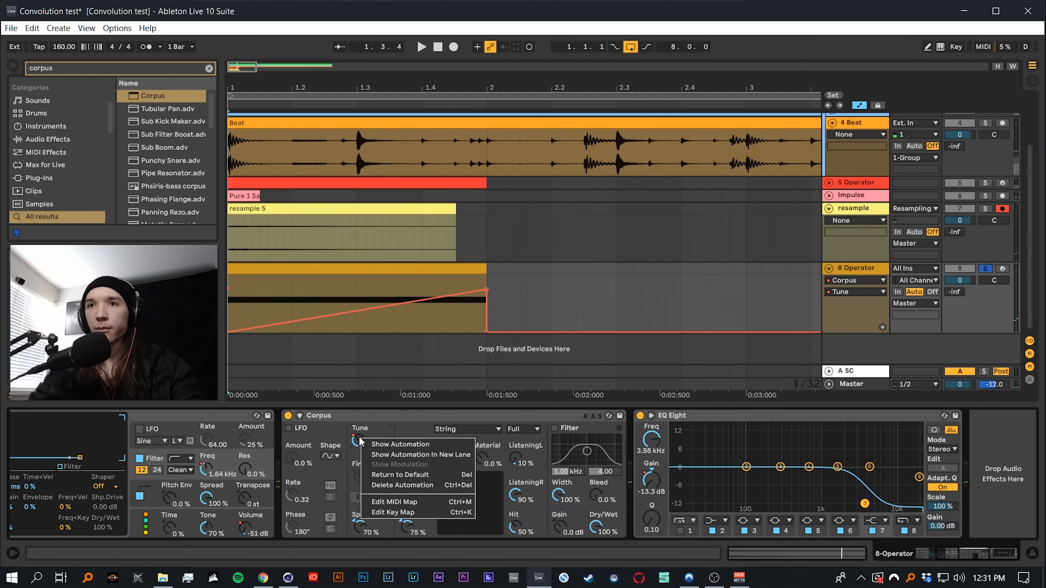
{"action": "left_click", "coordinate": [392, 447]}
{"action": "key", "text": "space"}
{"action": "left_click_drag", "start_coordinate": [339, 306], "coordinate": [372, 309]}
{"action": "key", "text": "space"}
{"action": "key", "text": "space"}
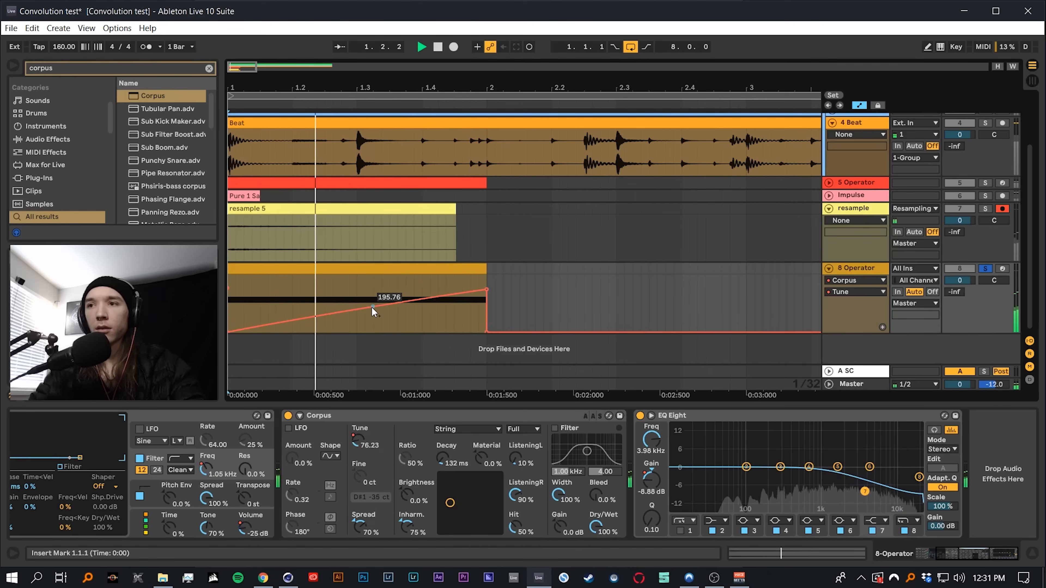
{"action": "key", "text": "space"}
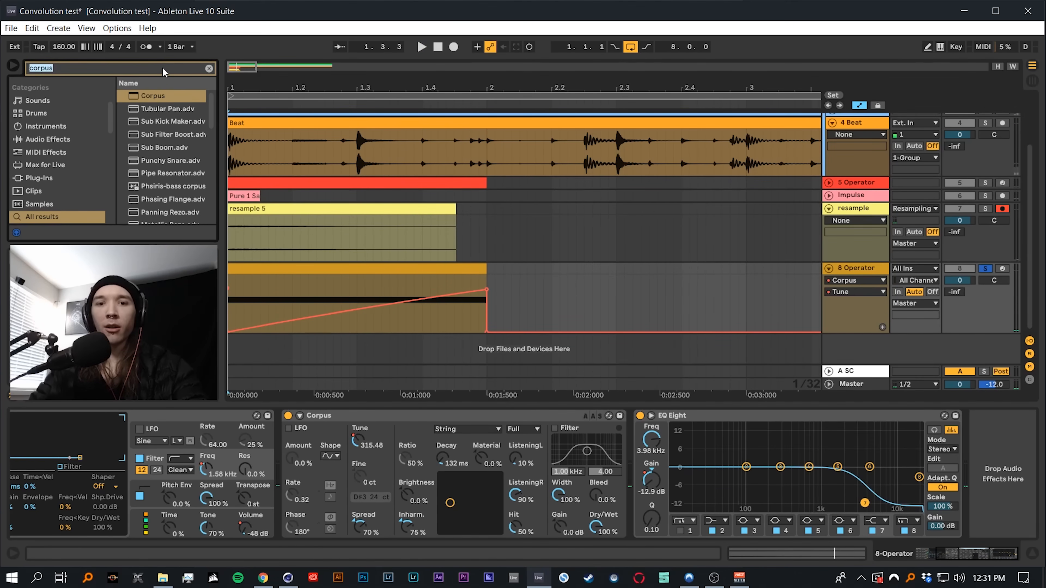
Insert Auto Pan between Corpus and EQ Eight on 8 Operator and set its Phase to 203°
{"action": "left_click", "coordinate": [164, 70]}
{"action": "type", "text": "auto pan"}
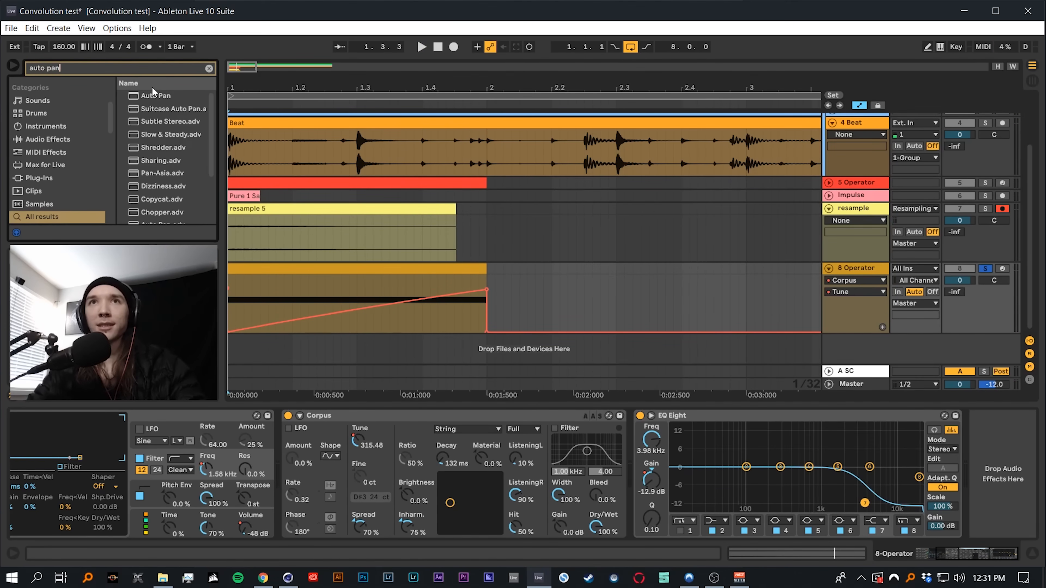
{"action": "left_click_drag", "start_coordinate": [156, 95], "coordinate": [629, 435]}
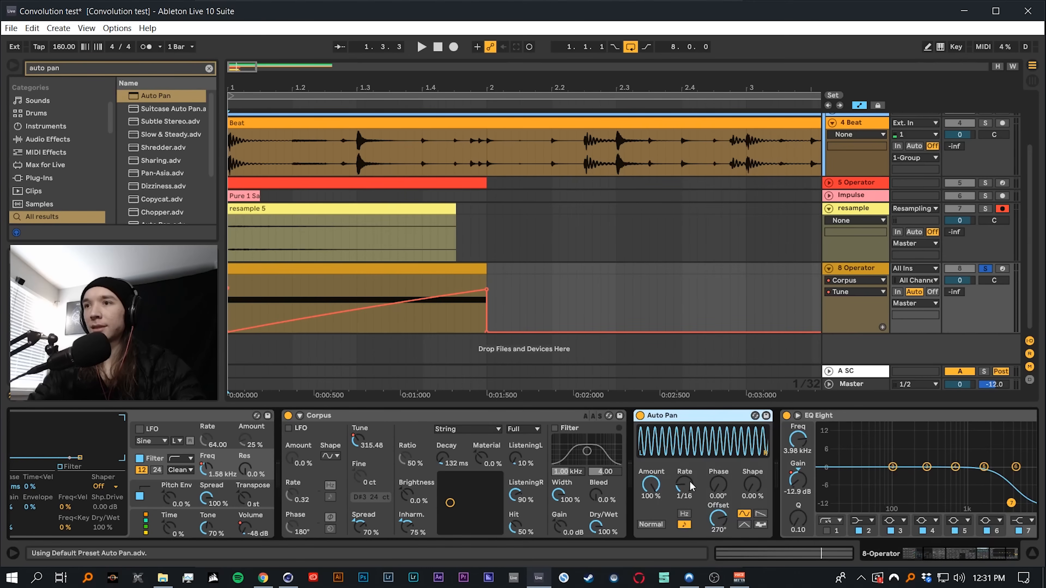
{"action": "left_click_drag", "start_coordinate": [718, 485], "coordinate": [718, 458]}
{"action": "key", "text": "space"}
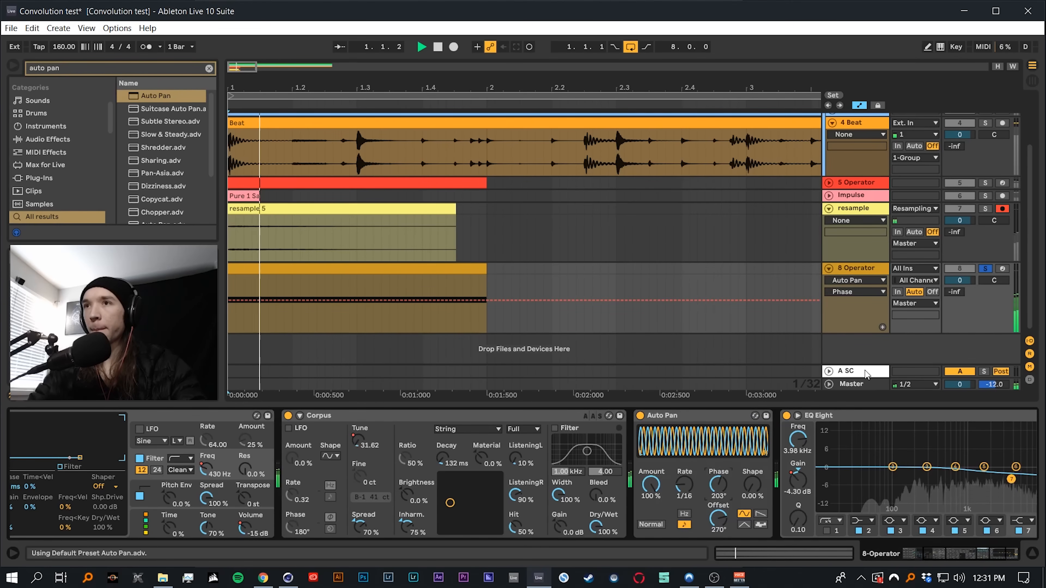
Switch Auto Pan's rate to Hz, set it to 90.0 Hz, and show its Frequency automation
{"action": "left_click", "coordinate": [685, 514]}
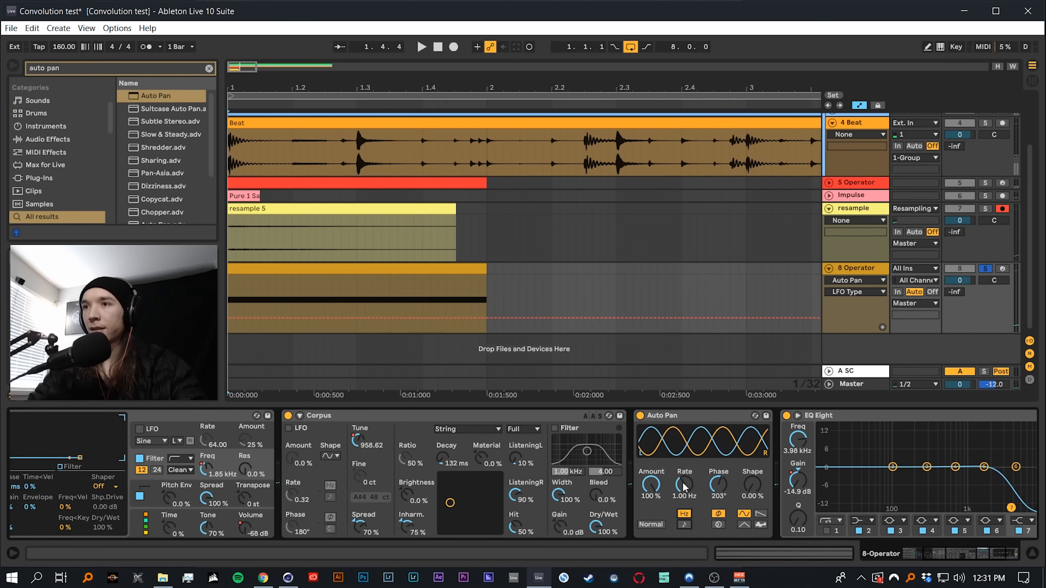
{"action": "left_click_drag", "start_coordinate": [685, 487], "coordinate": [685, 442]}
{"action": "key", "text": "space"}
{"action": "right_click", "coordinate": [685, 482]}
{"action": "left_click", "coordinate": [695, 488]}
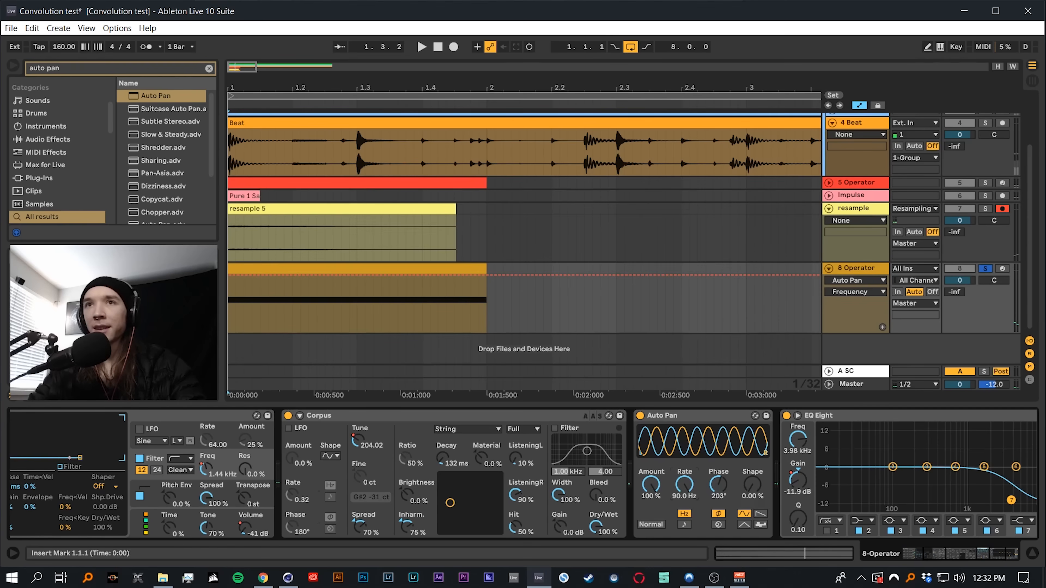
Draw Auto Pan's Frequency automation falling to 0.19 Hz near the clip's end and listen to it
{"action": "left_click", "coordinate": [234, 277]}
{"action": "key", "text": "space"}
{"action": "left_click_drag", "start_coordinate": [471, 276], "coordinate": [479, 321]}
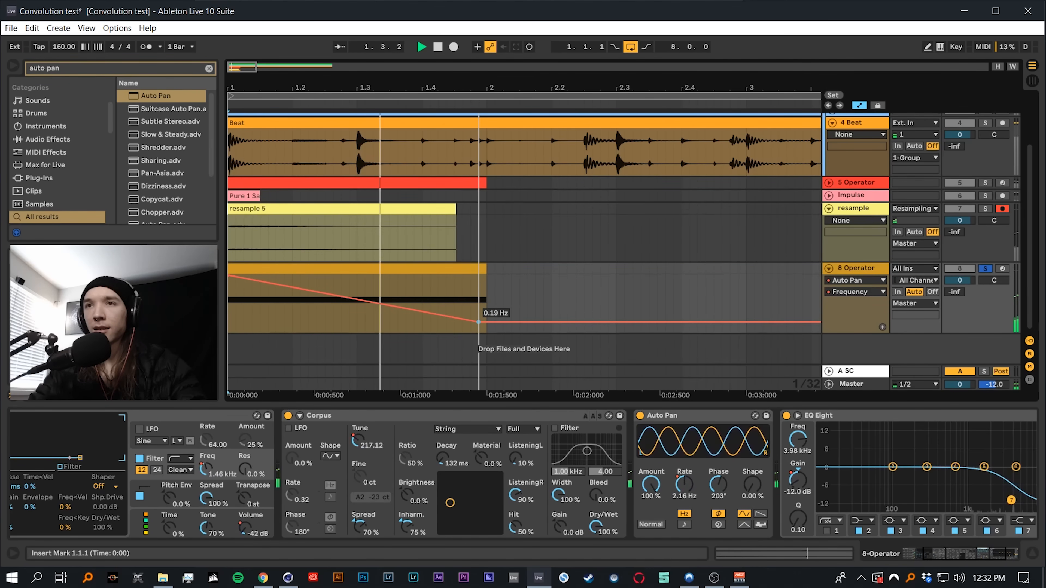
{"action": "key", "text": "space"}
{"action": "key", "text": "space"}
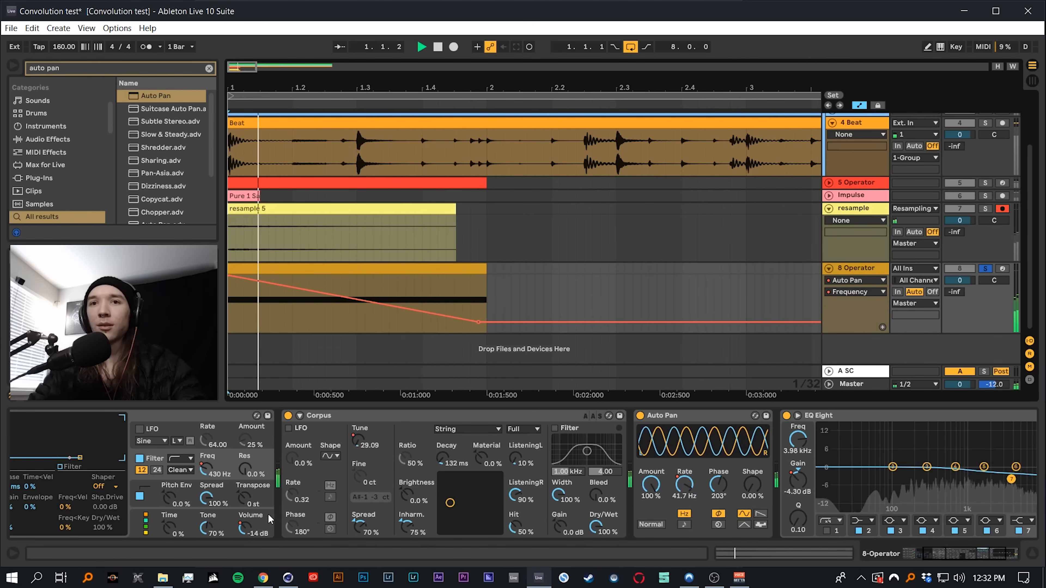
{"action": "key", "text": "space"}
Raise Operator's oscillator A level to -6.3 dB and listen to the soloed track
{"action": "scroll", "coordinate": [292, 500], "scroll_direction": "left", "scroll_amount": 5}
{"action": "left_click_drag", "start_coordinate": [124, 534], "coordinate": [123, 521]}
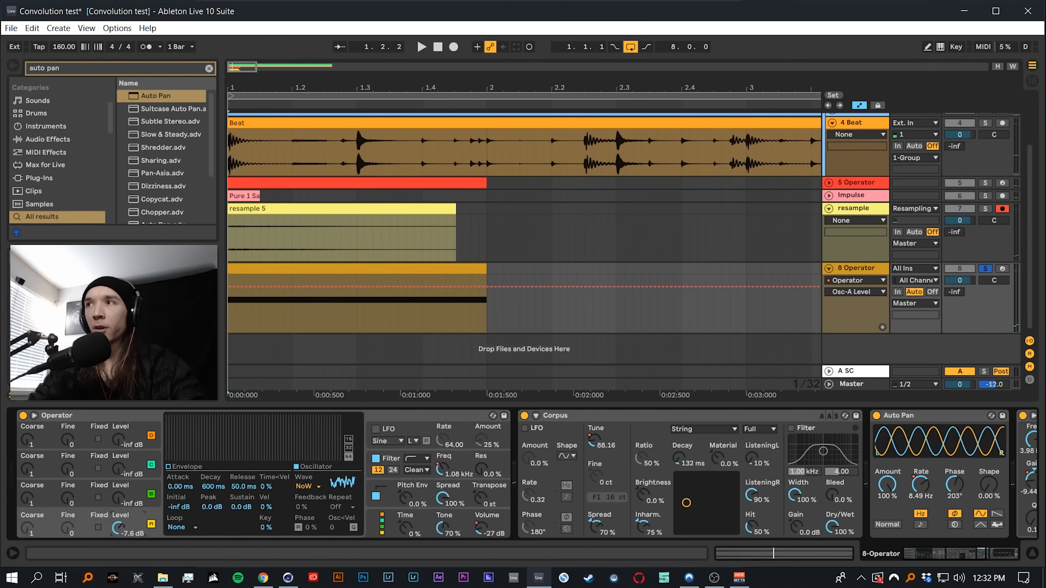
{"action": "key", "text": "space"}
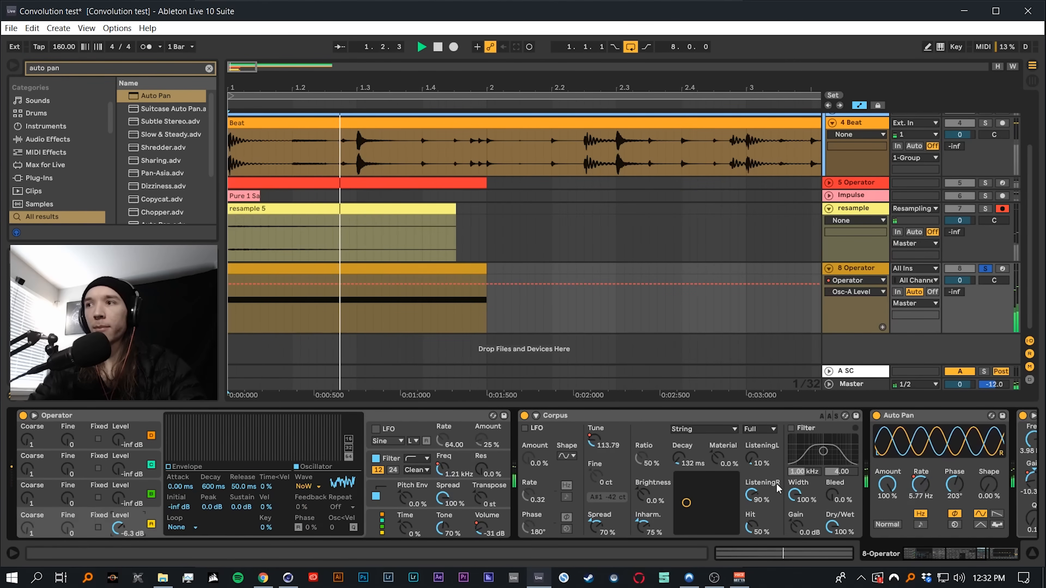
{"action": "key", "text": "space"}
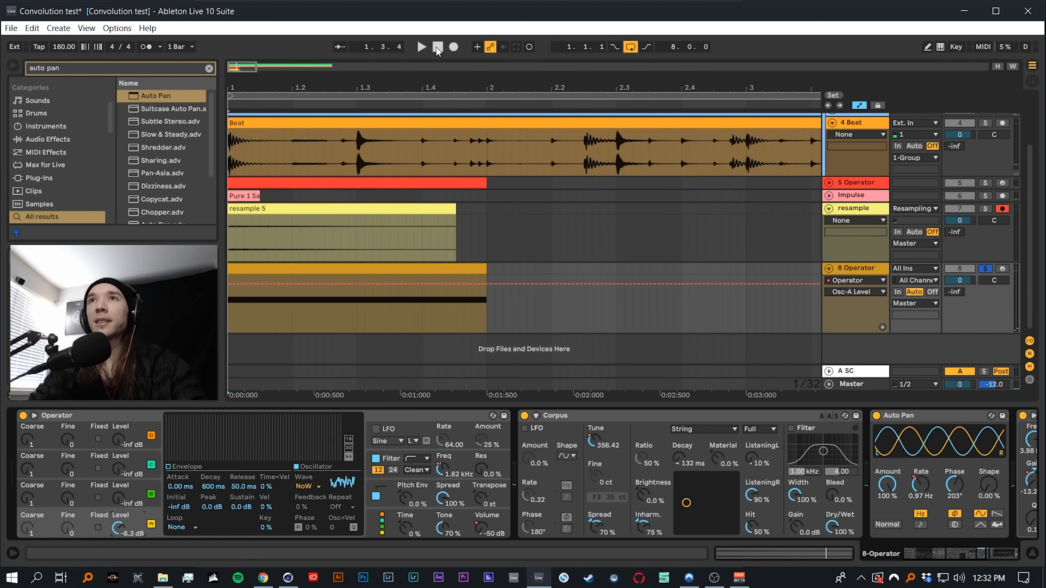
Record the Auto Pan version onto the resample track and load it into 1 Group's Convolution Reverb Pro
{"action": "left_click", "coordinate": [453, 47]}
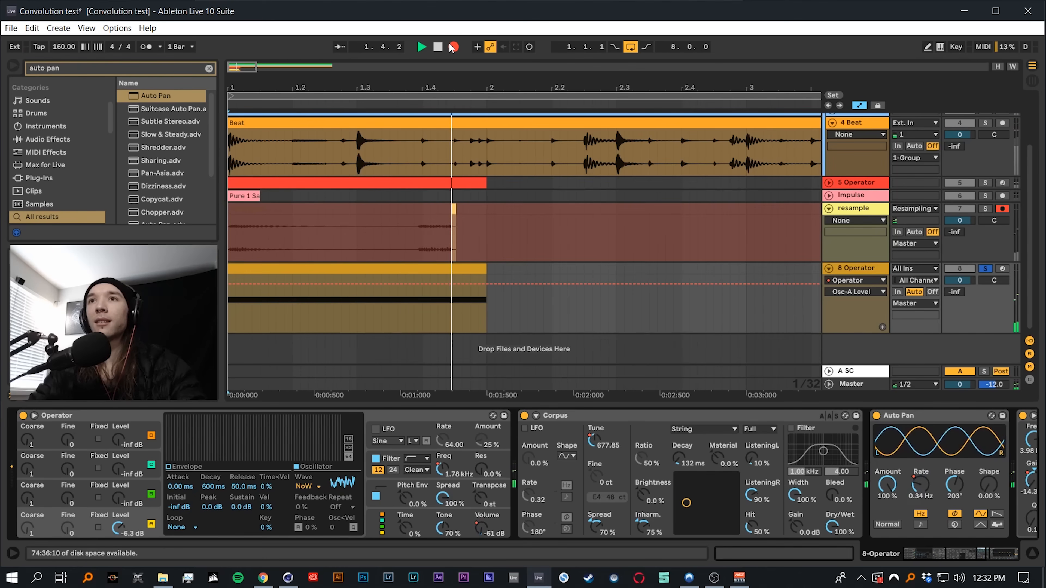
{"action": "key", "text": "space"}
{"action": "scroll", "coordinate": [423, 199], "scroll_direction": "up", "scroll_amount": 3}
{"action": "left_click", "coordinate": [865, 120]}
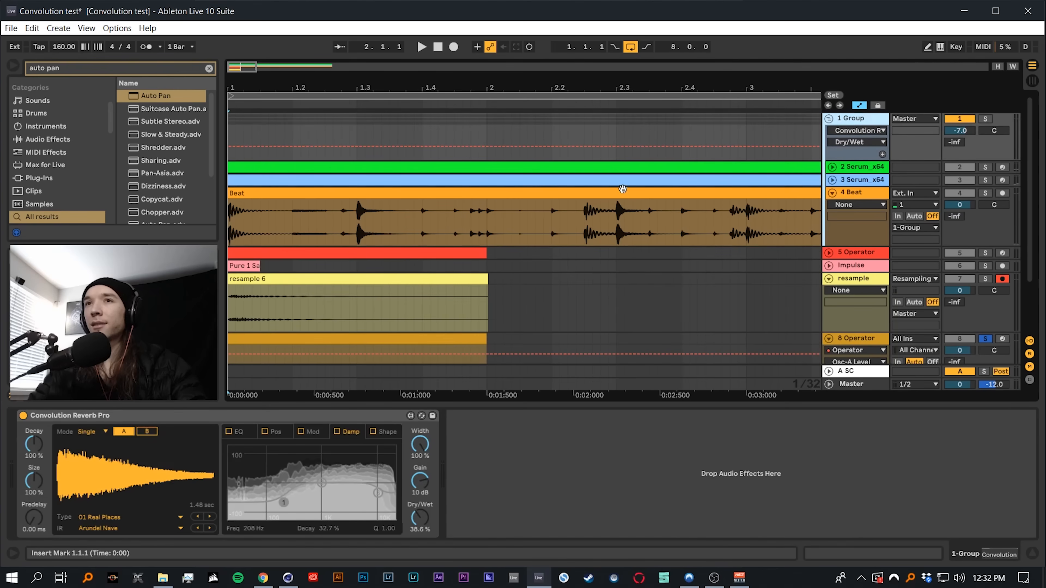
{"action": "left_click", "coordinate": [396, 277]}
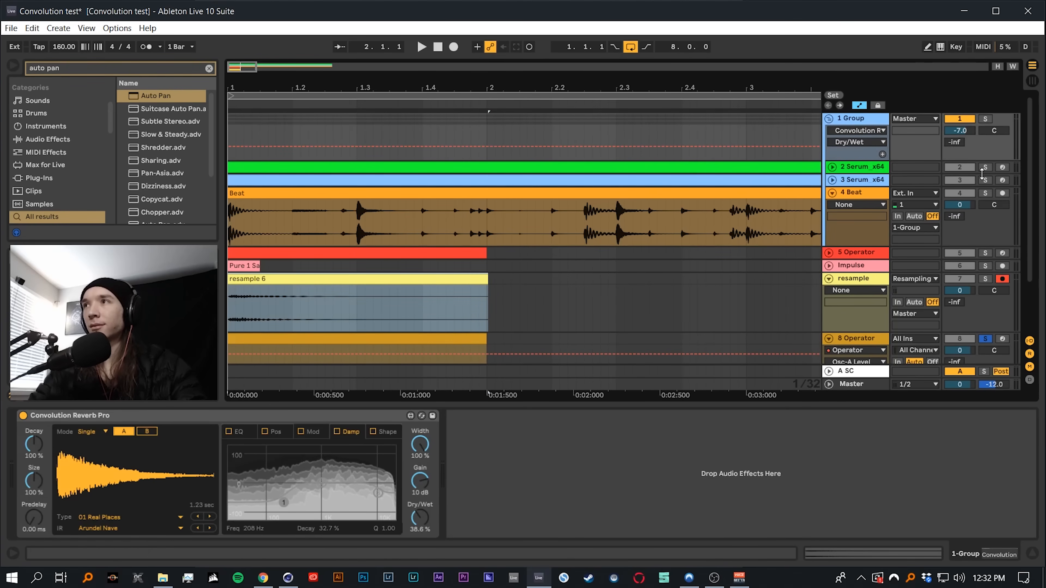
Solo 2 Serum and set Convolution Reverb Pro's gain to 0.0 dB and Dry/Wet to 43.3% while listening
{"action": "key", "text": "space"}
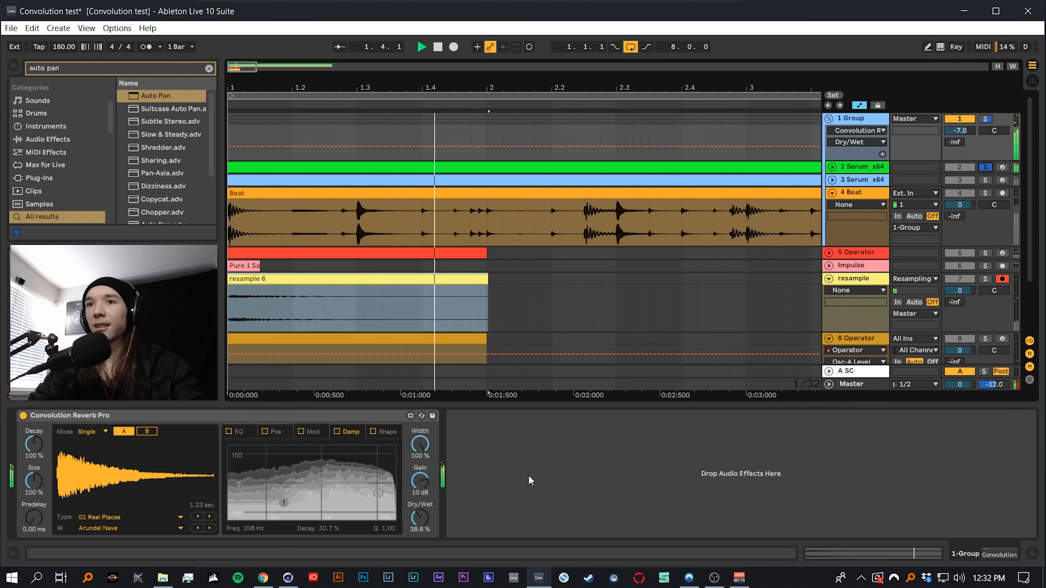
{"action": "key", "text": "space"}
{"action": "mouse_move", "coordinate": [429, 523]}
{"action": "left_mouse_down"}
{"action": "mouse_move", "coordinate": [420, 492]}
{"action": "mouse_move", "coordinate": [420, 542]}
{"action": "mouse_move", "coordinate": [420, 513]}
{"action": "left_mouse_up"}
Solo 3 Serum at 100% Dry/Wet and Beat at 71.7% Dry/Wet to listen to the new impulse response
{"action": "key", "text": "space"}
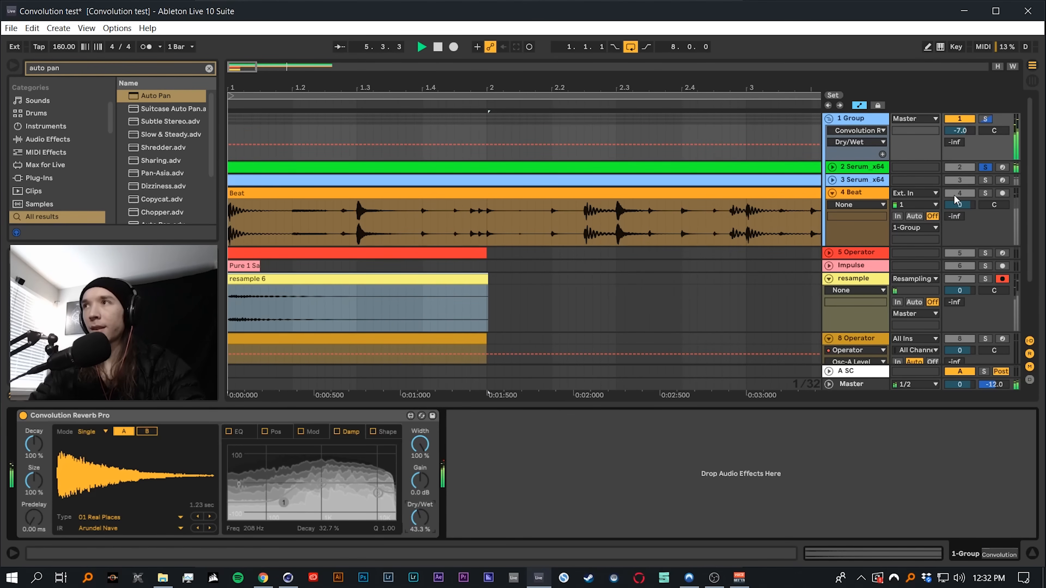
{"action": "left_click", "coordinate": [985, 179]}
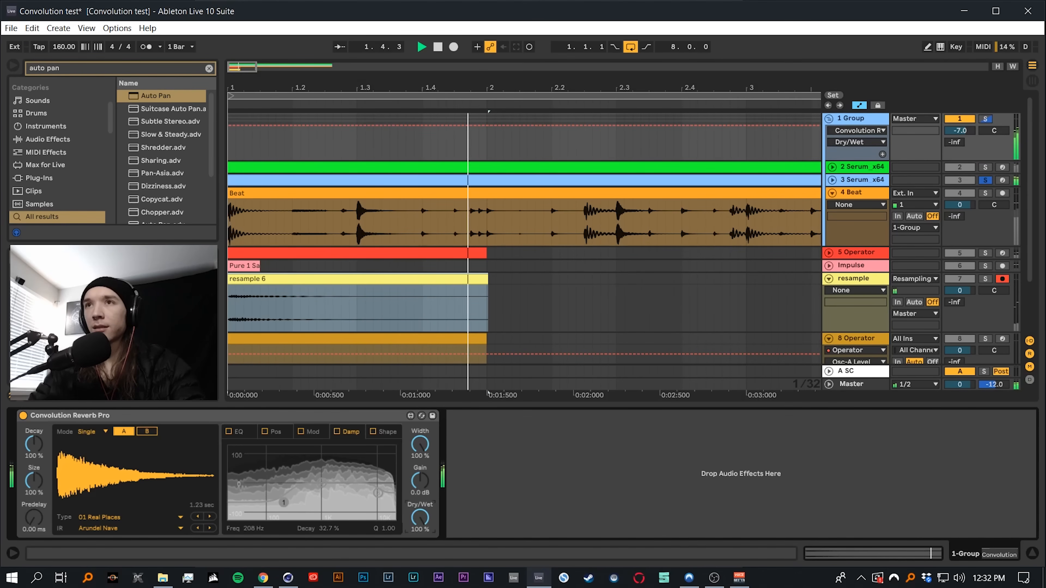
{"action": "left_click", "coordinate": [986, 193]}
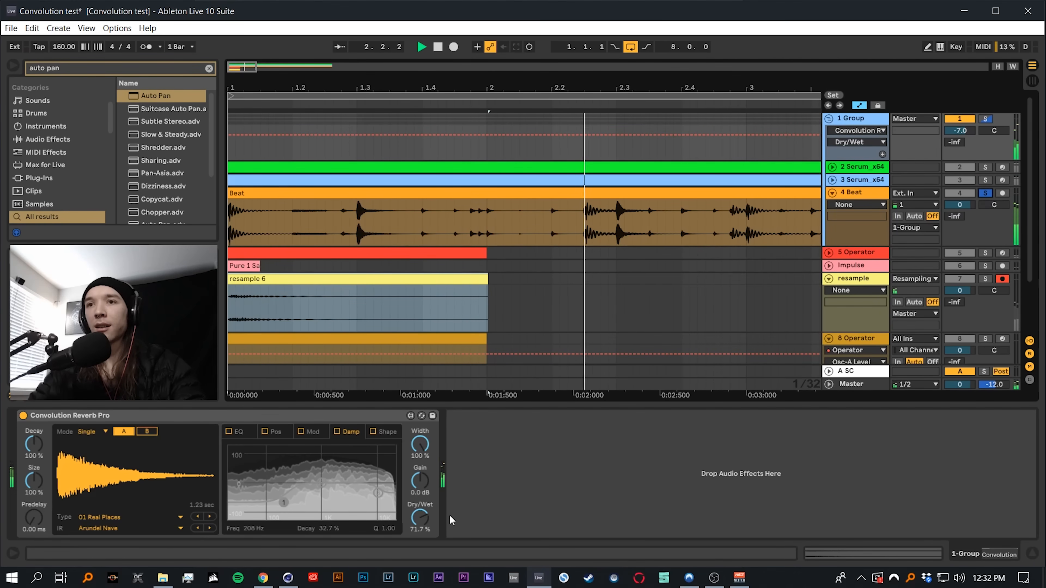
Show the Beat track's empty device chain, stop playback and return to the group's Convolution Reverb Pro
{"action": "left_click", "coordinate": [858, 194]}
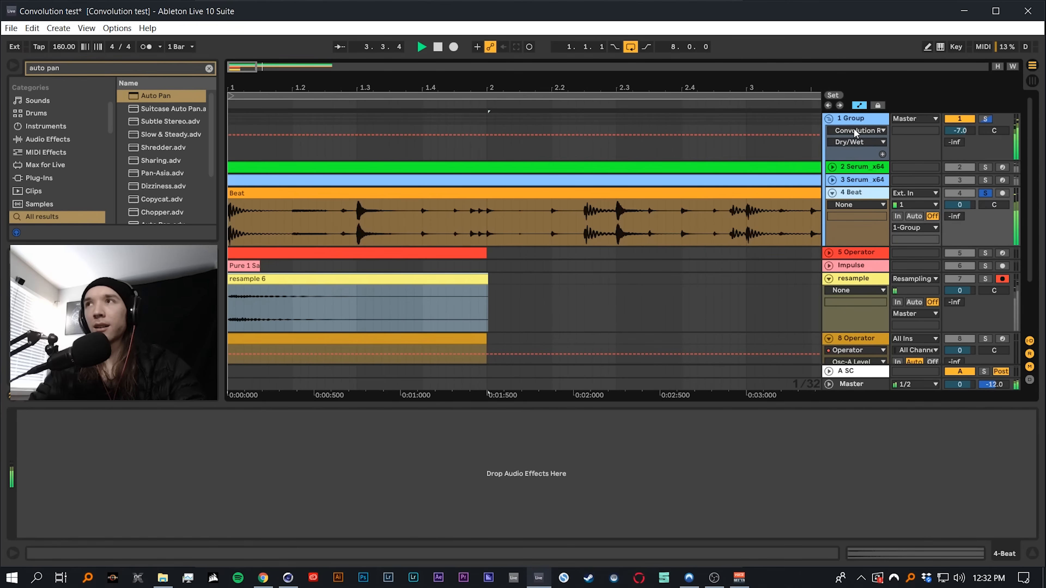
{"action": "left_click", "coordinate": [818, 161]}
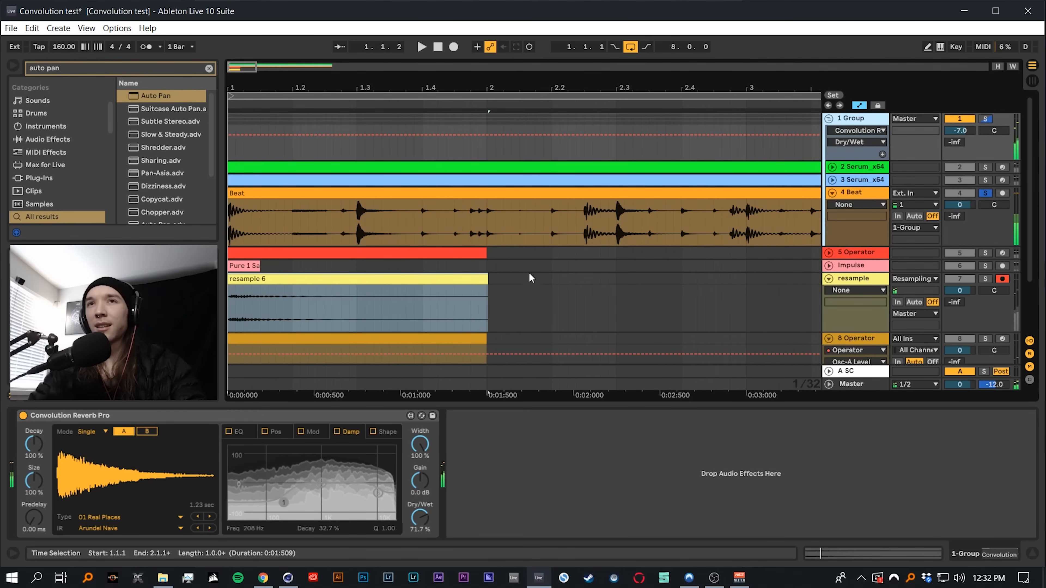
{"action": "scroll", "coordinate": [536, 272], "scroll_direction": "down", "scroll_amount": 3}
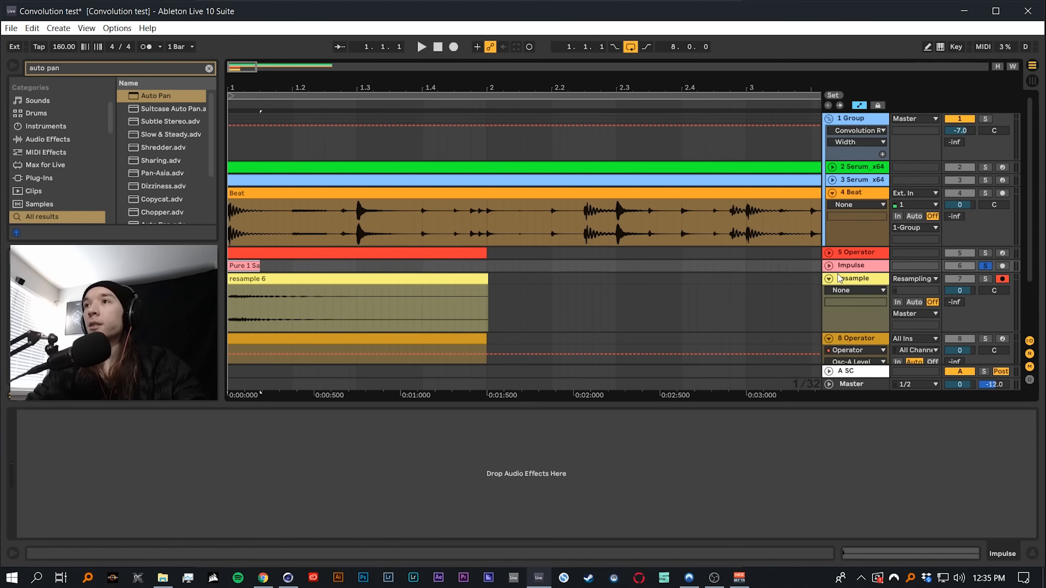
Unfold the Impulse track, inspect the waveform of its single-sample impulse clip, and play it
{"action": "left_click", "coordinate": [829, 266]}
{"action": "left_click", "coordinate": [245, 270]}
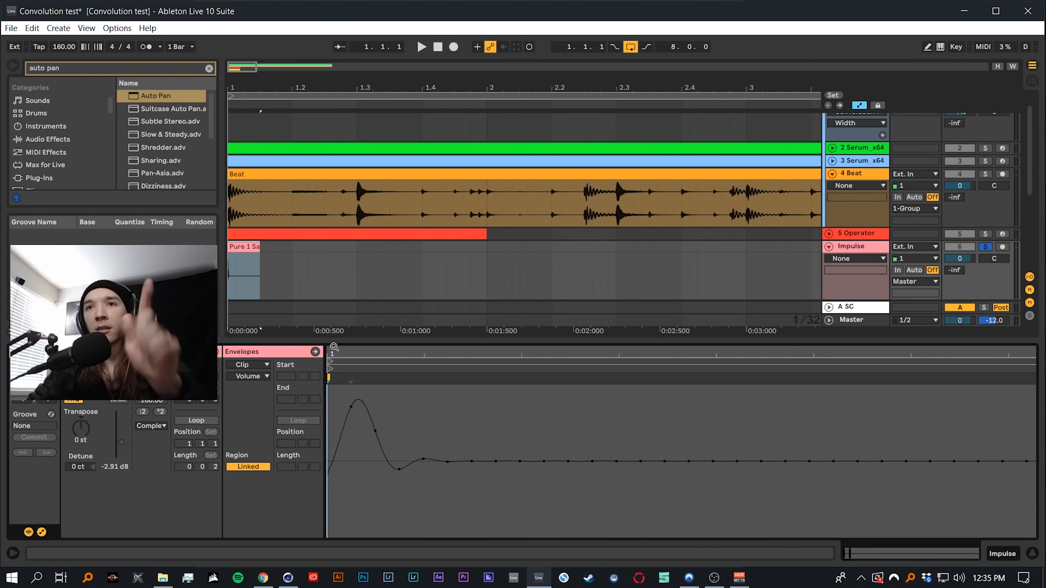
{"action": "left_click_drag", "start_coordinate": [334, 355], "coordinate": [334, 289]}
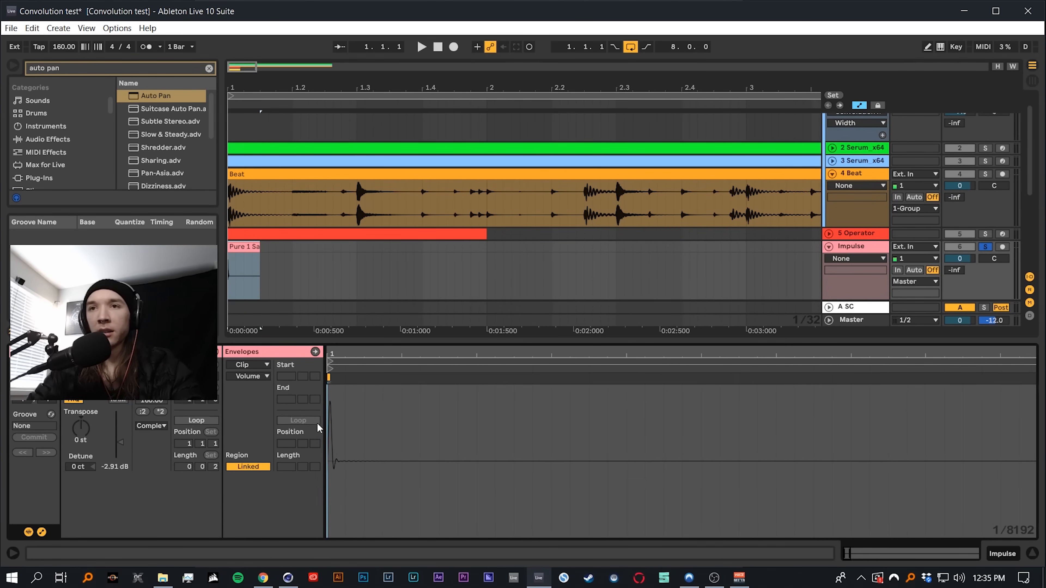
{"action": "key", "text": "space"}
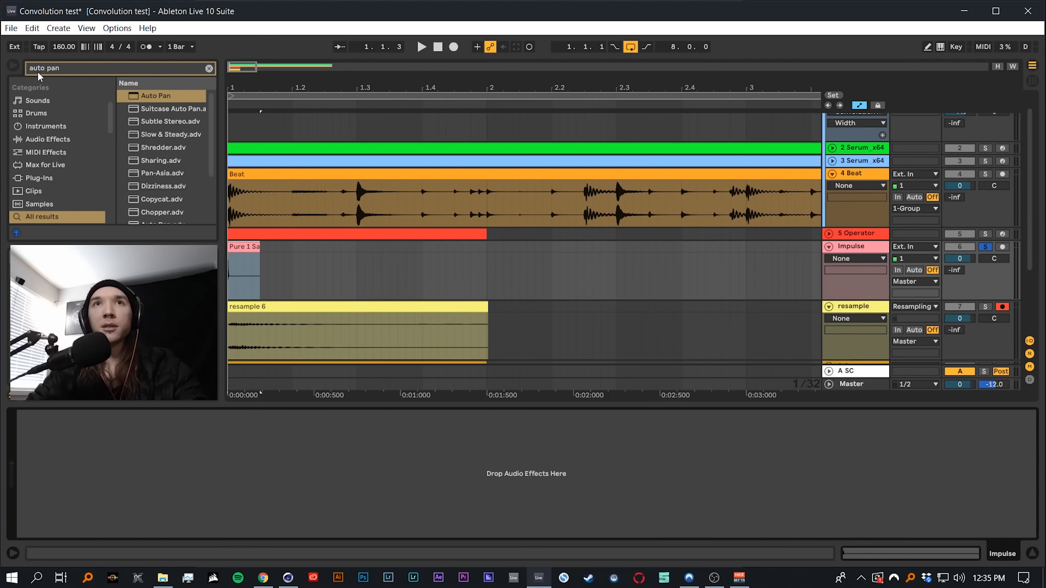
Search the browser for "rev", add the Reverb effect to the Impulse track, and set its Dry/Wet to 100%
{"action": "double_click", "coordinate": [43, 69]}
{"action": "type", "text": "rev"}
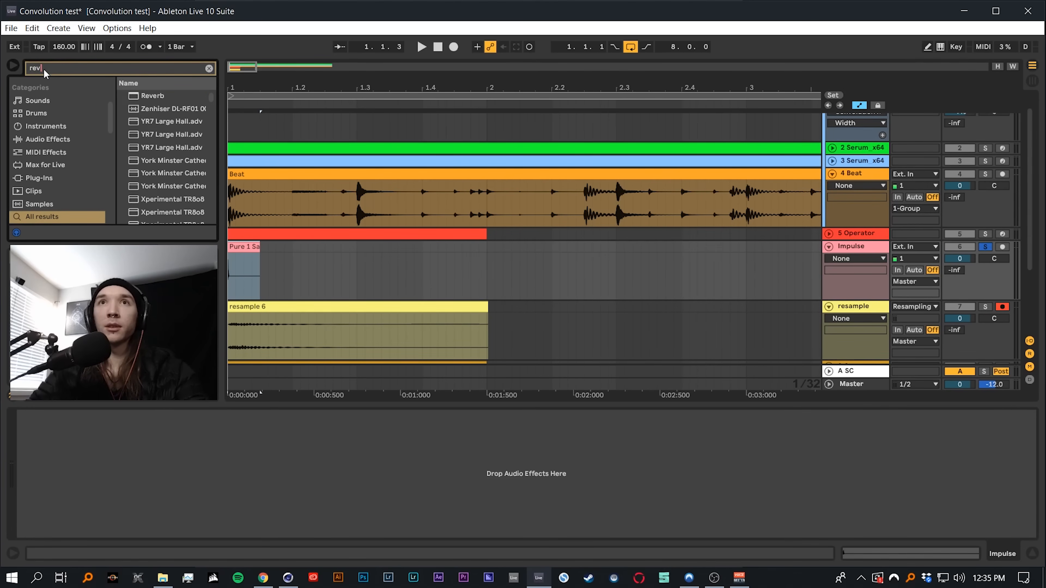
{"action": "key", "text": "Return"}
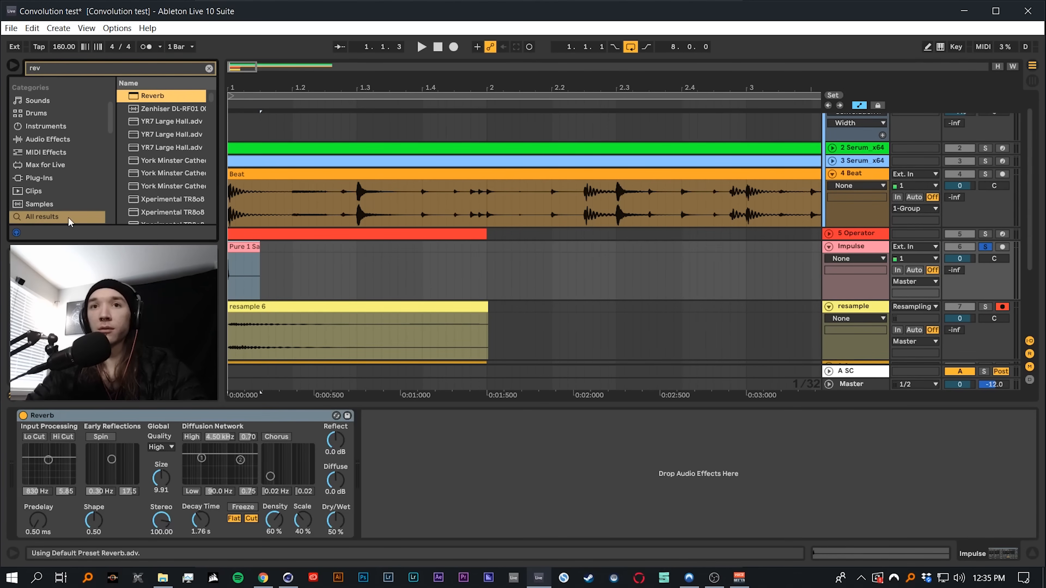
{"action": "left_click", "coordinate": [868, 250]}
{"action": "key", "text": "space"}
{"action": "key", "text": "space"}
{"action": "left_click_drag", "start_coordinate": [335, 522], "coordinate": [335, 480]}
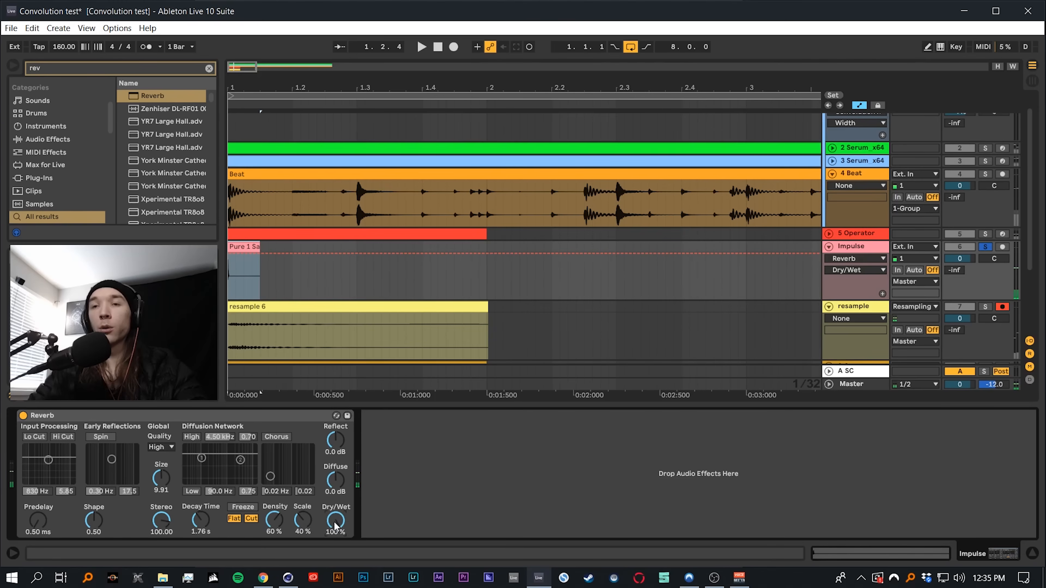
Audition the impulse through the fully wet Reverb and record its output onto the resample track
{"action": "key", "text": "space"}
{"action": "key", "text": "space"}
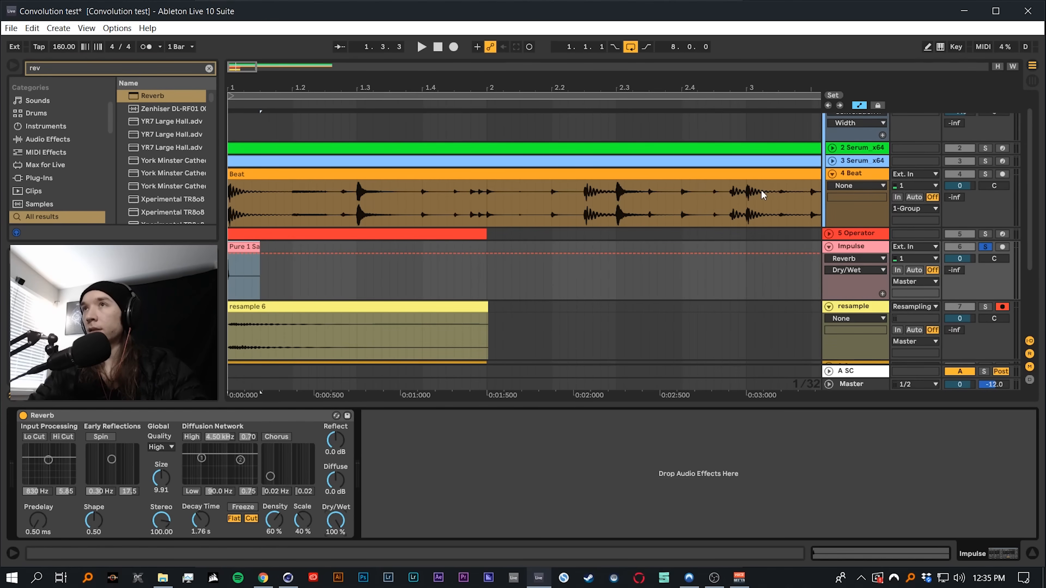
{"action": "left_click", "coordinate": [455, 49]}
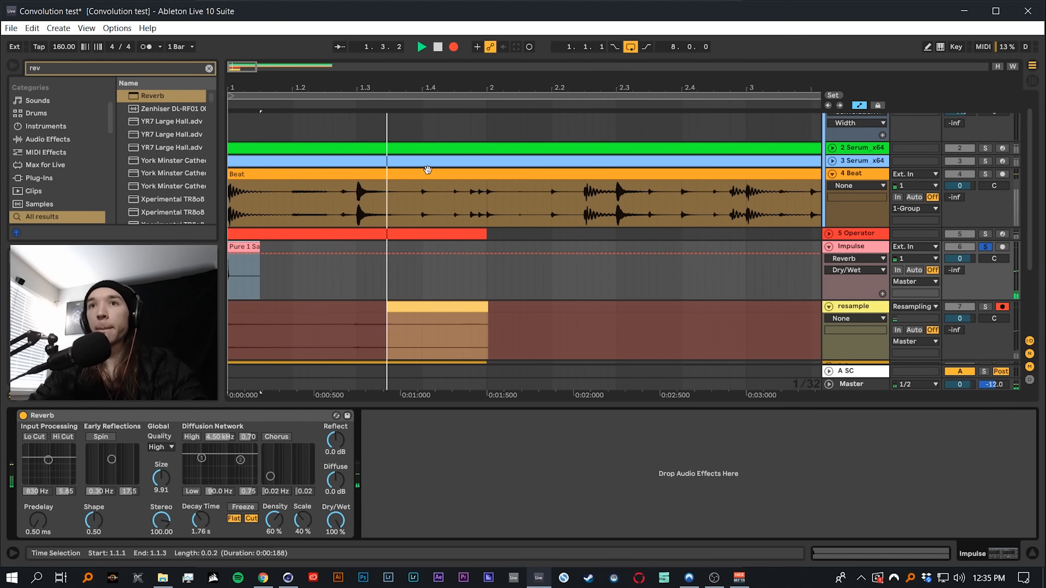
{"action": "key", "text": "space"}
Load the newly recorded reverb clip into the group's Convolution Reverb Pro as its impulse response
{"action": "scroll", "coordinate": [866, 137], "scroll_direction": "up", "scroll_amount": 1}
{"action": "left_click", "coordinate": [886, 116]}
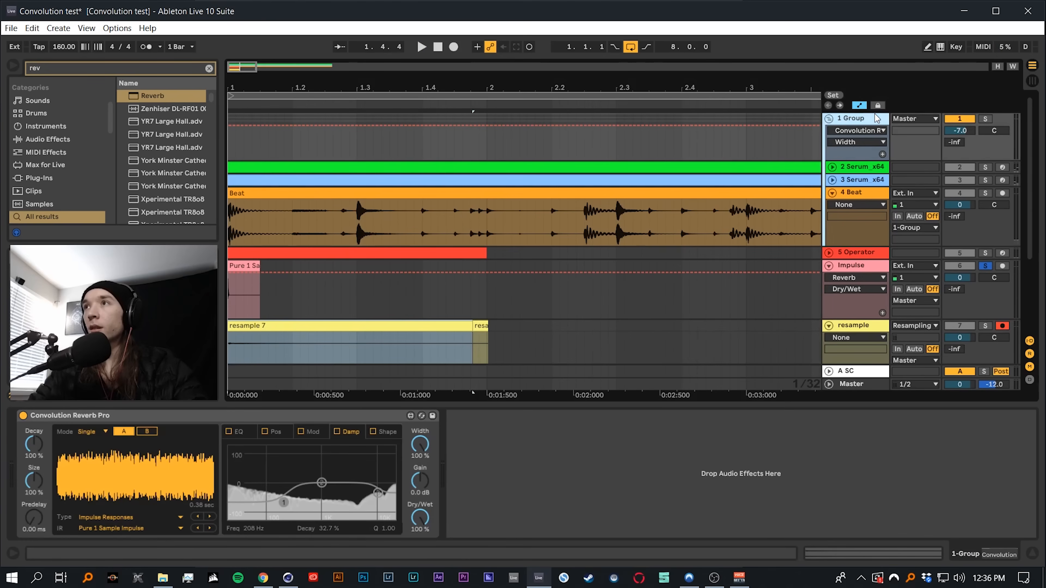
{"action": "left_click_drag", "start_coordinate": [417, 325], "coordinate": [178, 471]}
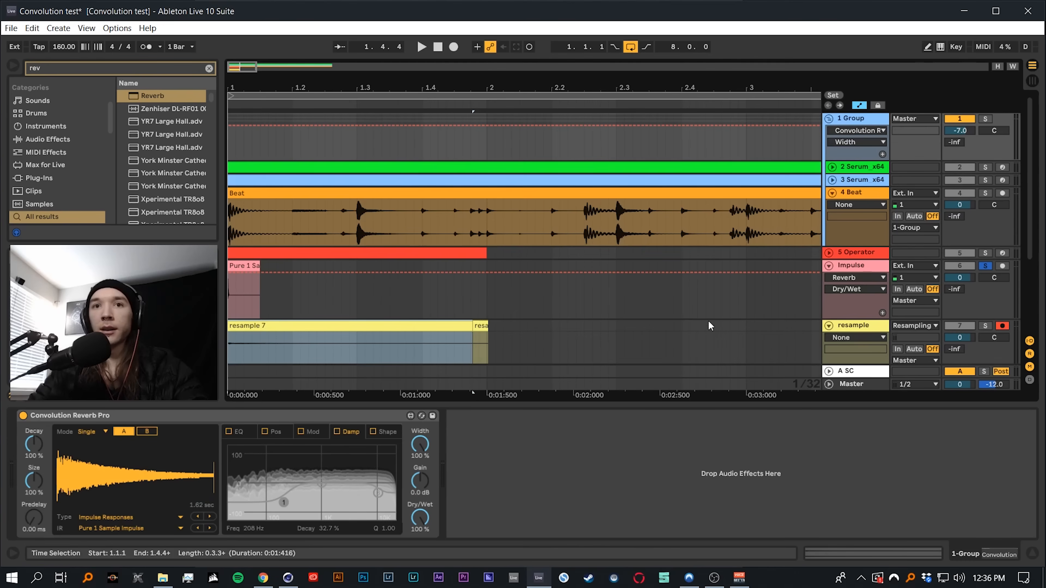
Solo the 2 Serum, 3 Serum and Beat tracks one at a time and audition each through the convolution reverb
{"action": "left_click", "coordinate": [980, 170]}
{"action": "left_click", "coordinate": [984, 169]}
{"action": "key", "text": "space"}
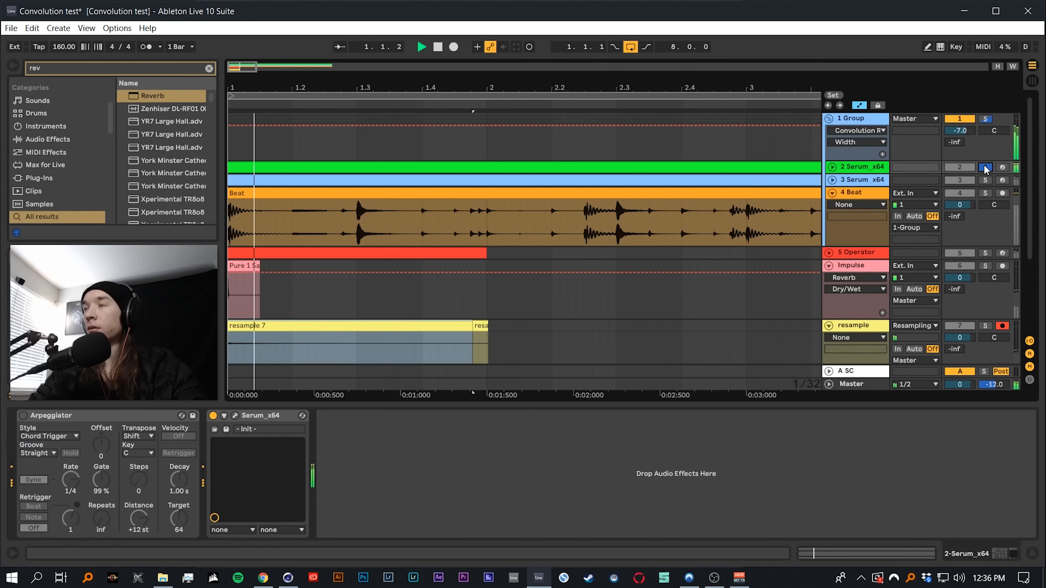
{"action": "key", "text": "space"}
{"action": "left_click", "coordinate": [986, 179]}
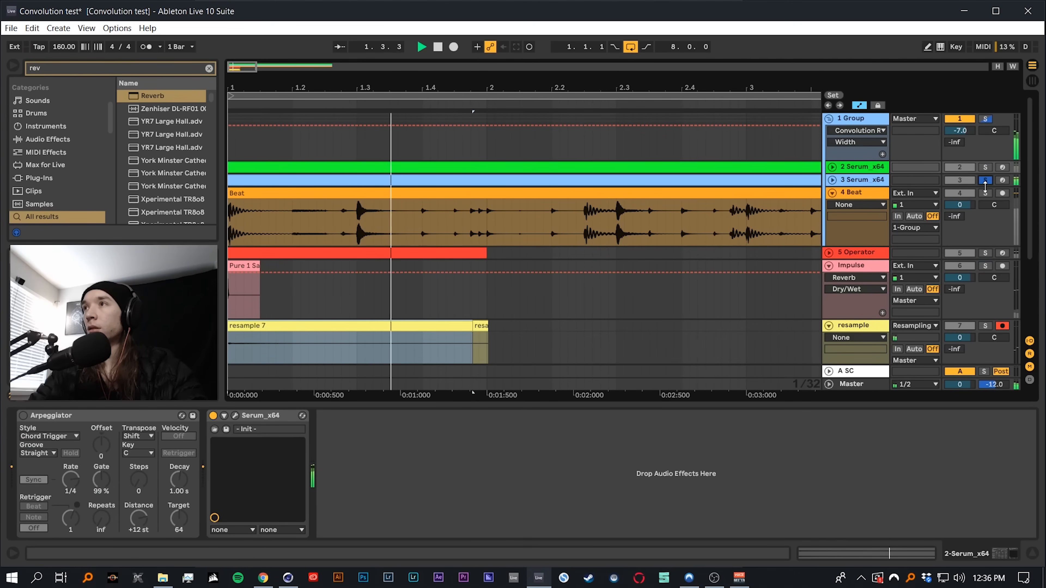
{"action": "left_click", "coordinate": [985, 193]}
{"action": "key", "text": "space"}
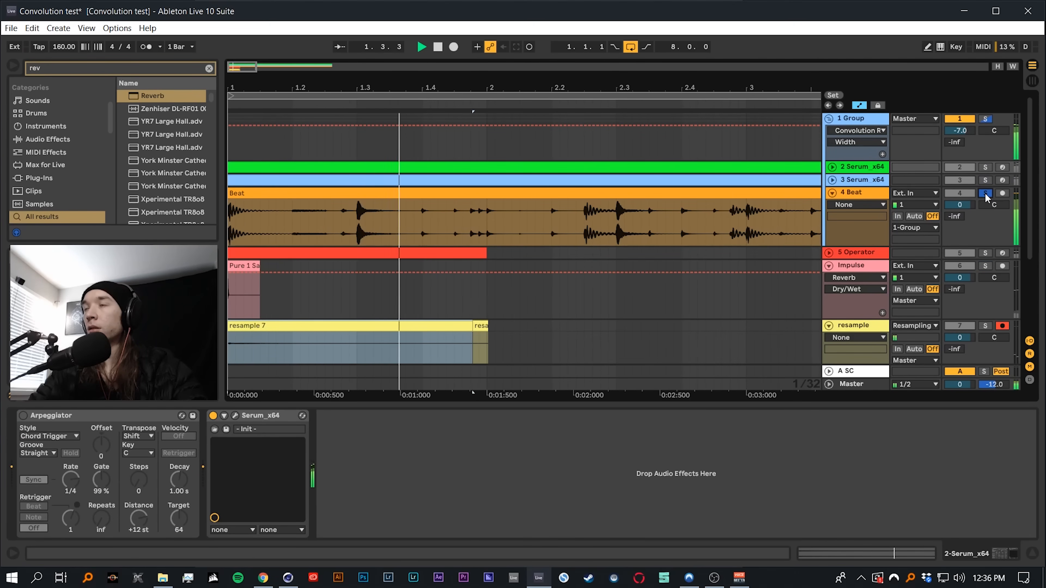
{"action": "key", "text": "space"}
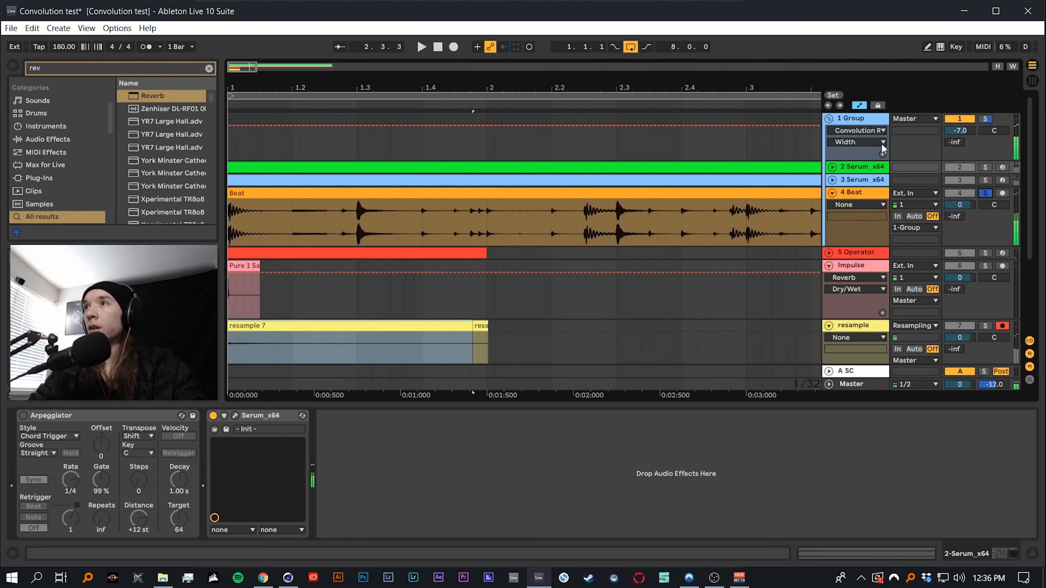
Move the Reverb from the Impulse track to the group, bypass Convolution Reverb Pro, and audition the beat
{"action": "left_click", "coordinate": [365, 263]}
{"action": "left_click", "coordinate": [367, 137]}
{"action": "key", "text": "space"}
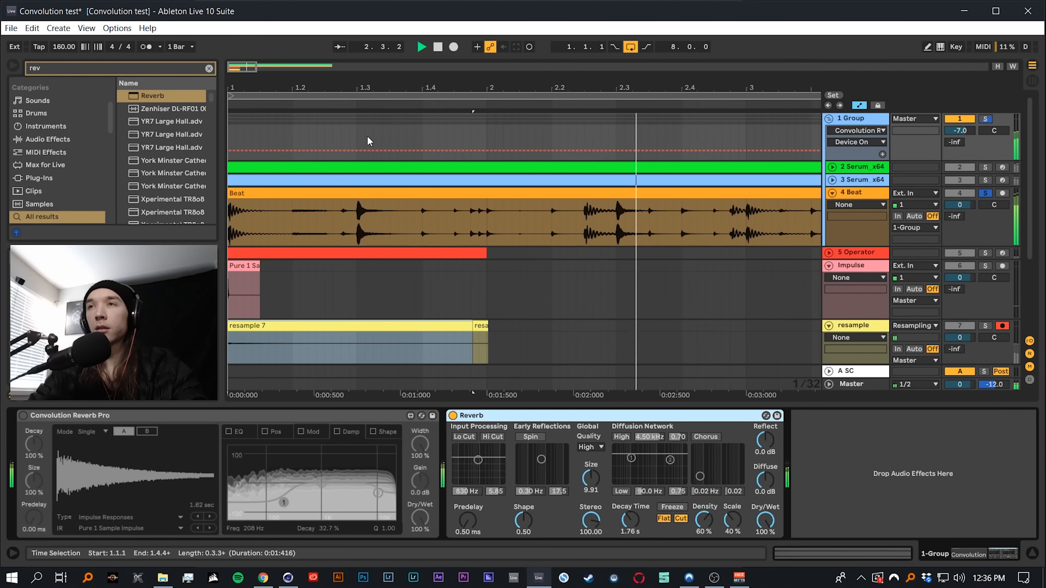
{"action": "key", "text": "space"}
Bypass the Reverb, re-enable Convolution Reverb Pro, and lower its Gain to -5.7 dB during playback
{"action": "left_click", "coordinate": [453, 415]}
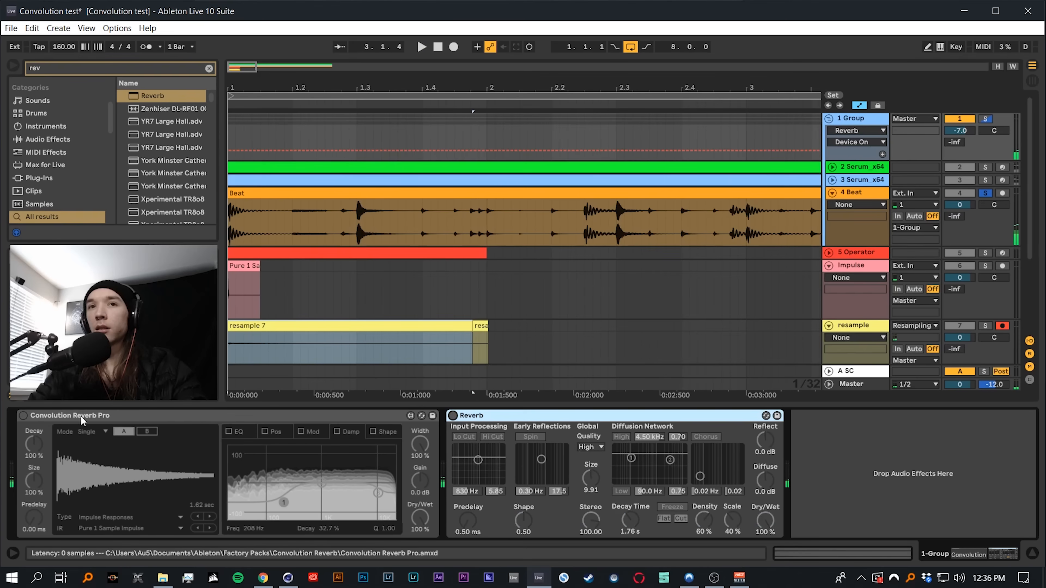
{"action": "left_click", "coordinate": [22, 416]}
{"action": "key", "text": "space"}
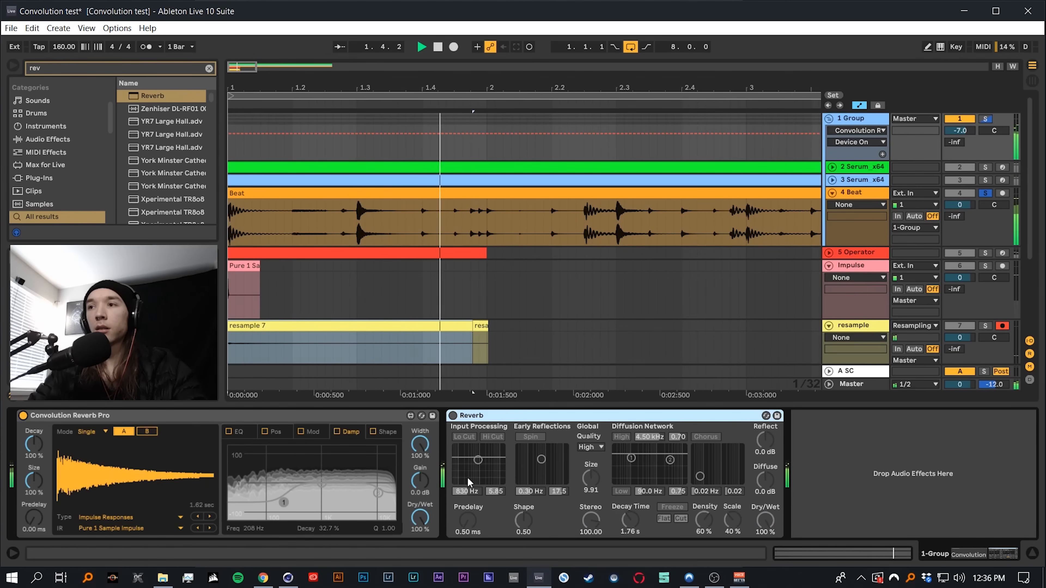
{"action": "left_click_drag", "start_coordinate": [420, 480], "coordinate": [420, 495]}
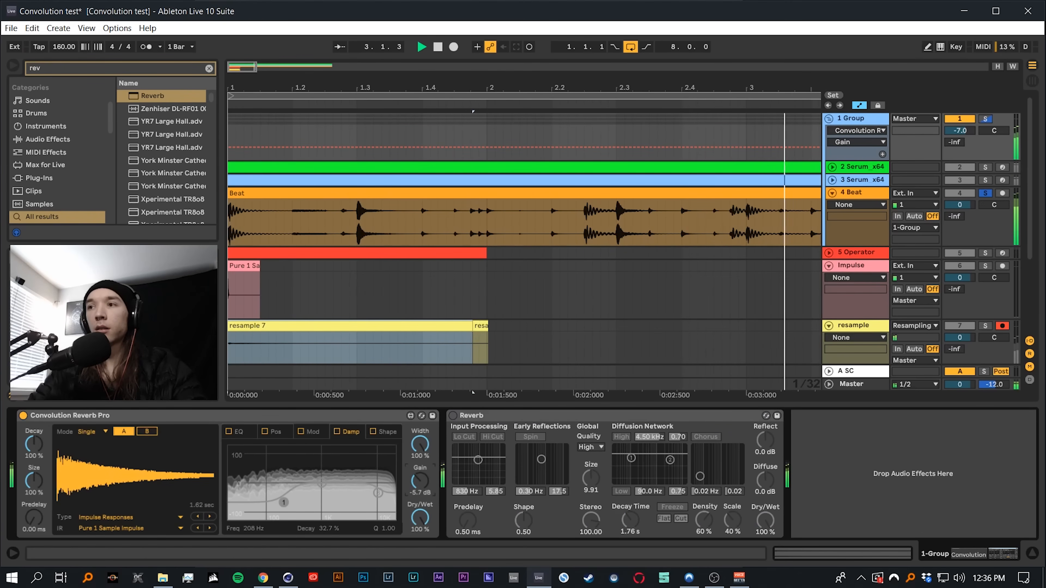
Stop playback, turn the group's Reverb back on, and bypass Convolution Reverb Pro
{"action": "key", "text": "space"}
{"action": "left_click", "coordinate": [453, 415]}
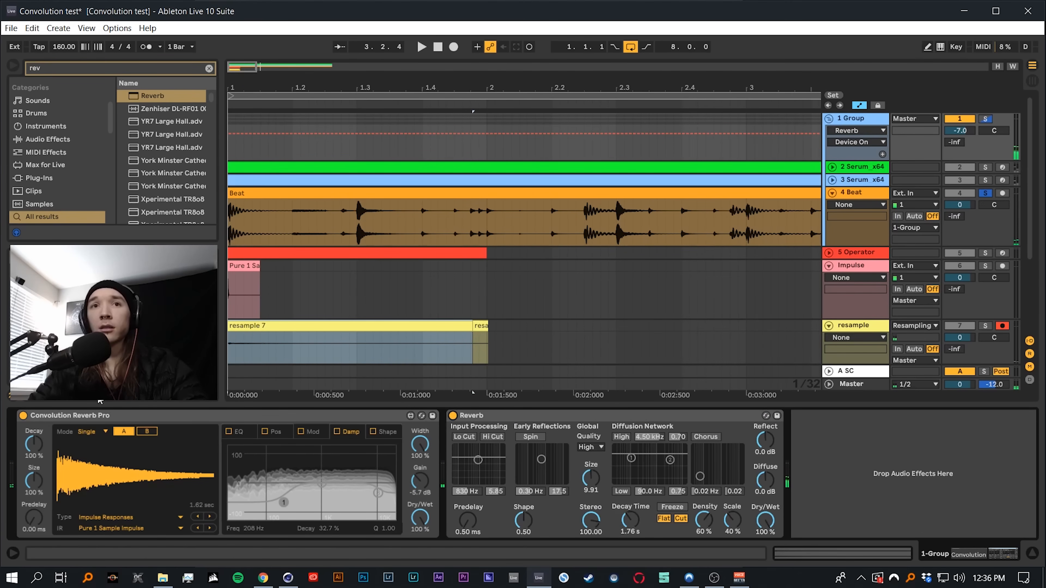
{"action": "left_click", "coordinate": [23, 416]}
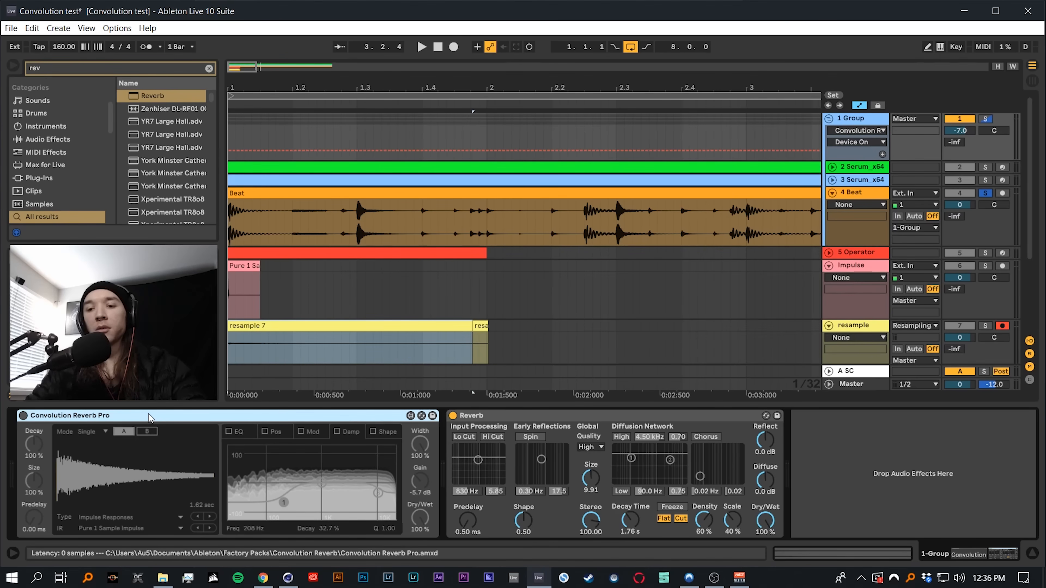
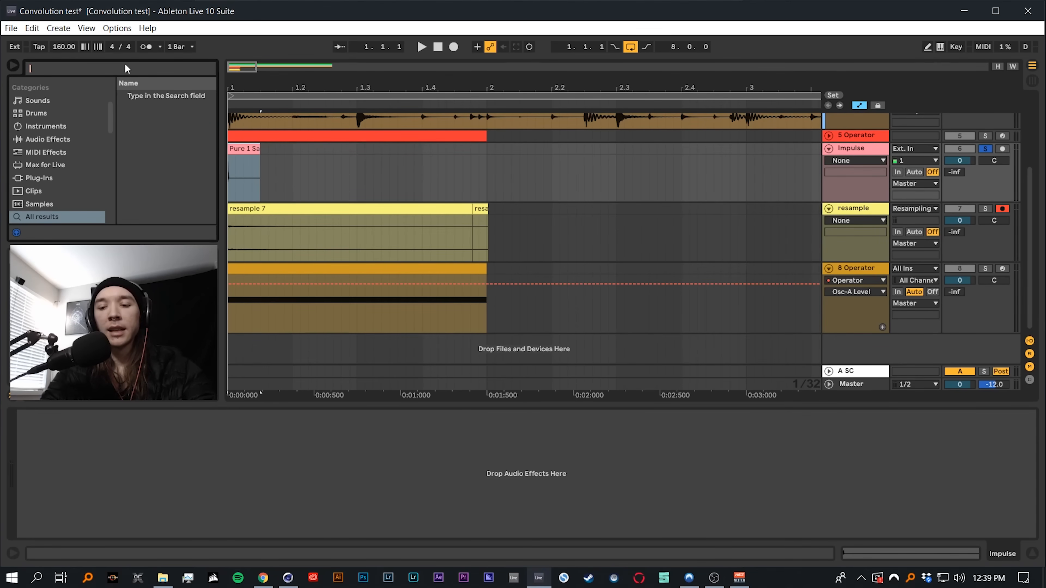
Search the browser for "delay", add the Delay effect to the Impulse track, and set its Dry/Wet to 100%
{"action": "type", "text": "delay"}
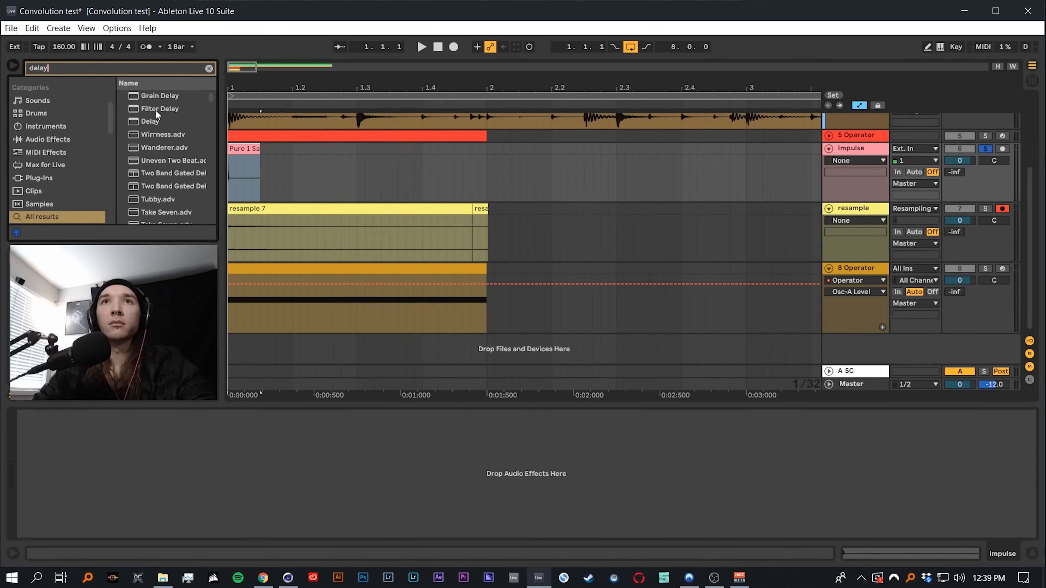
{"action": "left_click", "coordinate": [153, 120]}
{"action": "double_click", "coordinate": [152, 121]}
{"action": "left_click_drag", "start_coordinate": [245, 517], "coordinate": [245, 474]}
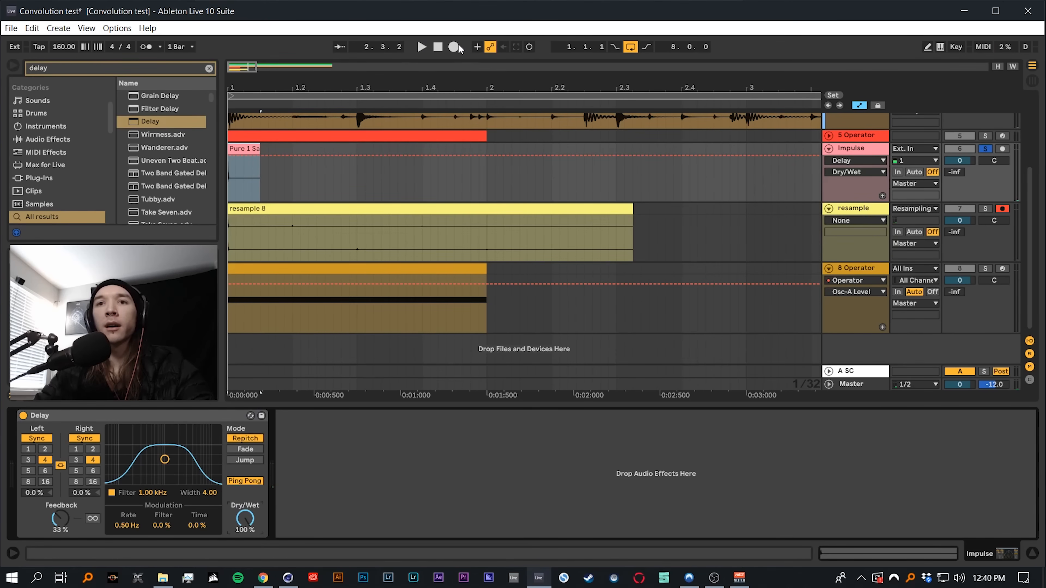
Record the delayed impulse onto the resample track and load the new clip into the group's Convolution Reverb Pro
{"action": "left_click", "coordinate": [455, 46]}
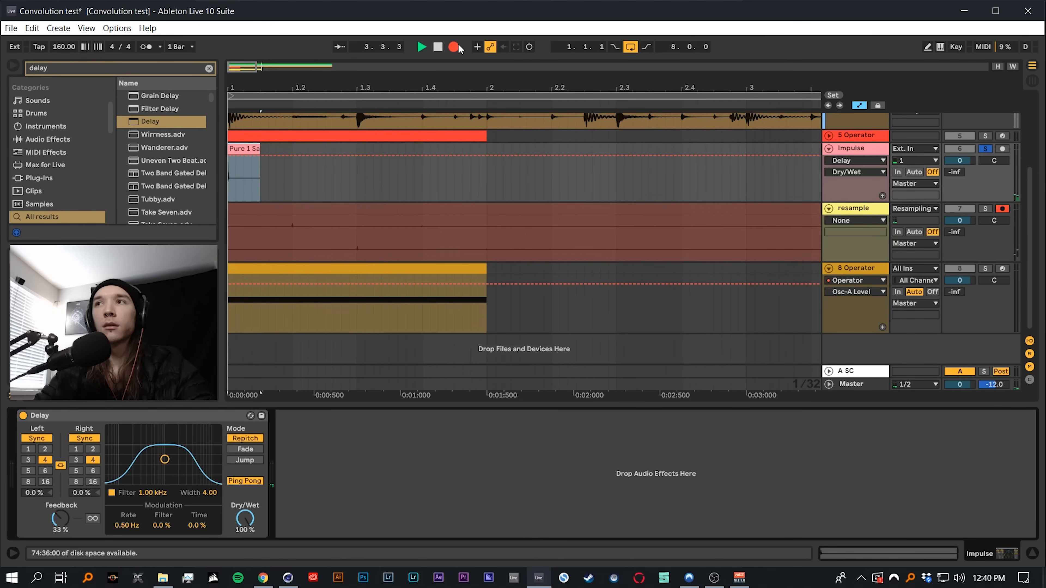
{"action": "key", "text": "space"}
{"action": "scroll", "coordinate": [585, 202], "scroll_direction": "up", "scroll_amount": 3}
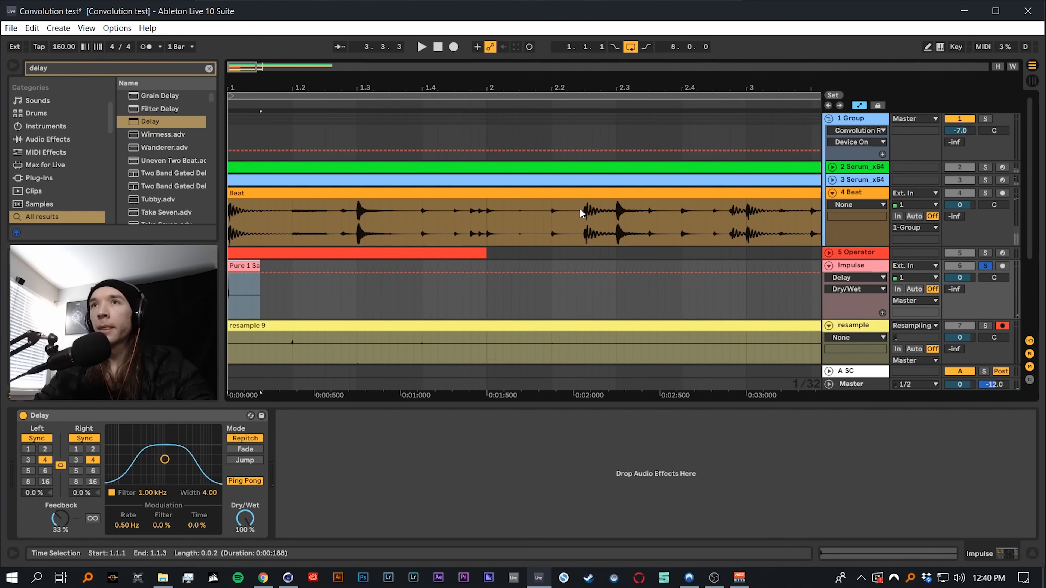
{"action": "left_click", "coordinate": [470, 143]}
{"action": "scroll", "coordinate": [429, 309], "scroll_direction": "down", "scroll_amount": 3}
{"action": "left_click_drag", "start_coordinate": [350, 251], "coordinate": [153, 471]}
Delete the Reverb from the group and lower Convolution Reverb Pro's Dry/Wet to 34.6%
{"action": "left_click", "coordinate": [477, 420]}
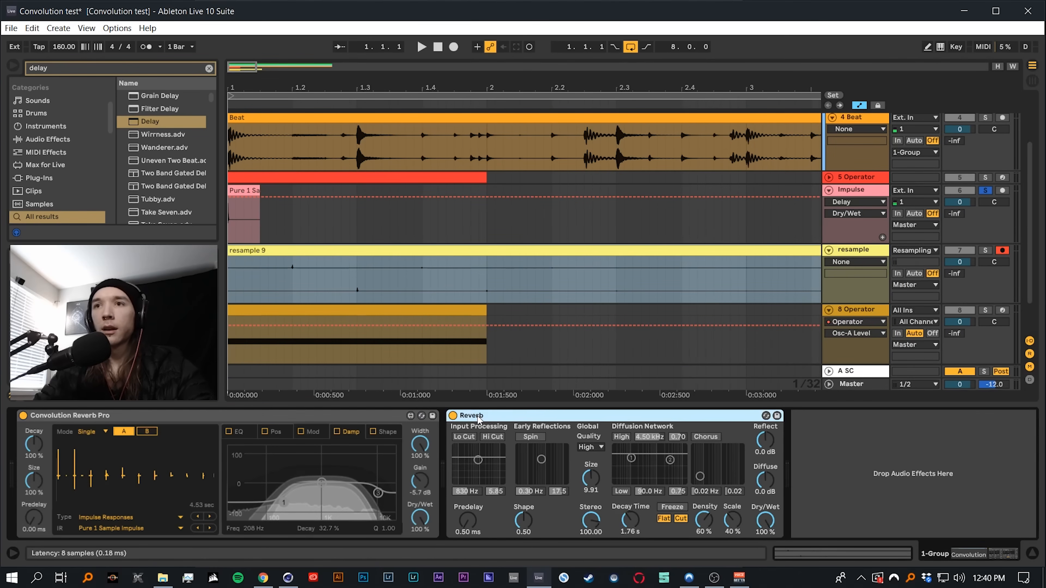
{"action": "key", "text": "Delete"}
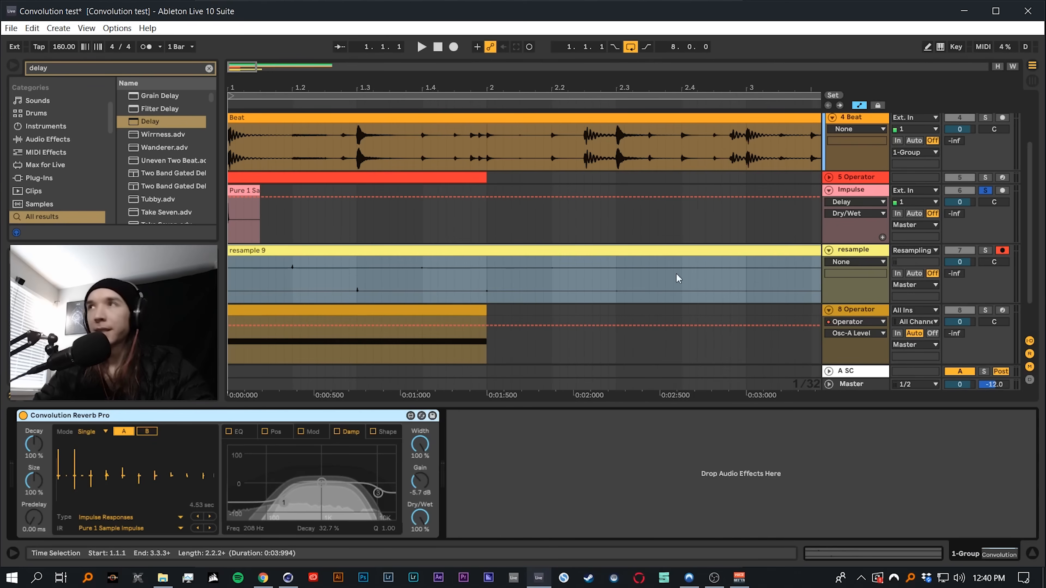
{"action": "scroll", "coordinate": [905, 136], "scroll_direction": "up", "scroll_amount": 3}
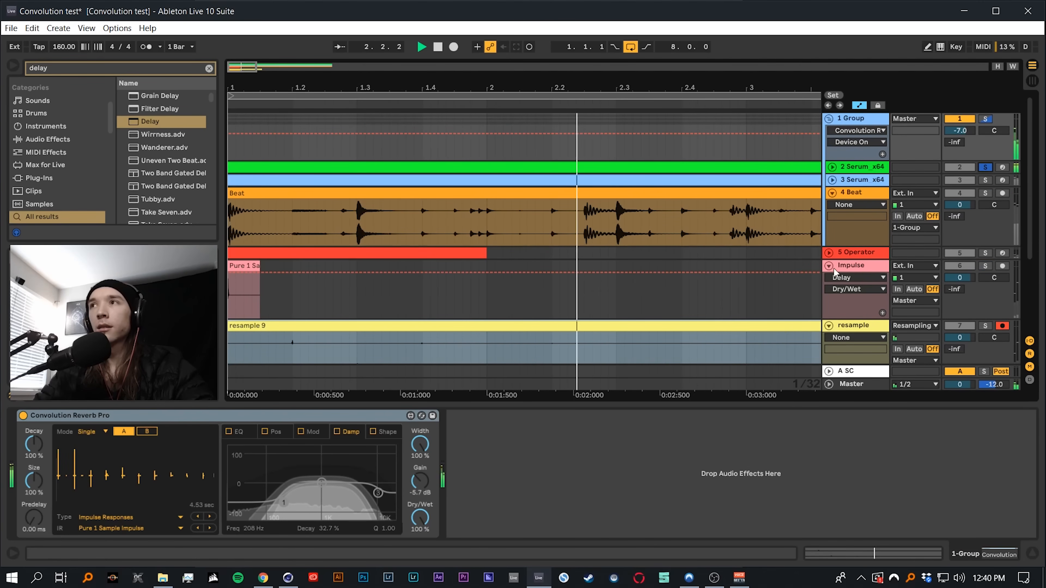
{"action": "left_click_drag", "start_coordinate": [420, 518], "coordinate": [420, 544]}
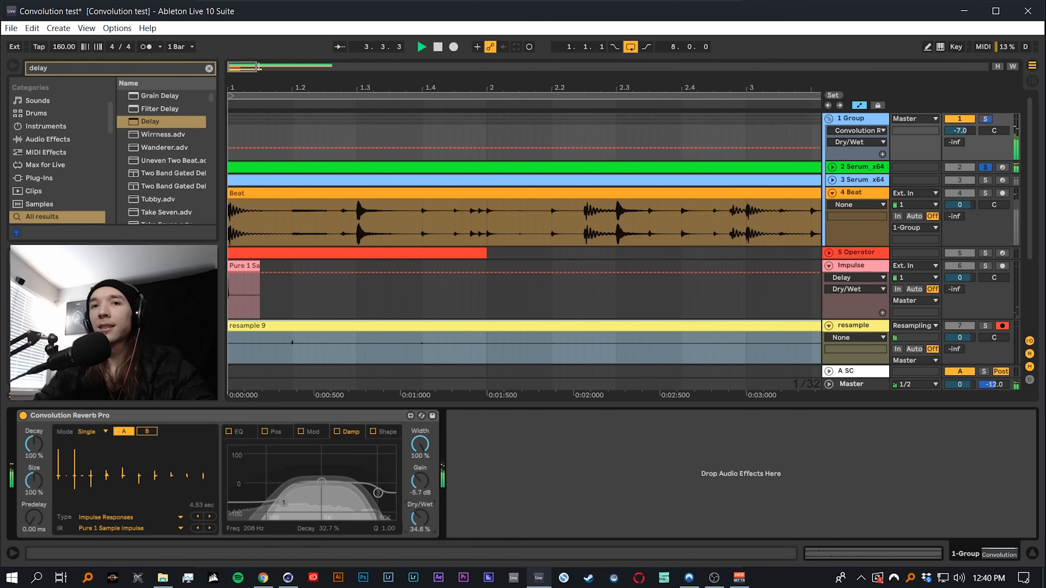
Solo the 3 Serum track and the Beat track in turn, auditioning each through the delay impulse response
{"action": "left_click", "coordinate": [985, 181]}
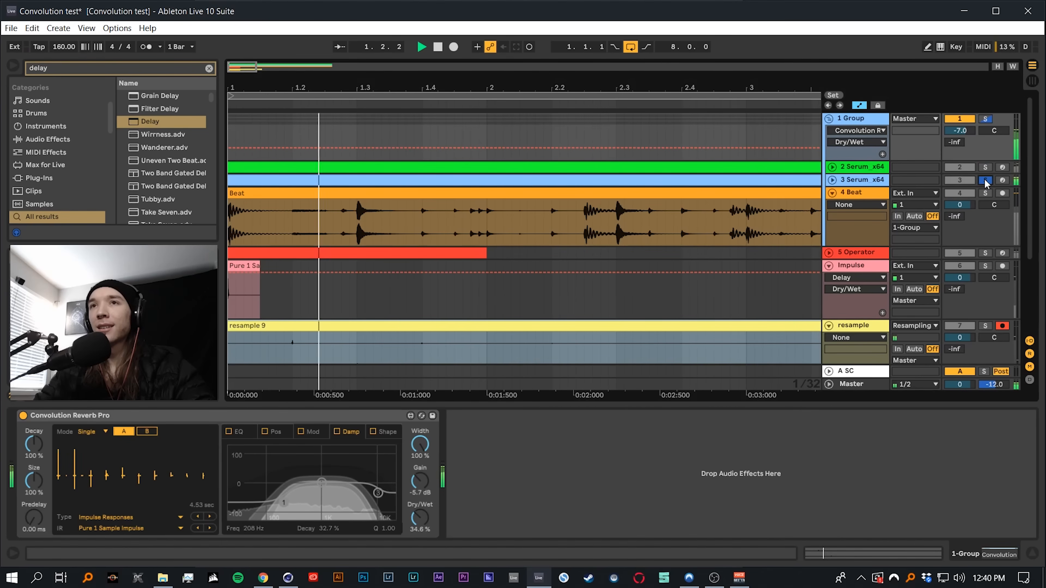
{"action": "key", "text": "space"}
{"action": "left_click", "coordinate": [984, 193]}
{"action": "key", "text": "space"}
{"action": "key", "text": "space"}
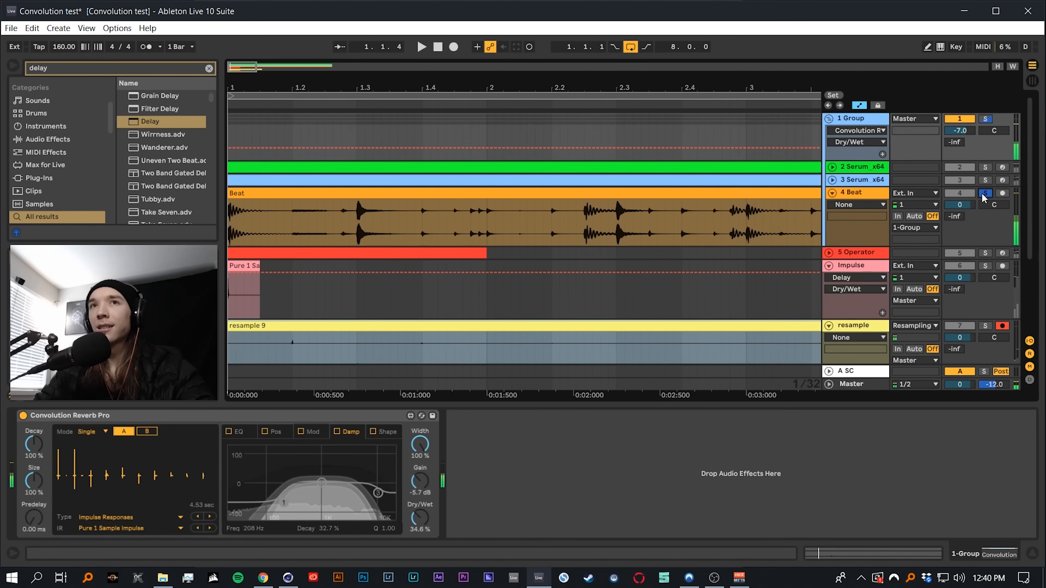
{"action": "key", "text": "space"}
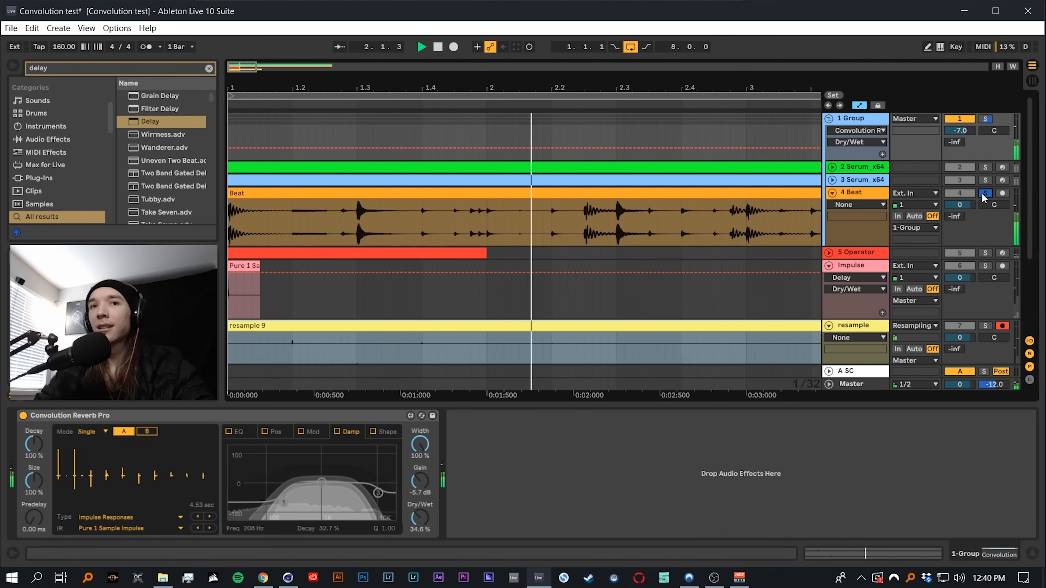
Search the browser for "rev" and add the Reverb effect after Delay on the soloed Impulse track
{"action": "key", "text": "space"}
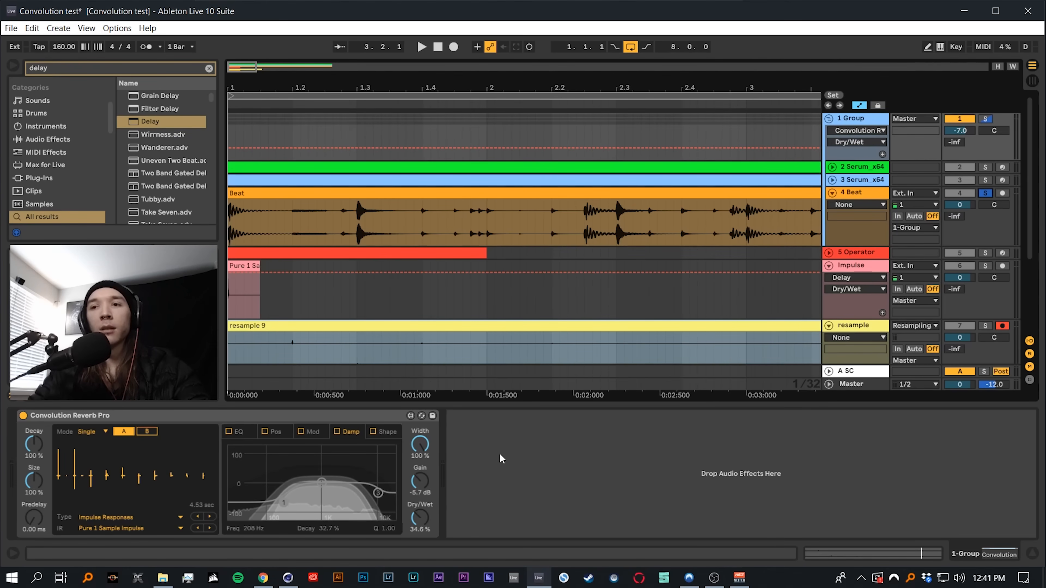
{"action": "left_click", "coordinate": [138, 432]}
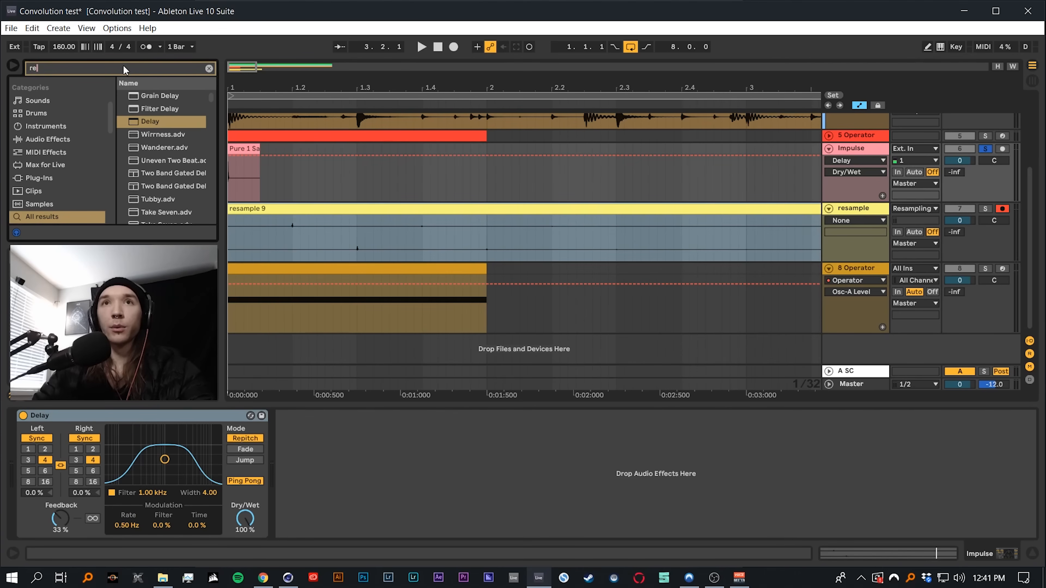
{"action": "type", "text": "rev"}
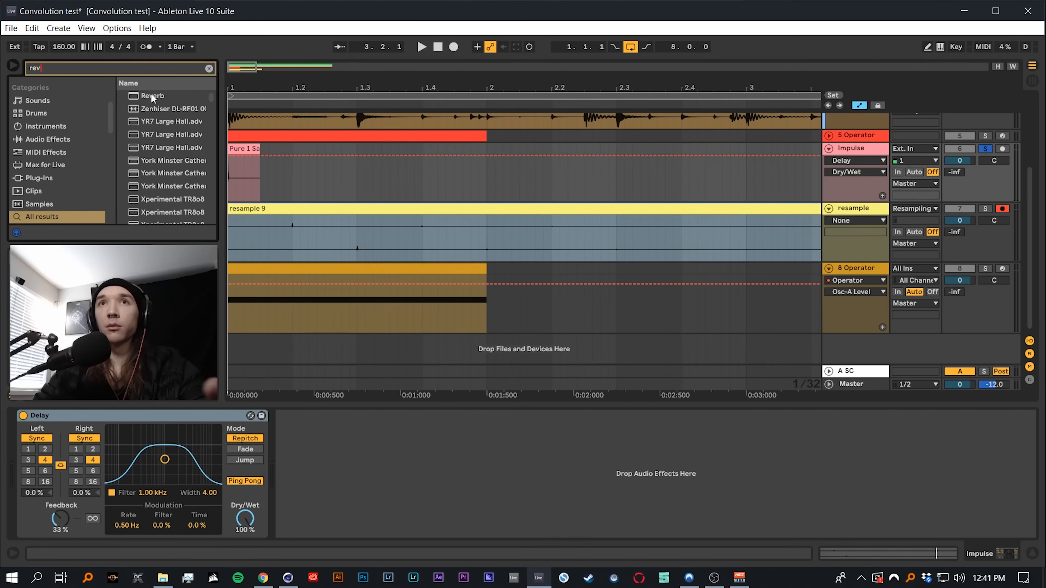
{"action": "double_click", "coordinate": [153, 96]}
{"action": "key", "text": "space"}
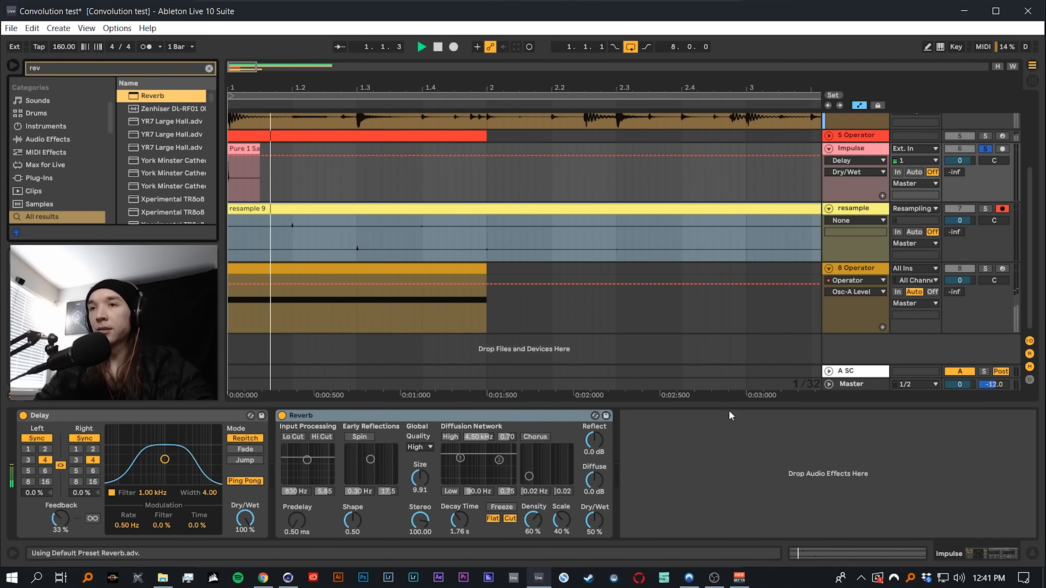
Set the Reverb's Size to 1.48 and Decay Time to 432 ms, and enable Spin in its early reflections
{"action": "key", "text": "space"}
{"action": "key", "text": "space"}
{"action": "left_click_drag", "start_coordinate": [422, 482], "coordinate": [458, 545]}
{"action": "key", "text": "space"}
{"action": "key", "text": "space"}
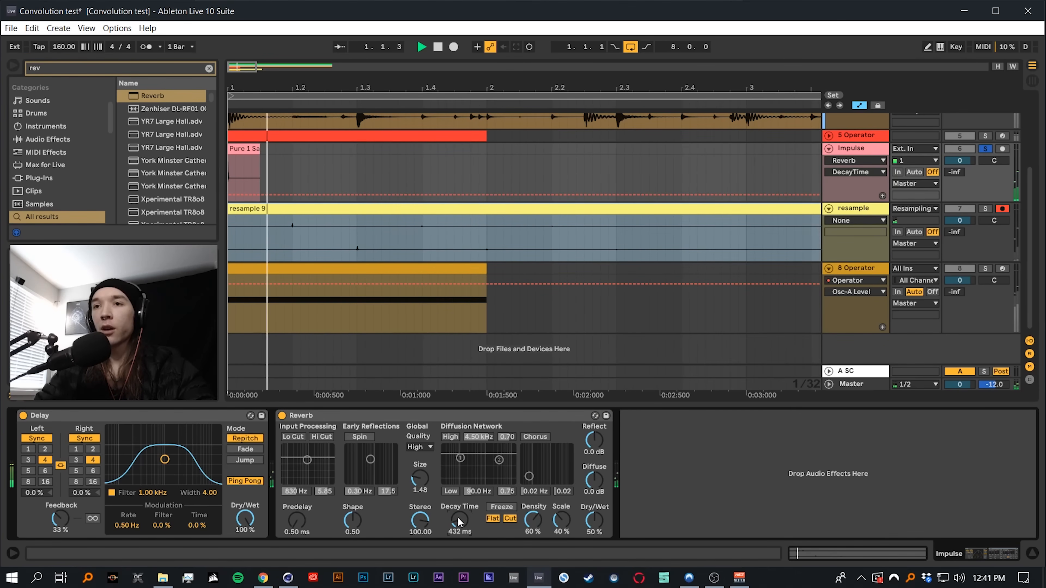
{"action": "left_click", "coordinate": [359, 437]}
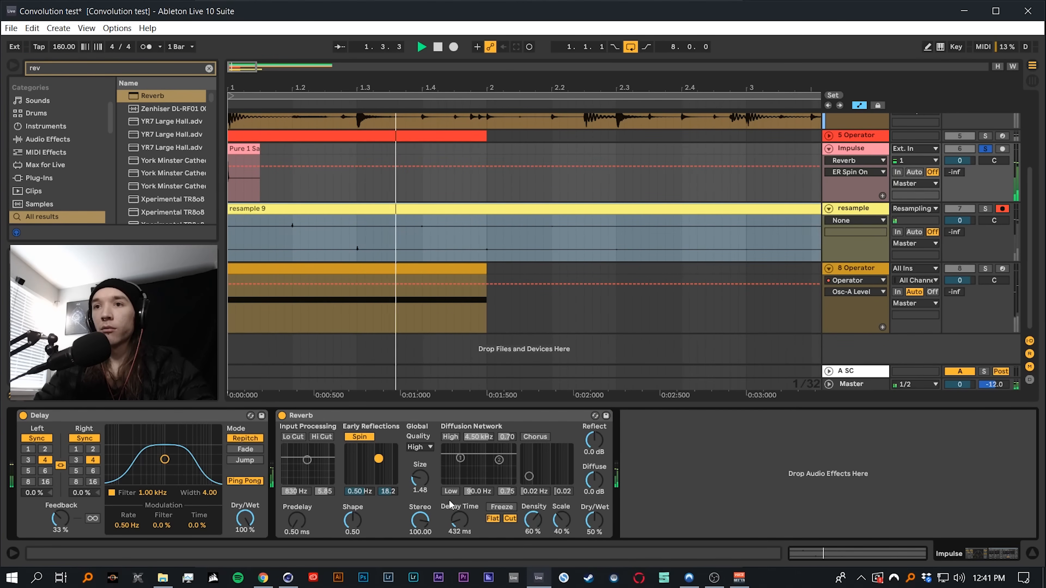
{"action": "key", "text": "space"}
Lengthen the Reverb's Decay Time to 2.01 s and enable its Low and High diffusion filters at 319 Hz and 7.06 kHz
{"action": "left_click_drag", "start_coordinate": [460, 520], "coordinate": [460, 511]}
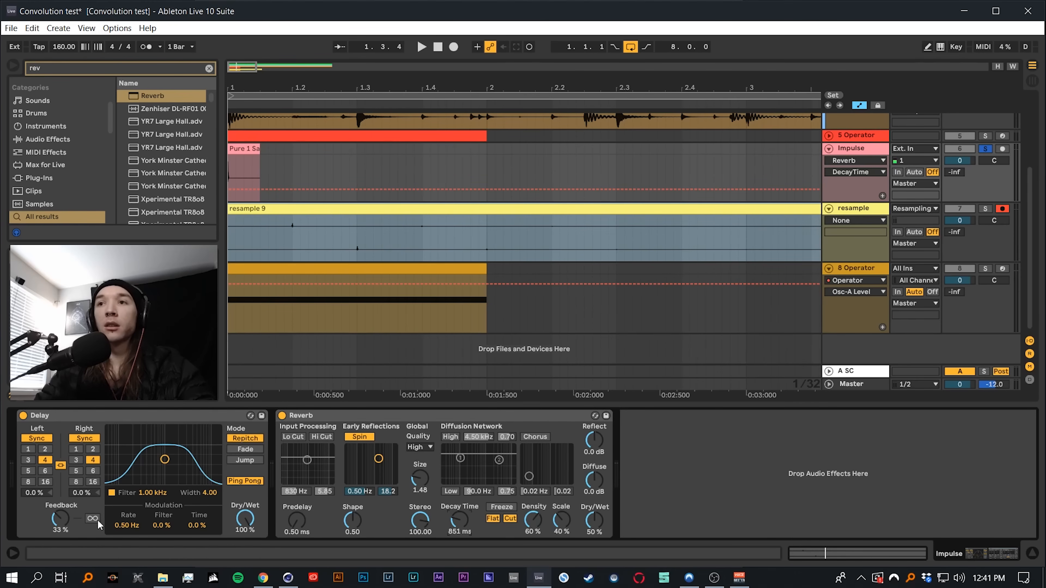
{"action": "scroll", "coordinate": [784, 172], "scroll_direction": "up", "scroll_amount": 3}
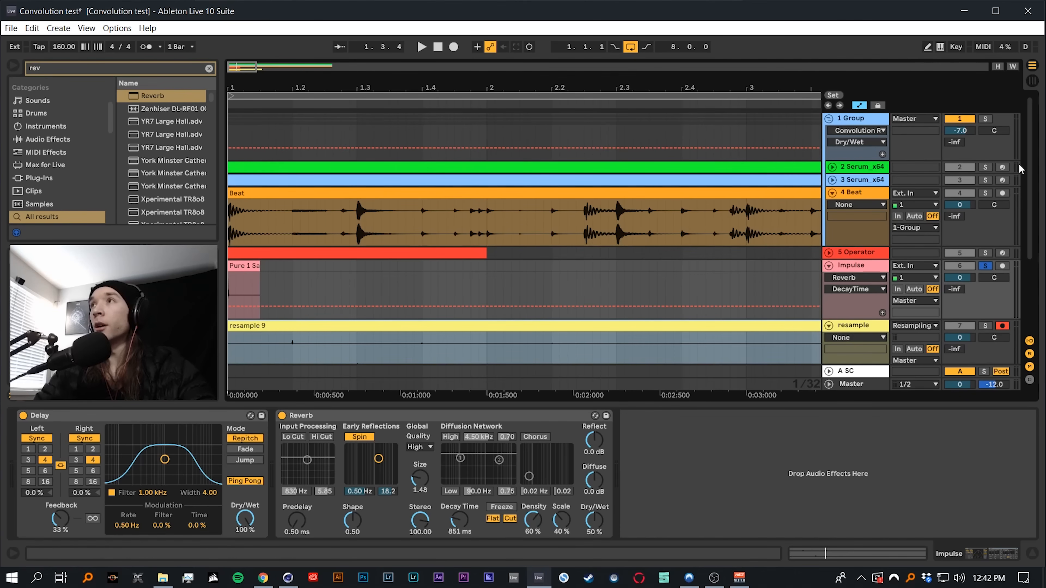
{"action": "scroll", "coordinate": [783, 172], "scroll_direction": "down", "scroll_amount": 3}
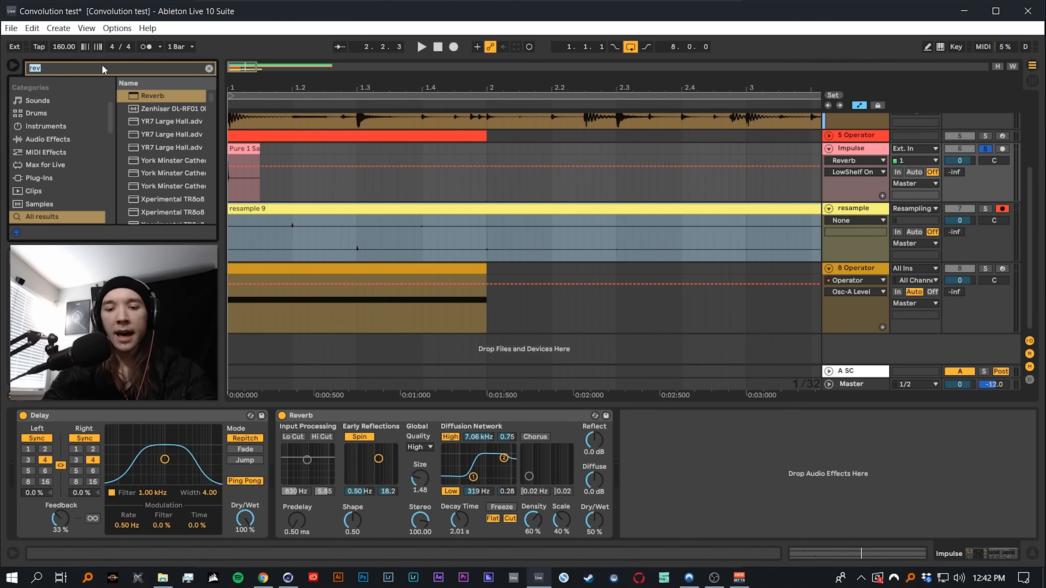
Search the browser for "flang", add Flanger after the Reverb on the Impulse track, and start playback
{"action": "type", "text": "flang"}
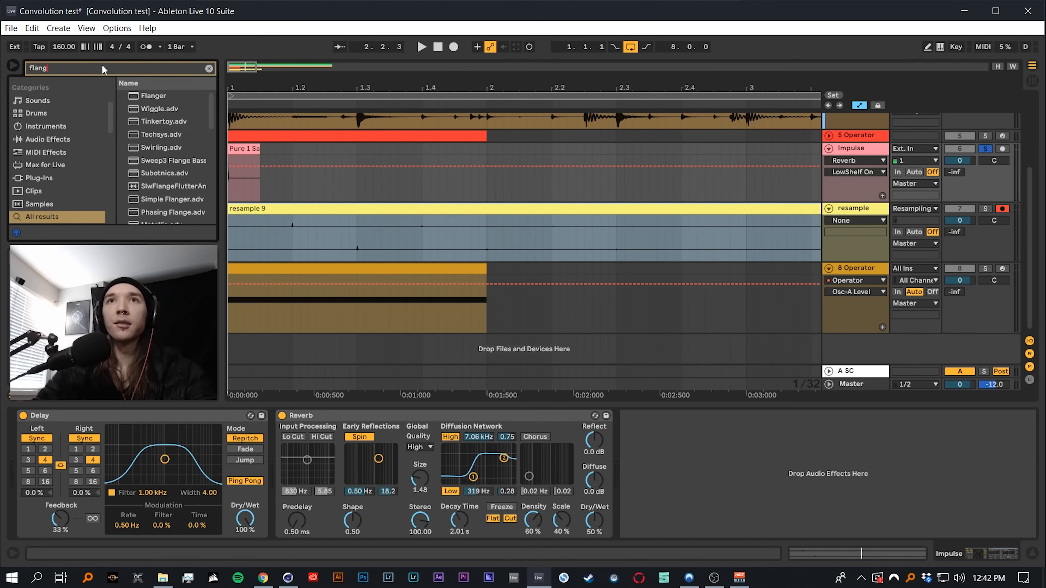
{"action": "key", "text": "Down"}
{"action": "key", "text": "Return"}
{"action": "key", "text": "space"}
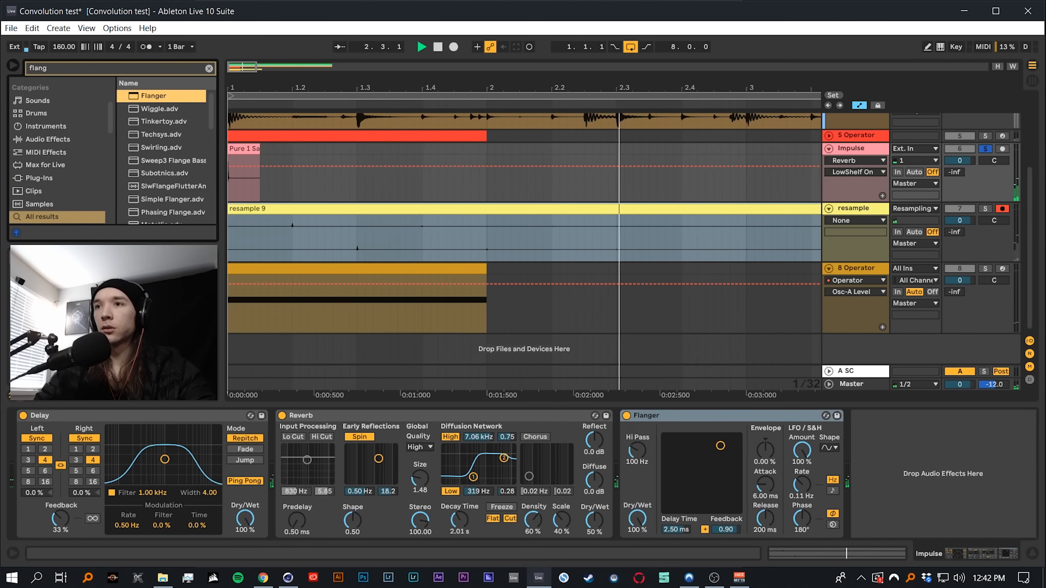
Set the Flanger's Delay Time to 3.04 ms, Feedback to 0.88 and LFO Amount to 57.9%, auditioning the impulse
{"action": "left_click_drag", "start_coordinate": [731, 500], "coordinate": [725, 443]}
{"action": "key", "text": "space"}
{"action": "key", "text": "space"}
{"action": "key", "text": "space"}
{"action": "key", "text": "space"}
{"action": "left_click_drag", "start_coordinate": [798, 451], "coordinate": [798, 484]}
{"action": "left_click_drag", "start_coordinate": [726, 443], "coordinate": [724, 448]}
Record the delayed, reverberated and flanged impulse onto the resample track and load the clip into the group's Convolution Reverb Pro
{"action": "key", "text": "space"}
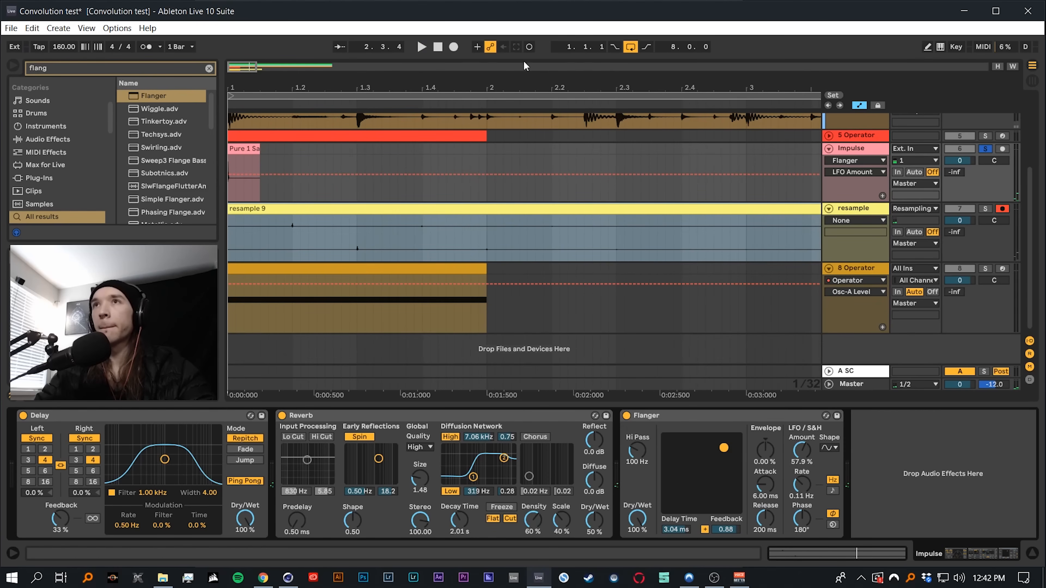
{"action": "left_click", "coordinate": [456, 47]}
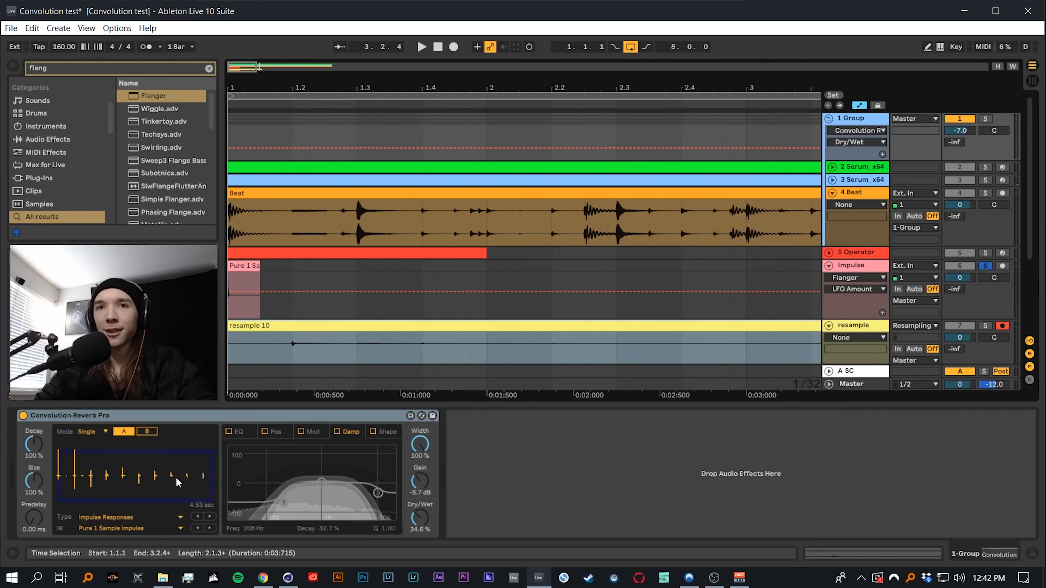
{"action": "left_click_drag", "start_coordinate": [178, 482], "coordinate": [178, 483]}
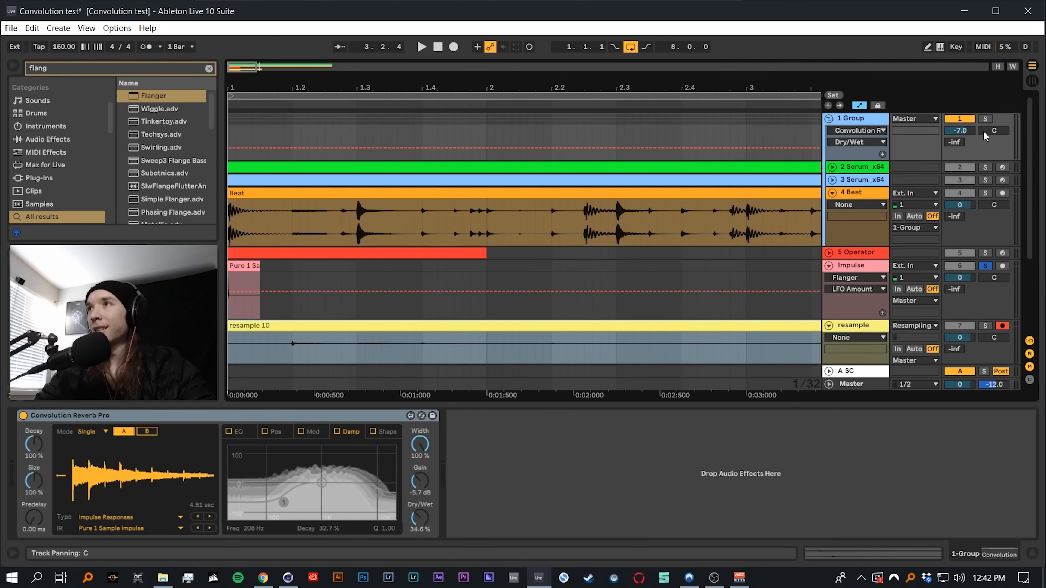
Solo the 2 Serum and 3 Serum tracks in turn, auditioning each through the new impulse response
{"action": "left_click", "coordinate": [986, 167]}
{"action": "key", "text": "space"}
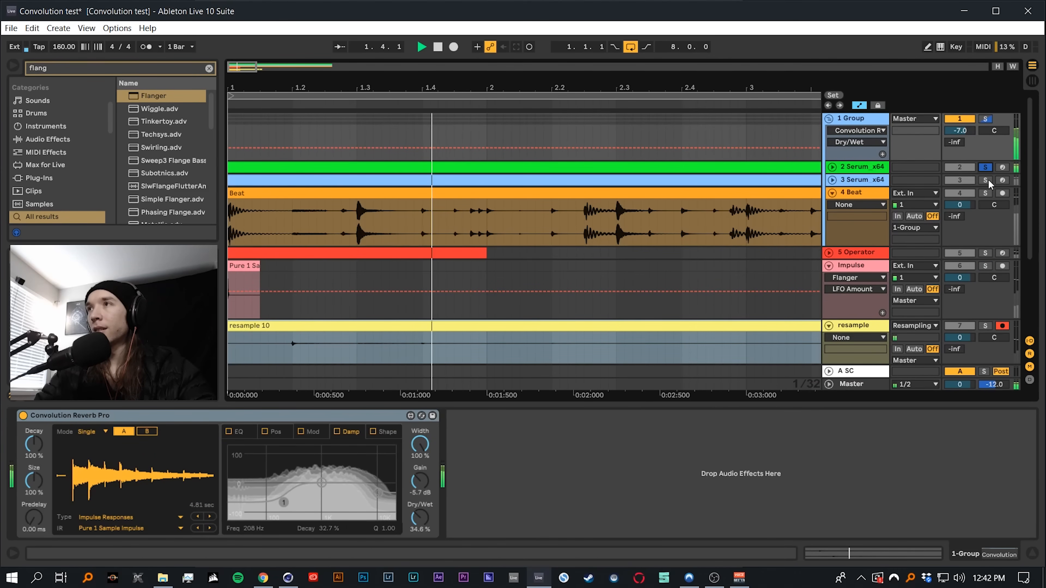
{"action": "key", "text": "space"}
{"action": "left_click", "coordinate": [986, 180]}
{"action": "key", "text": "space"}
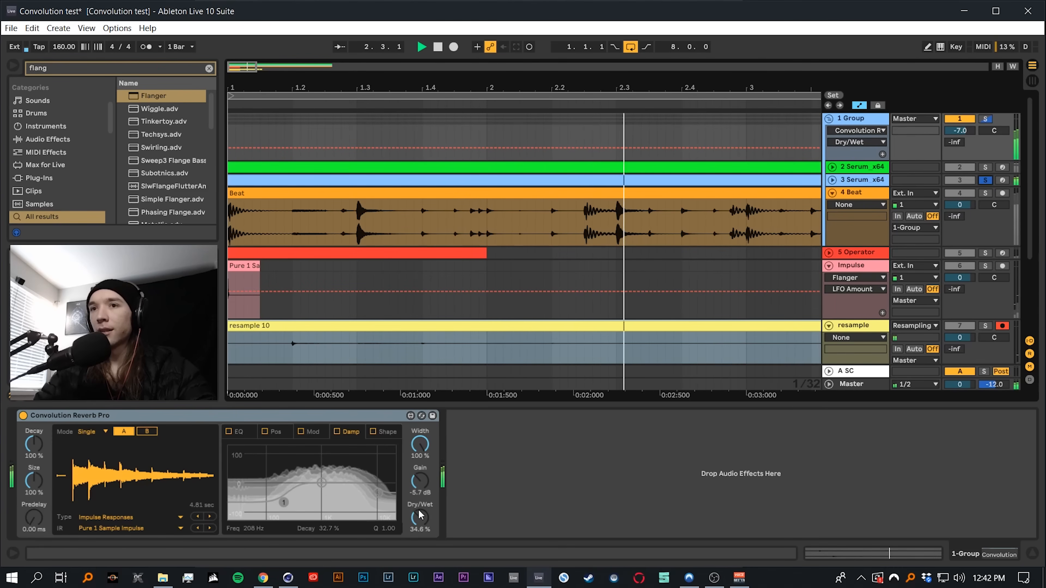
Raise Convolution Reverb Pro's Gain to 2.8 dB and set Dry/Wet to 30.7%, auditioning 3 Serum, 2 Serum and Beat in turn
{"action": "left_click_drag", "start_coordinate": [420, 518], "coordinate": [423, 474]}
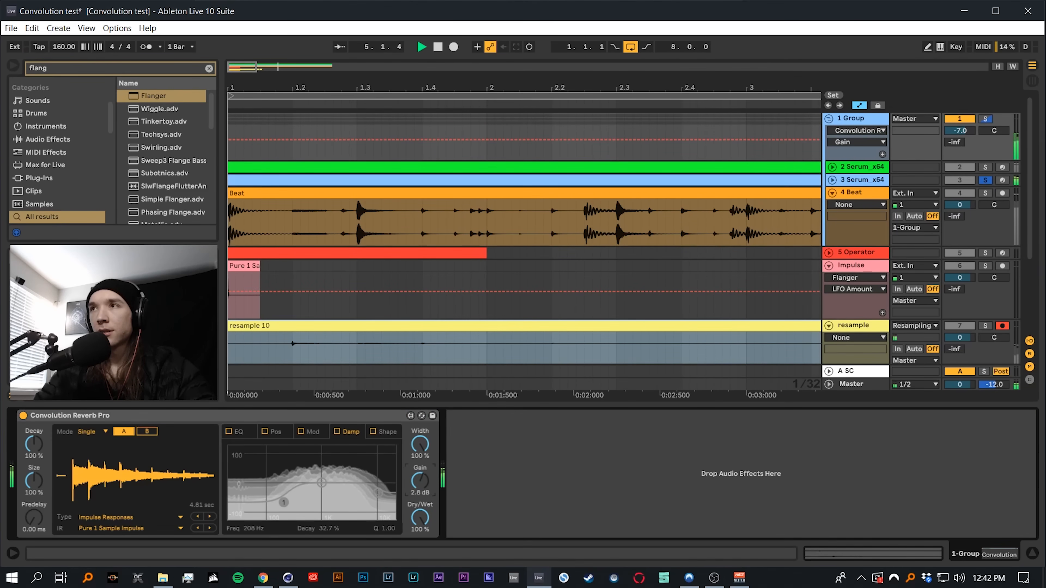
{"action": "left_click", "coordinate": [984, 168]}
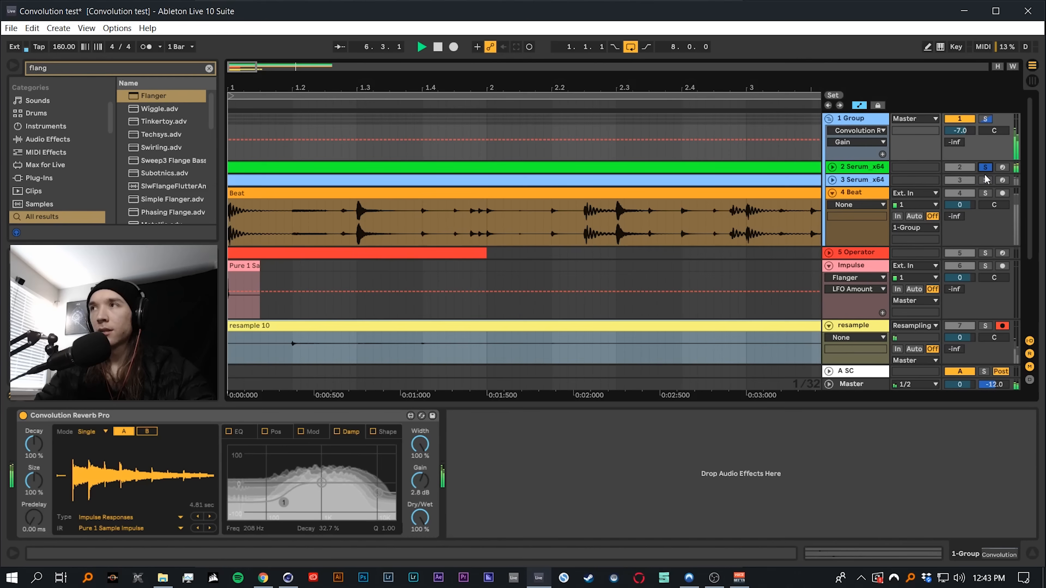
{"action": "left_click", "coordinate": [985, 193]}
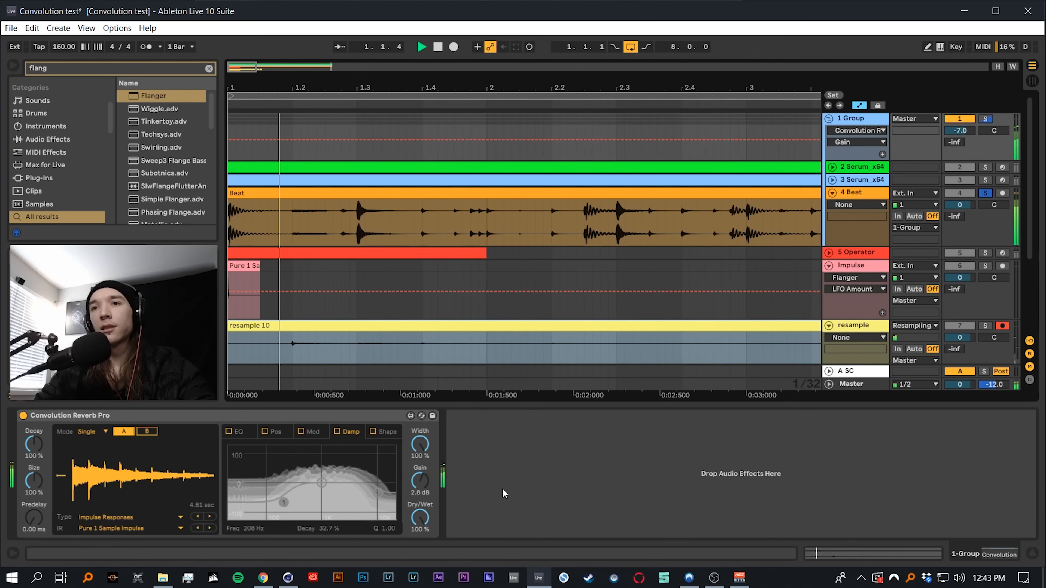
{"action": "left_click_drag", "start_coordinate": [420, 517], "coordinate": [420, 538]}
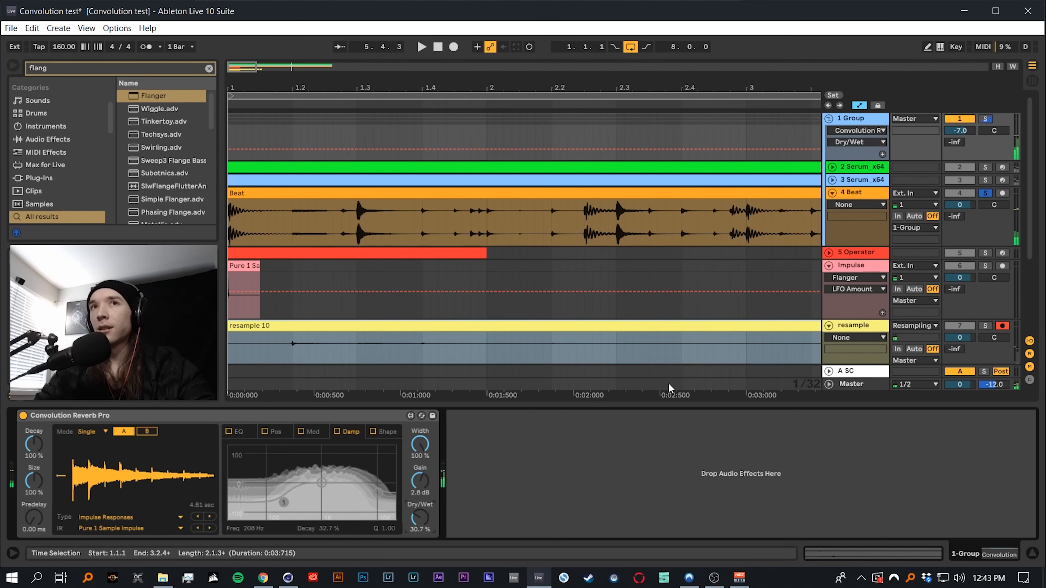
Solo the 8 Operator track and deactivate its Corpus, Auto Pan and EQ Eight devices
{"action": "scroll", "coordinate": [532, 262], "scroll_direction": "down", "scroll_amount": 3}
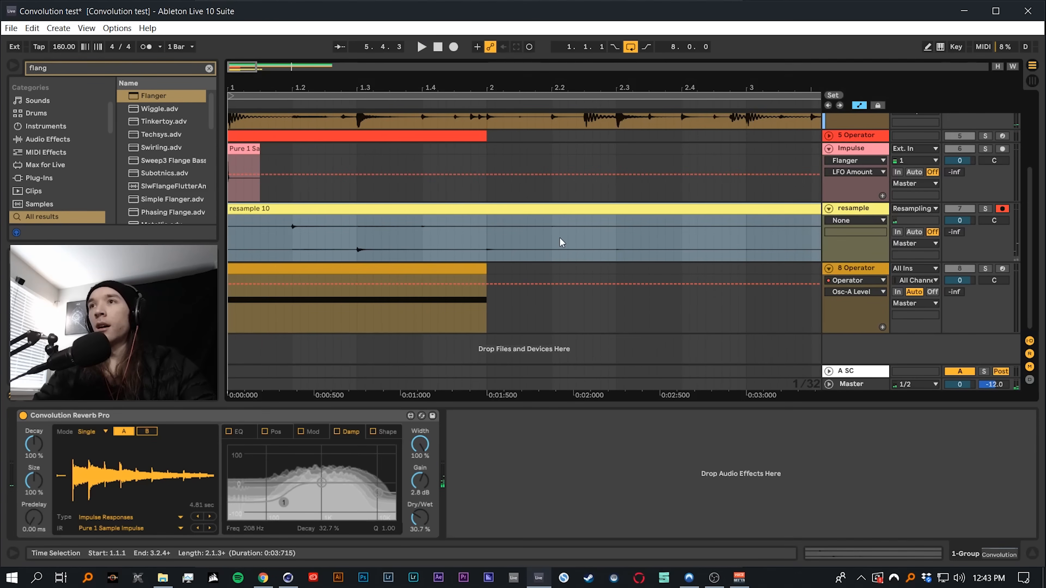
{"action": "left_click", "coordinate": [668, 212]}
{"action": "left_click", "coordinate": [444, 270]}
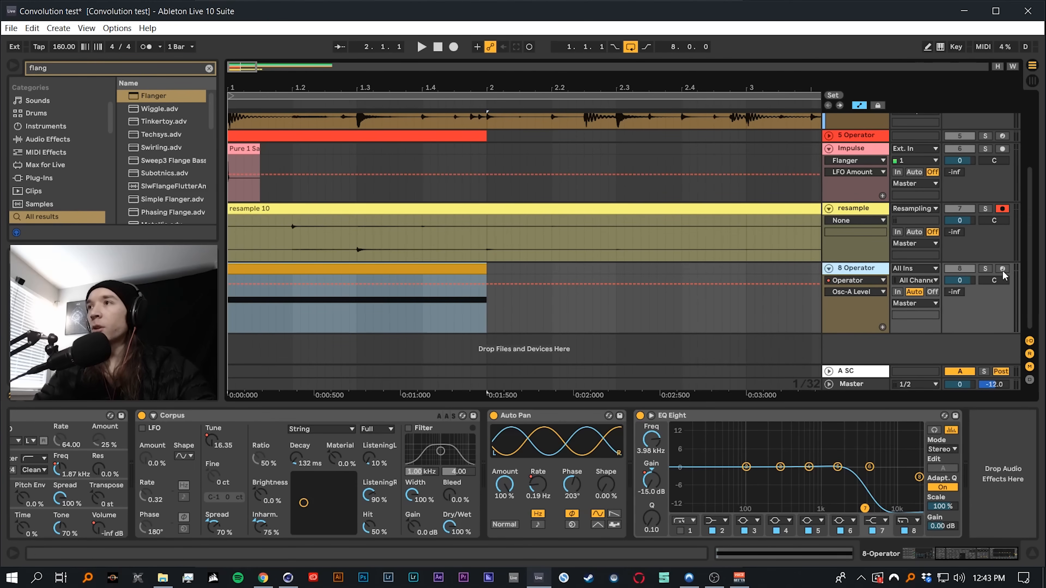
{"action": "left_click", "coordinate": [985, 269]}
{"action": "left_click", "coordinate": [664, 416]}
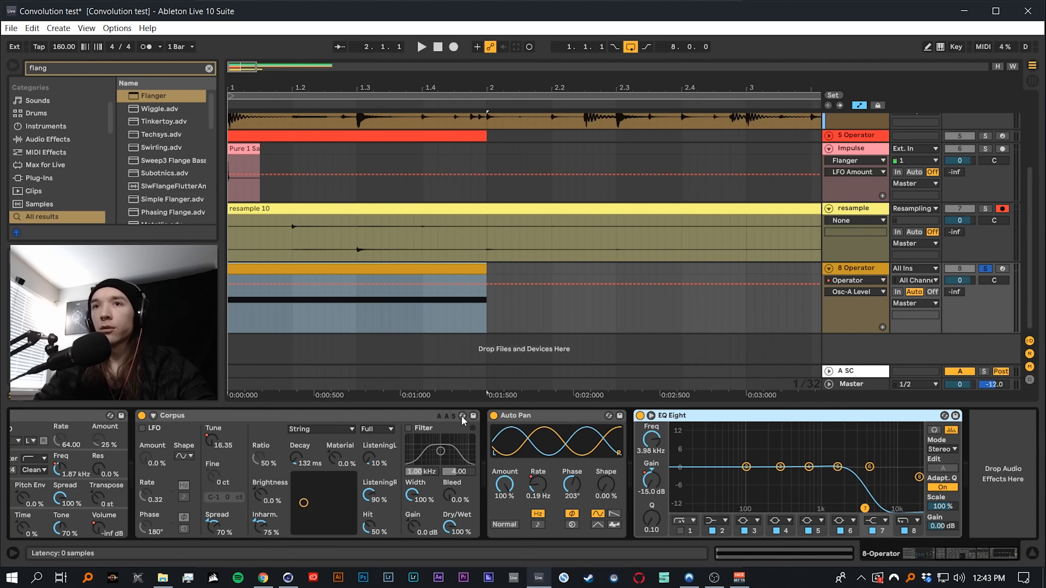
{"action": "left_click", "coordinate": [240, 416], "text": "shift"}
{"action": "key", "text": "0"}
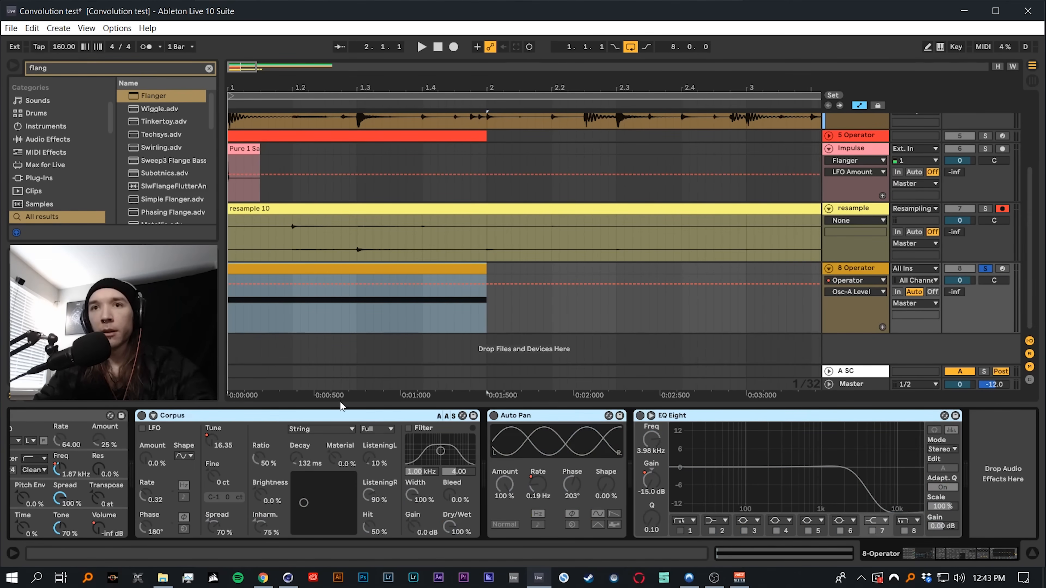
Show Operator's Volume automation, shorten the 8 Operator clip to a brief blip at bar 1, and play it
{"action": "scroll", "coordinate": [355, 460], "scroll_direction": "left", "scroll_amount": 5}
{"action": "right_click", "coordinate": [476, 527]}
{"action": "left_click", "coordinate": [437, 297]}
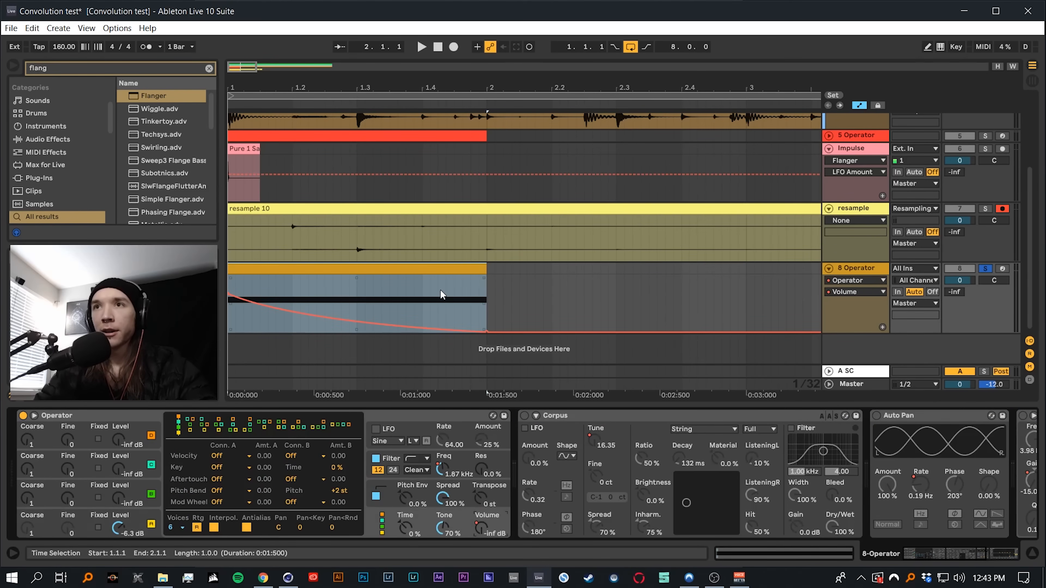
{"action": "left_click_drag", "start_coordinate": [484, 270], "coordinate": [235, 303]}
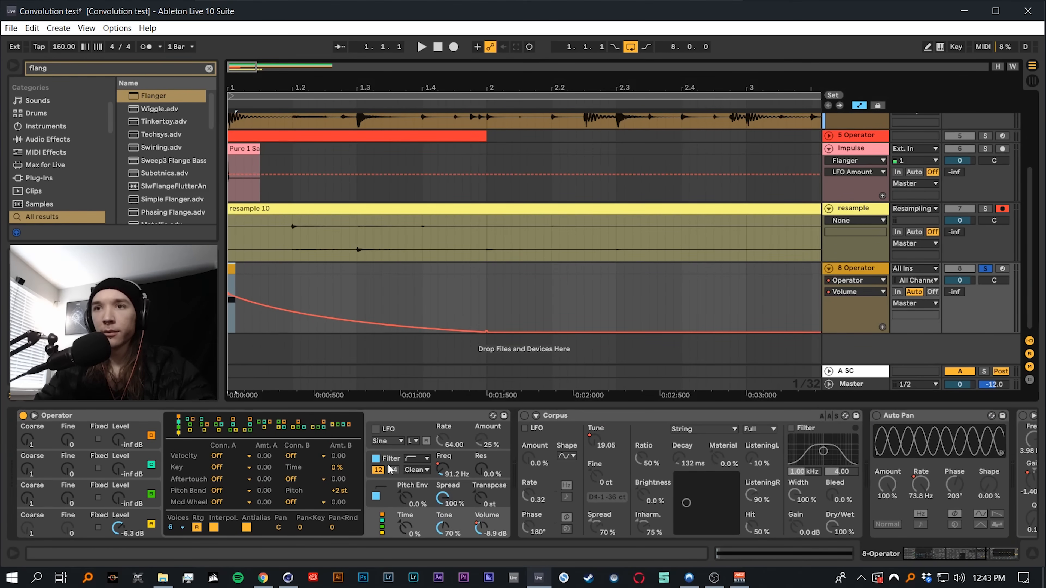
{"action": "key", "text": "space"}
{"action": "key", "text": "space"}
Shift the short Operator clip slightly later and shape a steep Volume decay curve across it, with Operator's filter off
{"action": "scroll", "coordinate": [232, 288], "scroll_direction": "up", "scroll_amount": 10}
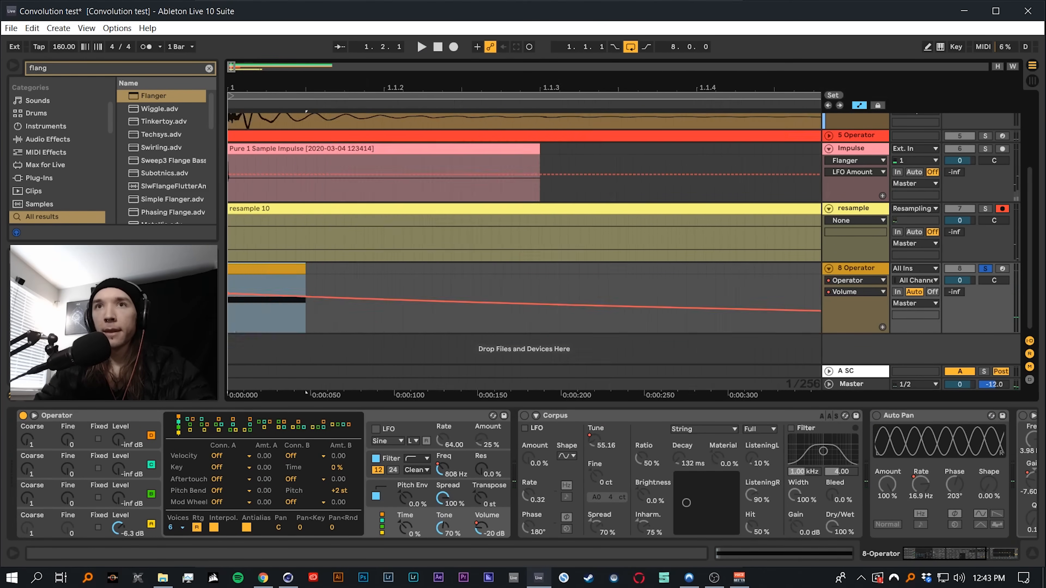
{"action": "left_click", "coordinate": [292, 269]}
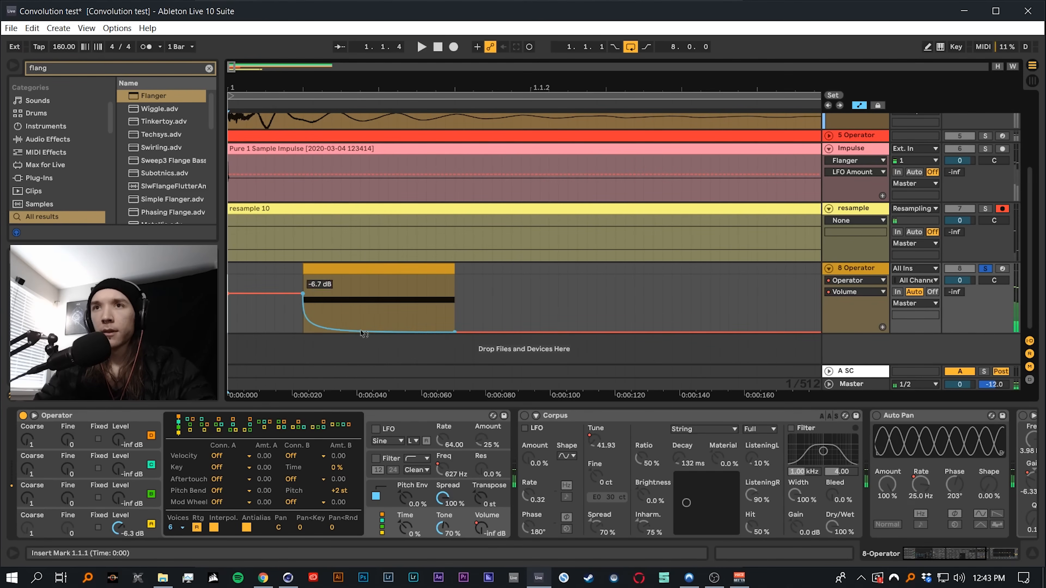
{"action": "scroll", "coordinate": [409, 354], "scroll_direction": "up", "scroll_amount": 3}
Record the short Operator noise burst onto the resample track and select the new clip
{"action": "left_click", "coordinate": [454, 47]}
{"action": "key", "text": "space"}
{"action": "left_click", "coordinate": [444, 283]}
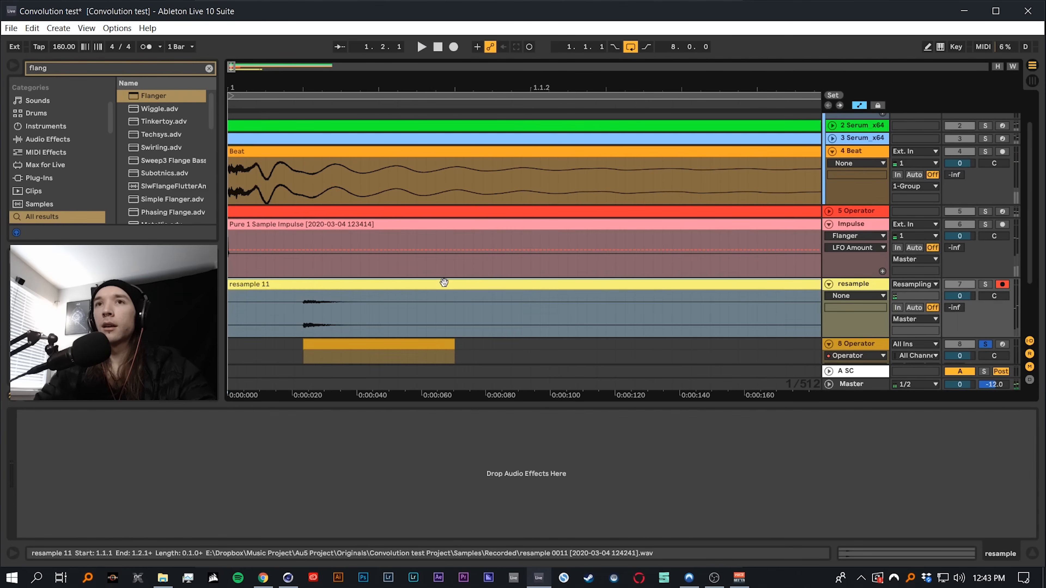
Trim the recorded burst clip to start at the sound's onset and load it into the group's Convolution Reverb Pro
{"action": "double_click", "coordinate": [244, 285]}
{"action": "mouse_move", "coordinate": [330, 369]}
{"action": "left_mouse_down"}
{"action": "mouse_move", "coordinate": [365, 369]}
{"action": "mouse_move", "coordinate": [367, 388]}
{"action": "mouse_move", "coordinate": [491, 412]}
{"action": "left_mouse_up"}
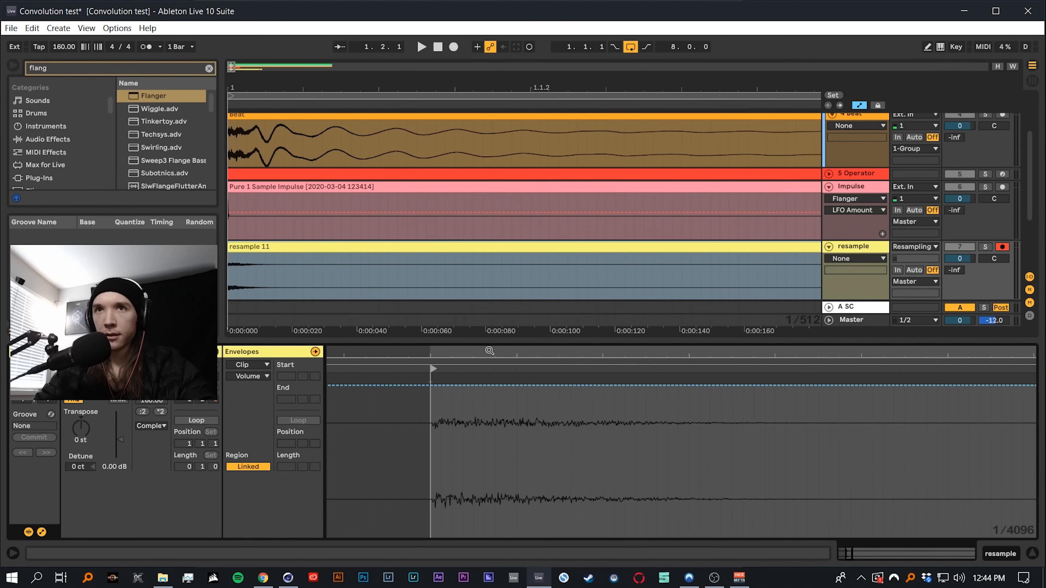
{"action": "left_click", "coordinate": [425, 244]}
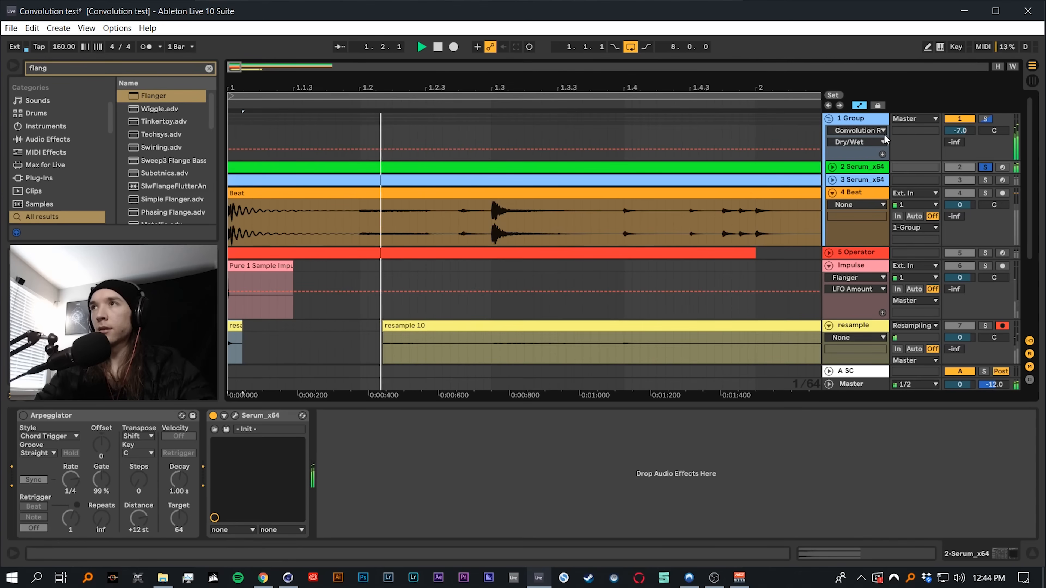
Audition 2 Serum with Convolution Reverb Pro's Dry/Wet at maximum, and lower Dry/Wet to 0% for comparison
{"action": "left_click_drag", "start_coordinate": [420, 518], "coordinate": [424, 461]}
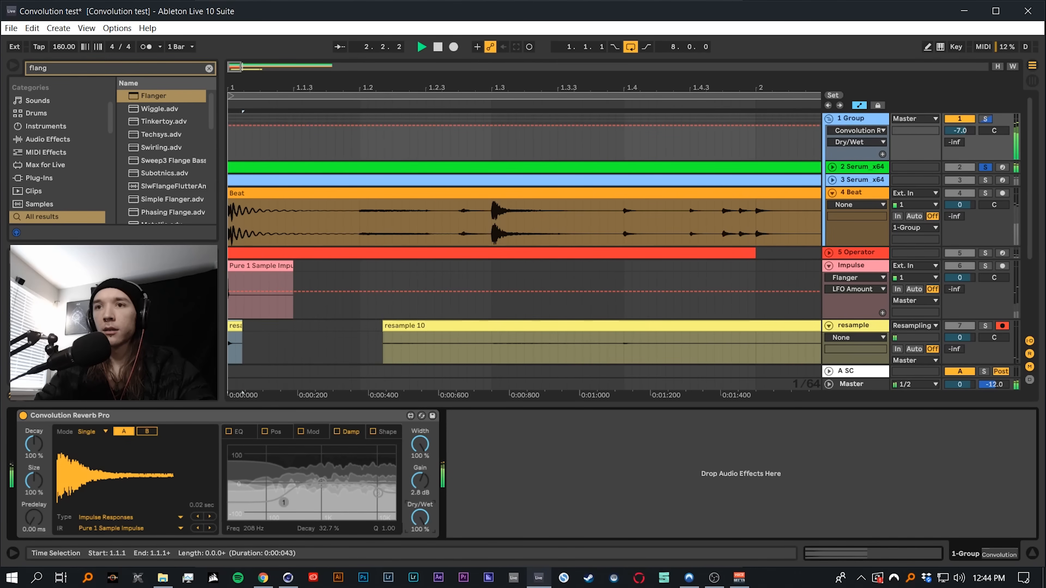
{"action": "left_click_drag", "start_coordinate": [423, 517], "coordinate": [422, 570]}
{"action": "key", "text": "space"}
{"action": "key", "text": "space"}
{"action": "key", "text": "space"}
Open and close the 2 Serum track's Serum_x64 editor, play the dry sound, and return to the group's Convolution Reverb Pro
{"action": "left_click", "coordinate": [853, 167]}
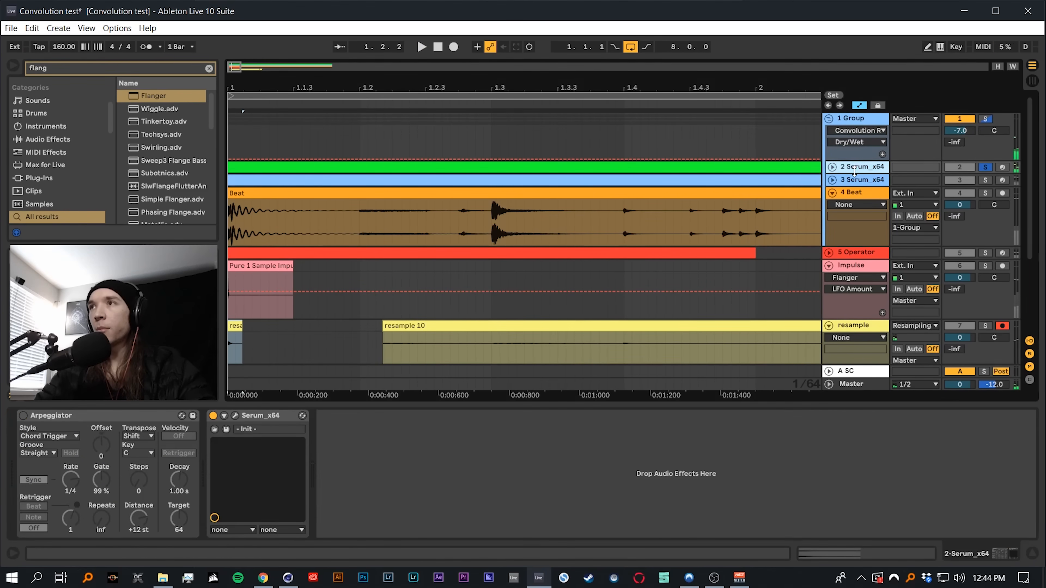
{"action": "left_click", "coordinate": [235, 416]}
{"action": "left_click", "coordinate": [824, 77]}
{"action": "key", "text": "space"}
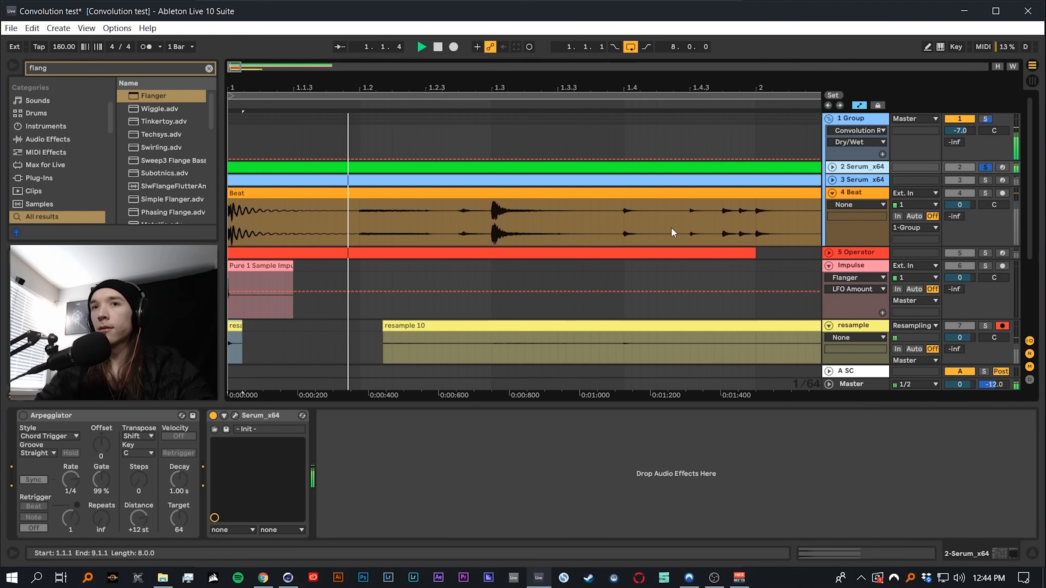
{"action": "left_click", "coordinate": [852, 119]}
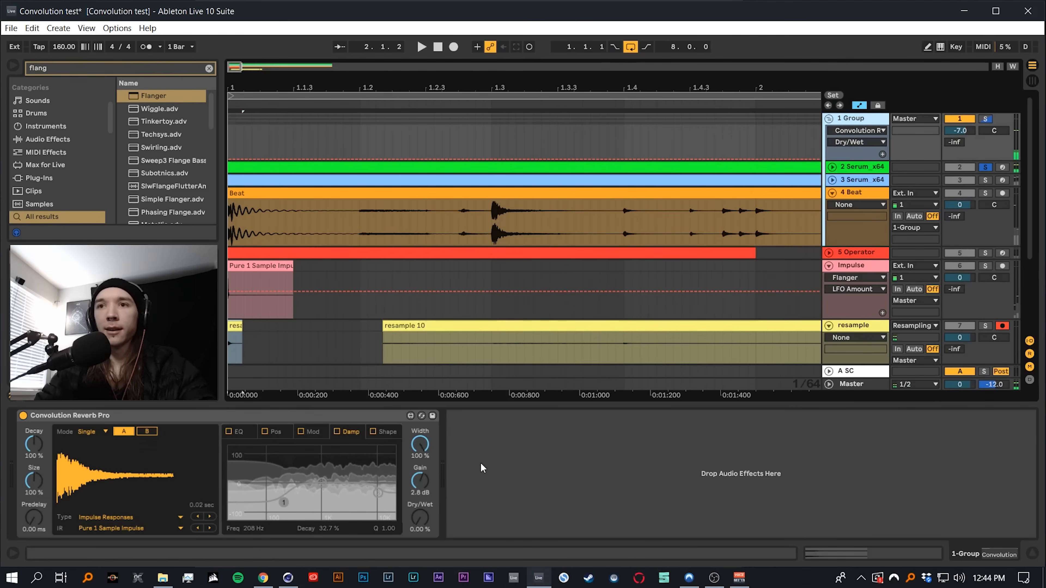
Play 2 Serum with Convolution Reverb Pro's Dry/Wet at 100%, and solo 3 Serum for comparison while lowering Dry/Wet
{"action": "left_click_drag", "start_coordinate": [425, 520], "coordinate": [425, 474]}
{"action": "key", "text": "space"}
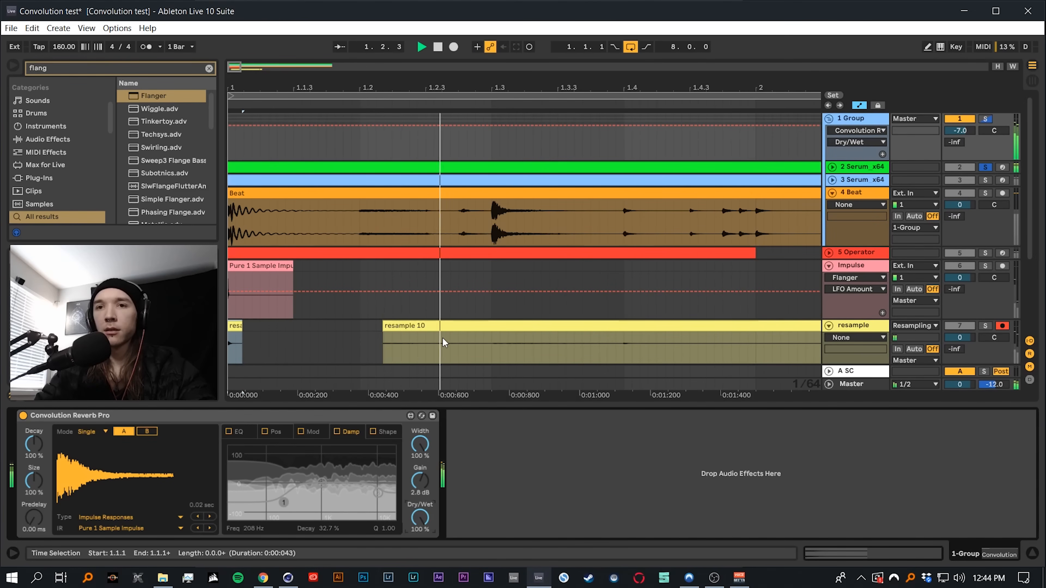
{"action": "mouse_move", "coordinate": [420, 519]}
{"action": "left_mouse_down"}
{"action": "mouse_move", "coordinate": [420, 536]}
{"action": "mouse_move", "coordinate": [420, 500]}
{"action": "left_mouse_up"}
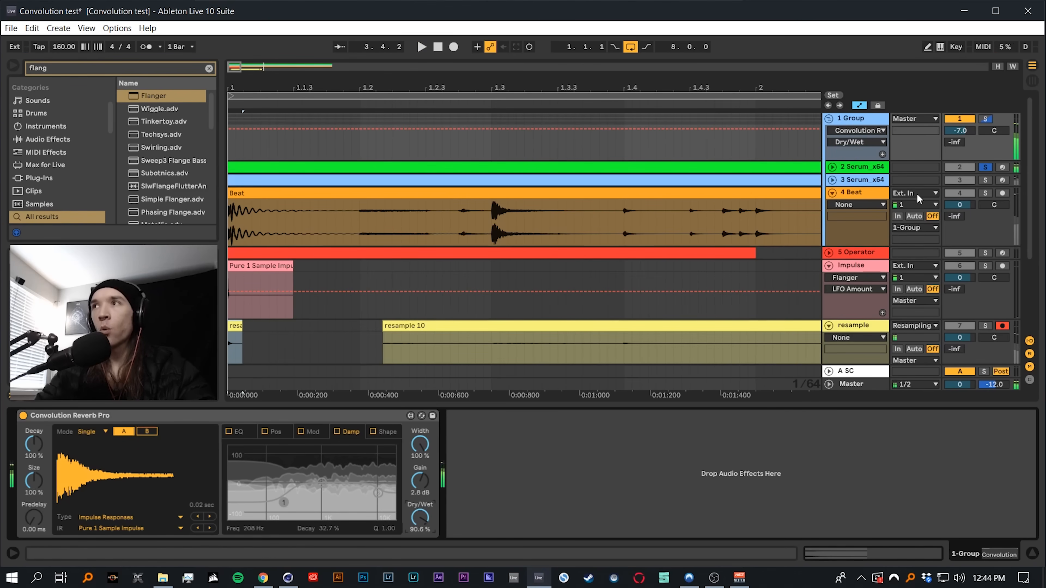
{"action": "left_click", "coordinate": [985, 180]}
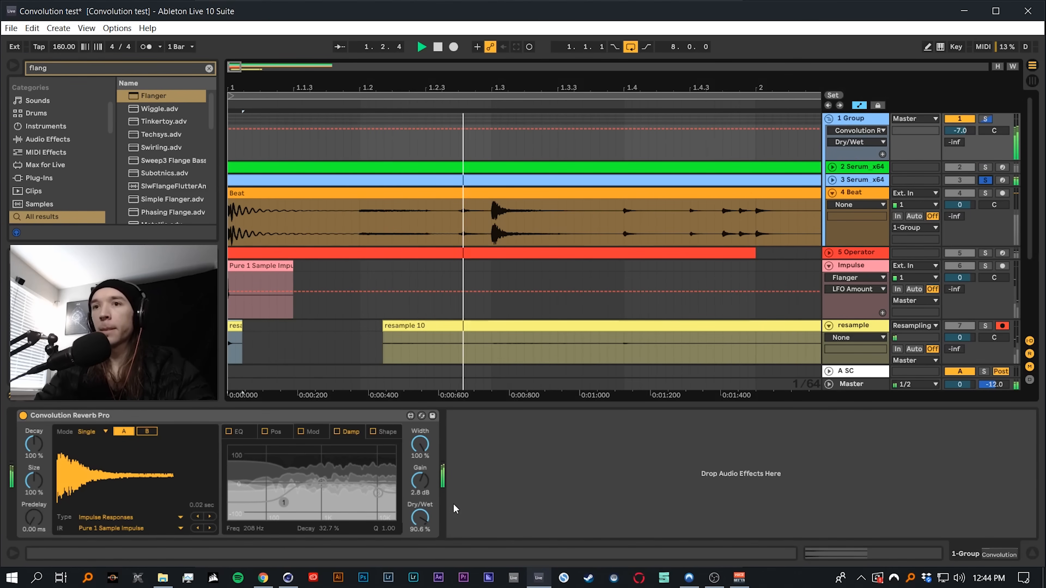
{"action": "mouse_move", "coordinate": [420, 518]}
{"action": "left_mouse_down"}
{"action": "mouse_move", "coordinate": [420, 560]}
{"action": "mouse_move", "coordinate": [420, 539]}
{"action": "left_mouse_up"}
{"action": "key", "text": "space"}
Open the 3 Serum track's Serum_x64 editor, show its Global page while the sound plays, and close the editor
{"action": "left_click", "coordinate": [850, 179]}
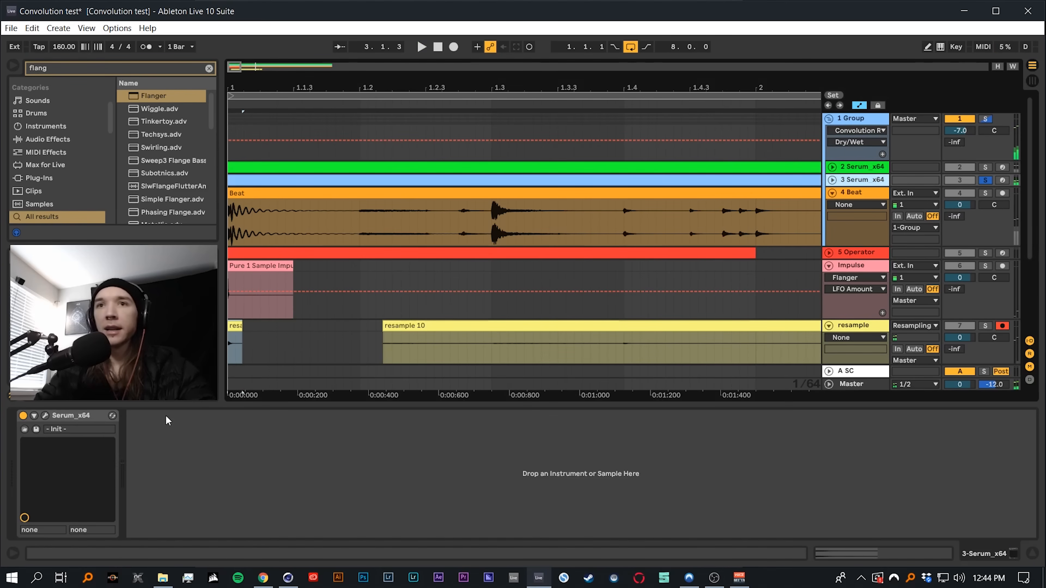
{"action": "left_click", "coordinate": [45, 415]}
{"action": "left_click", "coordinate": [701, 99]}
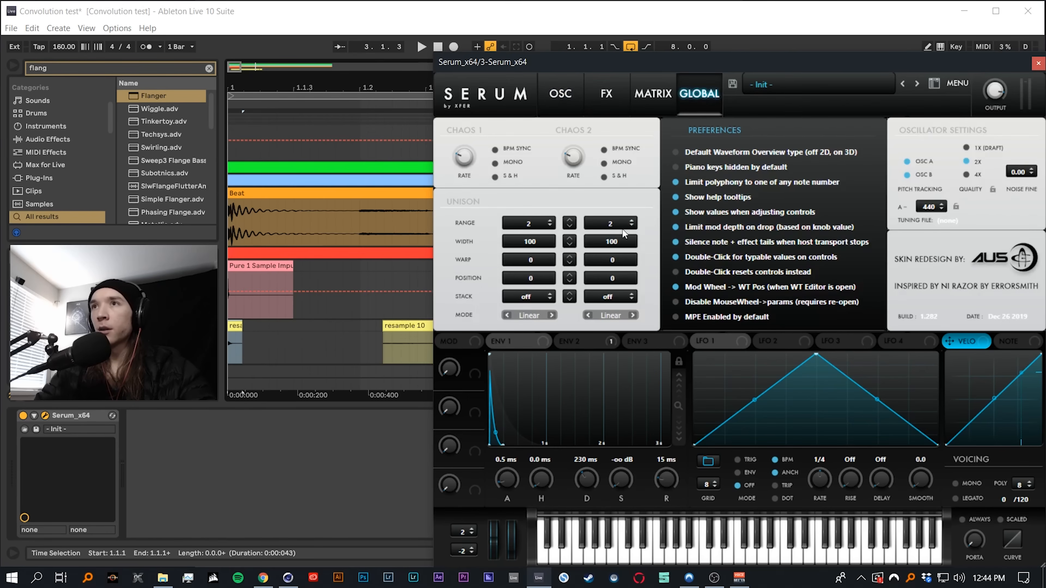
{"action": "key", "text": "space"}
{"action": "left_click_drag", "start_coordinate": [819, 66], "coordinate": [602, 66]}
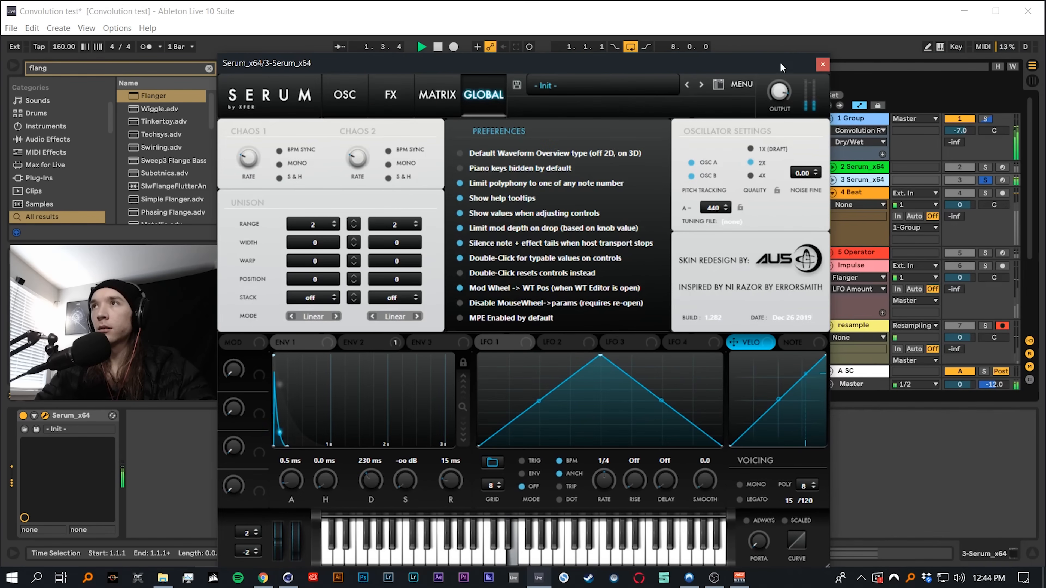
{"action": "left_click", "coordinate": [822, 63]}
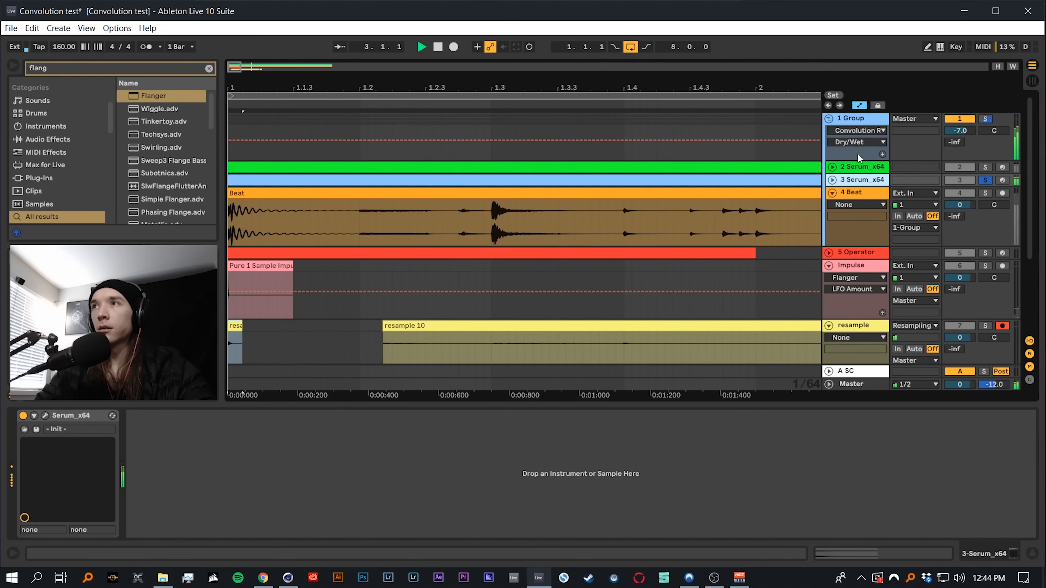
Raise the group's Convolution Reverb Pro Dry/Wet to 100% and audition the soloed 4 Beat track through it
{"action": "left_click", "coordinate": [847, 133]}
{"action": "mouse_move", "coordinate": [426, 520]}
{"action": "left_mouse_down"}
{"action": "mouse_move", "coordinate": [420, 477]}
{"action": "mouse_move", "coordinate": [420, 527]}
{"action": "mouse_move", "coordinate": [420, 503]}
{"action": "left_mouse_up"}
{"action": "key", "text": "space"}
{"action": "left_click", "coordinate": [985, 193]}
{"action": "key", "text": "space"}
Reshape the 8 Operator clip's Volume automation curve to hold its level longer before dropping at the clip's end
{"action": "scroll", "coordinate": [288, 288], "scroll_direction": "down", "scroll_amount": 3}
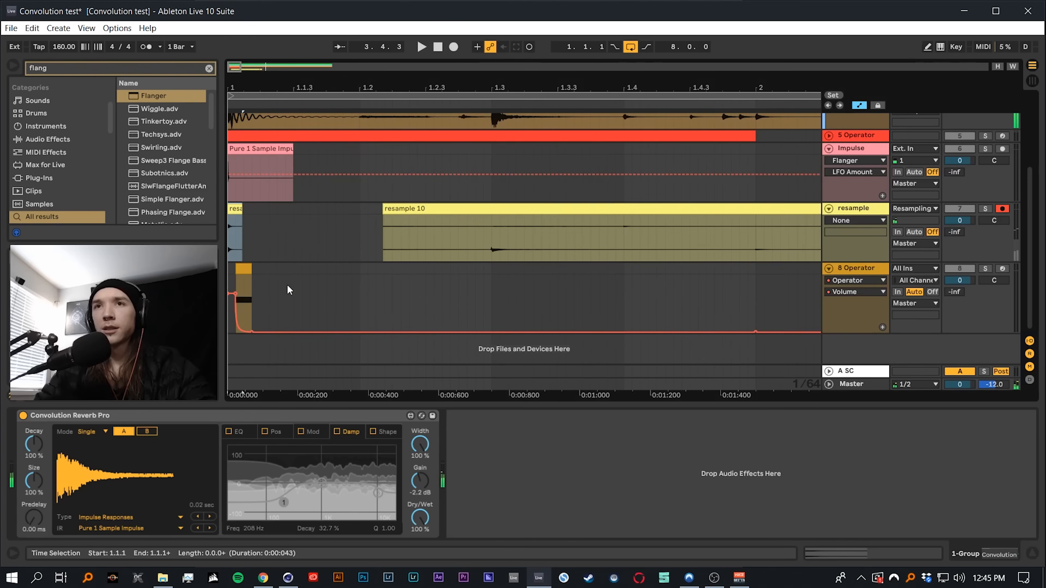
{"action": "left_click", "coordinate": [247, 268]}
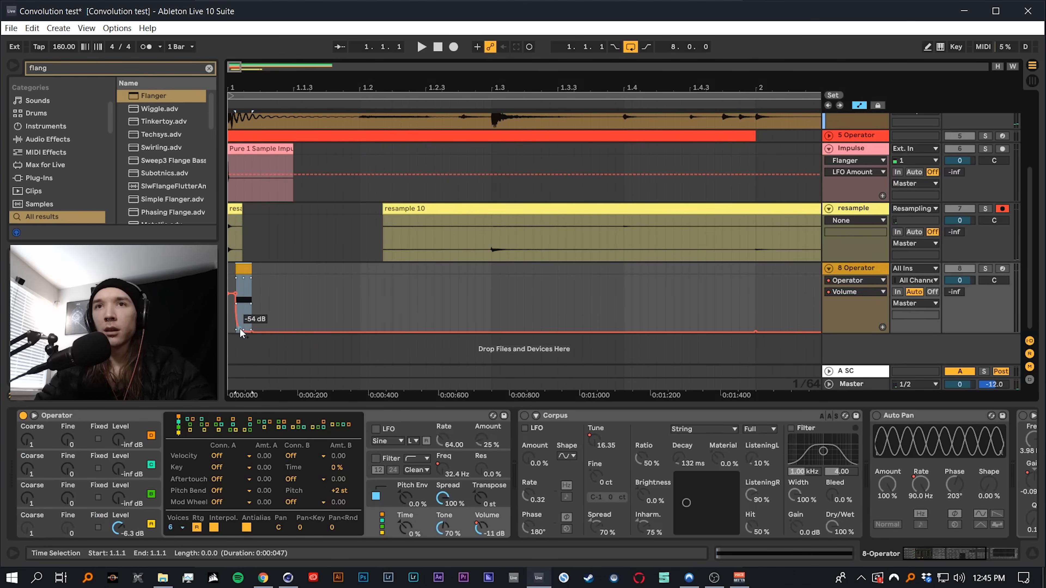
{"action": "left_click_drag", "start_coordinate": [242, 332], "coordinate": [251, 332]}
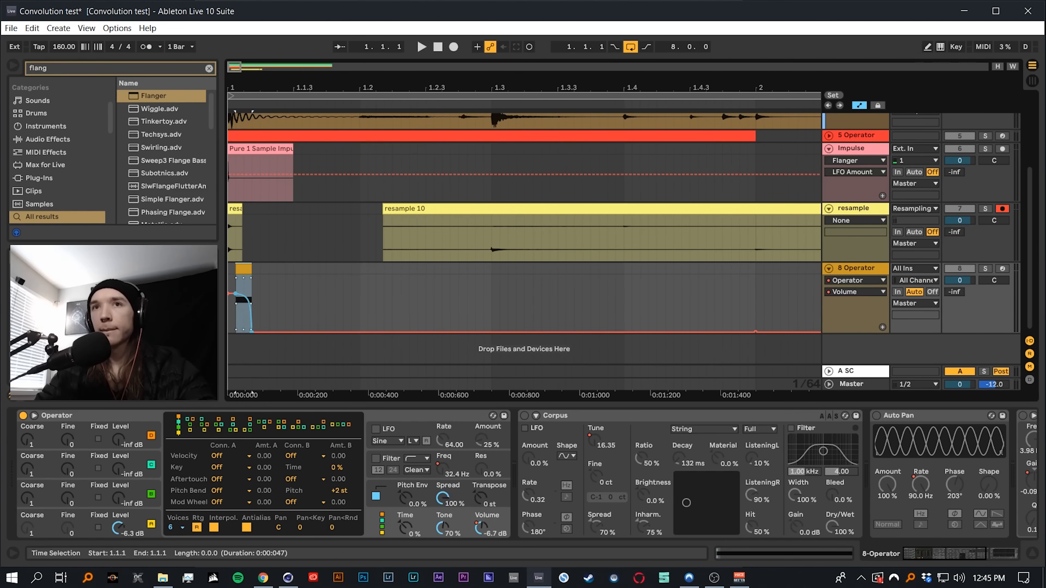
Record the soloed 8 Operator burst onto the resample track and load the new clip into the group's Convolution Reverb Pro
{"action": "left_click", "coordinate": [985, 268]}
{"action": "key", "text": "space"}
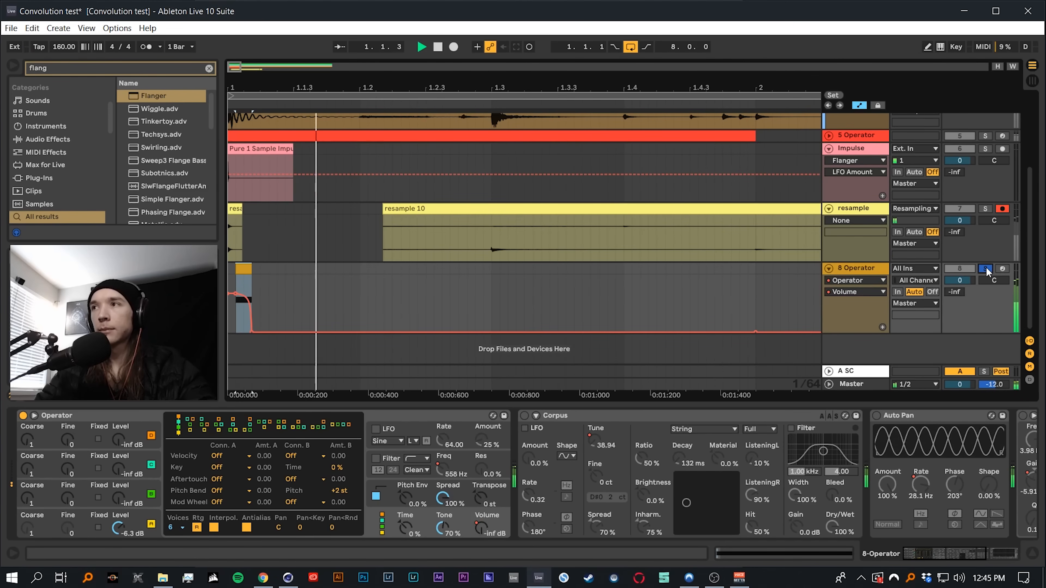
{"action": "left_click", "coordinate": [455, 49]}
{"action": "key", "text": "space"}
{"action": "left_click_drag", "start_coordinate": [251, 325], "coordinate": [144, 486]}
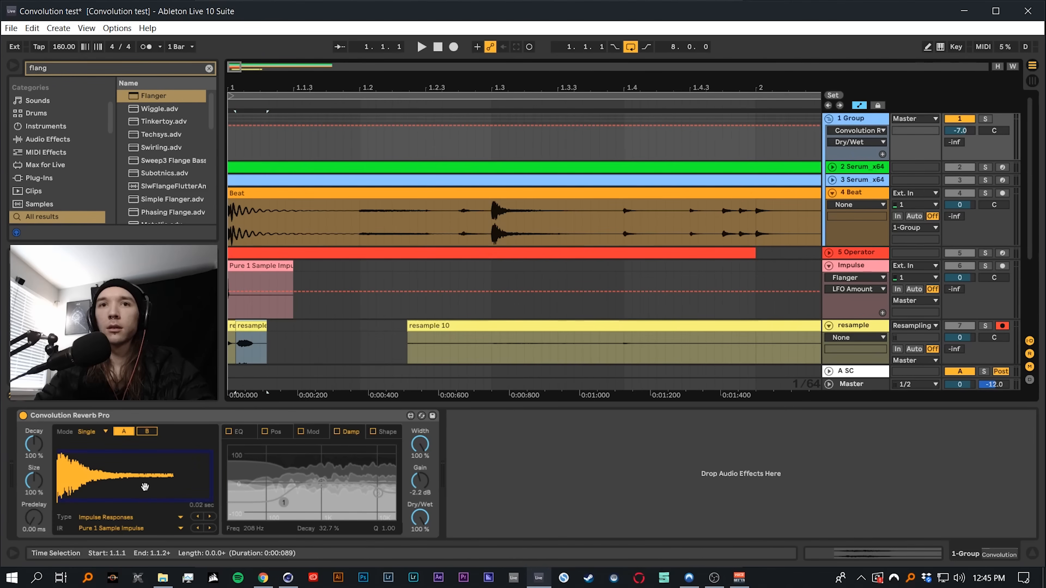
{"action": "left_click_drag", "start_coordinate": [144, 486], "coordinate": [142, 485]}
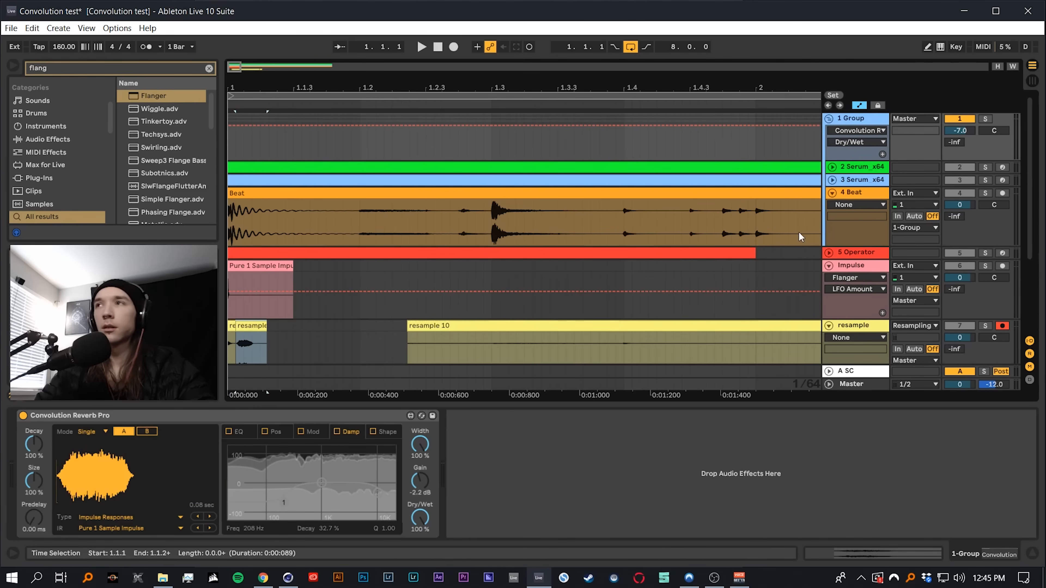
Audition the new impulse response on soloed 2 Serum and 3 Serum, reducing Dry/Wet during playback for comparison
{"action": "left_click", "coordinate": [985, 167]}
{"action": "key", "text": "space"}
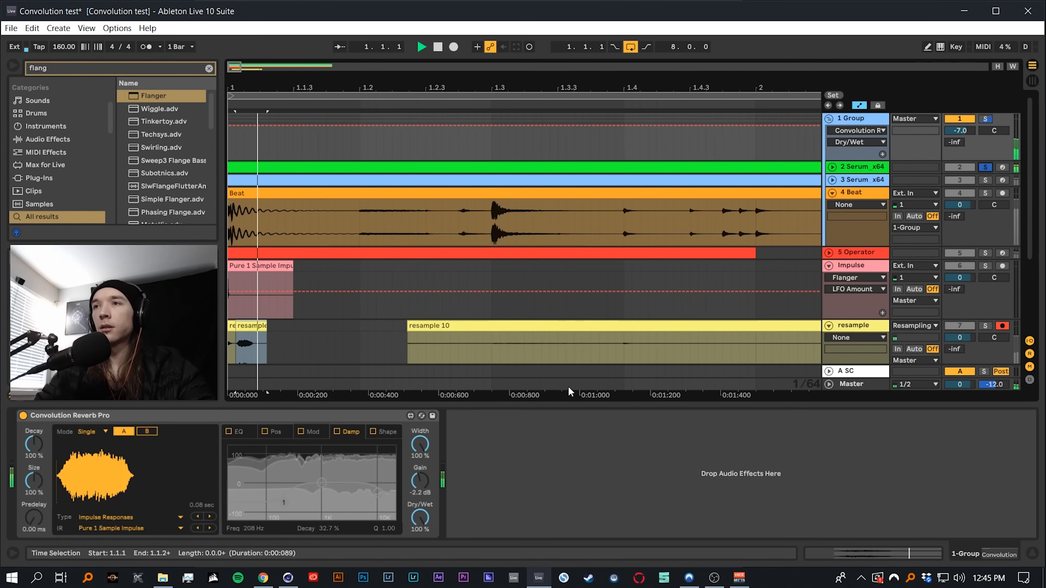
{"action": "left_click", "coordinate": [986, 182]}
{"action": "mouse_move", "coordinate": [420, 517]}
{"action": "left_mouse_down"}
{"action": "mouse_move", "coordinate": [420, 559]}
{"action": "mouse_move", "coordinate": [421, 471]}
{"action": "mouse_move", "coordinate": [420, 533]}
{"action": "left_mouse_up"}
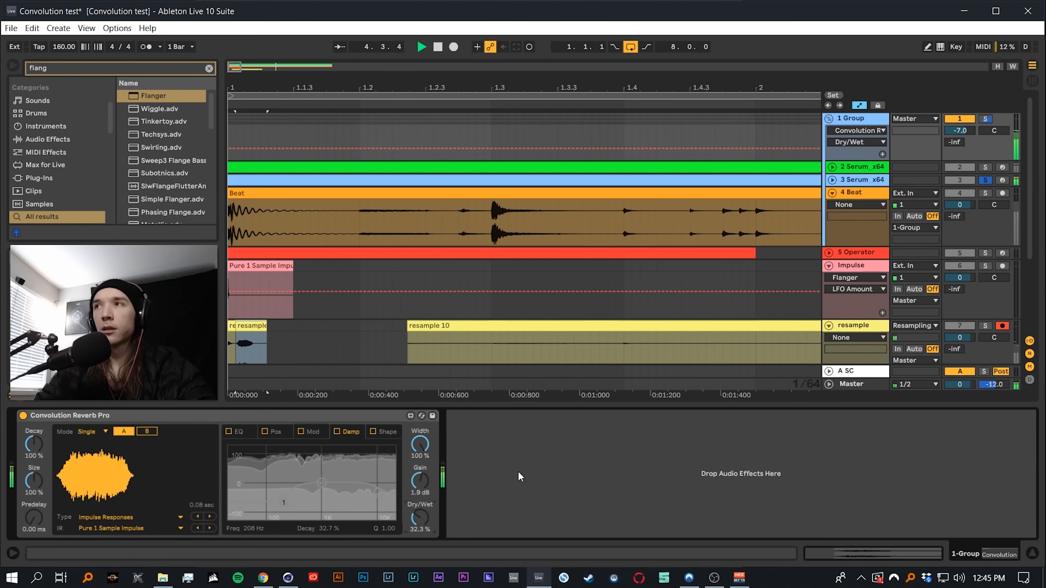
{"action": "key", "text": "space"}
Solo 4 Beat and play it through Convolution Reverb Pro with Gain at 0.0 dB and Dry/Wet at 100%
{"action": "left_click", "coordinate": [985, 193]}
{"action": "key", "text": "space"}
{"action": "left_click_drag", "start_coordinate": [421, 517], "coordinate": [422, 491]}
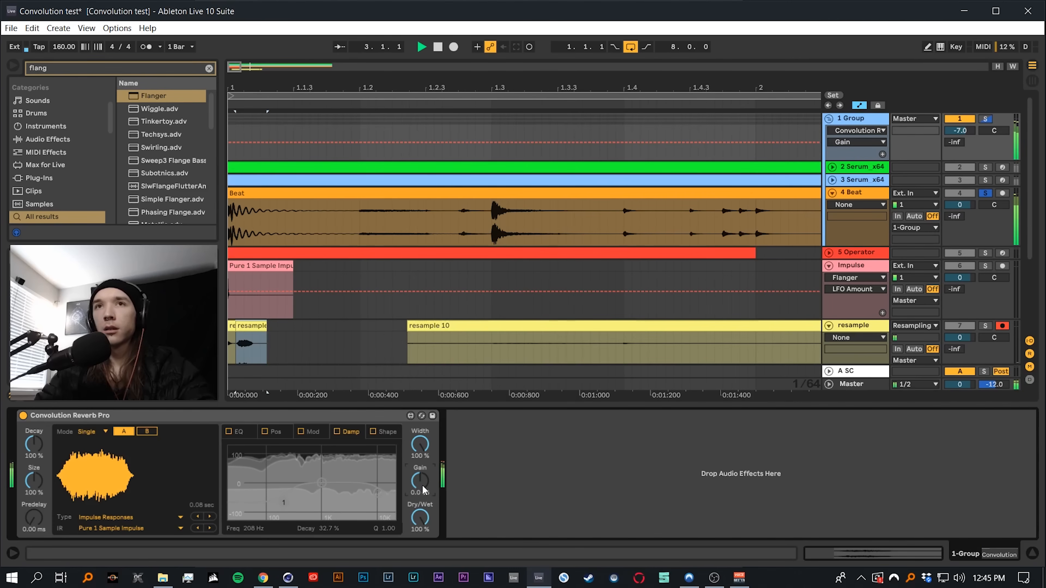
{"action": "left_click", "coordinate": [421, 520]}
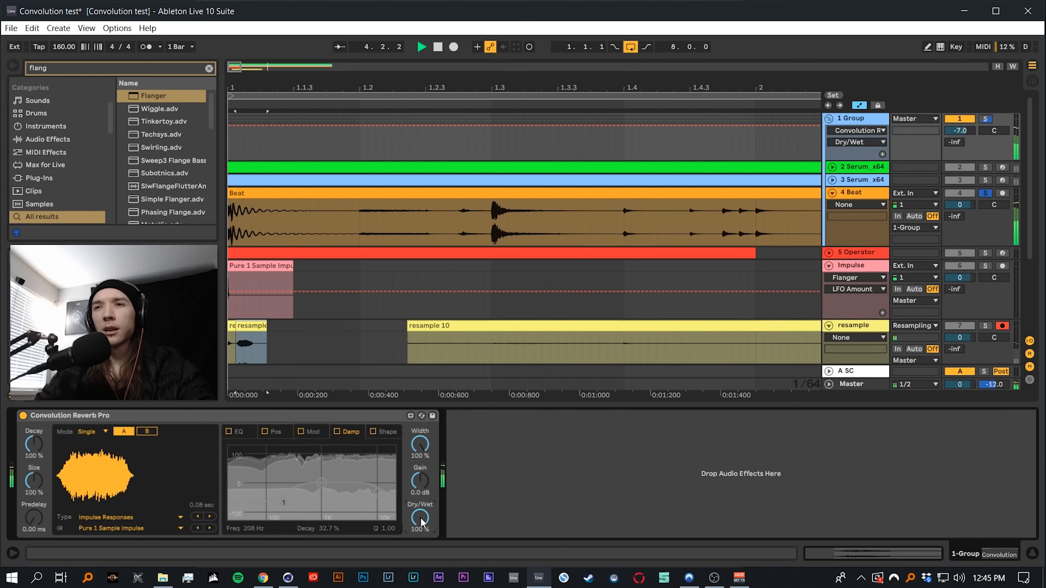
{"action": "key", "text": "space"}
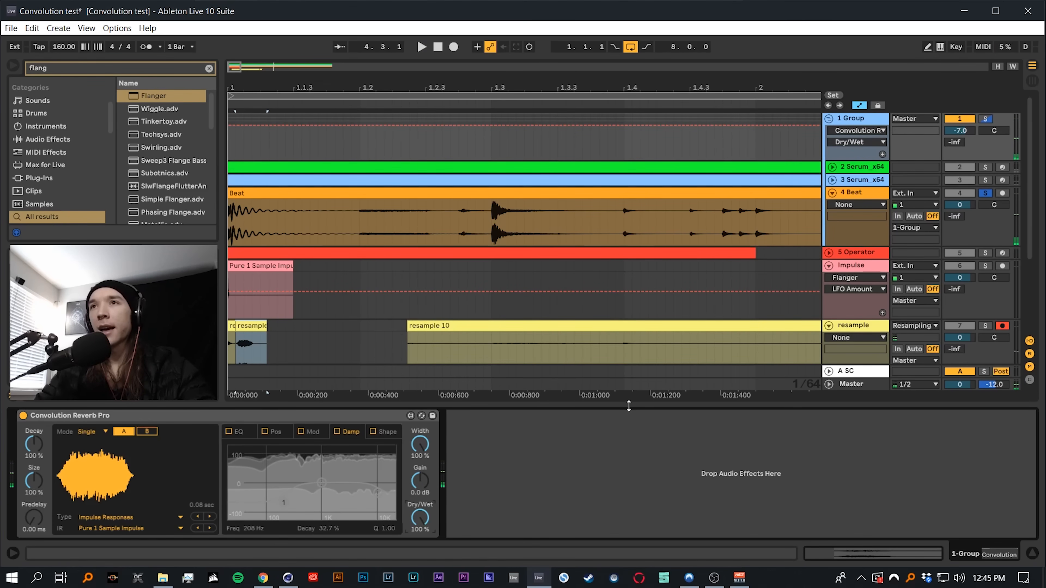
Replay the soloed Beat while lowering the reverb's Width to 0% and raising it to 48.8%
{"action": "key", "text": "space"}
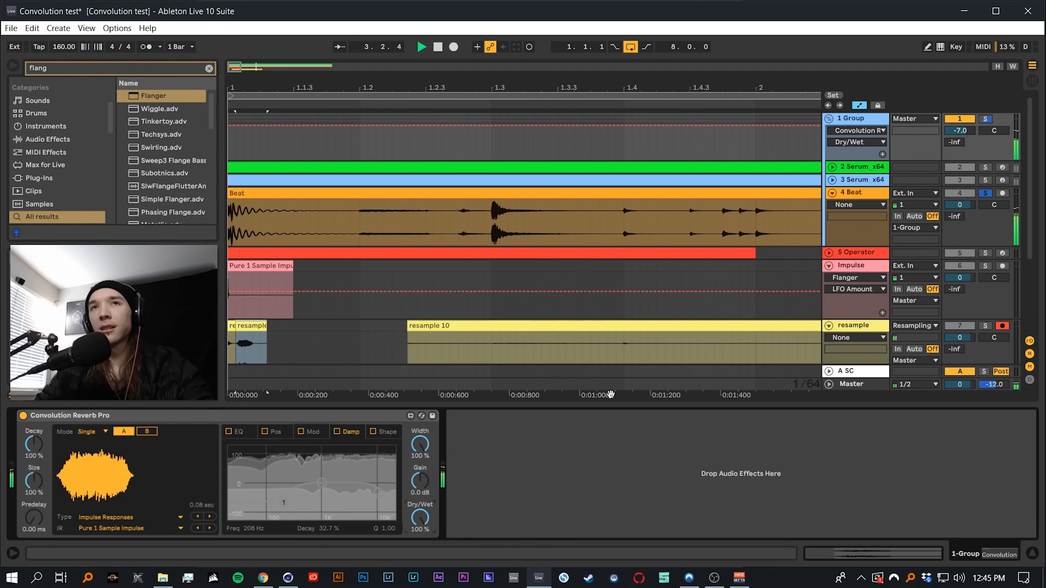
{"action": "left_click_drag", "start_coordinate": [420, 444], "coordinate": [420, 487]}
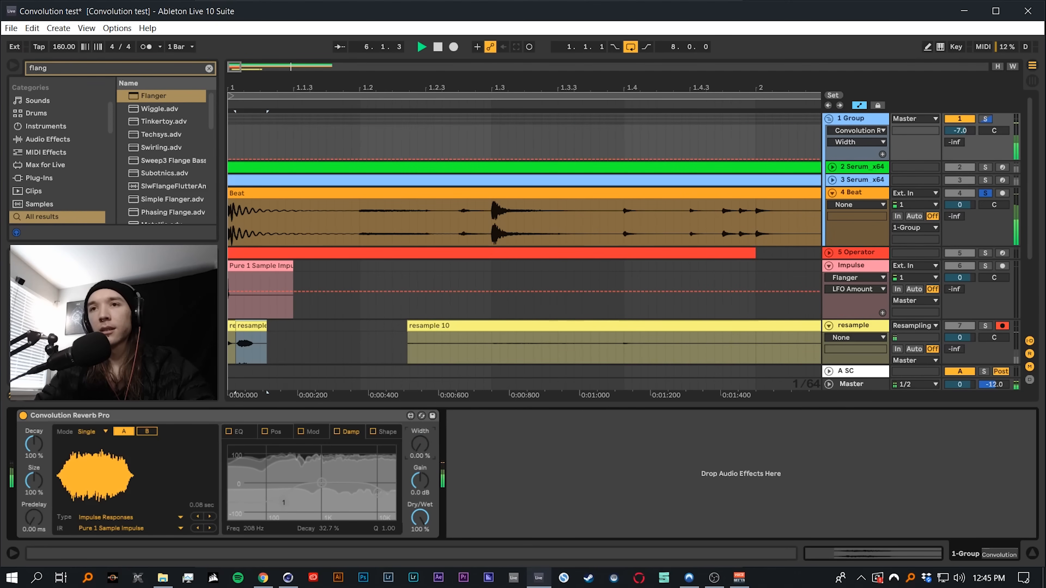
{"action": "left_click_drag", "start_coordinate": [420, 444], "coordinate": [420, 424]}
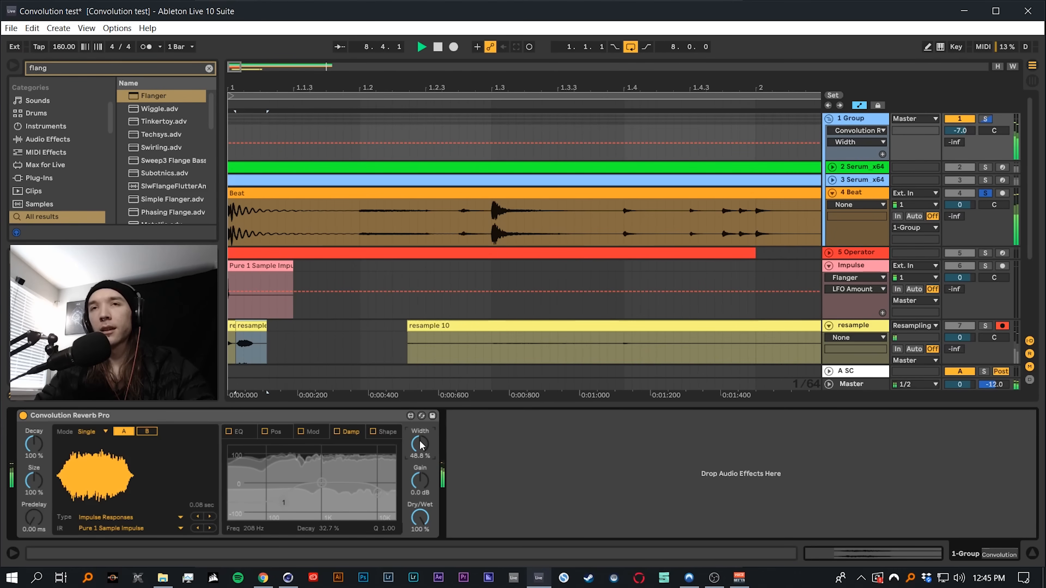
{"action": "key", "text": "space"}
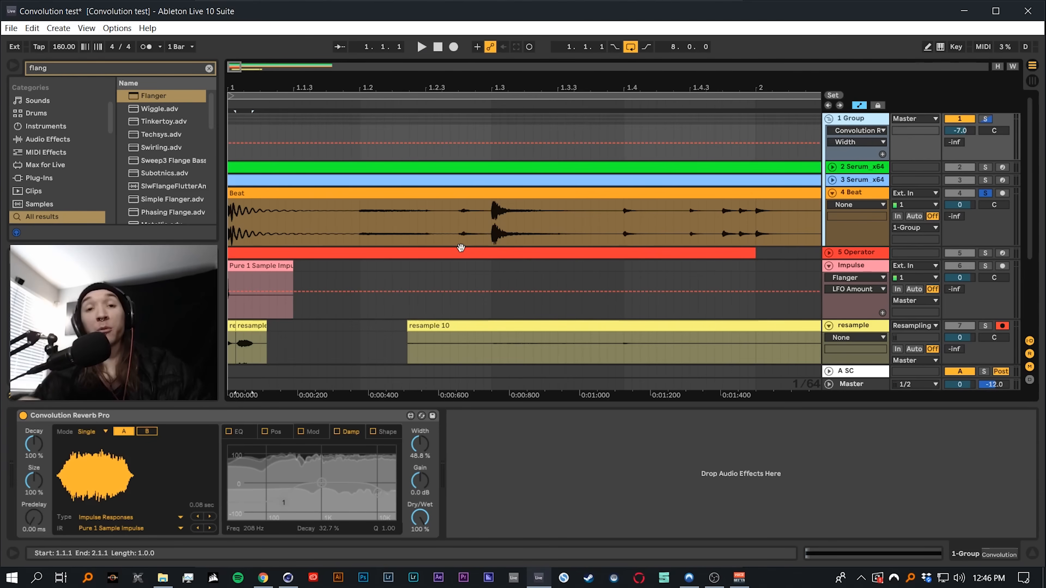
Play the Beat while setting Convolution Reverb Pro's Width to 100%, and lower Dry/Wet from fully wet to 0%
{"action": "left_click", "coordinate": [419, 516]}
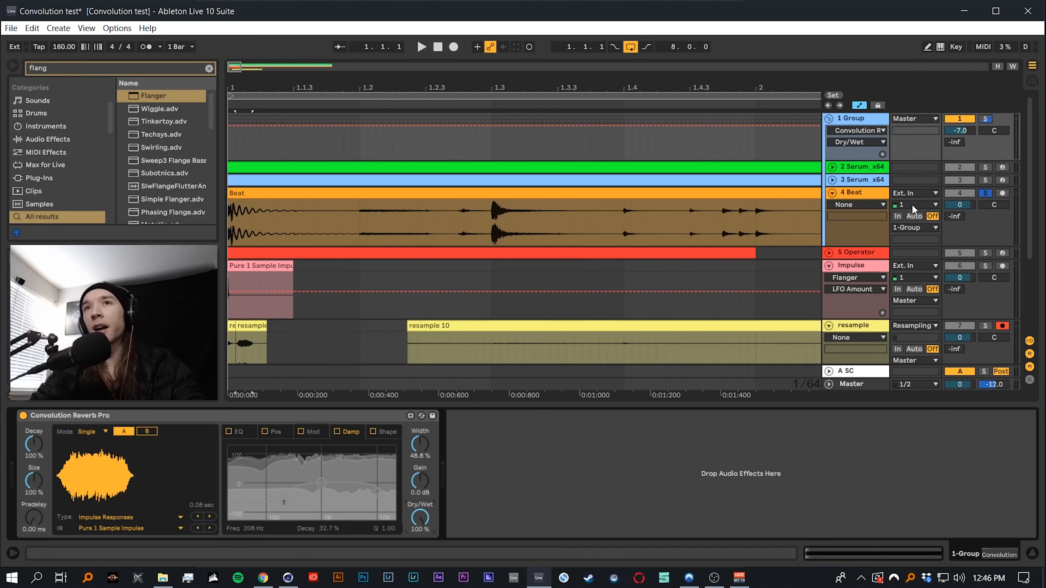
{"action": "key", "text": "space"}
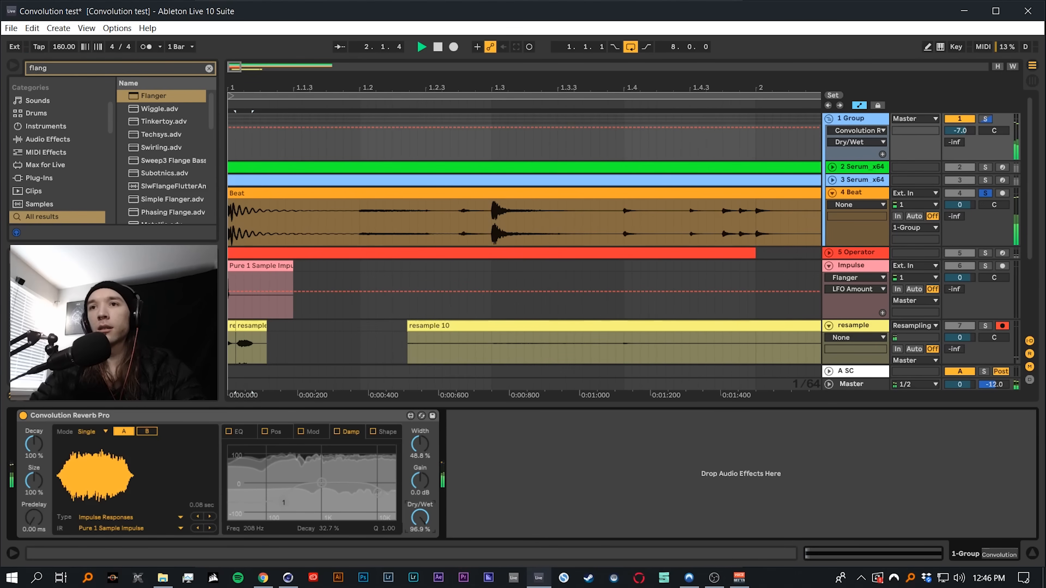
{"action": "mouse_move", "coordinate": [420, 518]}
{"action": "left_mouse_down"}
{"action": "mouse_move", "coordinate": [420, 552]}
{"action": "mouse_move", "coordinate": [420, 511]}
{"action": "left_mouse_up"}
{"action": "left_click_drag", "start_coordinate": [424, 446], "coordinate": [424, 404]}
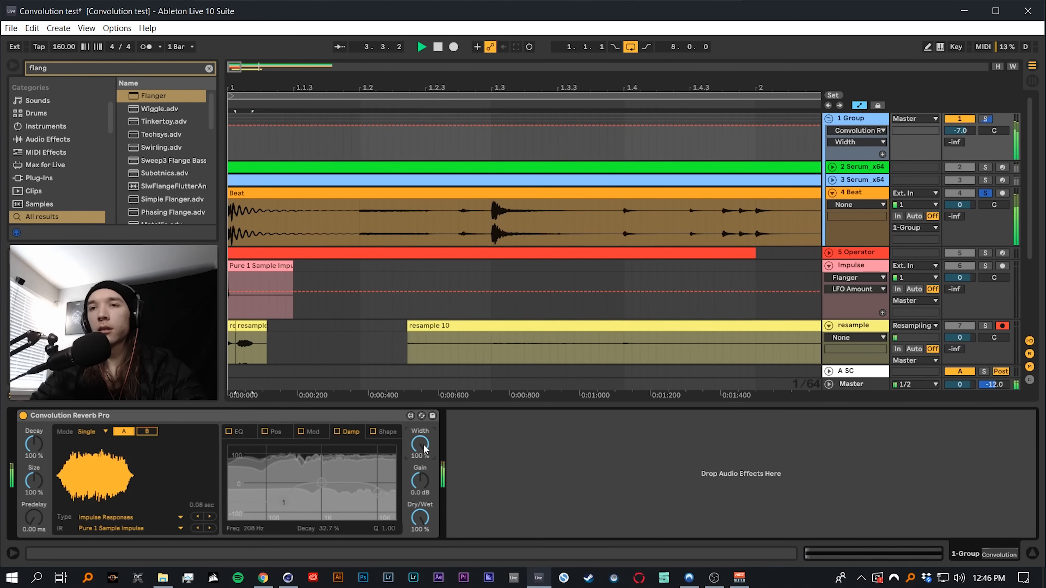
{"action": "left_click_drag", "start_coordinate": [420, 518], "coordinate": [420, 564]}
{"action": "key", "text": "space"}
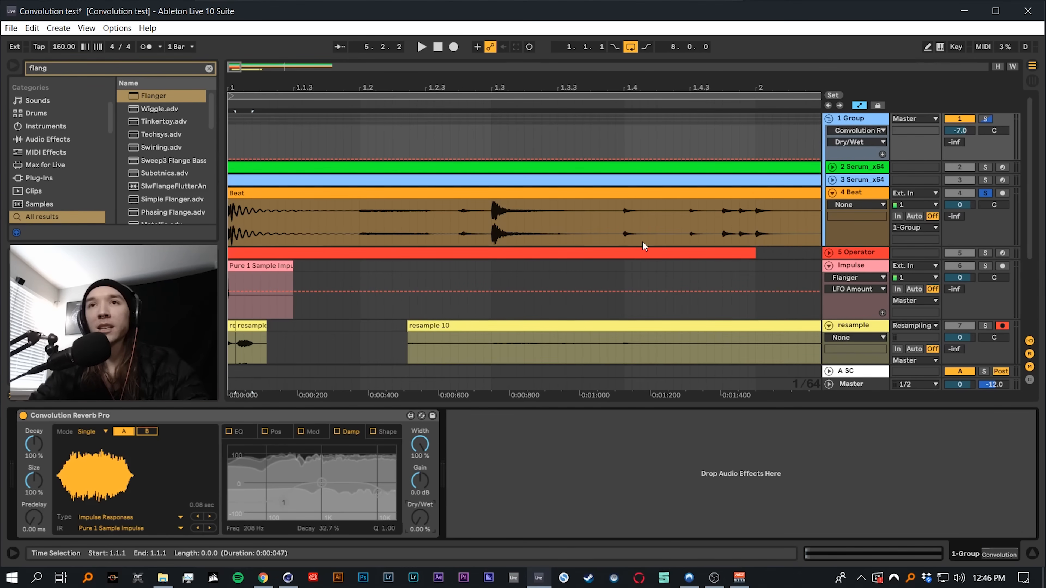
Select the Pure 1 Sample Impulse clip on the Impulse track and fold the 8 Operator and resample tracks
{"action": "left_click", "coordinate": [865, 180]}
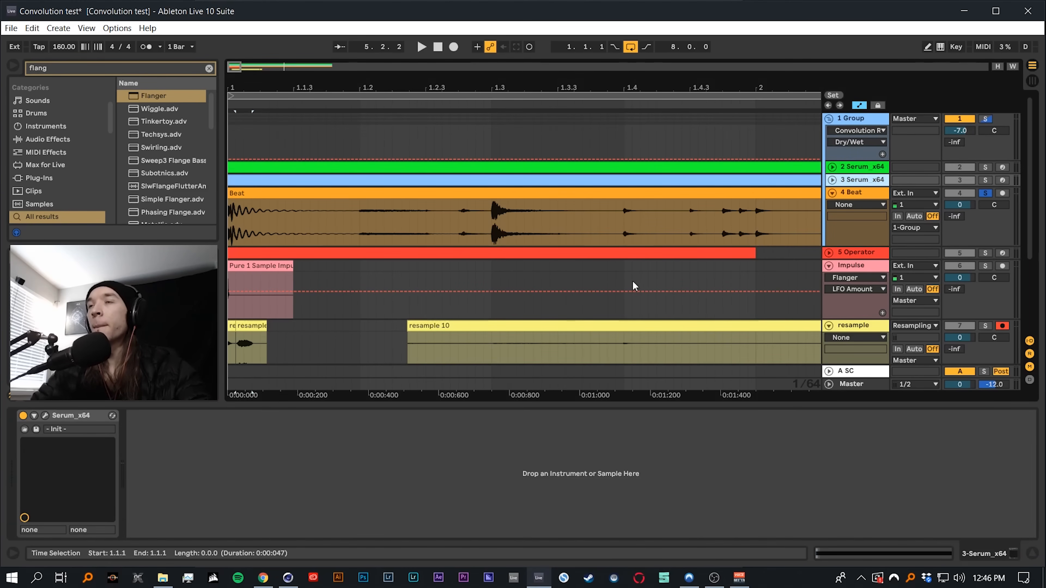
{"action": "scroll", "coordinate": [626, 283], "scroll_direction": "down", "scroll_amount": 3}
{"action": "left_click", "coordinate": [258, 169]}
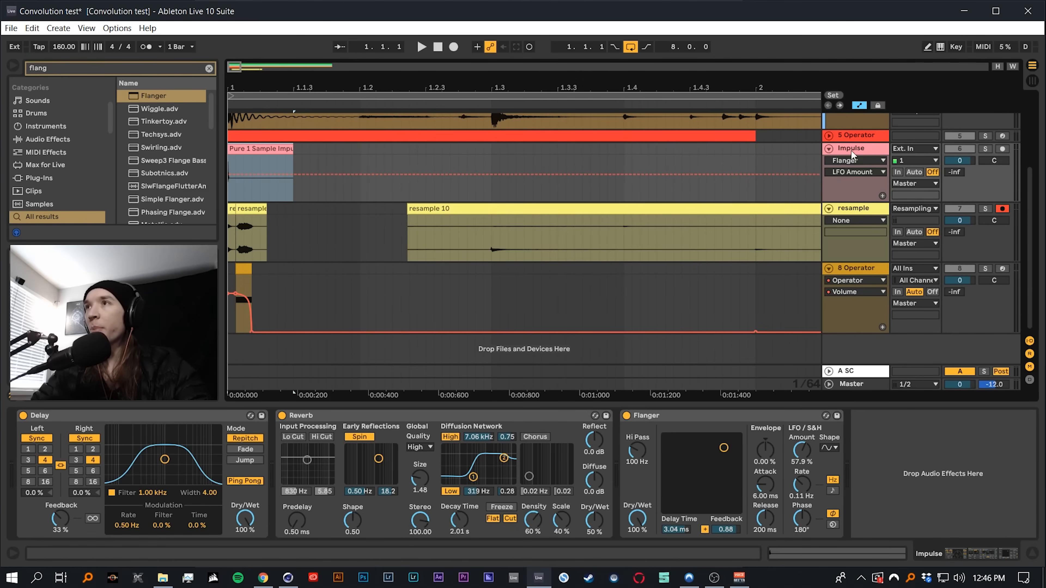
{"action": "left_click", "coordinate": [829, 270]}
{"action": "left_click", "coordinate": [829, 208]}
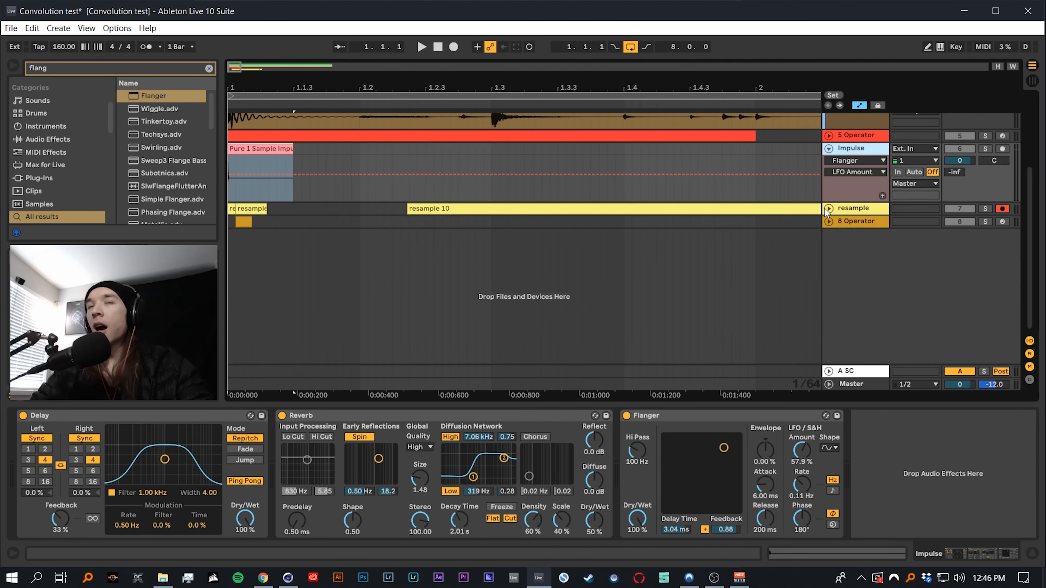
Solo the Impulse track containing the Pure 1 Sample Impulse clip
{"action": "left_click_drag", "start_coordinate": [242, 88], "coordinate": [242, 133]}
{"action": "left_click_drag", "start_coordinate": [294, 88], "coordinate": [290, 88]}
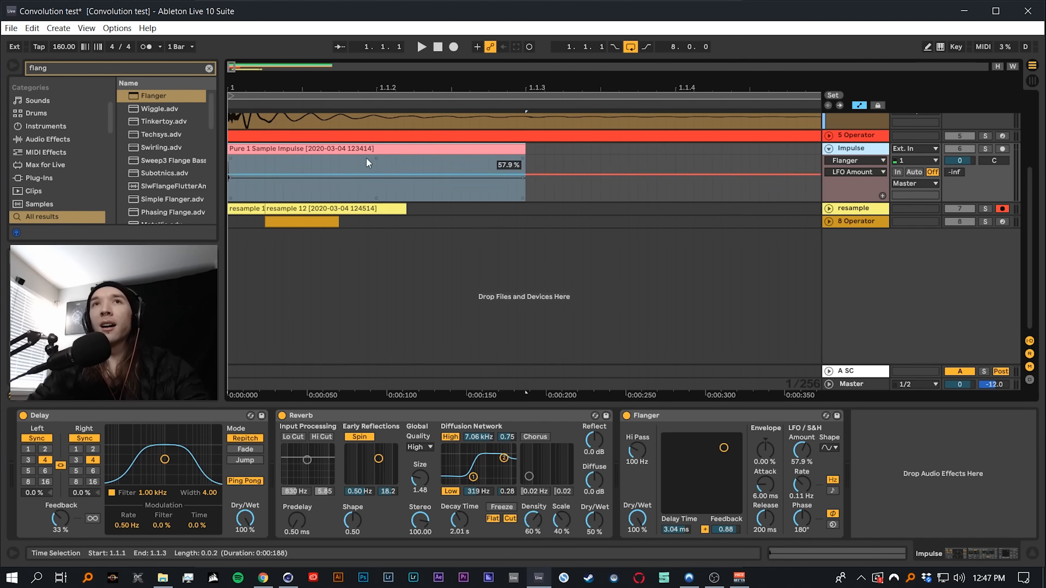
{"action": "left_click", "coordinate": [985, 148]}
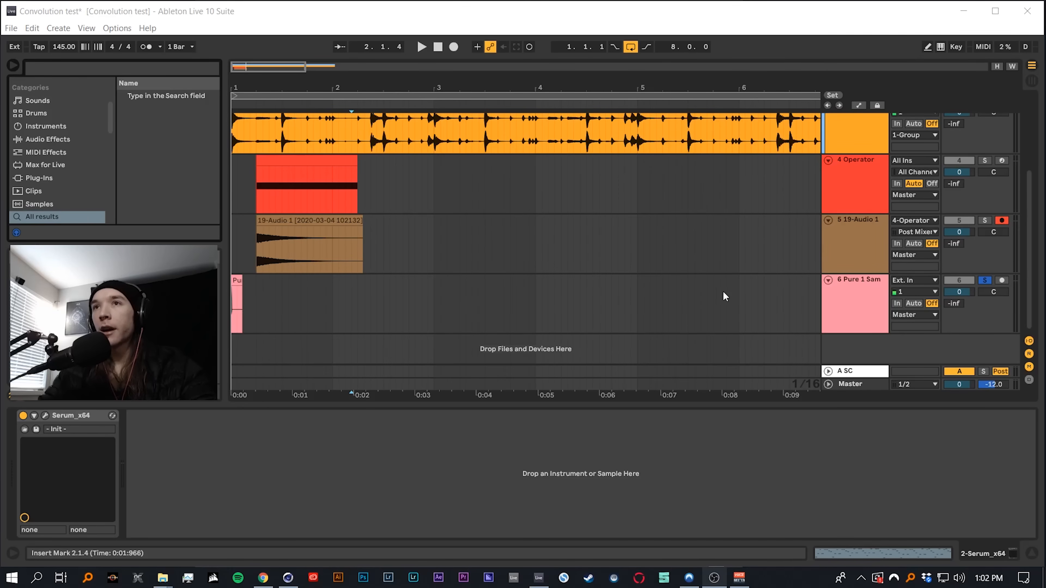
Load the Pure 1 Sample Impulse clip from track 6 into the group's Convolution Reverb as its impulse response
{"action": "scroll", "coordinate": [525, 276], "scroll_direction": "up", "scroll_amount": 4}
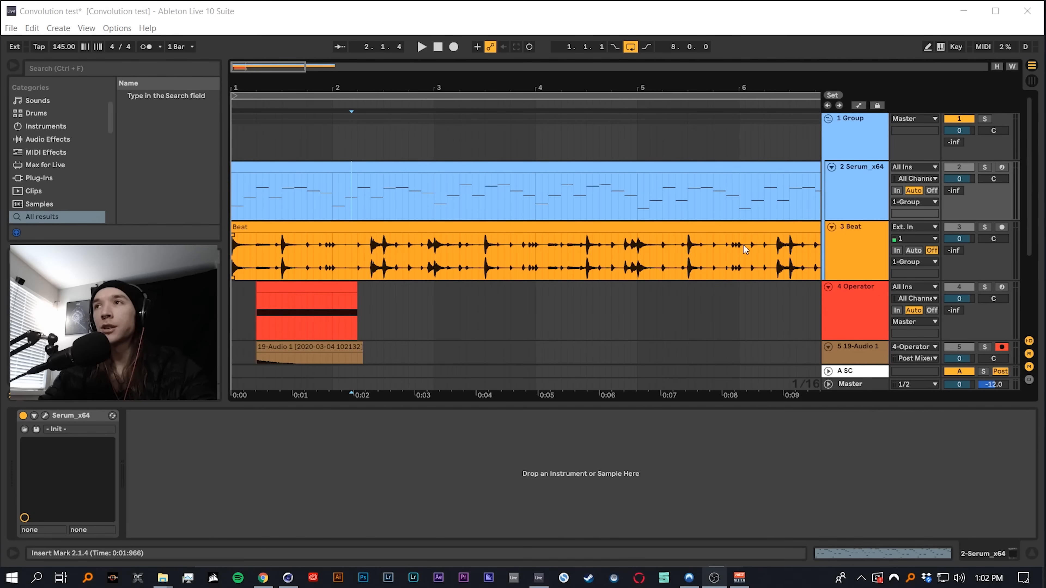
{"action": "scroll", "coordinate": [320, 278], "scroll_direction": "down", "scroll_amount": 4}
{"action": "left_click", "coordinate": [321, 282]}
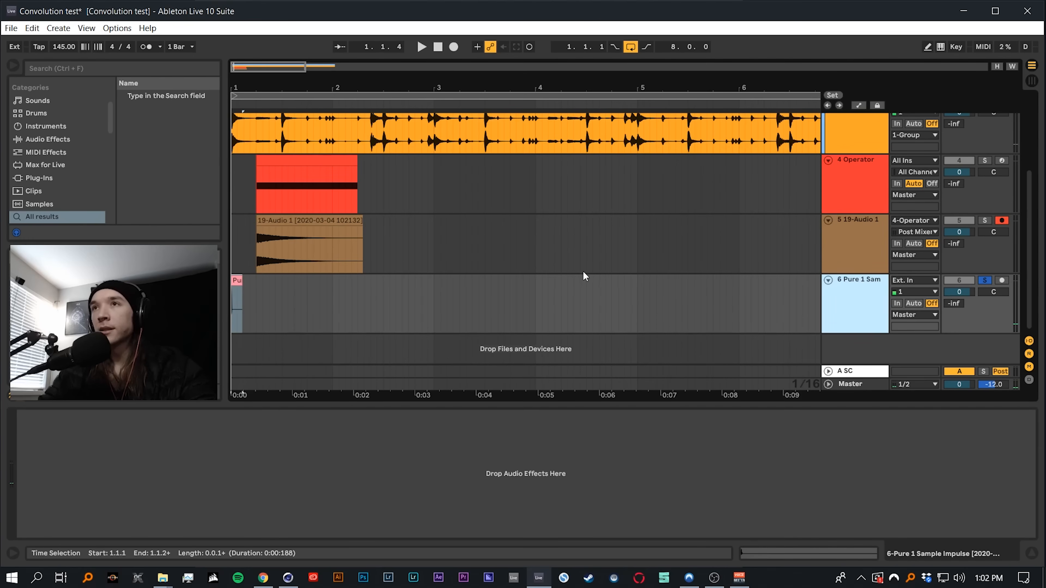
{"action": "scroll", "coordinate": [584, 272], "scroll_direction": "up", "scroll_amount": 4}
{"action": "left_click", "coordinate": [899, 139]}
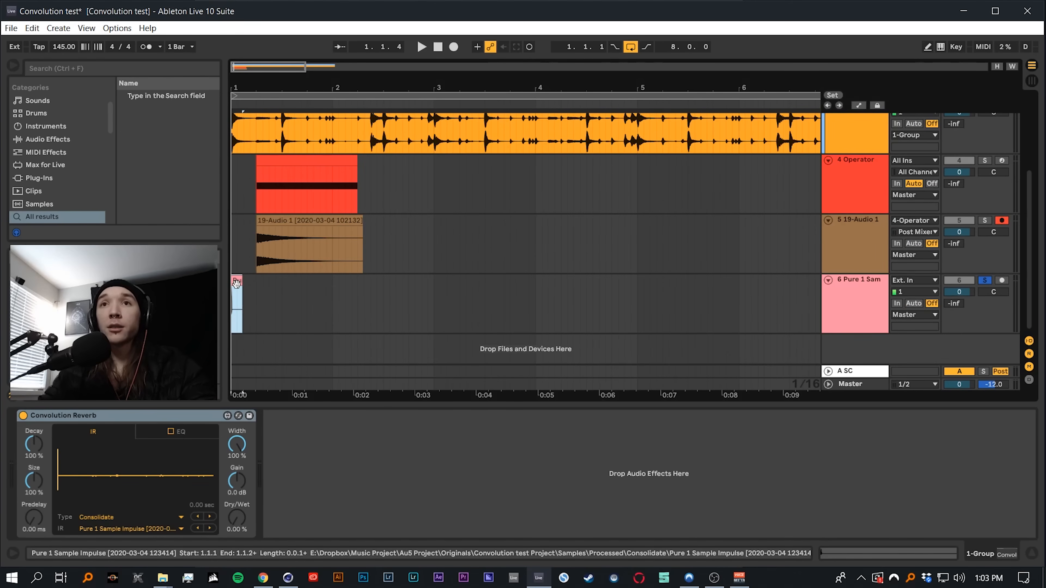
{"action": "left_click_drag", "start_coordinate": [236, 281], "coordinate": [162, 459]}
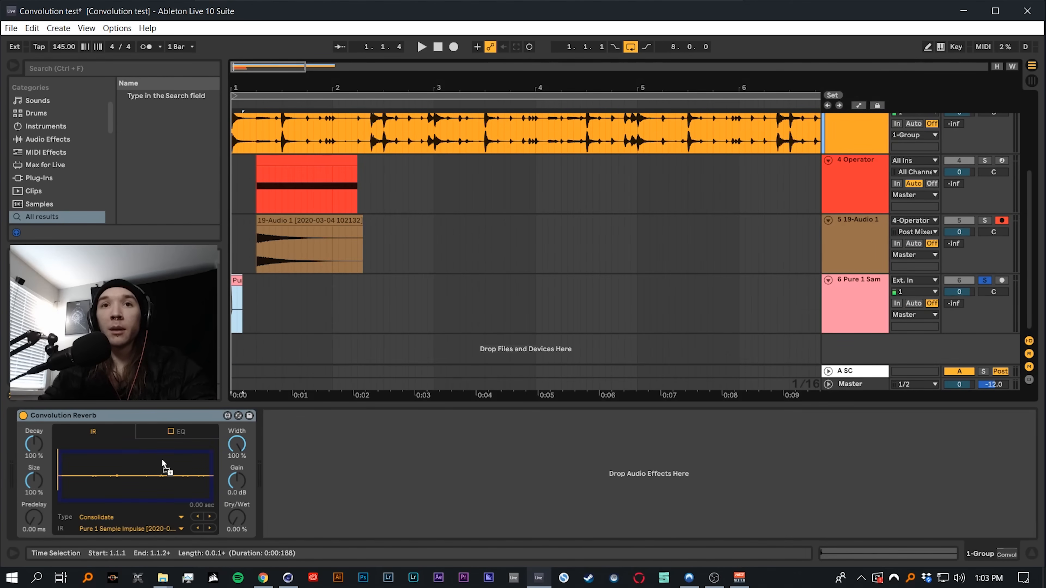
Solo the Serum_x64 track and audition it through the group's Convolution Reverb loaded with the Pure 1 Sample Impulse
{"action": "scroll", "coordinate": [402, 267], "scroll_direction": "up", "scroll_amount": 4}
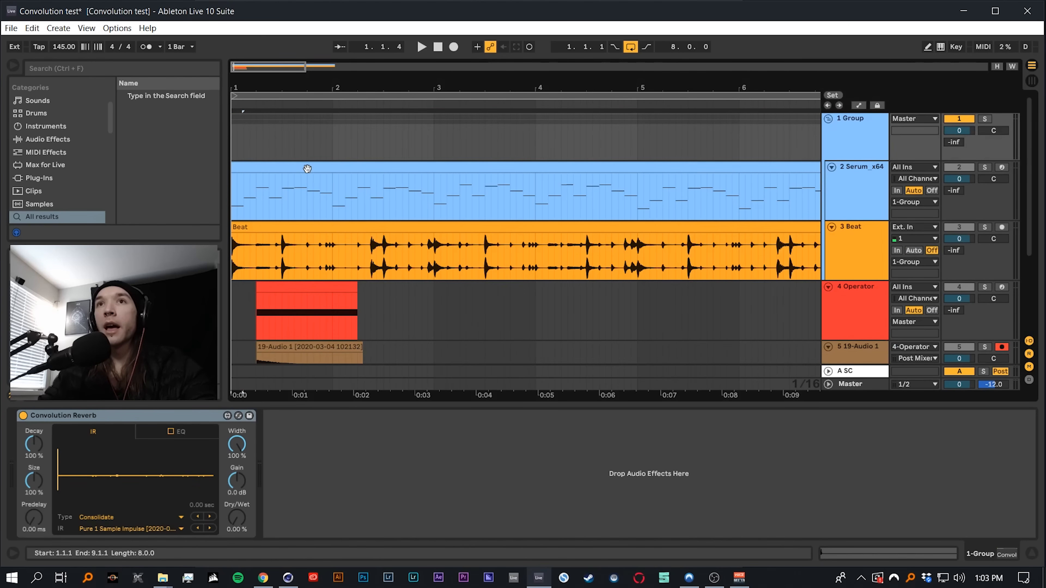
{"action": "left_click", "coordinate": [306, 167]}
{"action": "left_click", "coordinate": [851, 179]}
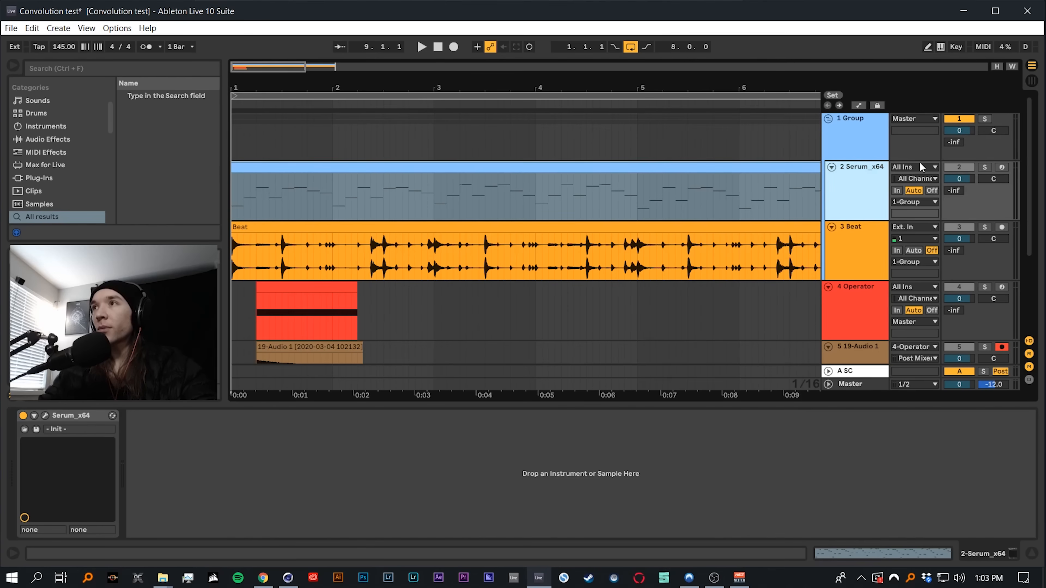
{"action": "left_click", "coordinate": [984, 168]}
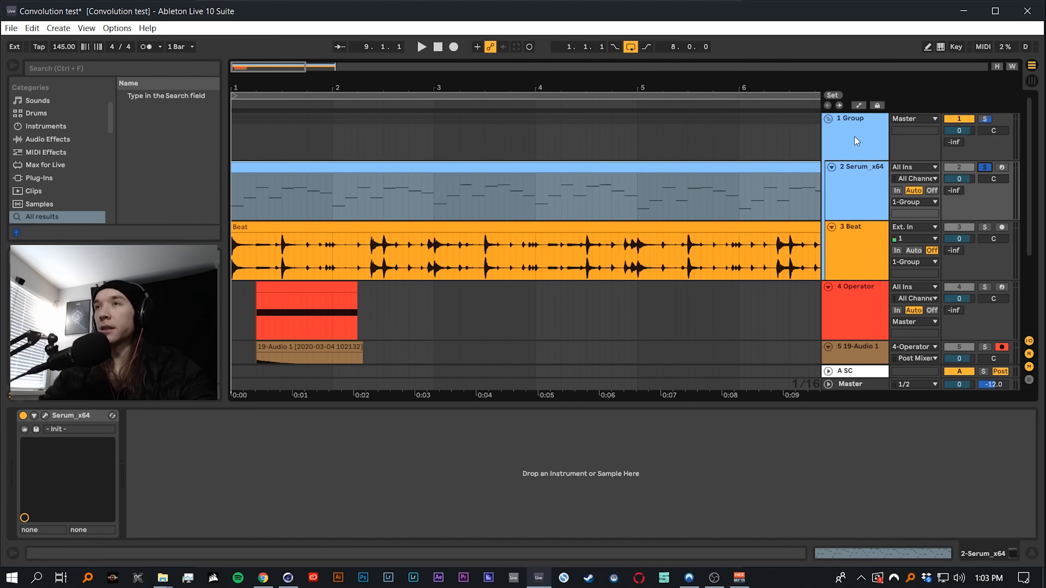
{"action": "key", "text": "space"}
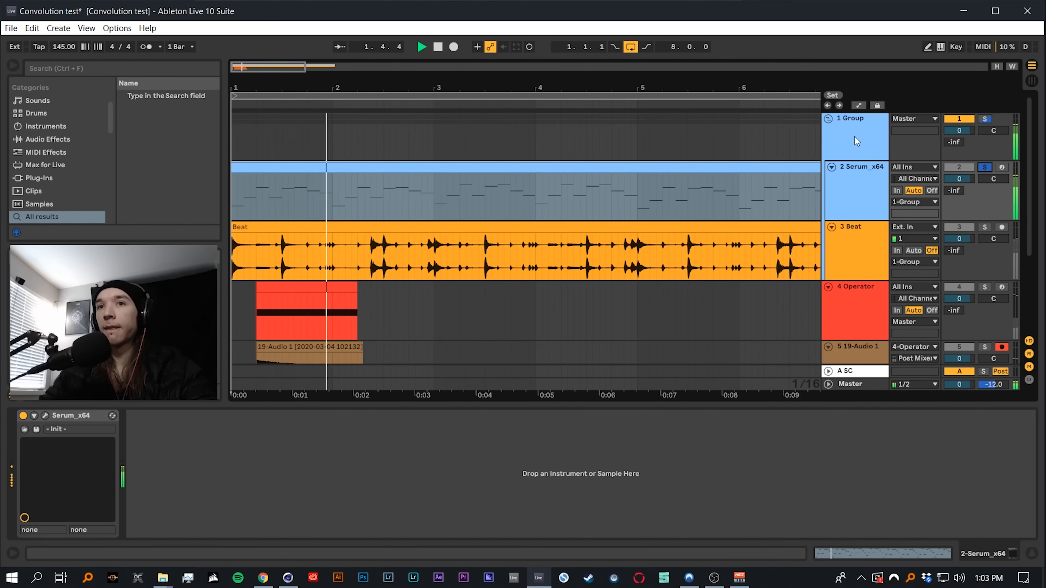
{"action": "left_click", "coordinate": [855, 136]}
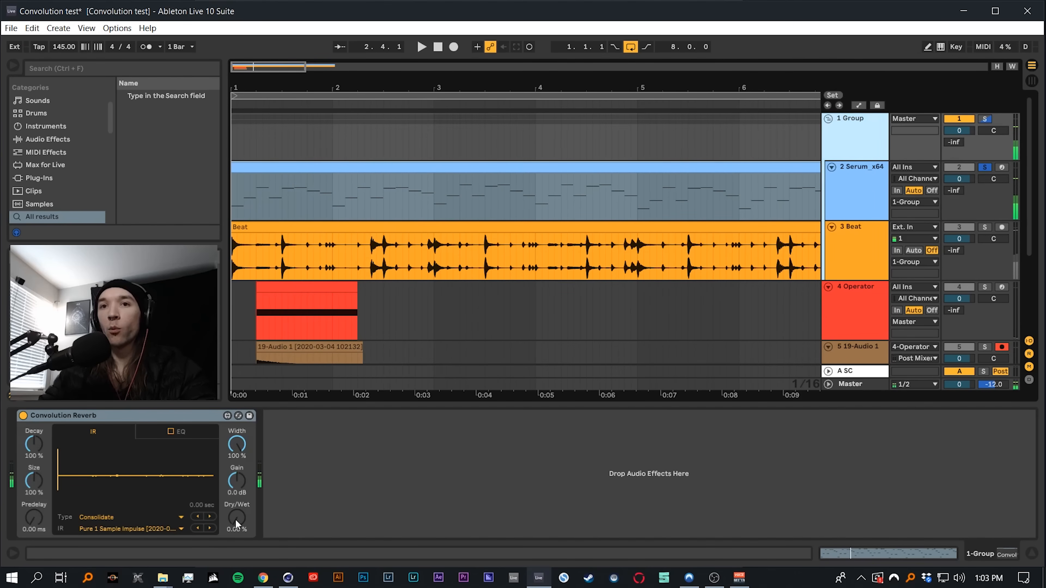
{"action": "key", "text": "space"}
{"action": "left_click_drag", "start_coordinate": [236, 520], "coordinate": [236, 521]}
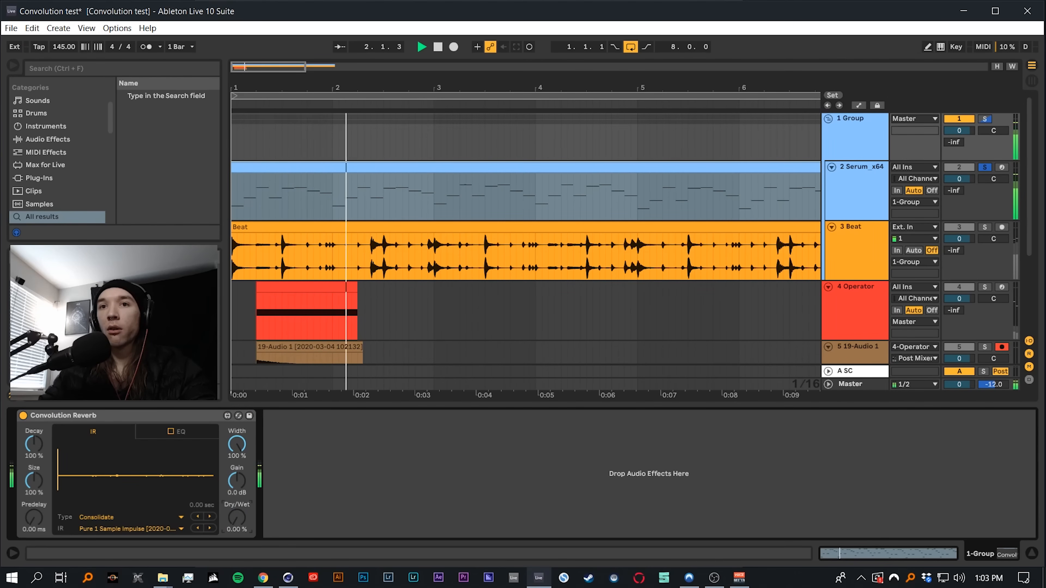
{"action": "key", "text": "space"}
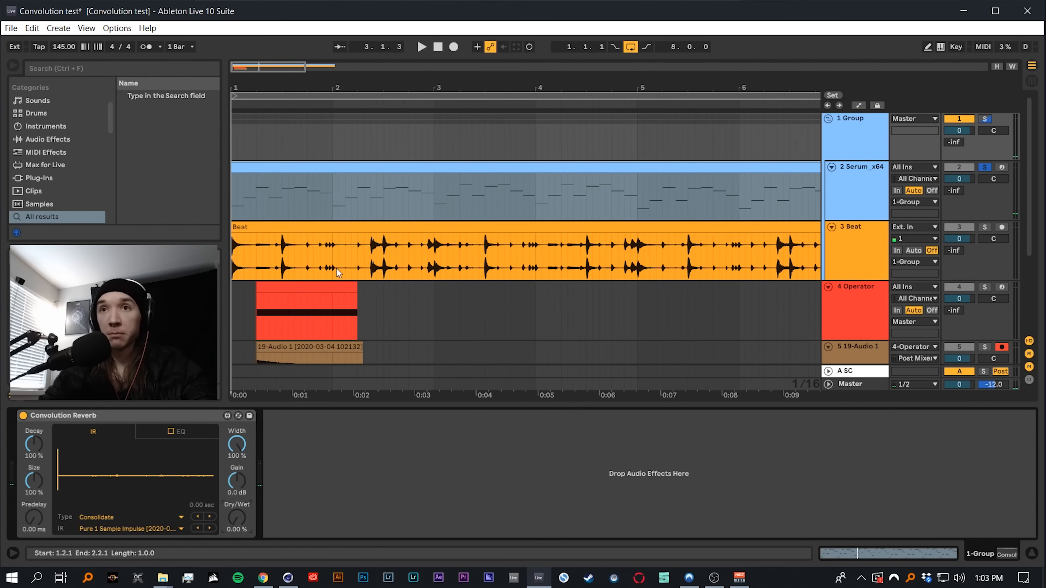
Search the browser for "disperser" and add the Disperser plug-in to the Pure 1 Sample Impulse track
{"action": "scroll", "coordinate": [336, 269], "scroll_direction": "down", "scroll_amount": 3}
{"action": "left_click", "coordinate": [237, 282]}
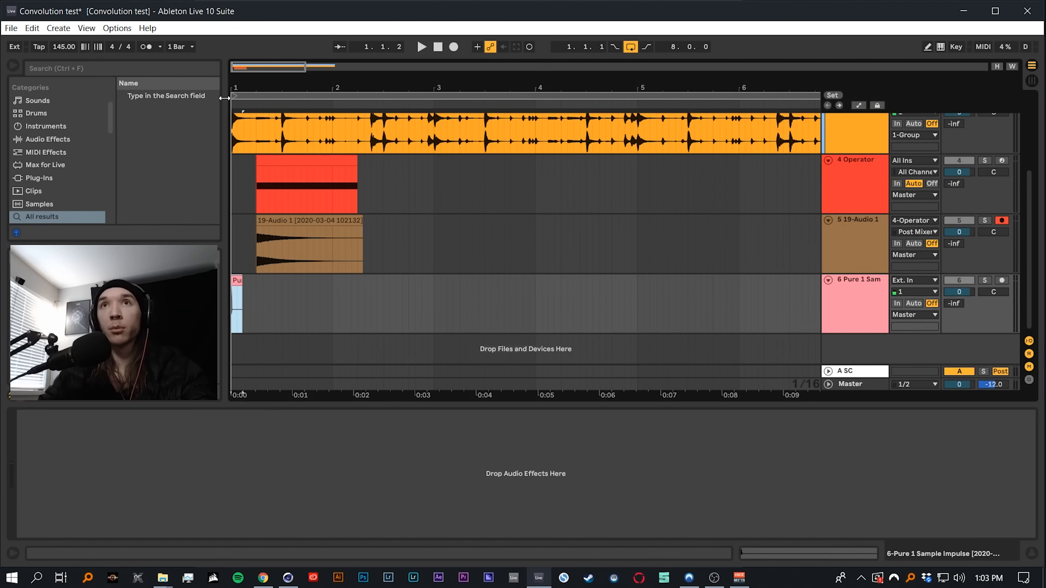
{"action": "left_click", "coordinate": [862, 287]}
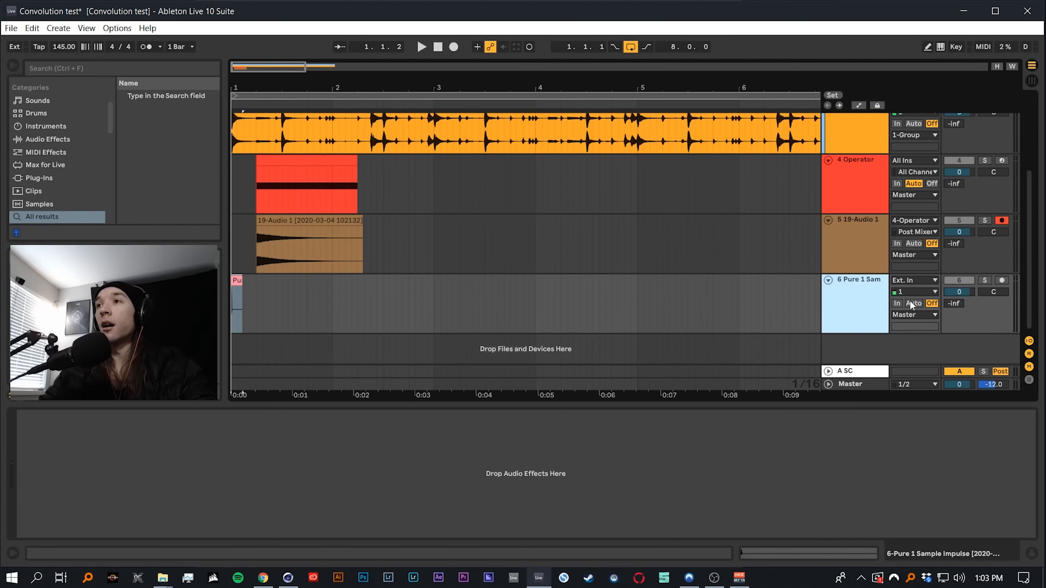
{"action": "left_click", "coordinate": [96, 71]}
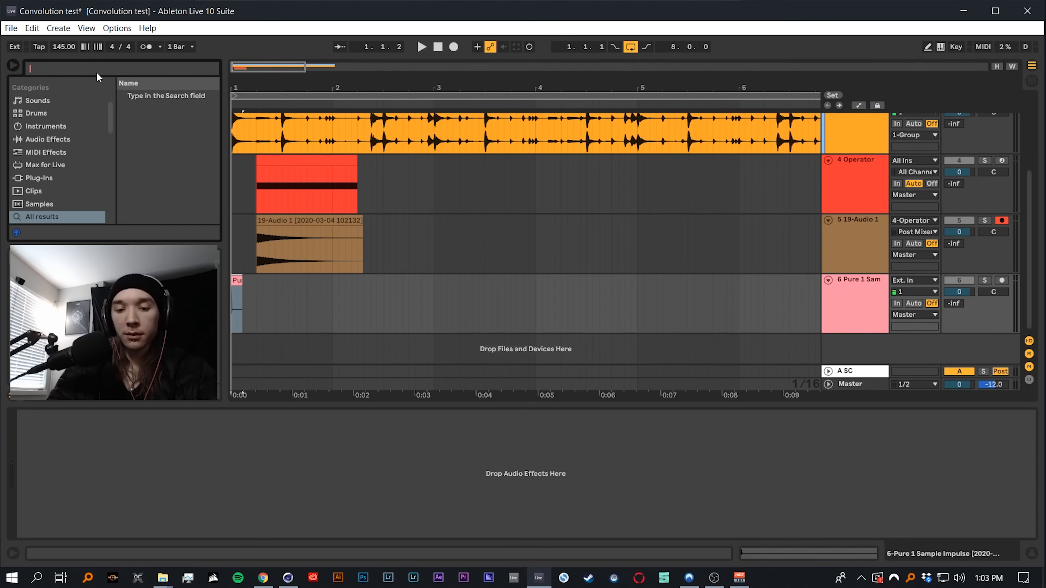
{"action": "type", "text": "disperser"}
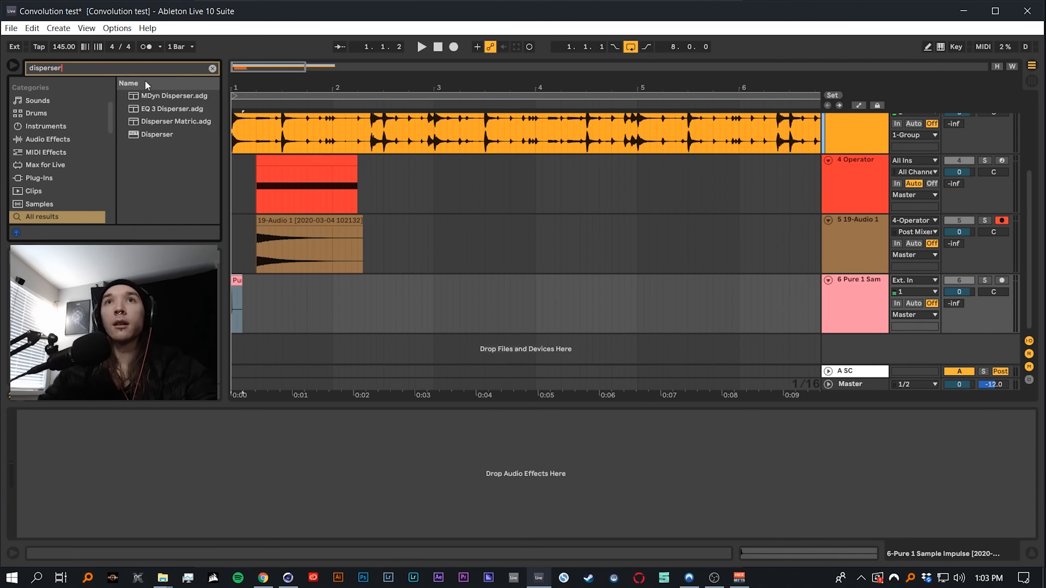
{"action": "left_click_drag", "start_coordinate": [140, 134], "coordinate": [241, 316]}
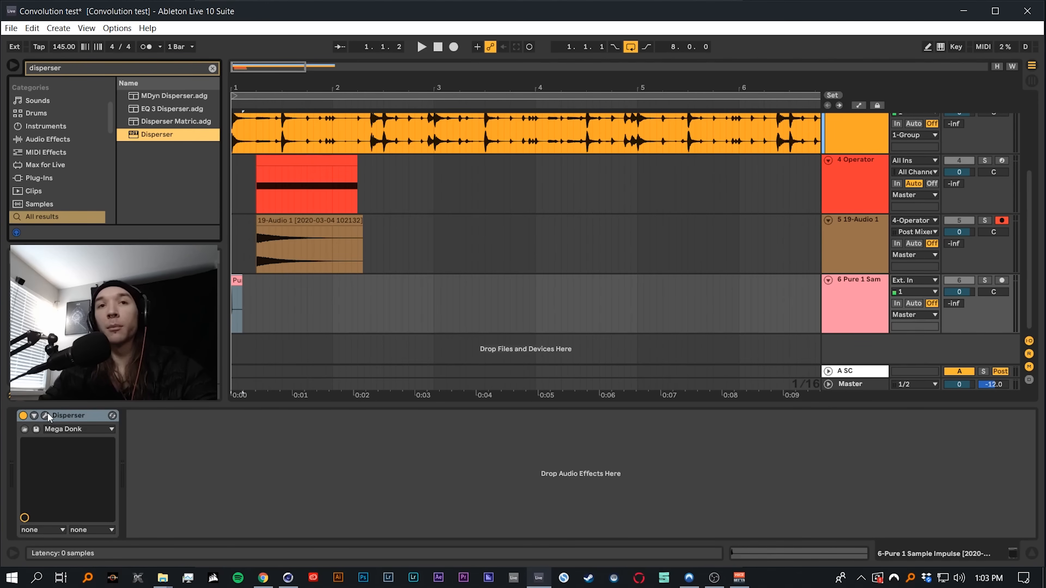
Open Disperser's interface, lower its Pinch and set its Frequency to 555 Hz
{"action": "left_click", "coordinate": [45, 416]}
{"action": "left_click_drag", "start_coordinate": [588, 141], "coordinate": [588, 189]}
{"action": "left_click_drag", "start_coordinate": [358, 144], "coordinate": [422, 150]}
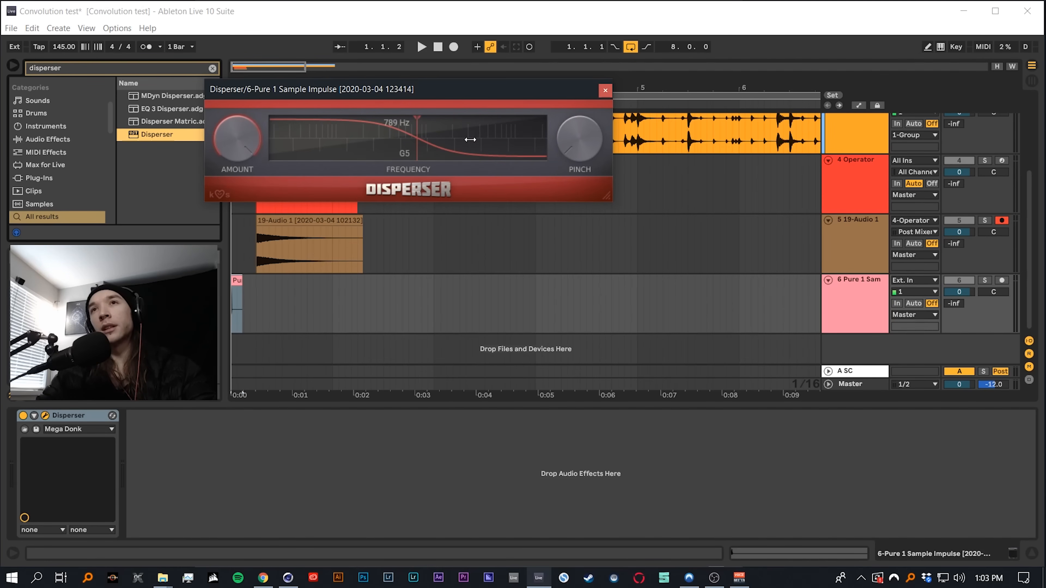
{"action": "left_click_drag", "start_coordinate": [470, 140], "coordinate": [411, 146]}
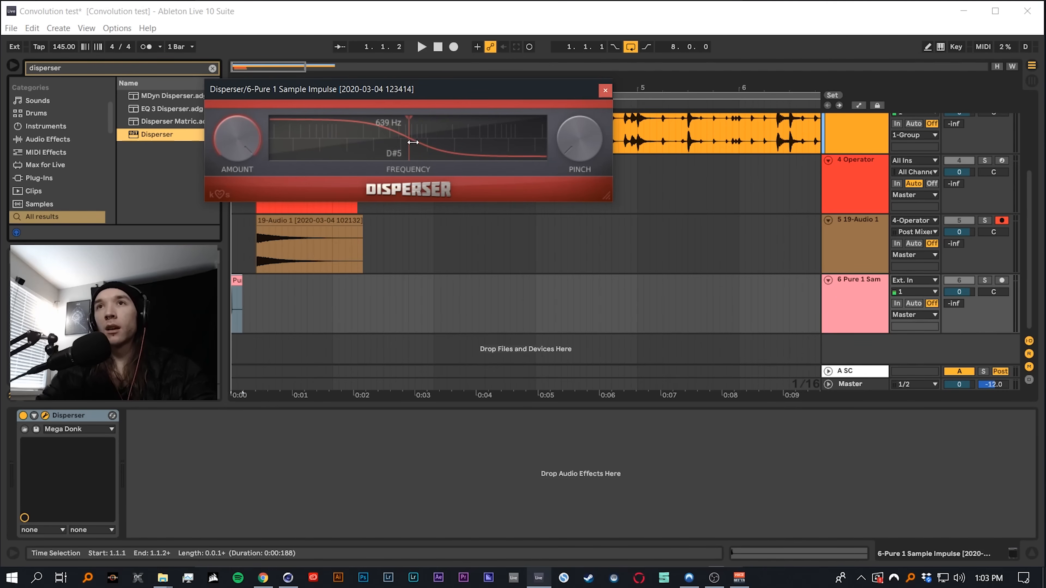
{"action": "left_click_drag", "start_coordinate": [413, 143], "coordinate": [400, 141]}
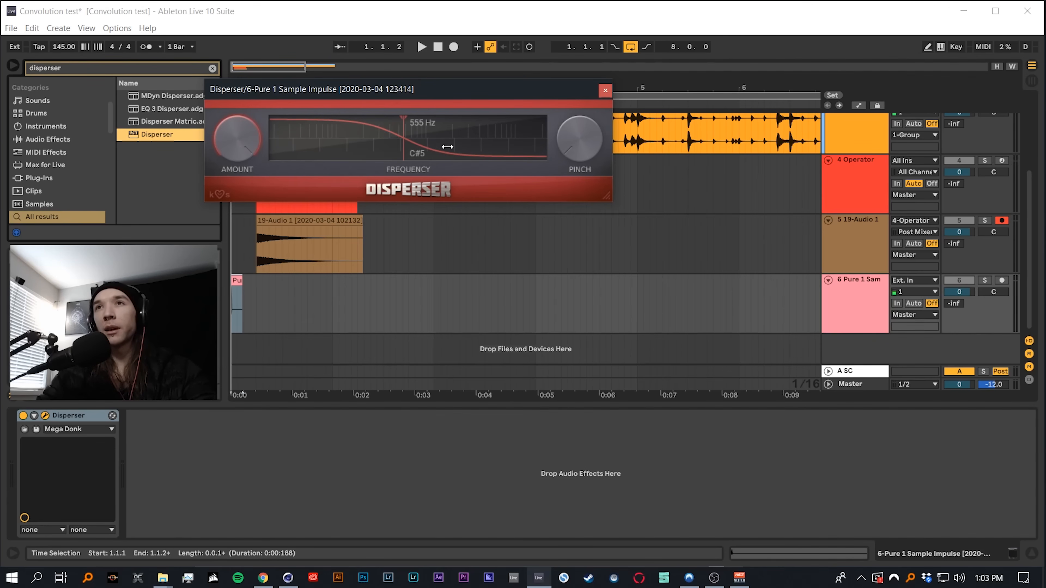
Solo the Pure 1 Sample Impulse track and duplicate Disperser twice so three instances run in series
{"action": "left_click", "coordinate": [854, 287]}
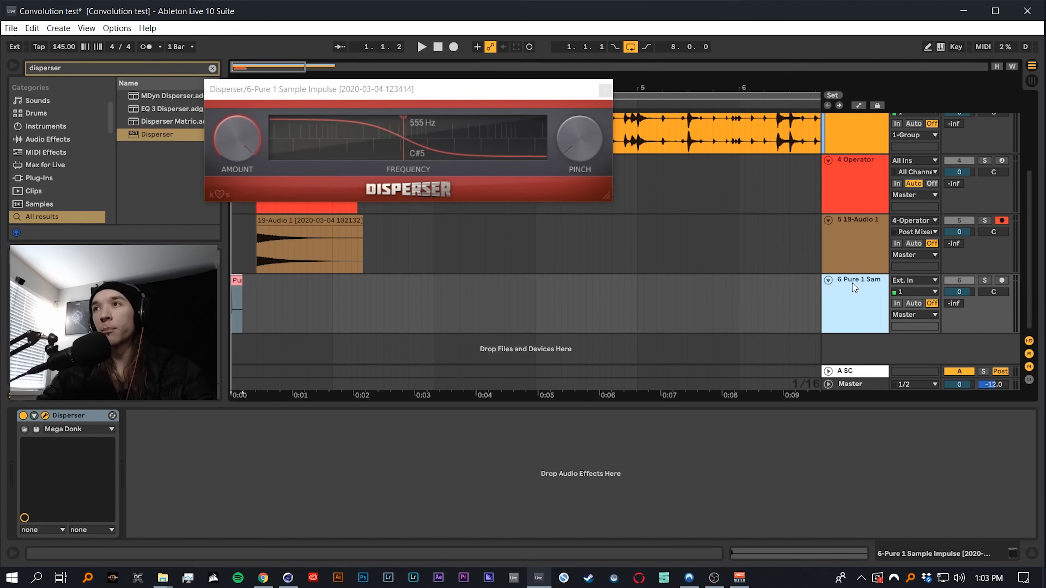
{"action": "left_click", "coordinate": [985, 281]}
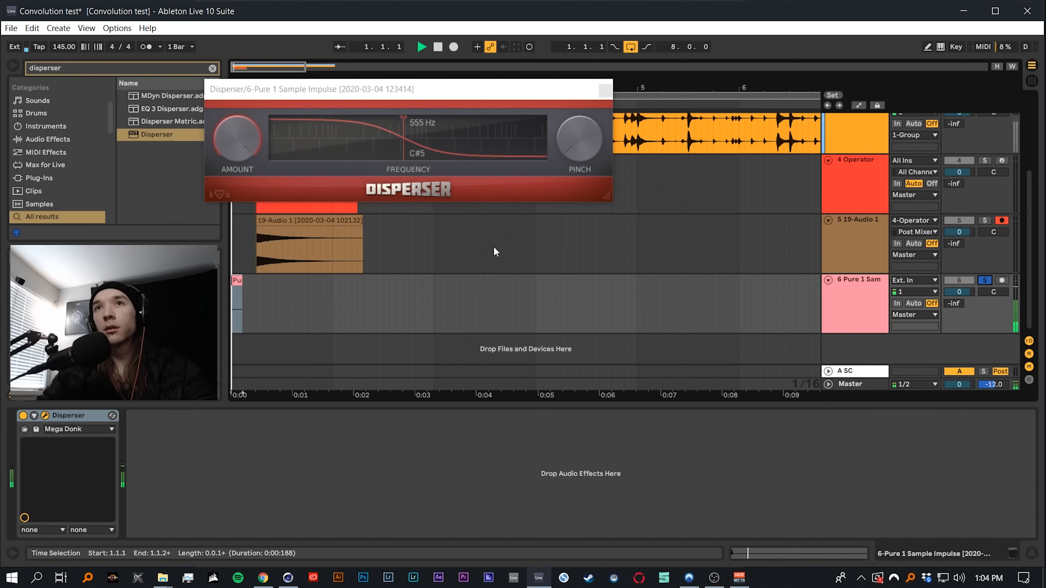
{"action": "key", "text": "ctrl+d"}
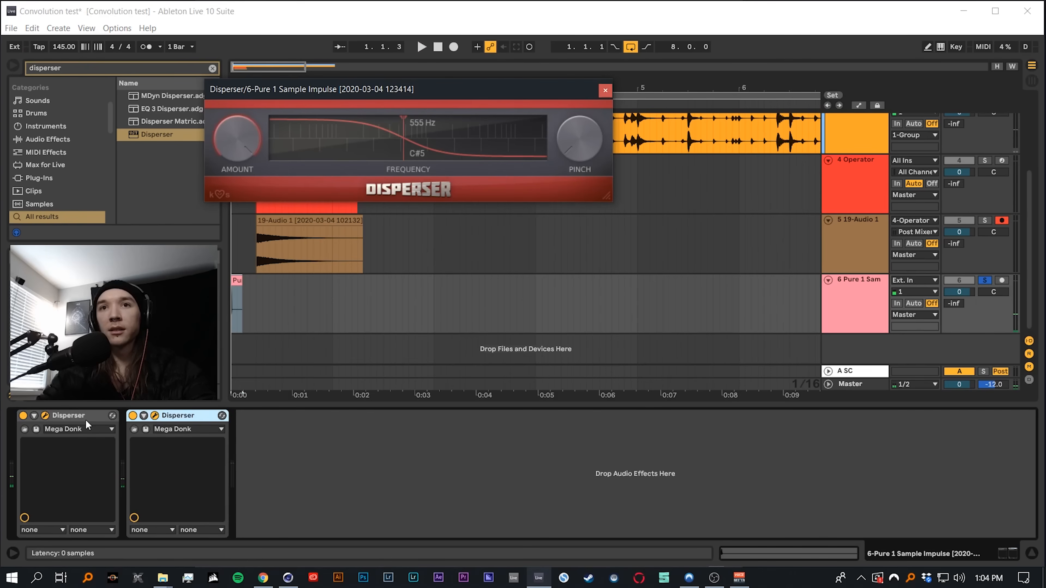
{"action": "left_click", "coordinate": [186, 420]}
{"action": "key", "text": "ctrl+d"}
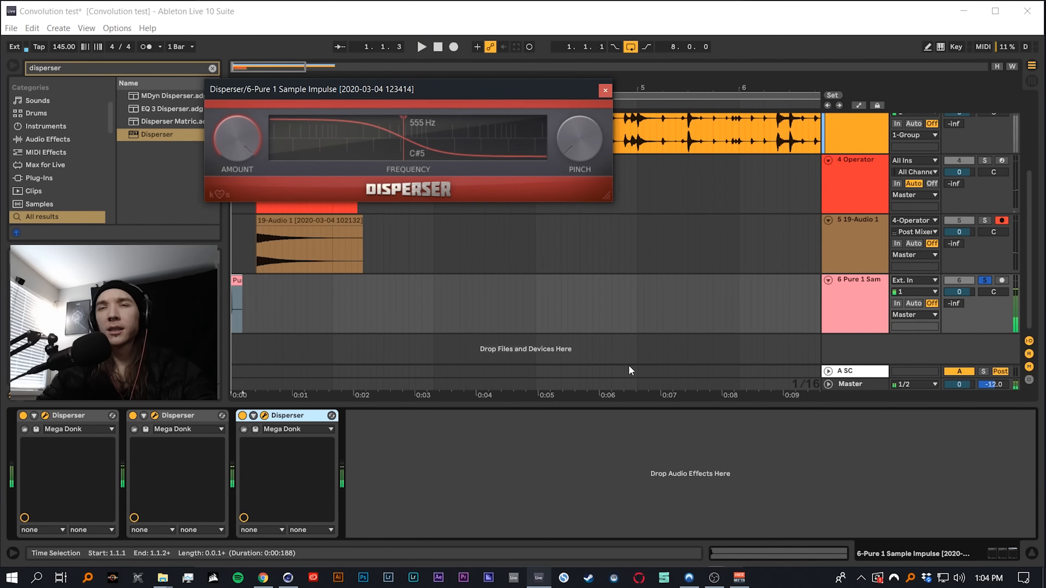
Close the open Disperser windows and play the soloed impulse through all three Dispersers
{"action": "scroll", "coordinate": [531, 246], "scroll_direction": "up", "scroll_amount": 3}
{"action": "left_click_drag", "start_coordinate": [505, 93], "coordinate": [640, 201]}
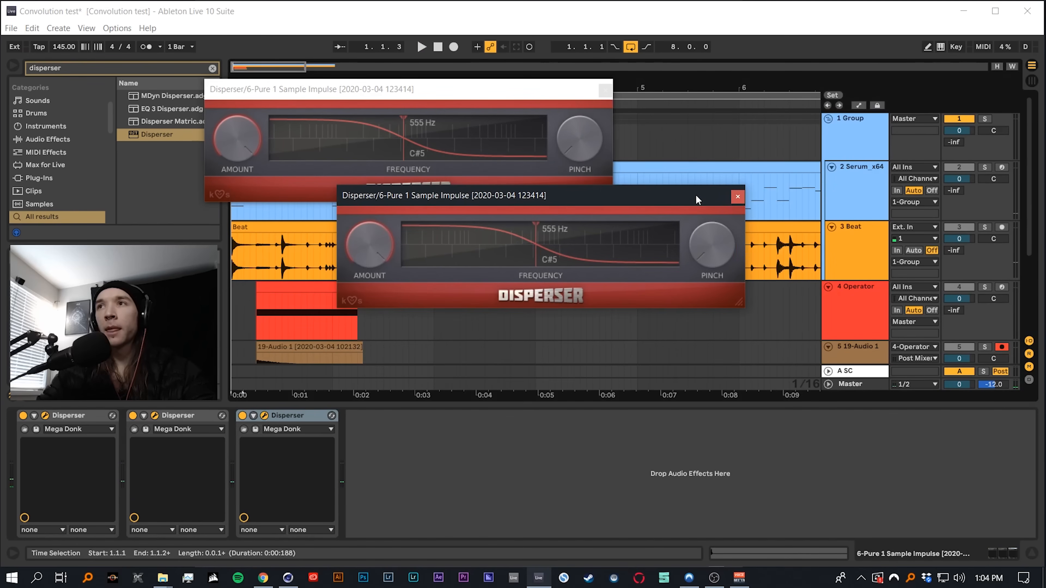
{"action": "left_click", "coordinate": [739, 197]}
{"action": "left_click", "coordinate": [609, 90]}
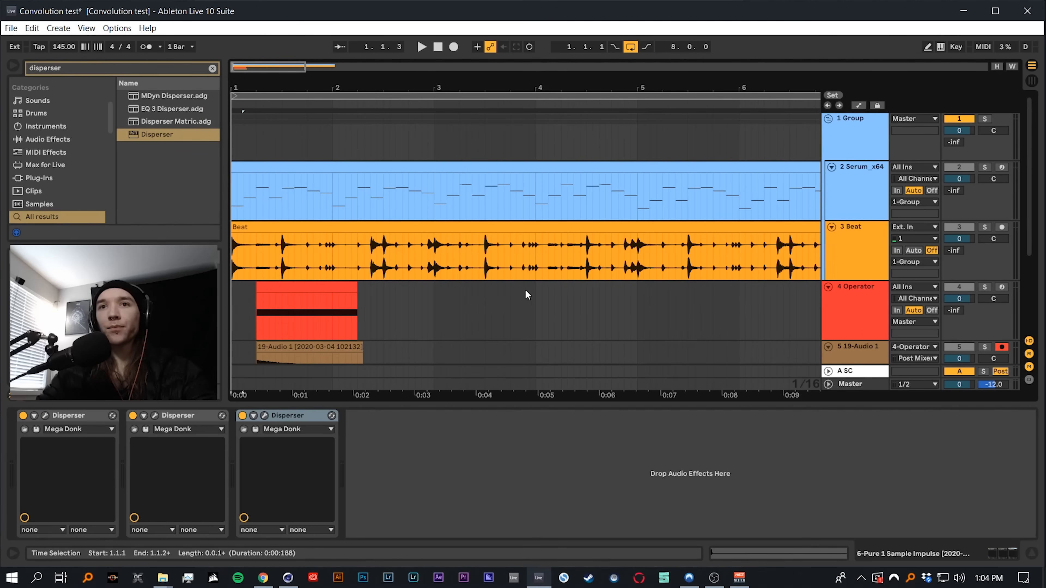
{"action": "scroll", "coordinate": [525, 289], "scroll_direction": "down", "scroll_amount": 3}
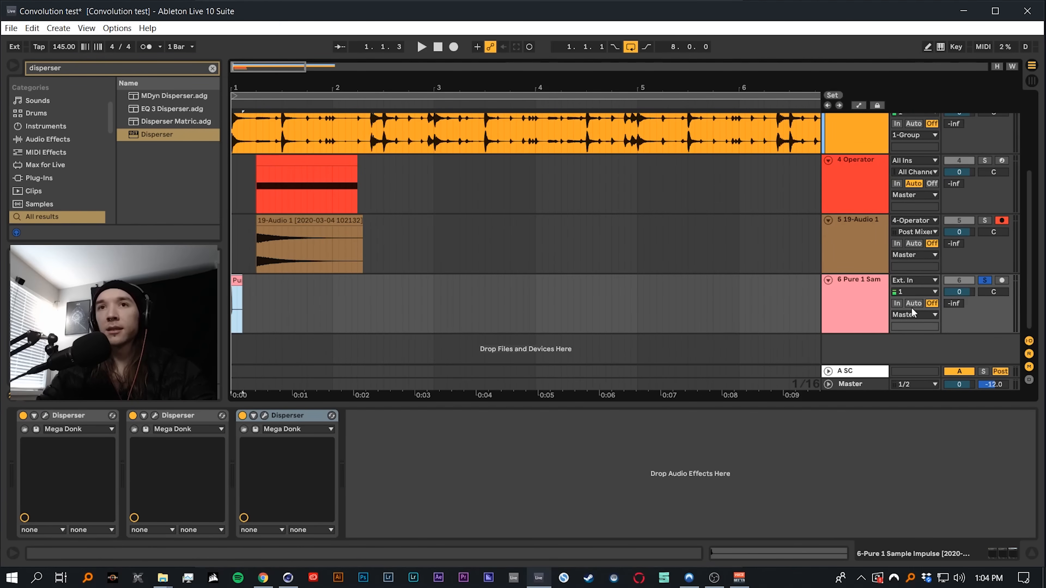
{"action": "key", "text": "space"}
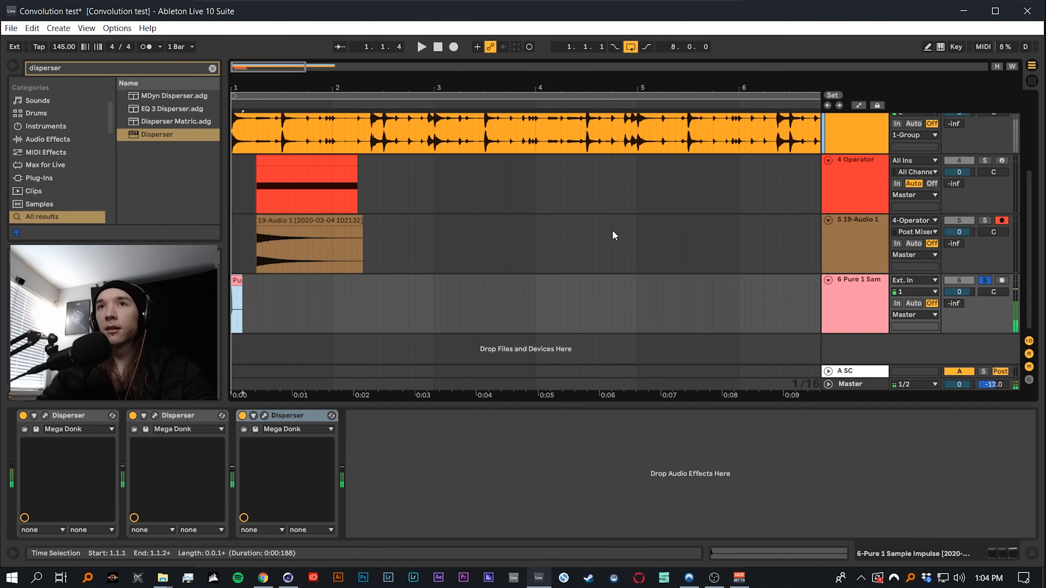
Load the short resampled clip at the start of track 5 as the group's Convolution Reverb impulse response and set Dry/Wet to 100%
{"action": "scroll", "coordinate": [268, 293], "scroll_direction": "up", "scroll_amount": 3}
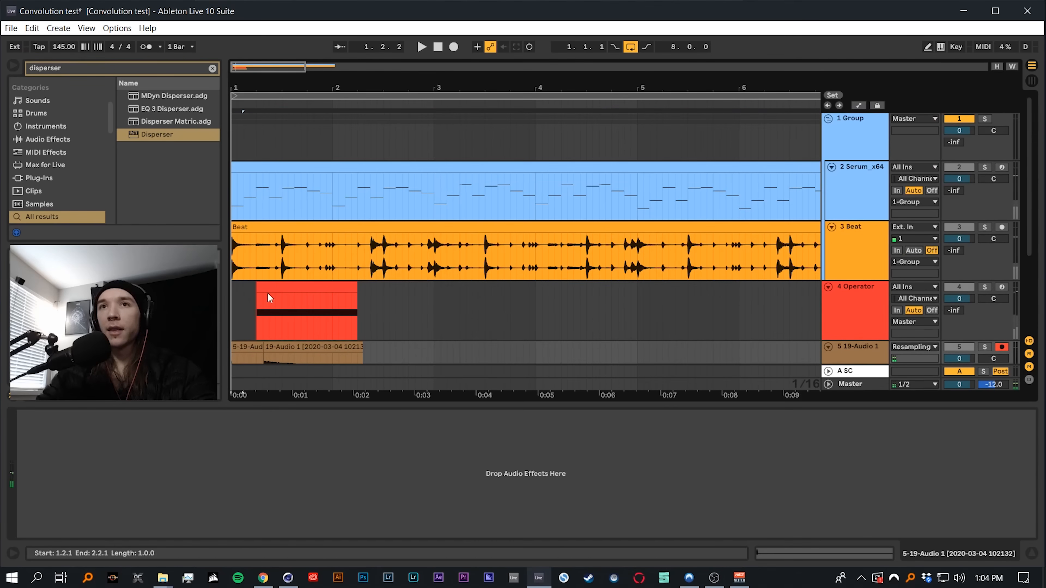
{"action": "left_click", "coordinate": [250, 347]}
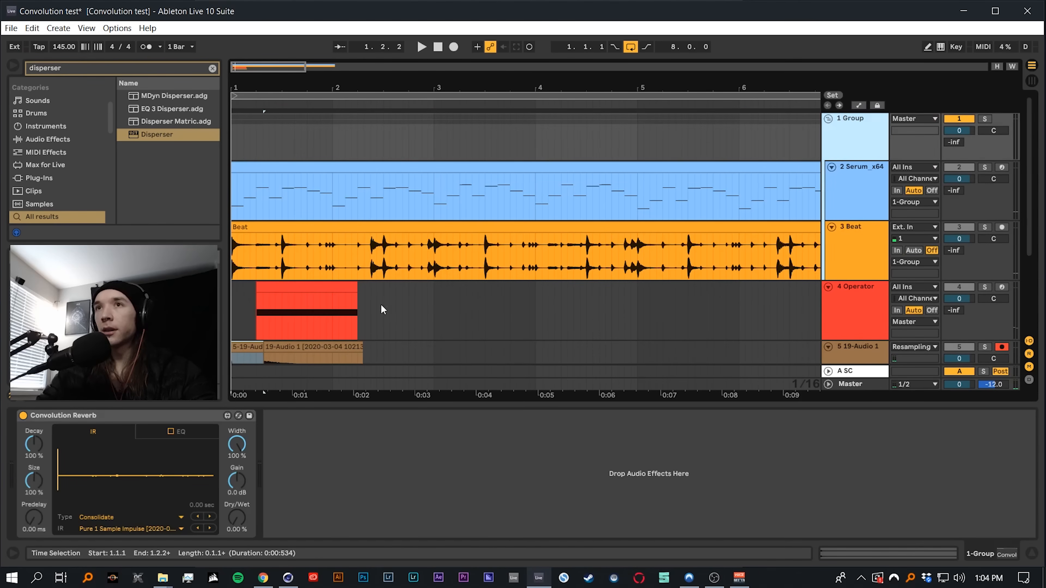
{"action": "left_click_drag", "start_coordinate": [249, 347], "coordinate": [144, 467]}
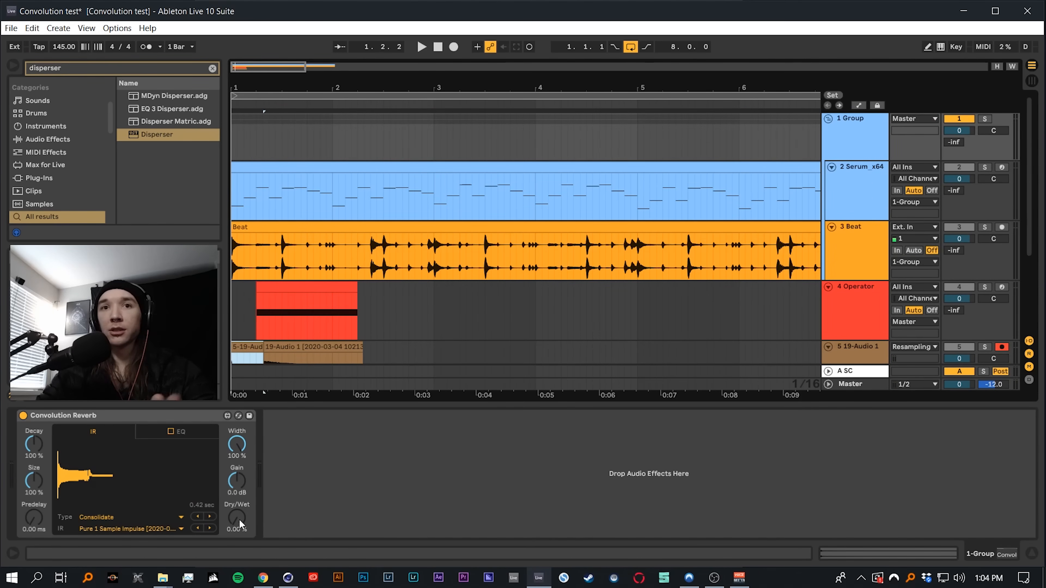
{"action": "left_click_drag", "start_coordinate": [238, 520], "coordinate": [238, 466]}
Solo the Serum_x64 track and audition it through the Disperser-based impulse response
{"action": "left_click", "coordinate": [856, 120]}
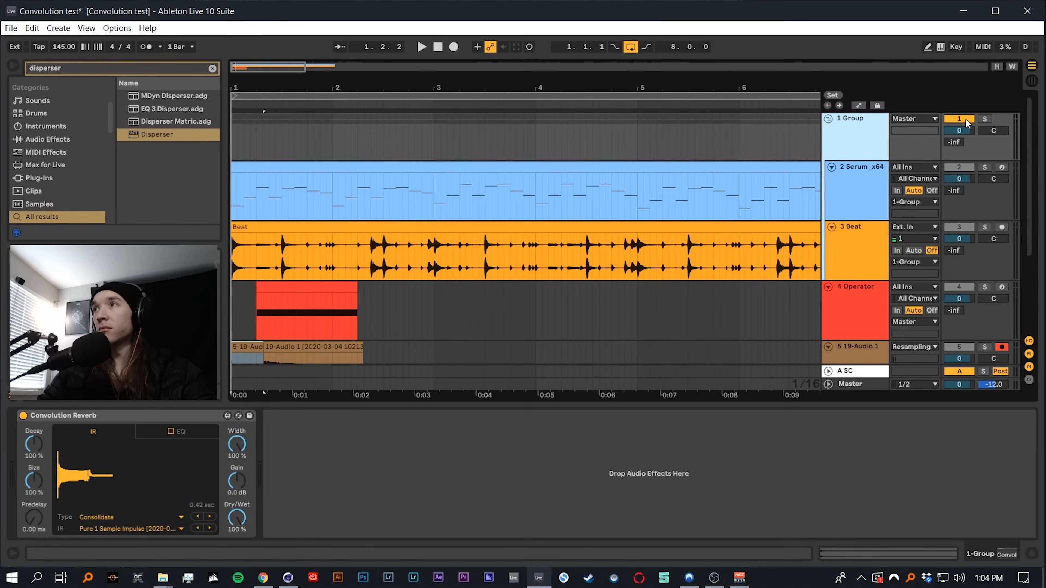
{"action": "left_click", "coordinate": [985, 167]}
{"action": "key", "text": "space"}
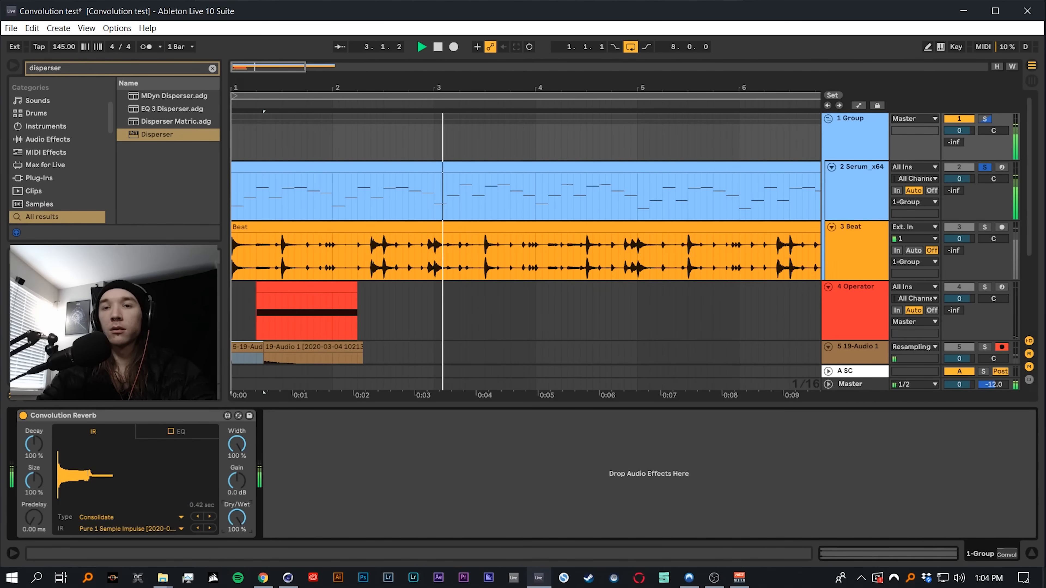
{"action": "key", "text": "space"}
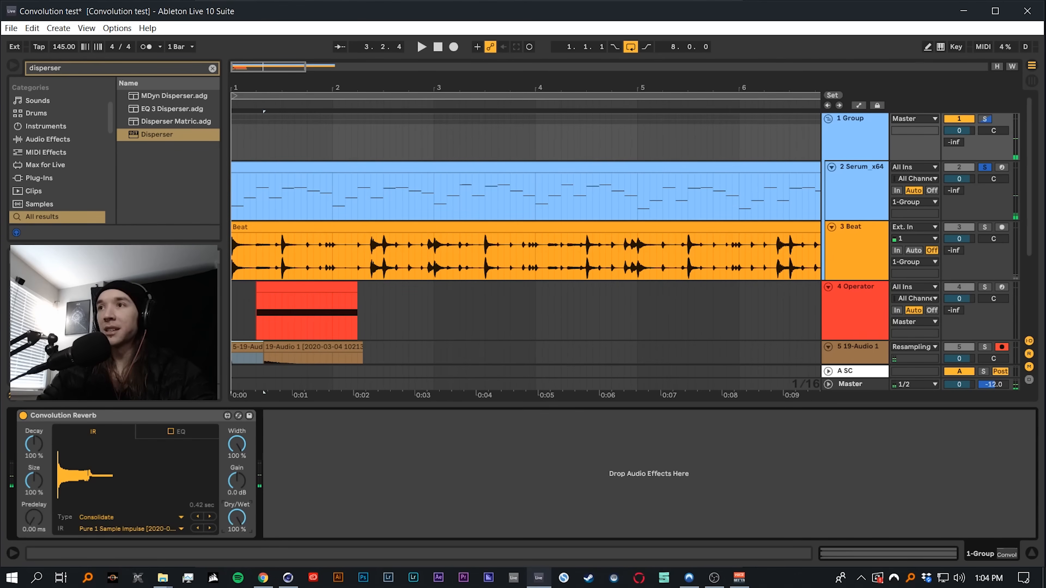
{"action": "key", "text": "space"}
{"action": "key", "text": "space"}
Solo the Beat track and audition it through the fully wet Convolution Reverb
{"action": "left_click", "coordinate": [985, 228]}
{"action": "key", "text": "space"}
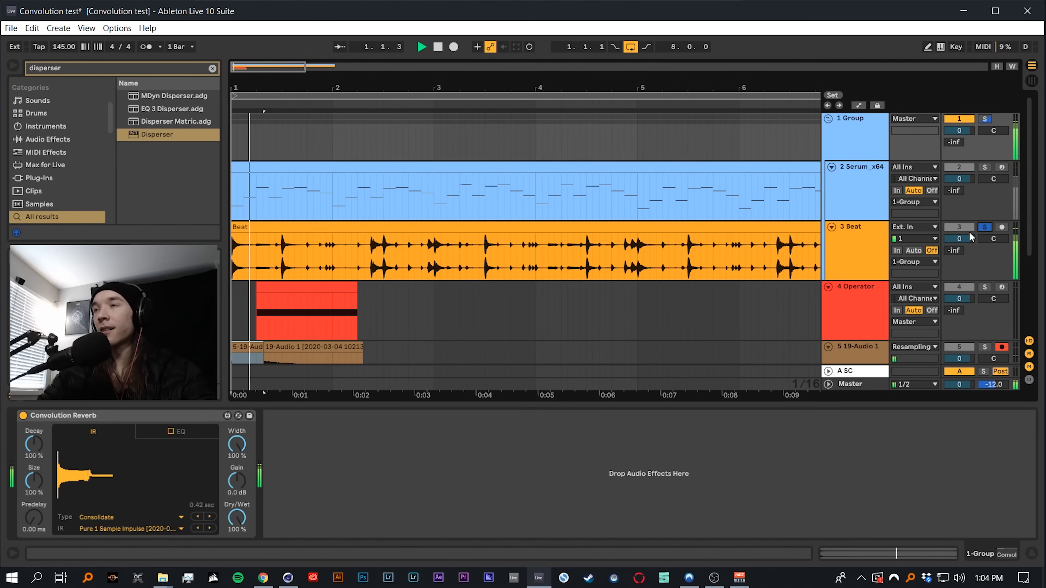
{"action": "left_click", "coordinate": [234, 522]}
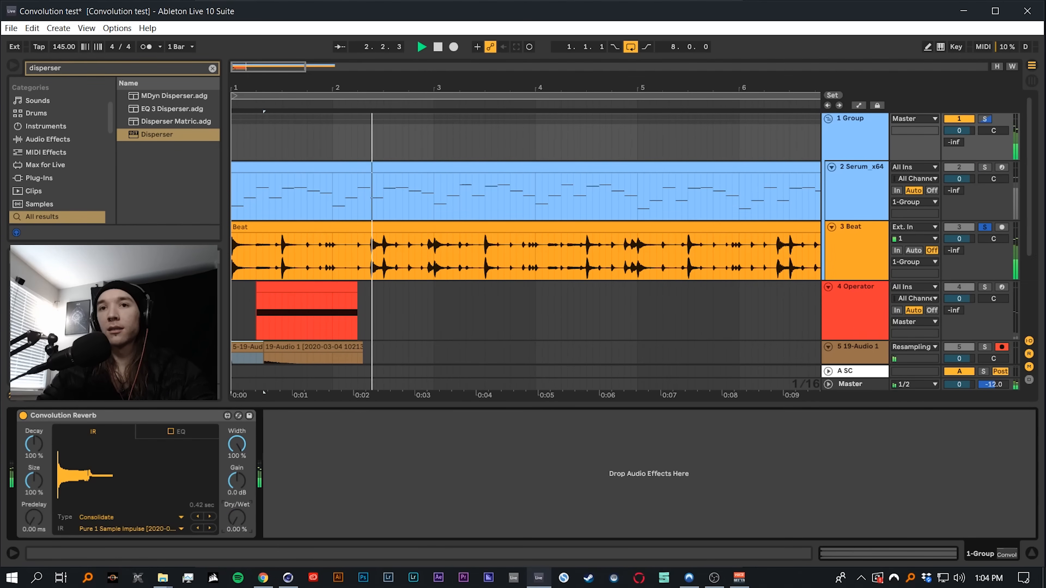
{"action": "key", "text": "space"}
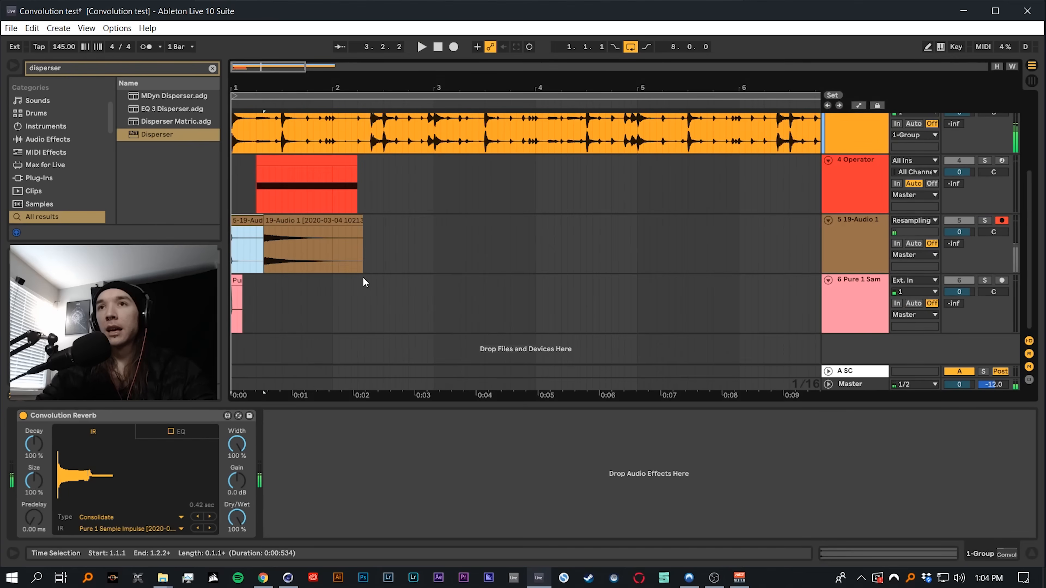
Delete all three Dispersers from the Pure 1 Sample Impulse track and solo that track
{"action": "scroll", "coordinate": [294, 298], "scroll_direction": "down", "scroll_amount": 3}
{"action": "left_click", "coordinate": [294, 298]}
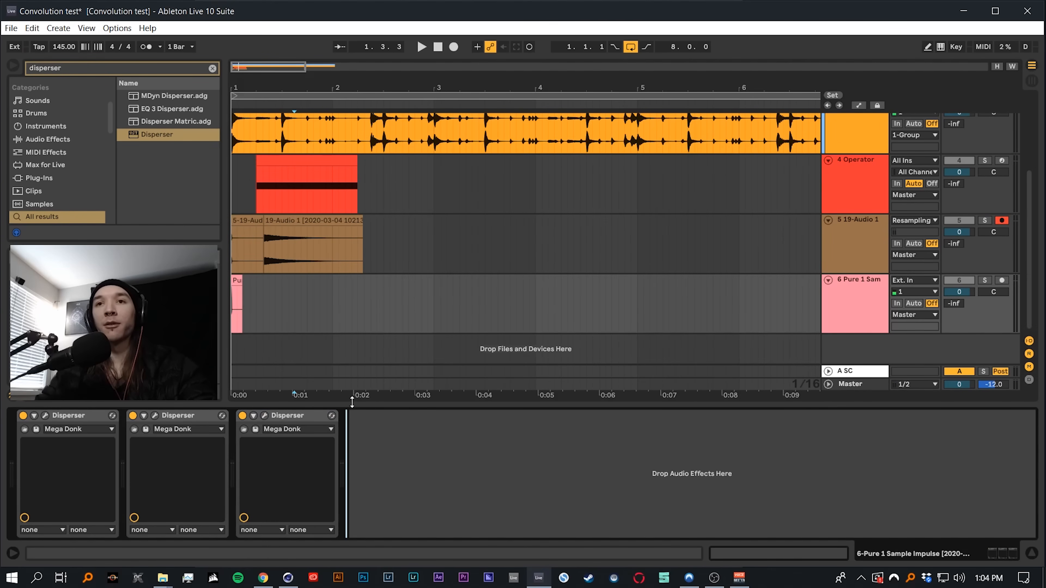
{"action": "left_click", "coordinate": [295, 417]}
{"action": "left_click", "coordinate": [102, 418], "text": "shift"}
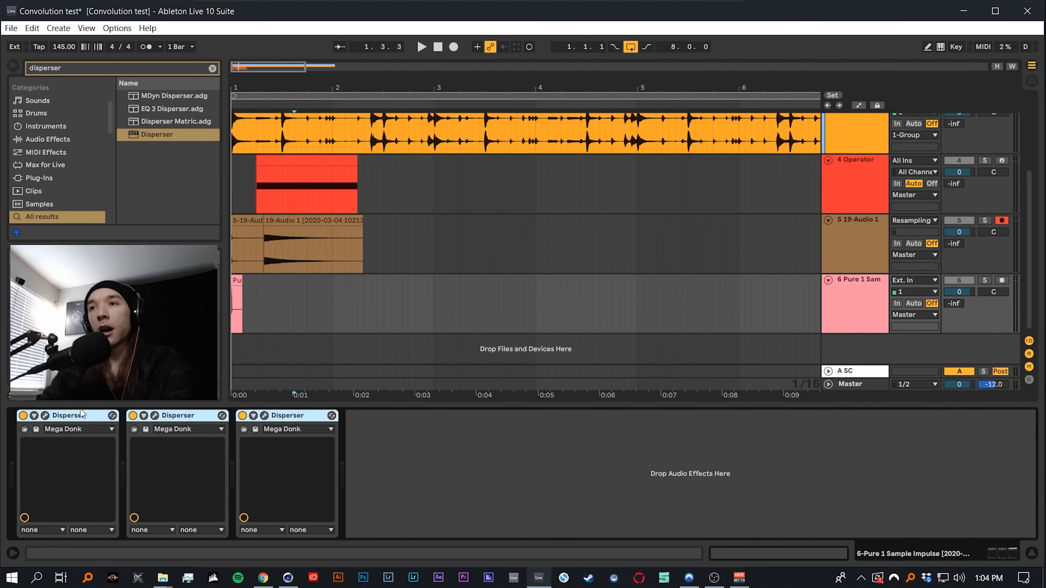
{"action": "key", "text": "Delete"}
{"action": "left_click", "coordinate": [861, 294]}
{"action": "left_click", "coordinate": [988, 279]}
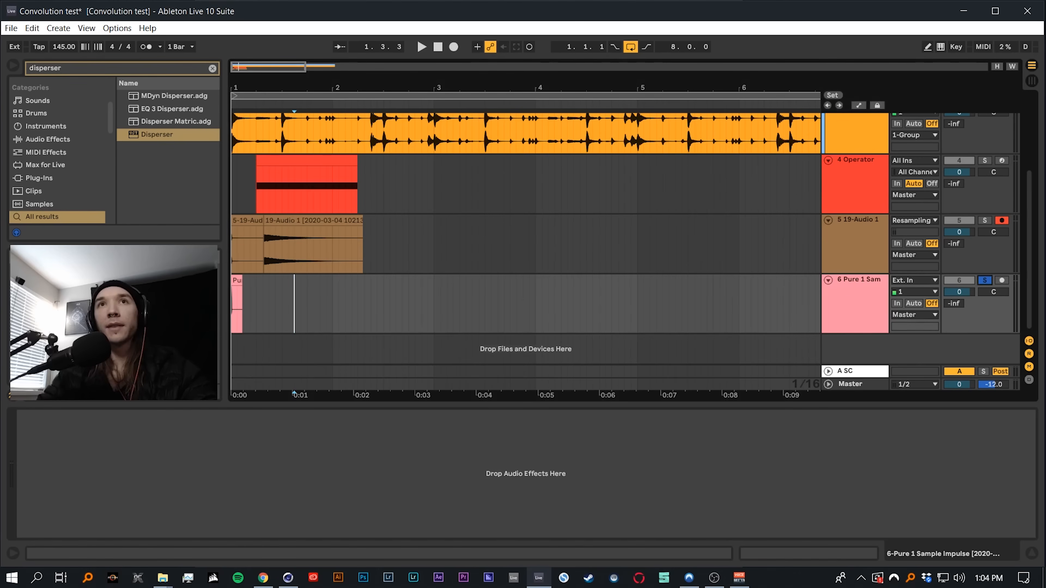
Find EQ Three in the browser and add it to the Pure 1 Sample Impulse track
{"action": "key", "text": "ctrl+f"}
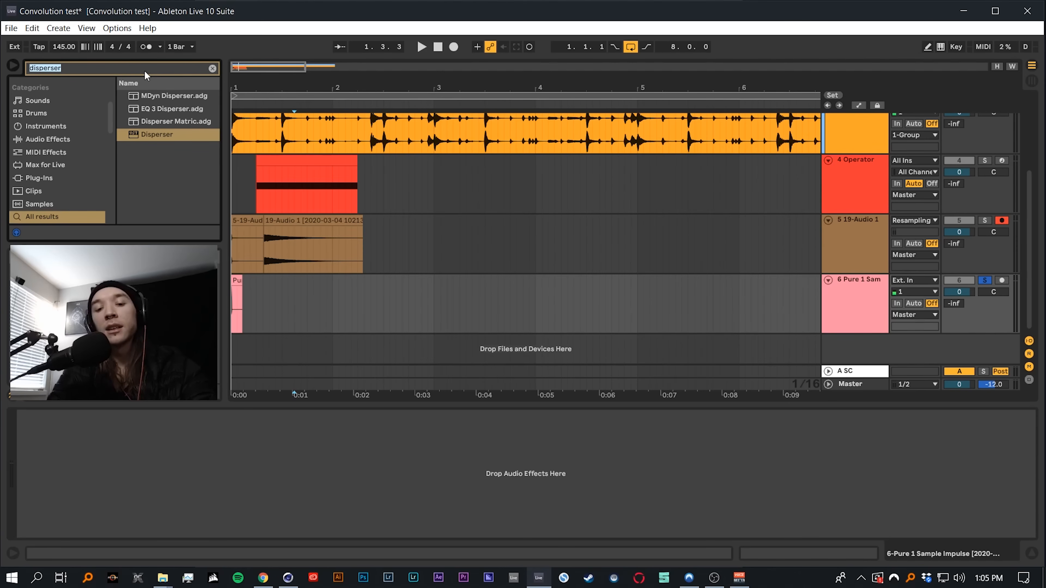
{"action": "type", "text": "eq3"}
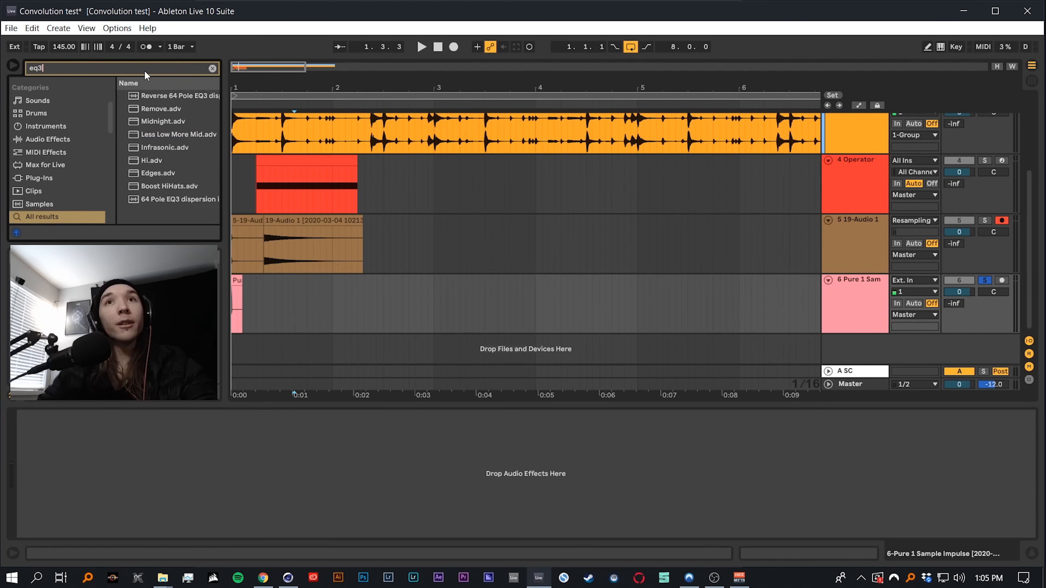
{"action": "key", "text": "BackSpace"}
{"action": "type", "text": "the"}
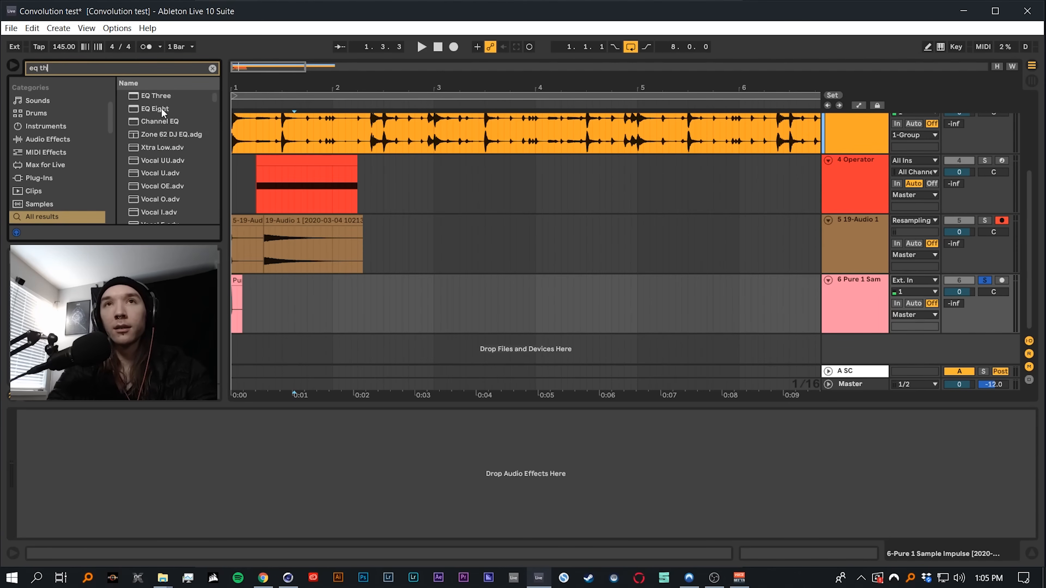
{"action": "key", "text": "BackSpace"}
{"action": "key", "text": "BackSpace"}
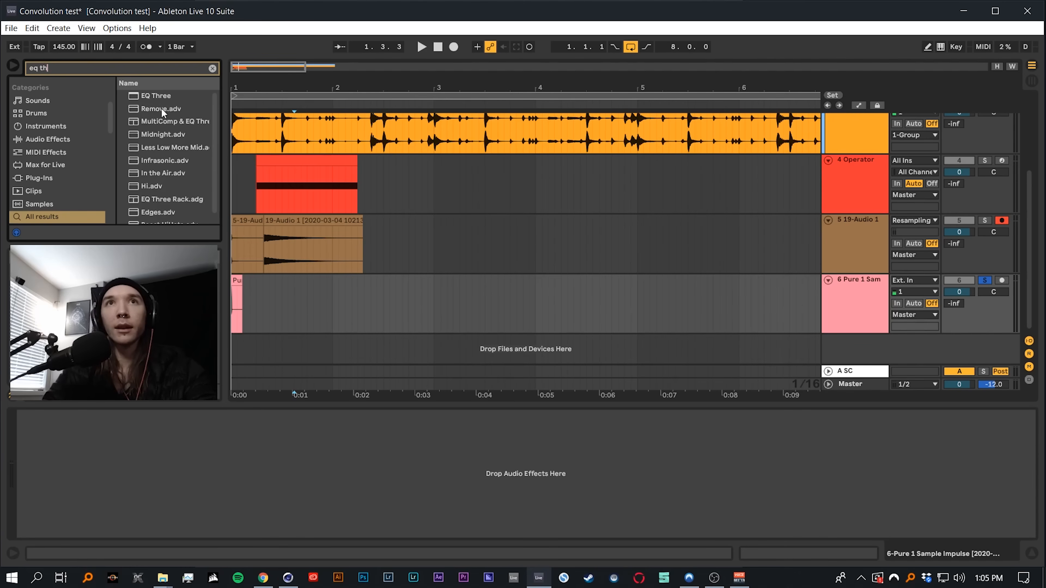
{"action": "type", "text": "h"}
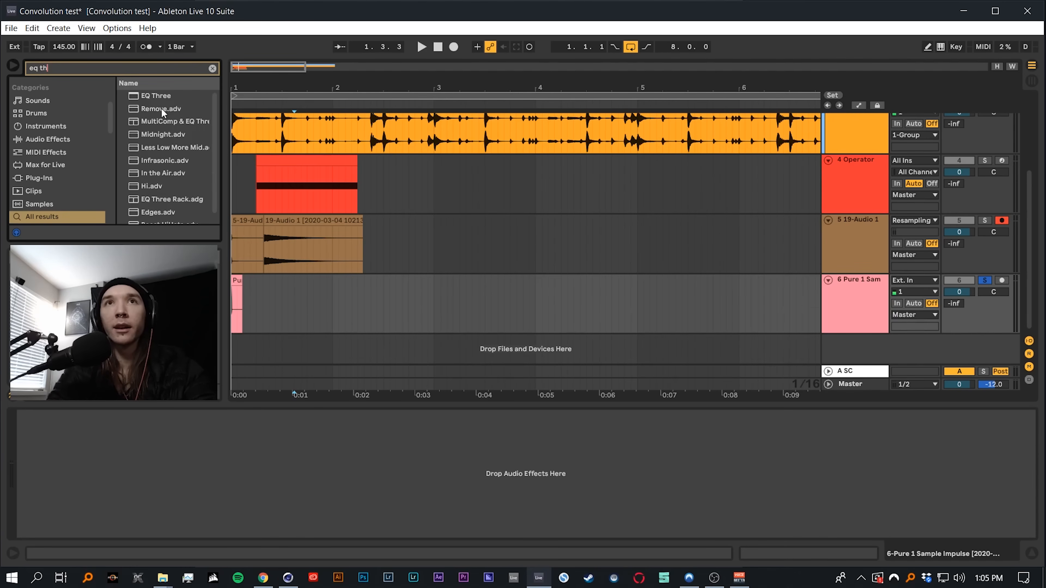
{"action": "type", "text": "ree"}
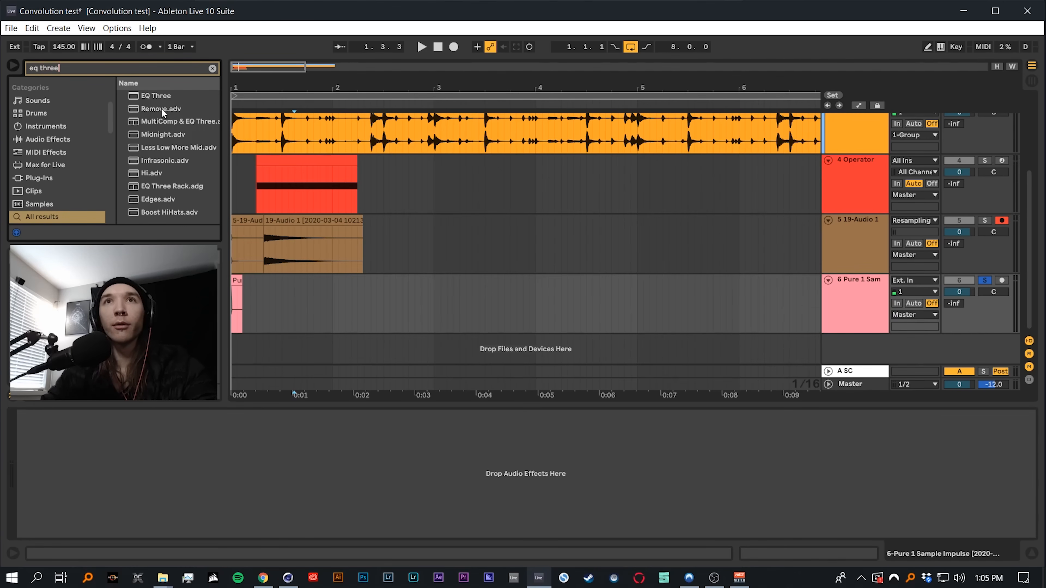
{"action": "left_click_drag", "start_coordinate": [157, 99], "coordinate": [255, 313]}
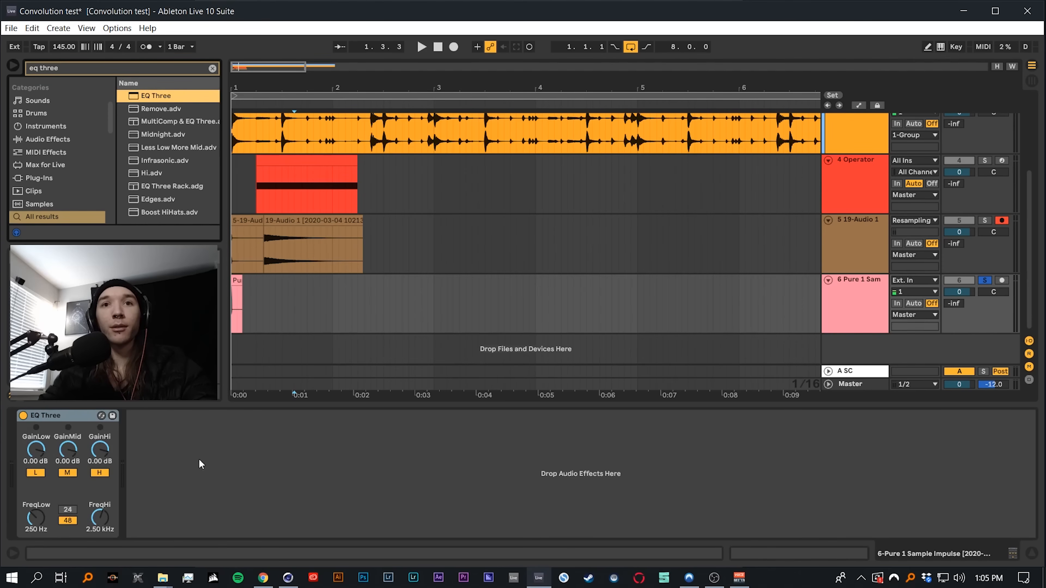
Audition the Pure 1 Sample Impulse clip from its start through the single EQ Three
{"action": "key", "text": "space"}
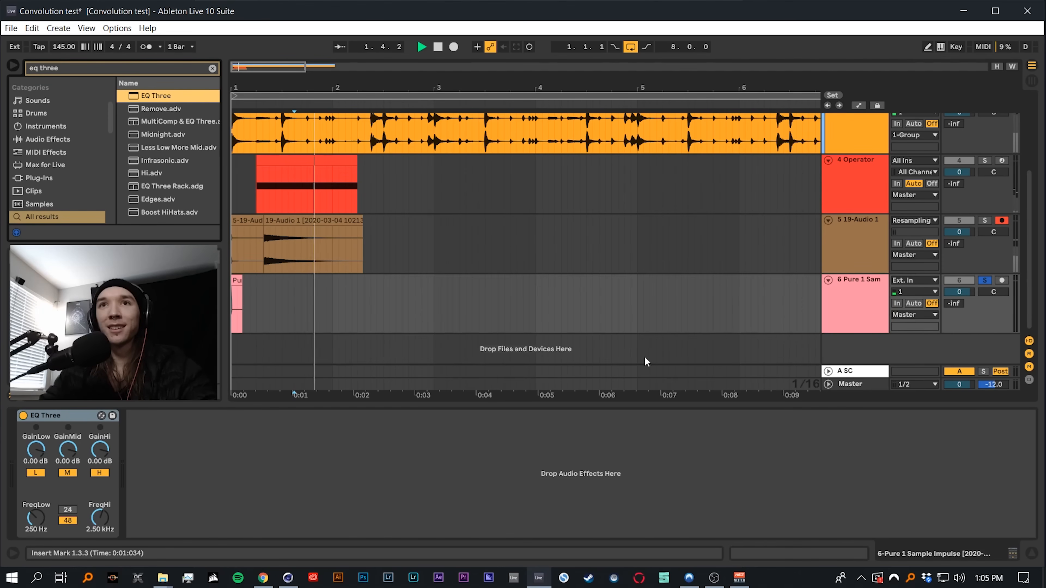
{"action": "key", "text": "space"}
{"action": "left_click", "coordinate": [236, 281]}
{"action": "key", "text": "space"}
{"action": "key", "text": "space"}
Duplicate EQ Three on the Pure 1 Sample Impulse track to build a chain of twelve
{"action": "left_click", "coordinate": [74, 415]}
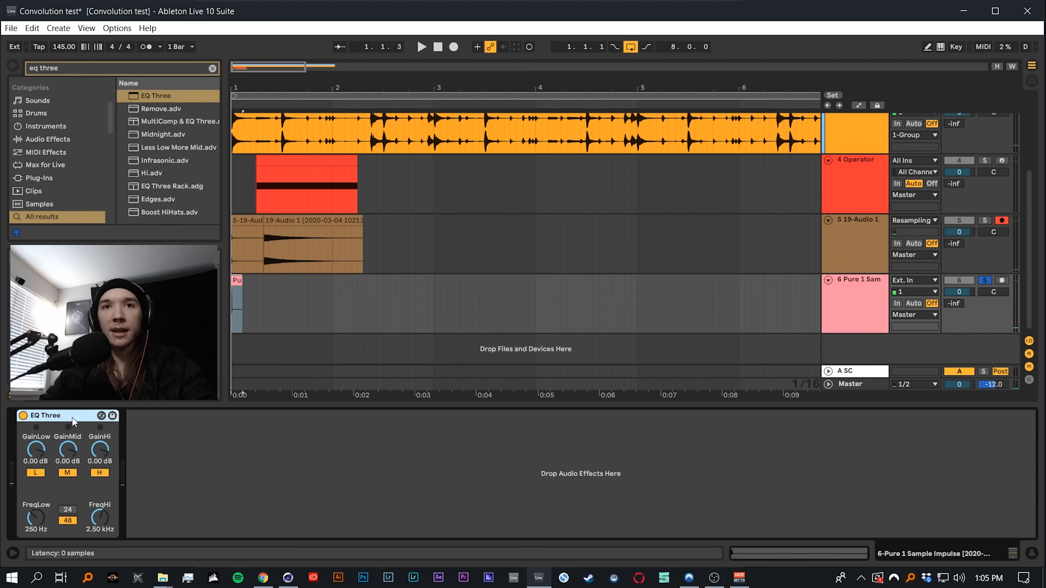
{"action": "key", "text": "ctrl+d"}
{"action": "key", "text": "ctrl+d"}
{"action": "key", "text": "ctrl+d"}
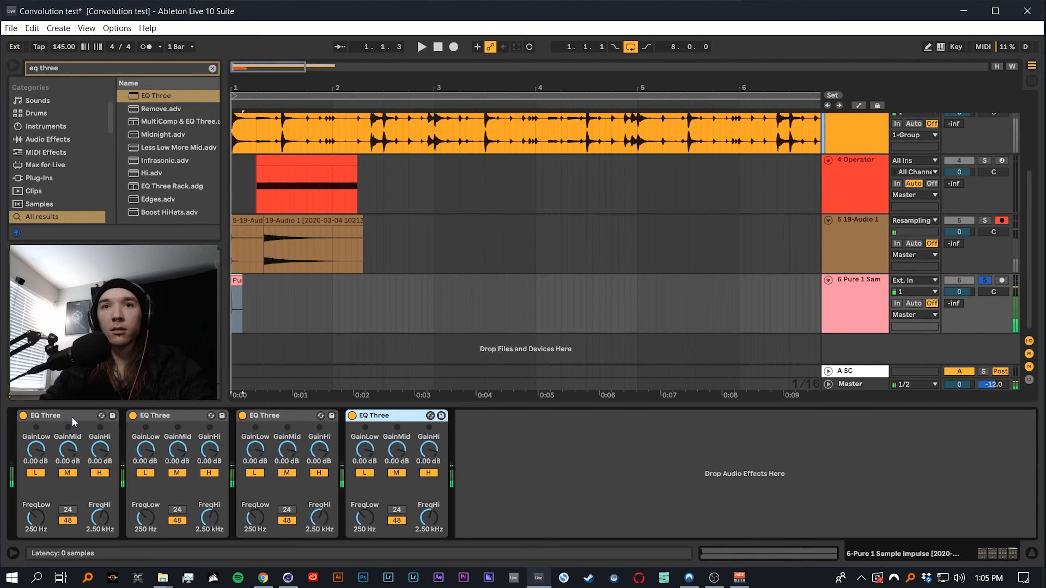
{"action": "left_click", "coordinate": [67, 420], "text": "shift"}
{"action": "key", "text": "ctrl+d"}
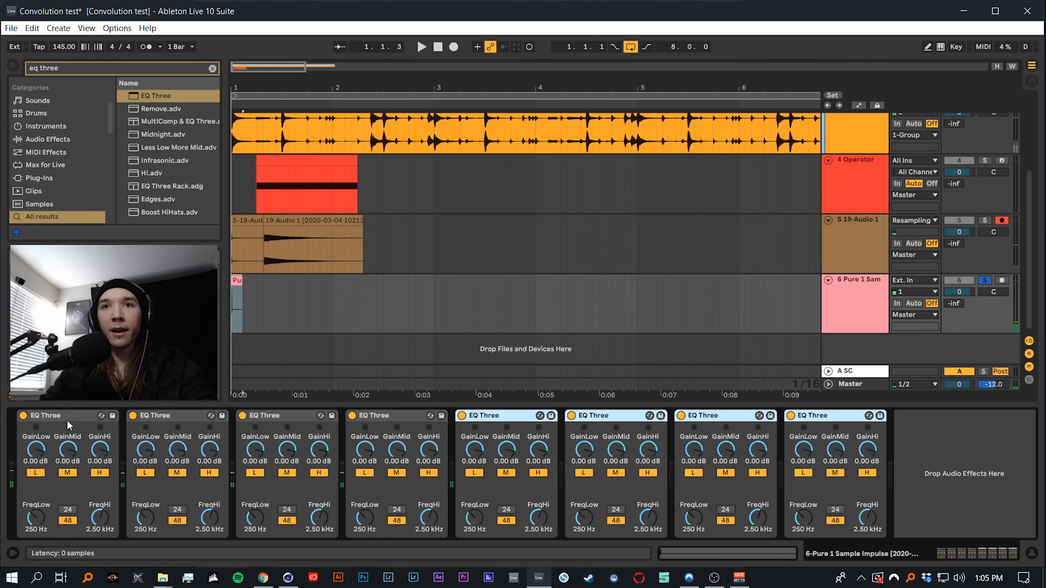
{"action": "key", "text": "ctrl+d"}
Resample the EQ Three-processed impulse onto track 5 and load a short section from its start as the group's Convolution Reverb impulse response
{"action": "key", "text": "space"}
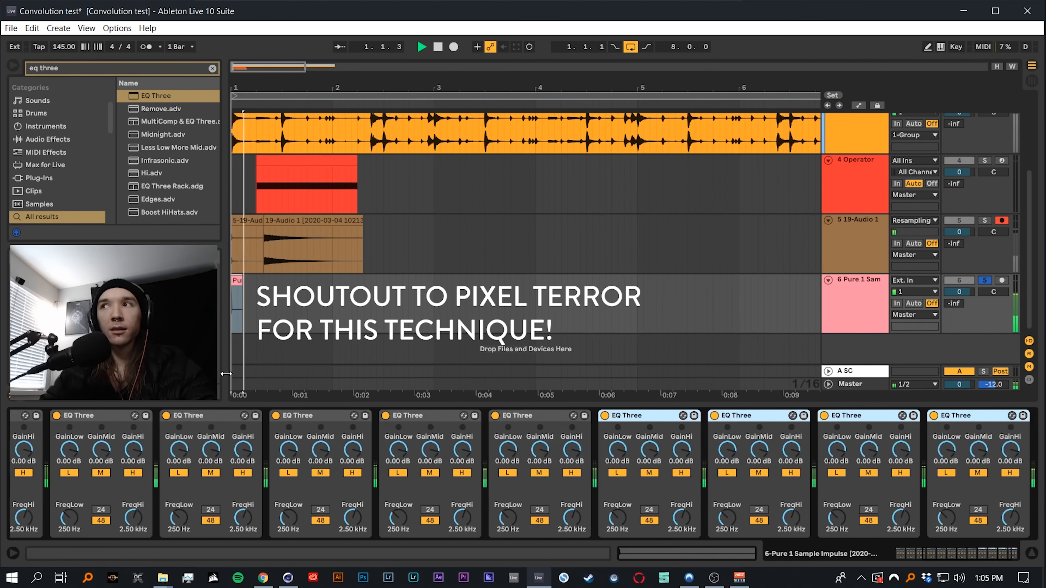
{"action": "key", "text": "space"}
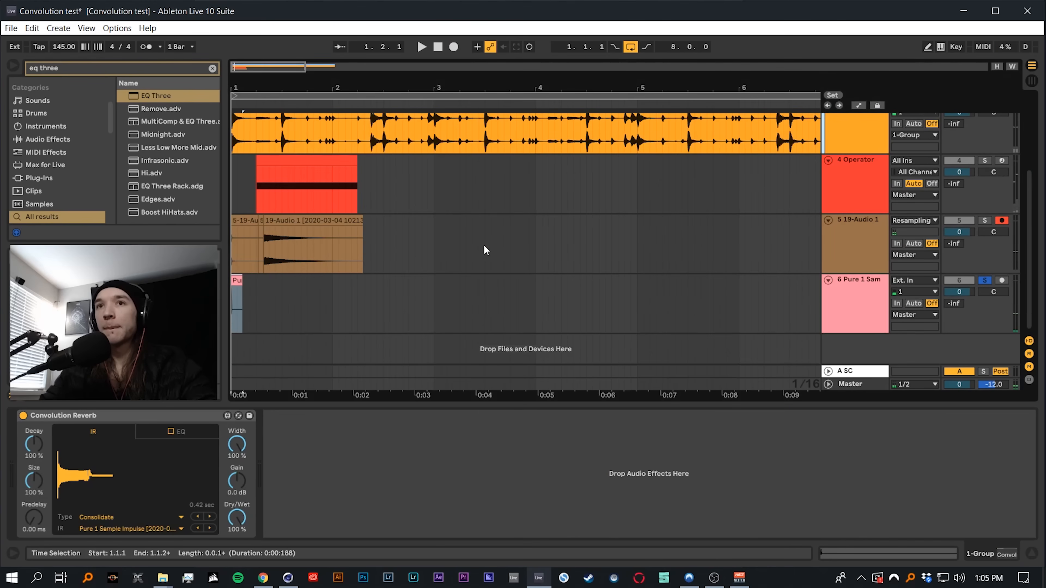
{"action": "left_click_drag", "start_coordinate": [246, 221], "coordinate": [124, 476]}
Solo the Beat track and audition it through the EQ Three-based impulse response at 100% Dry/Wet
{"action": "scroll", "coordinate": [527, 226], "scroll_direction": "up", "scroll_amount": 3}
{"action": "scroll", "coordinate": [527, 226], "scroll_direction": "up", "scroll_amount": 2}
{"action": "left_click", "coordinate": [985, 228]}
{"action": "key", "text": "space"}
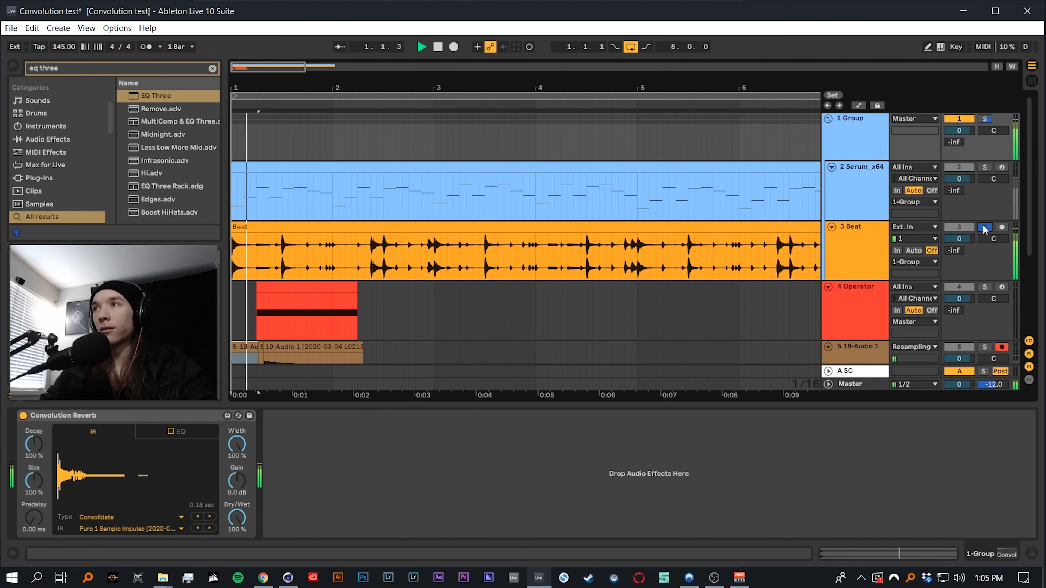
{"action": "mouse_move", "coordinate": [240, 520]}
{"action": "left_mouse_down"}
{"action": "mouse_move", "coordinate": [240, 577]}
{"action": "mouse_move", "coordinate": [239, 518]}
{"action": "left_mouse_up"}
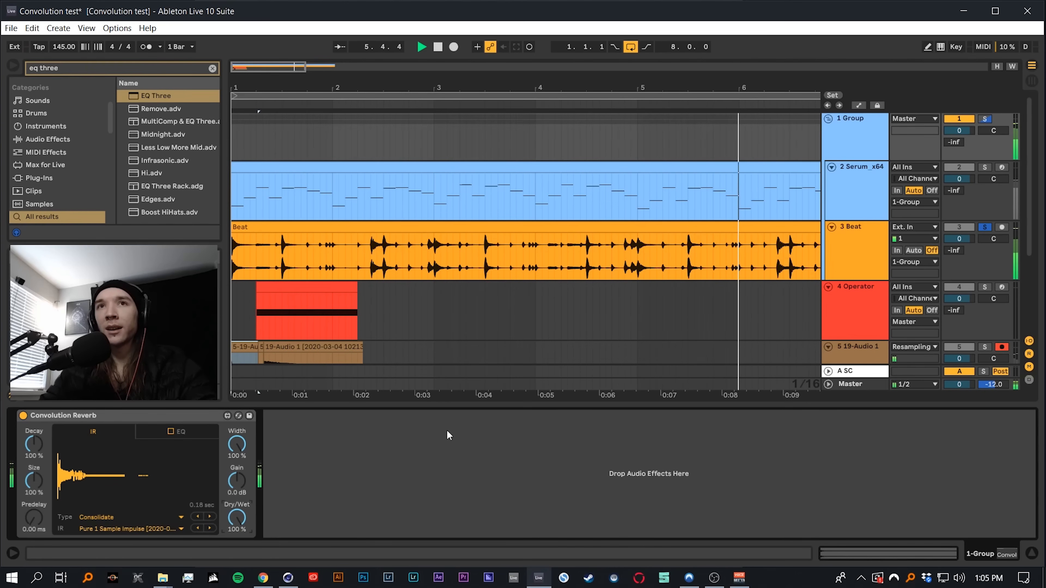
Audition the soloed Serum_x64 track through the EQ Three-based impulse response, and switch the solo back to the Beat track
{"action": "scroll", "coordinate": [449, 288], "scroll_direction": "down", "scroll_amount": 3}
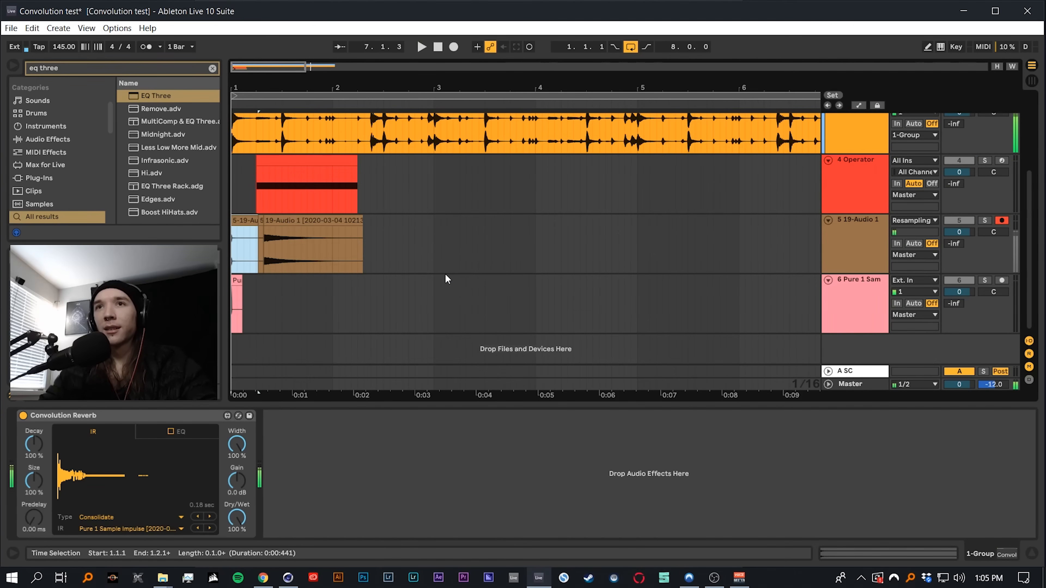
{"action": "scroll", "coordinate": [626, 285], "scroll_direction": "up", "scroll_amount": 3}
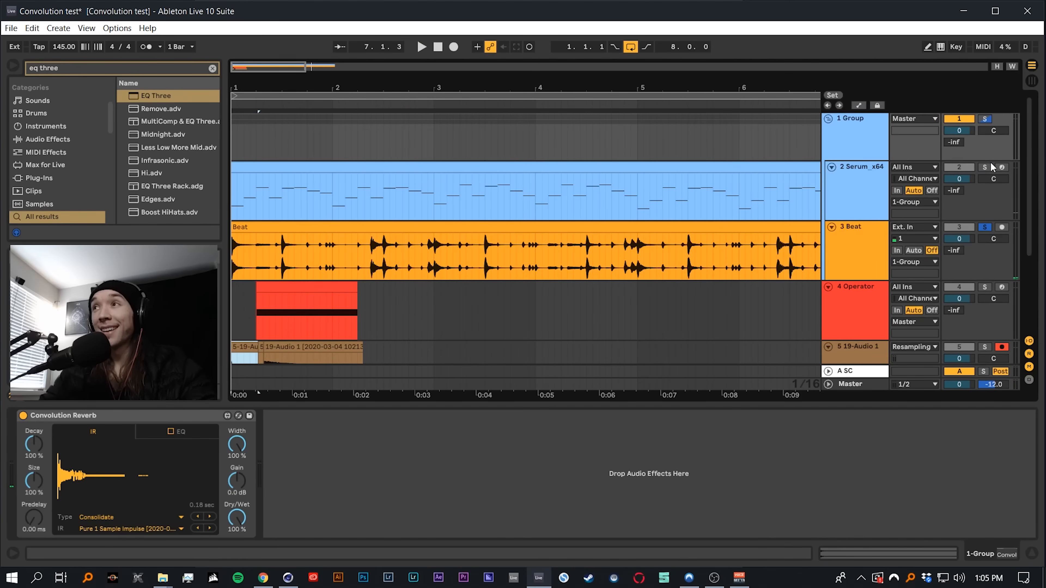
{"action": "left_click", "coordinate": [984, 167]}
{"action": "key", "text": "space"}
{"action": "left_click_drag", "start_coordinate": [237, 518], "coordinate": [237, 490]}
{"action": "left_click", "coordinate": [987, 230]}
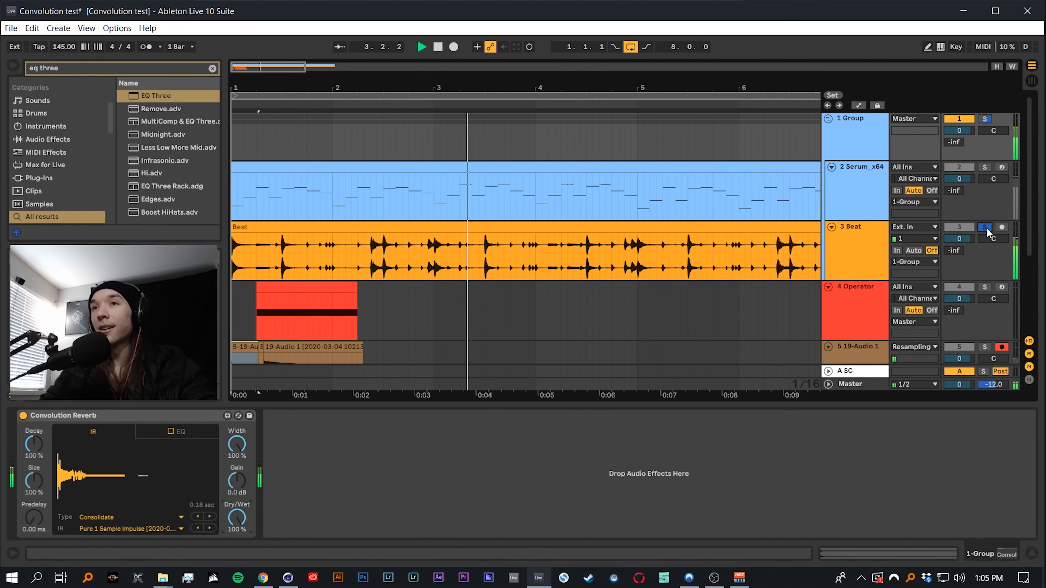
{"action": "key", "text": "space"}
Delete all but the first four EQ Threes from the Pure 1 Sample Impulse track
{"action": "scroll", "coordinate": [575, 299], "scroll_direction": "down", "scroll_amount": 3}
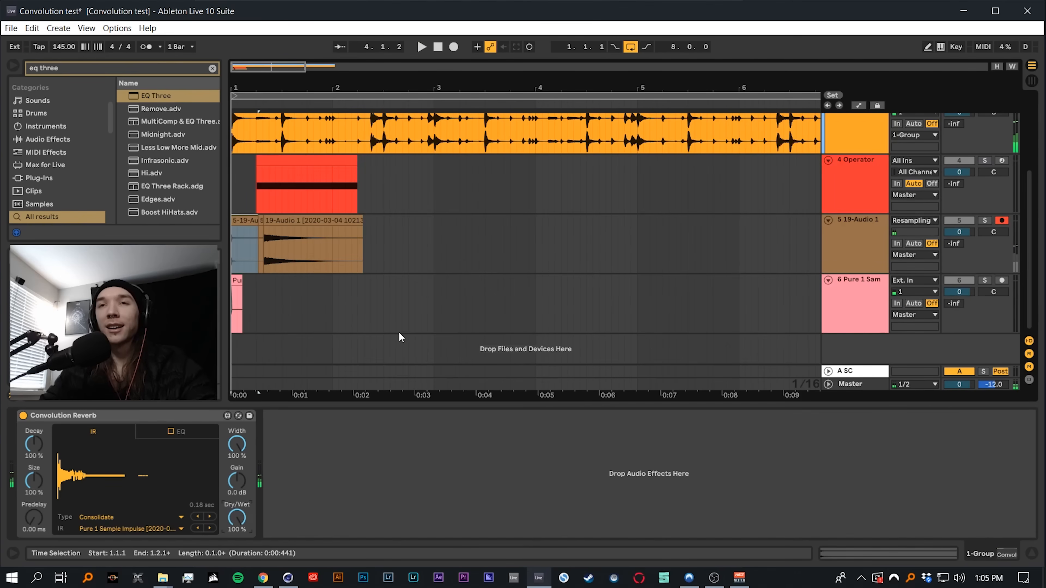
{"action": "left_click", "coordinate": [291, 305]}
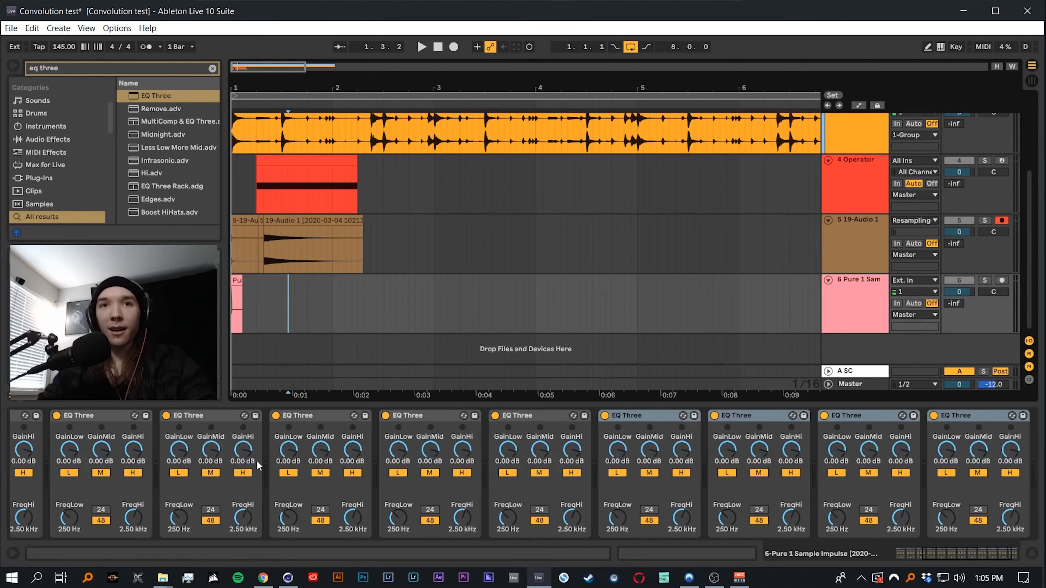
{"action": "scroll", "coordinate": [127, 431], "scroll_direction": "left", "scroll_amount": 5}
{"action": "left_click", "coordinate": [91, 417]}
{"action": "left_click", "coordinate": [189, 418]}
{"action": "scroll", "coordinate": [264, 441], "scroll_direction": "right", "scroll_amount": 6}
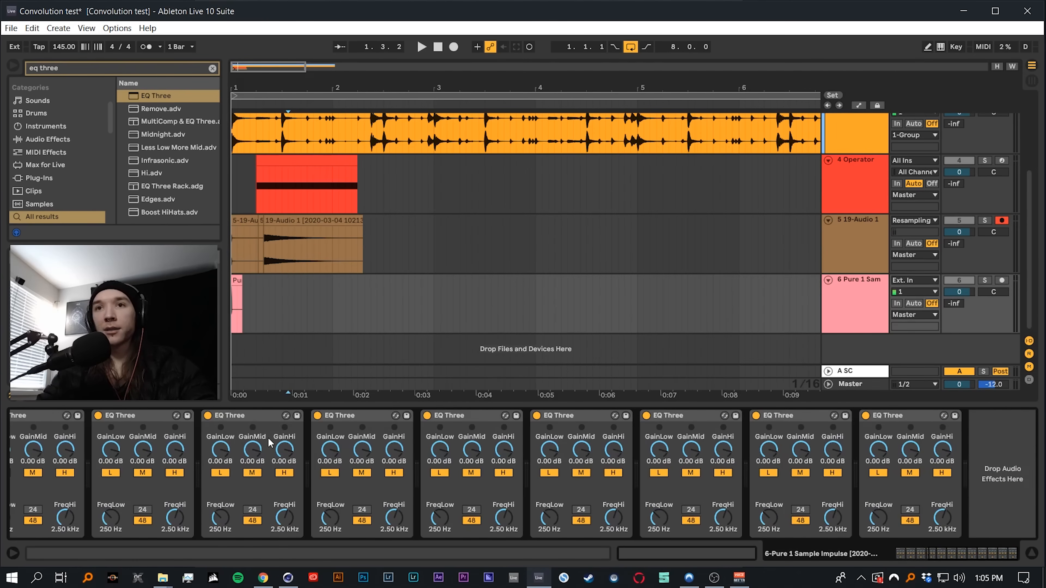
{"action": "left_click", "coordinate": [151, 418], "text": "shift"}
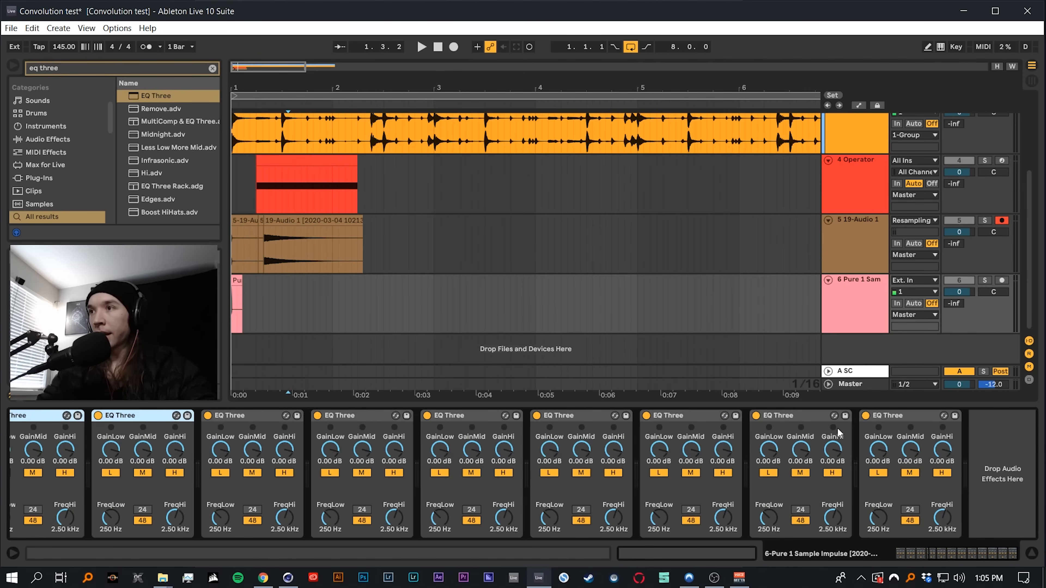
{"action": "left_click", "coordinate": [907, 416], "text": "shift"}
{"action": "key", "text": "Delete"}
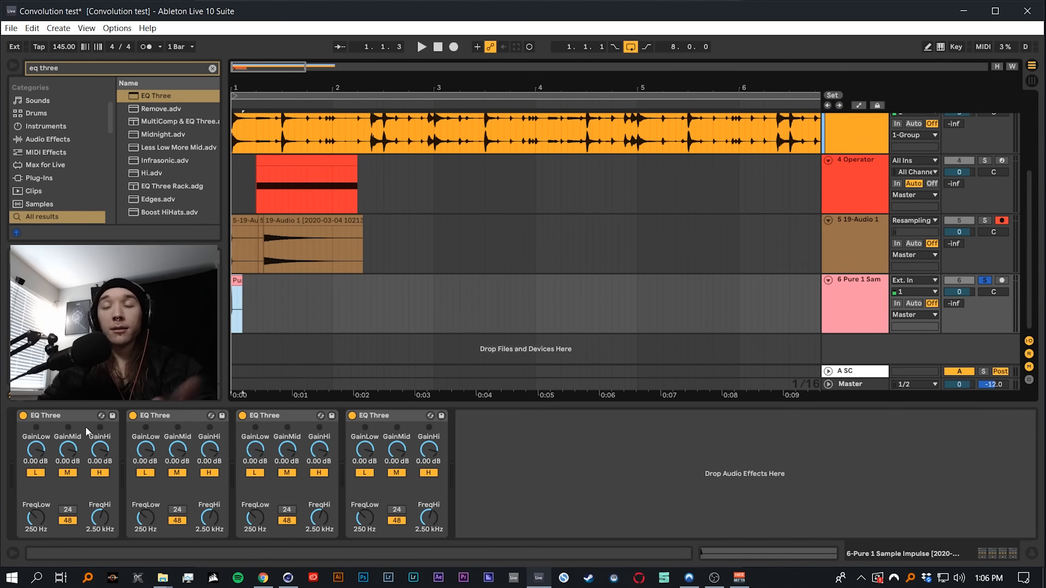
Add a Delay to the Pure 1 Sample Impulse track and place it before the four EQ Threes
{"action": "left_click", "coordinate": [83, 68]}
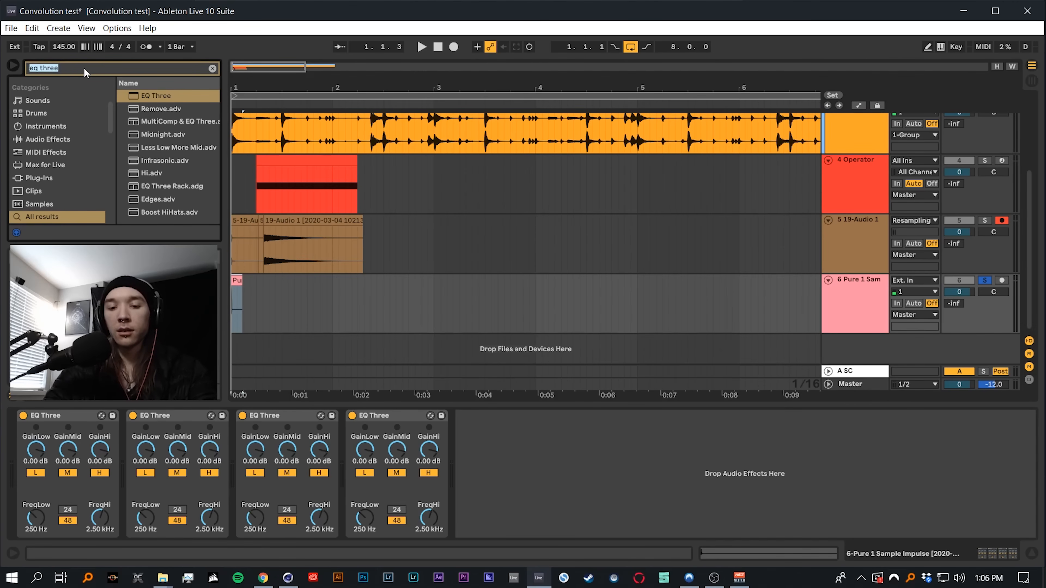
{"action": "type", "text": "delay"}
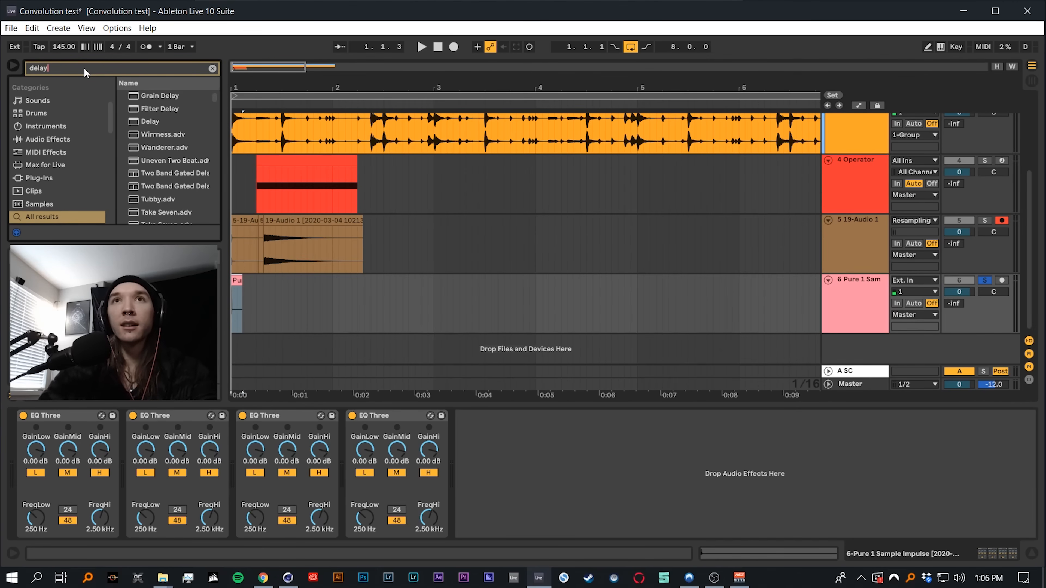
{"action": "left_click", "coordinate": [144, 121]}
{"action": "double_click", "coordinate": [145, 123]}
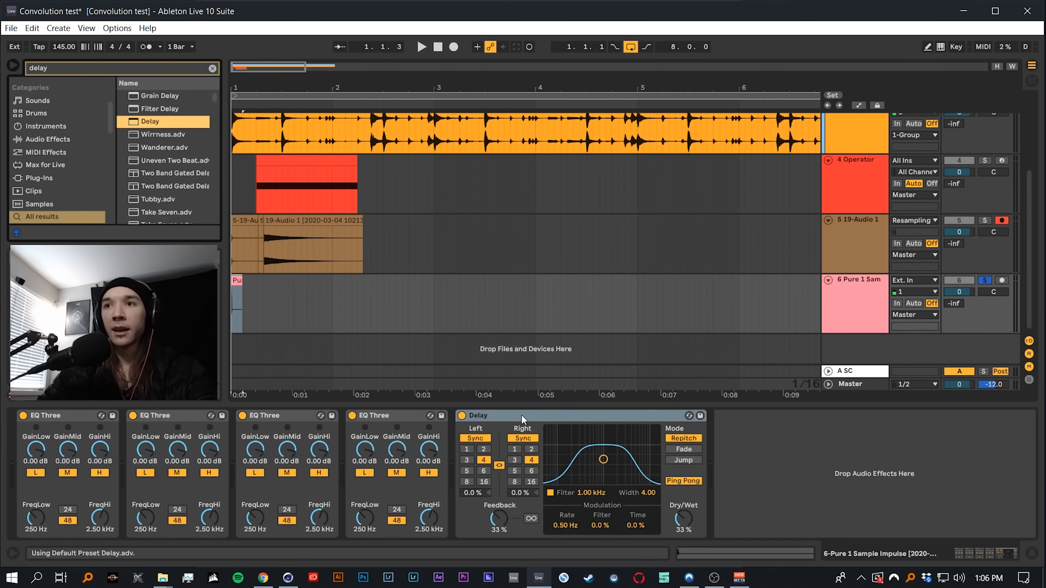
{"action": "left_click_drag", "start_coordinate": [522, 417], "coordinate": [31, 440]}
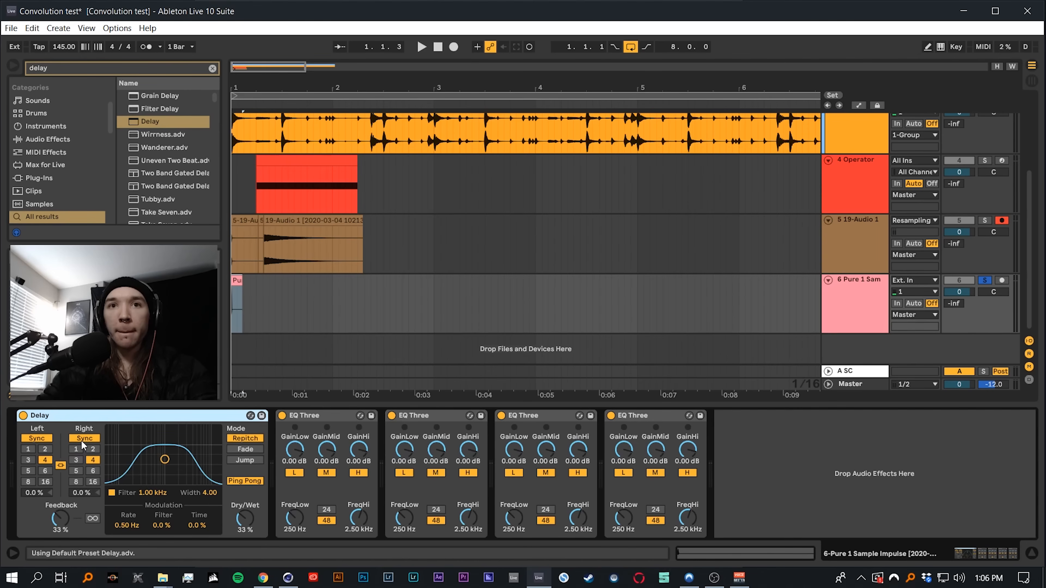
Set the Delay to unsynced 20 ms on both channels, 0% Feedback and 100% Dry/Wet, with Ping Pong and Filter off
{"action": "left_click", "coordinate": [82, 440]}
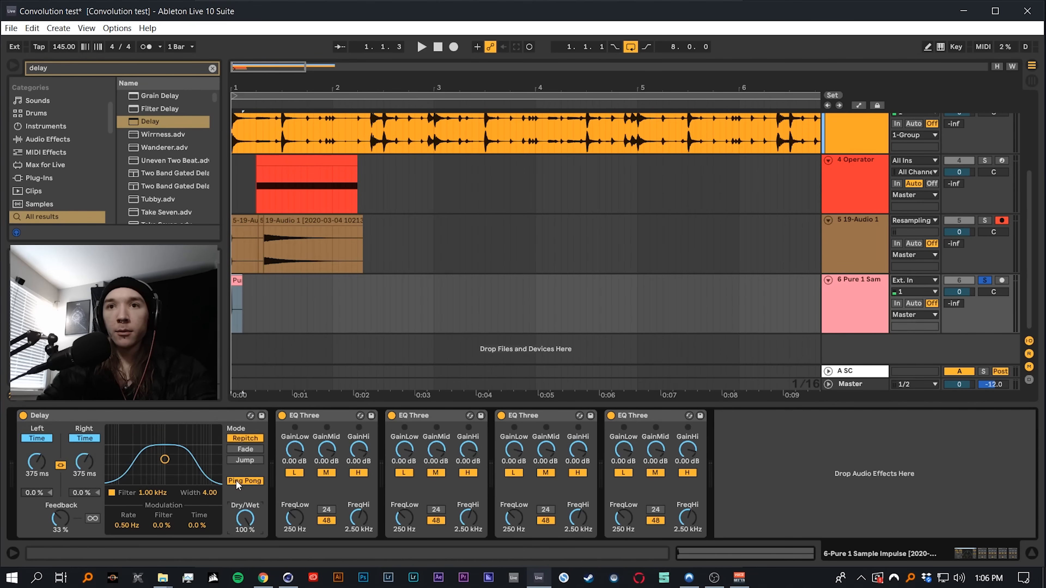
{"action": "left_click", "coordinate": [250, 482]}
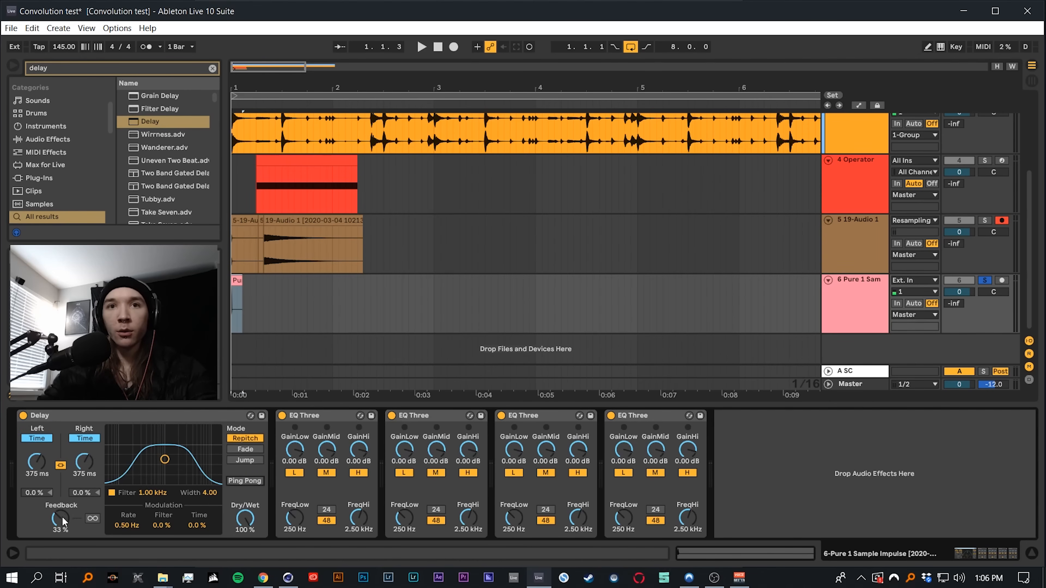
{"action": "left_click_drag", "start_coordinate": [78, 463], "coordinate": [78, 524]}
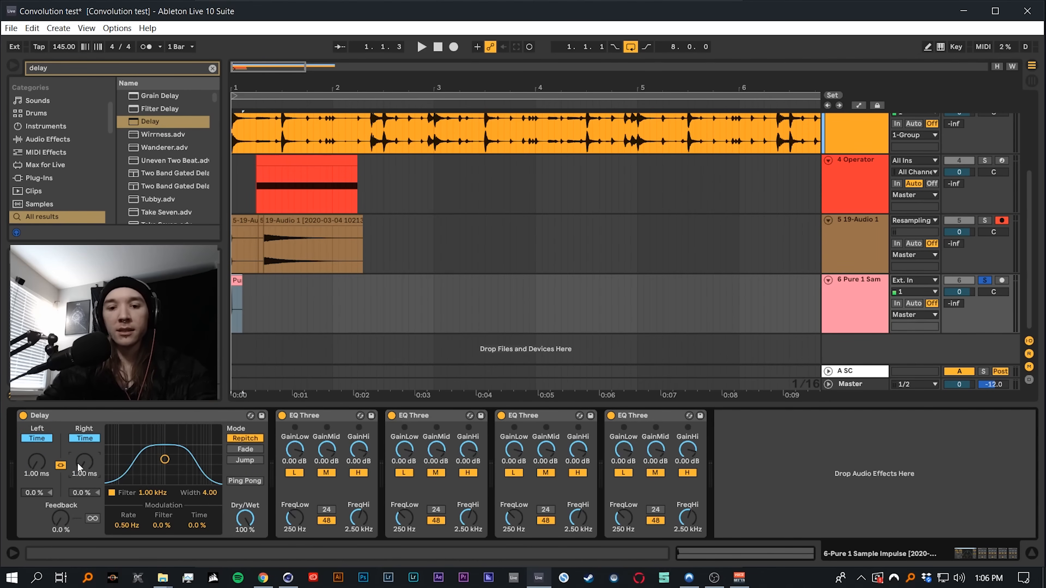
{"action": "left_click_drag", "start_coordinate": [78, 463], "coordinate": [78, 440]}
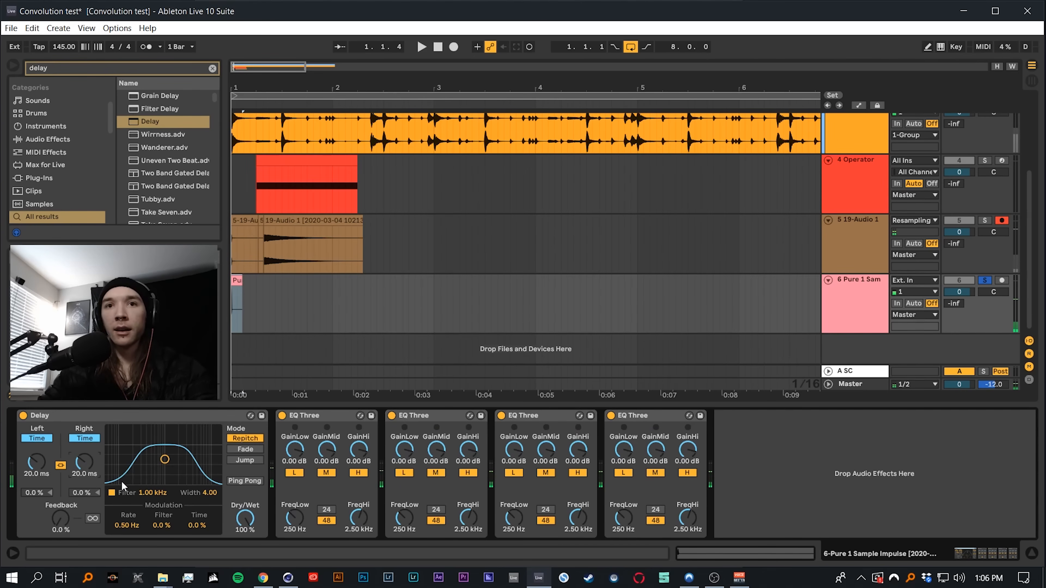
{"action": "left_click", "coordinate": [111, 494]}
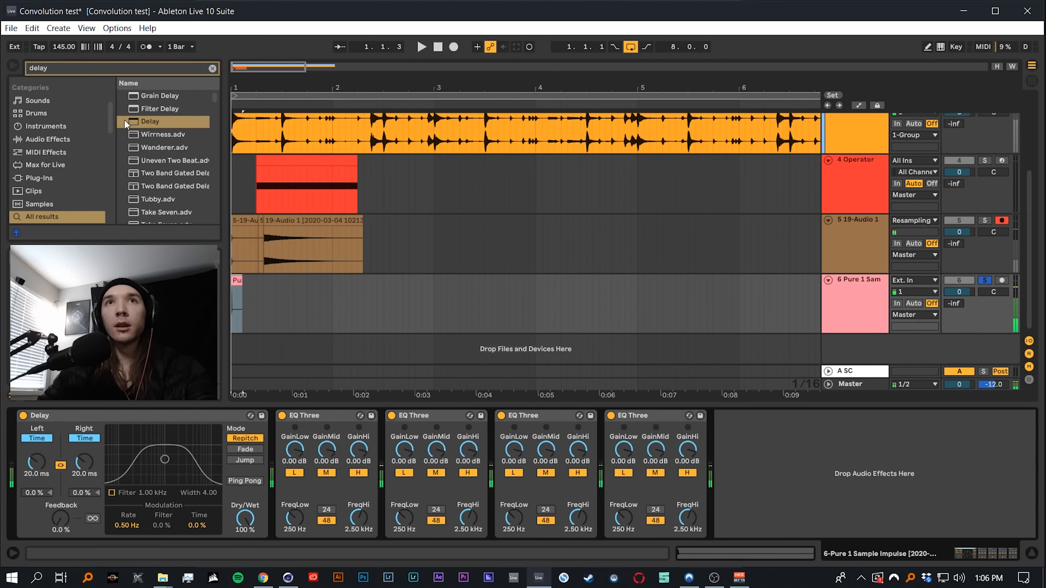
Find Utility in the browser and add it after the last EQ Three on the impulse track
{"action": "left_click", "coordinate": [101, 69]}
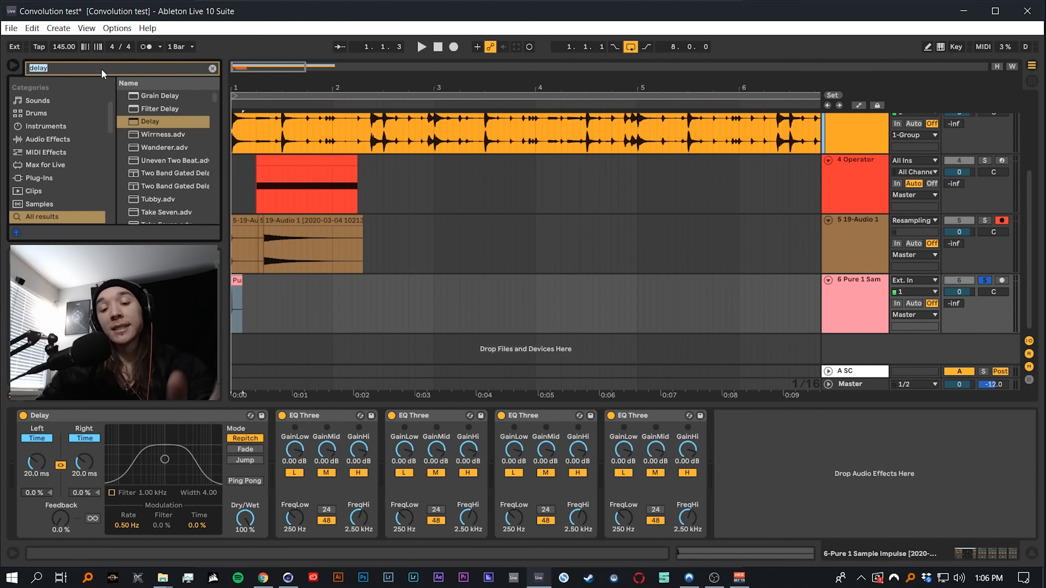
{"action": "type", "text": "util"}
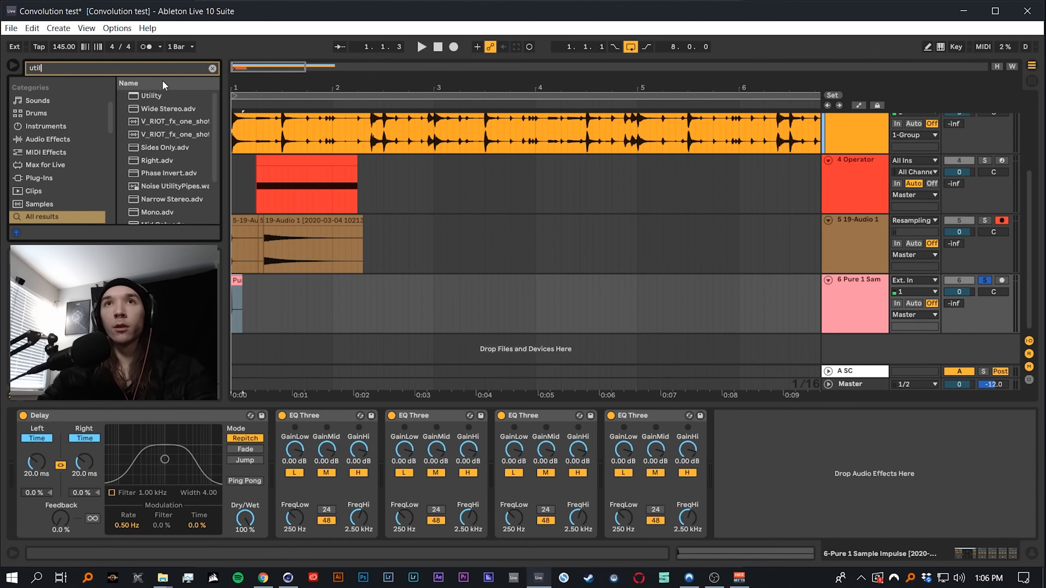
{"action": "double_click", "coordinate": [159, 94]}
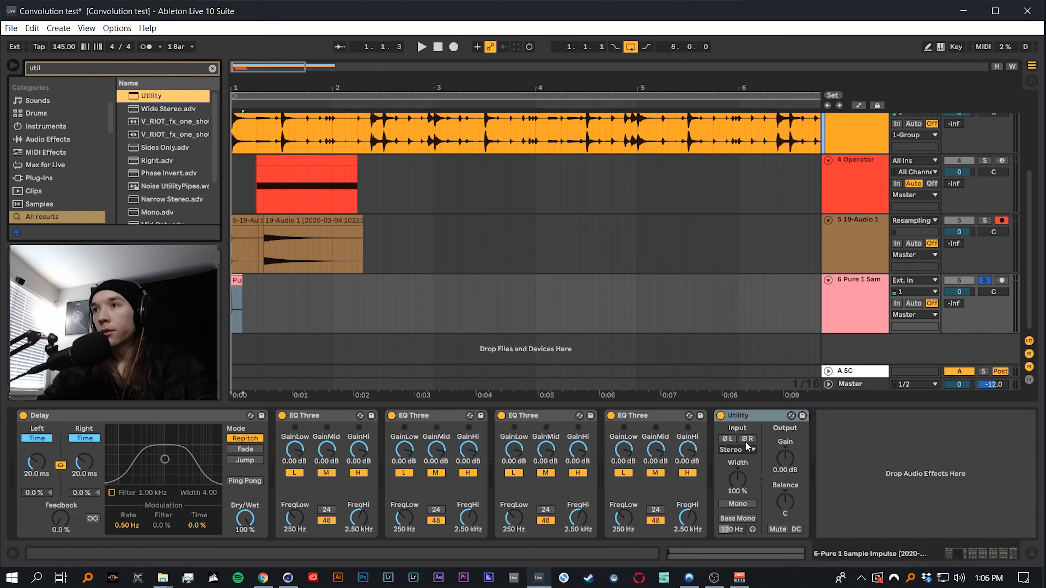
Invert the right channel's phase in the impulse track's Utility and check the signal with Mono switched on and off
{"action": "left_click", "coordinate": [747, 440]}
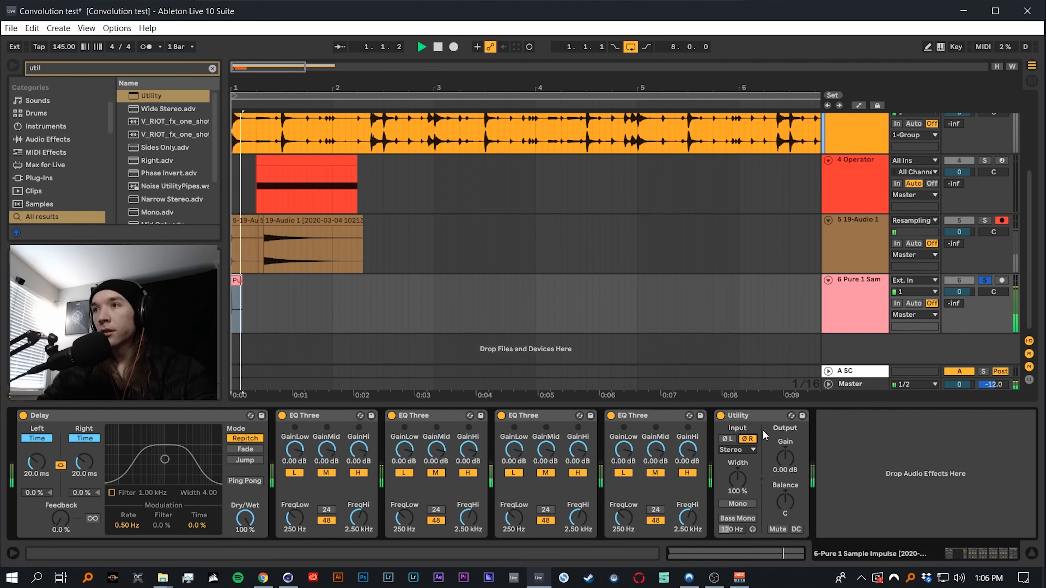
{"action": "left_click", "coordinate": [748, 504]}
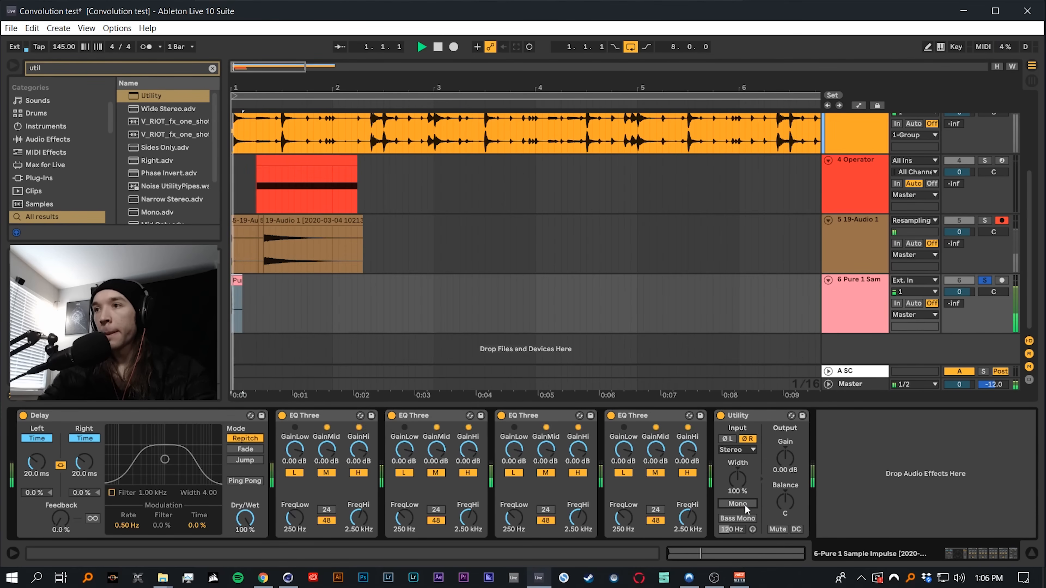
{"action": "left_click", "coordinate": [745, 504]}
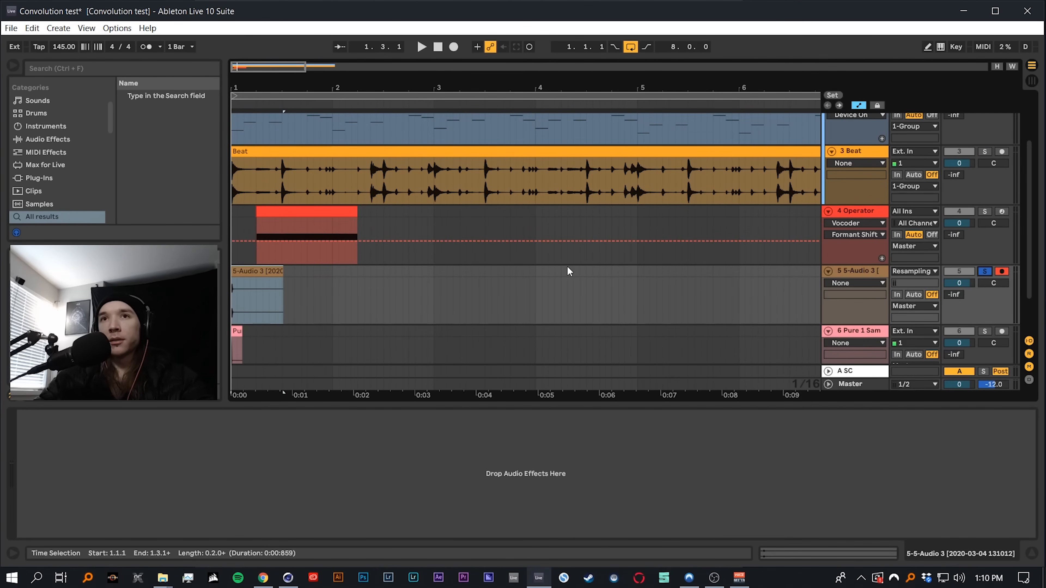
Solo the Serum track, play it through the group's Convolution Reverb and set the reverb's Dry/Wet to 52%
{"action": "scroll", "coordinate": [582, 259], "scroll_direction": "up", "scroll_amount": 3}
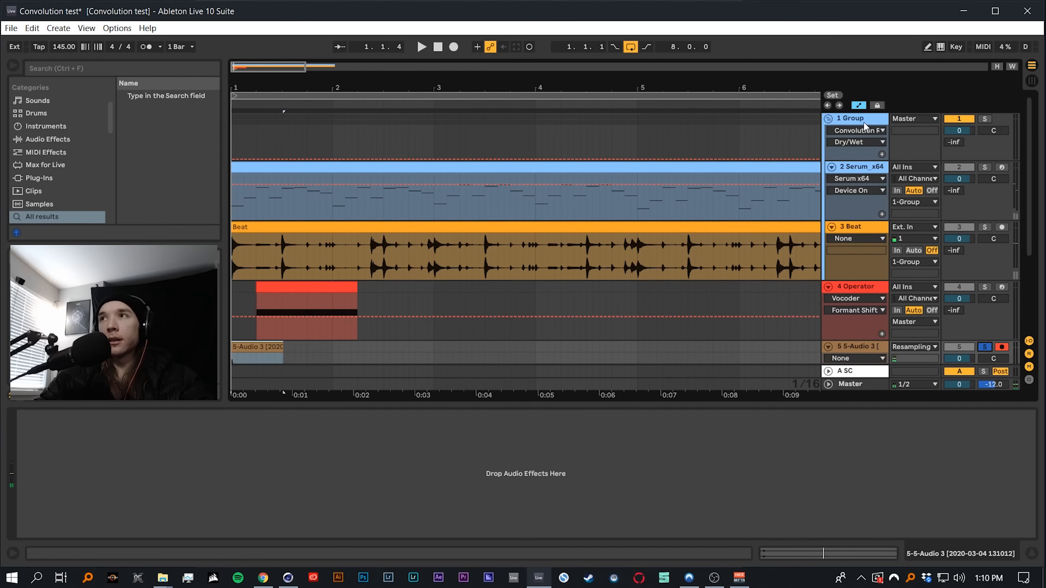
{"action": "left_click", "coordinate": [865, 126]}
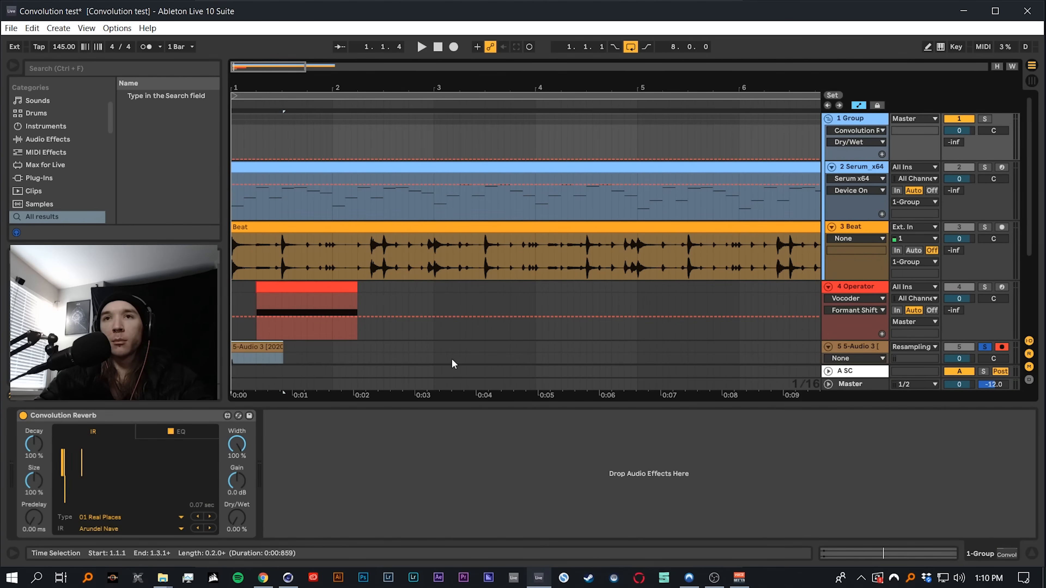
{"action": "scroll", "coordinate": [589, 289], "scroll_direction": "down", "scroll_amount": 3}
{"action": "scroll", "coordinate": [588, 288], "scroll_direction": "up", "scroll_amount": 3}
{"action": "left_click", "coordinate": [984, 167]}
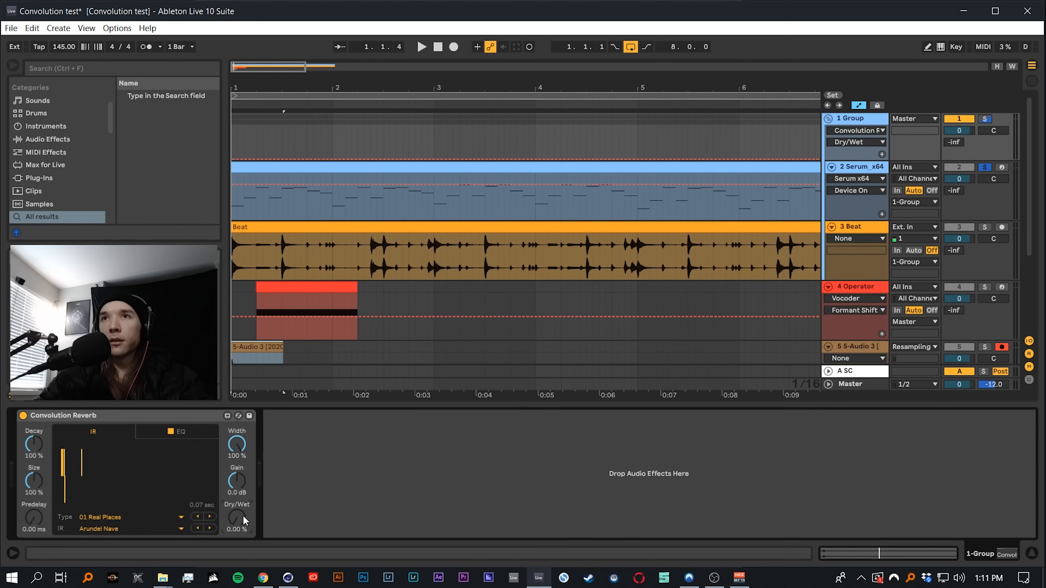
{"action": "key", "text": "space"}
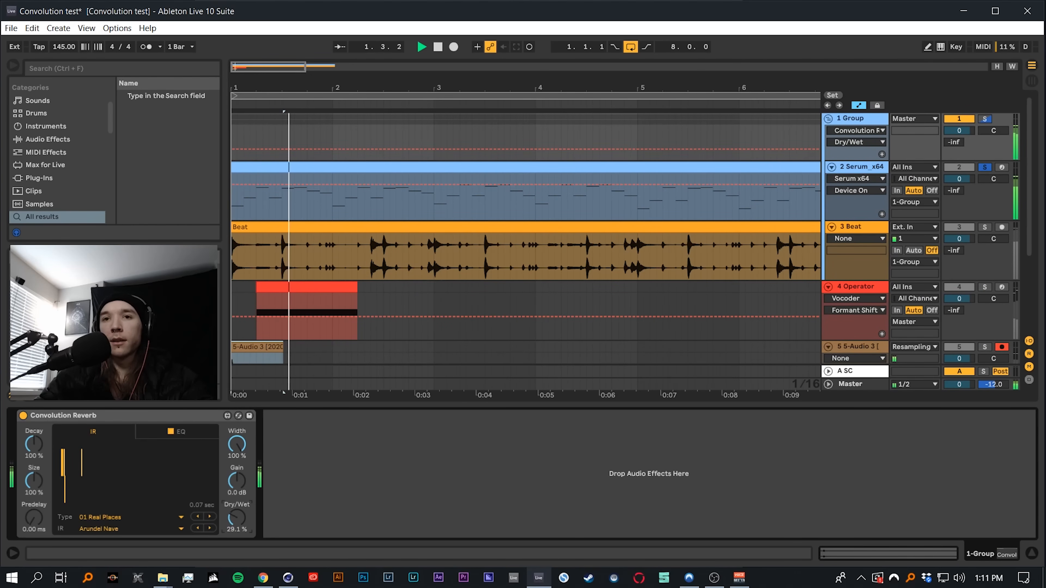
{"action": "left_click_drag", "start_coordinate": [236, 518], "coordinate": [237, 490]}
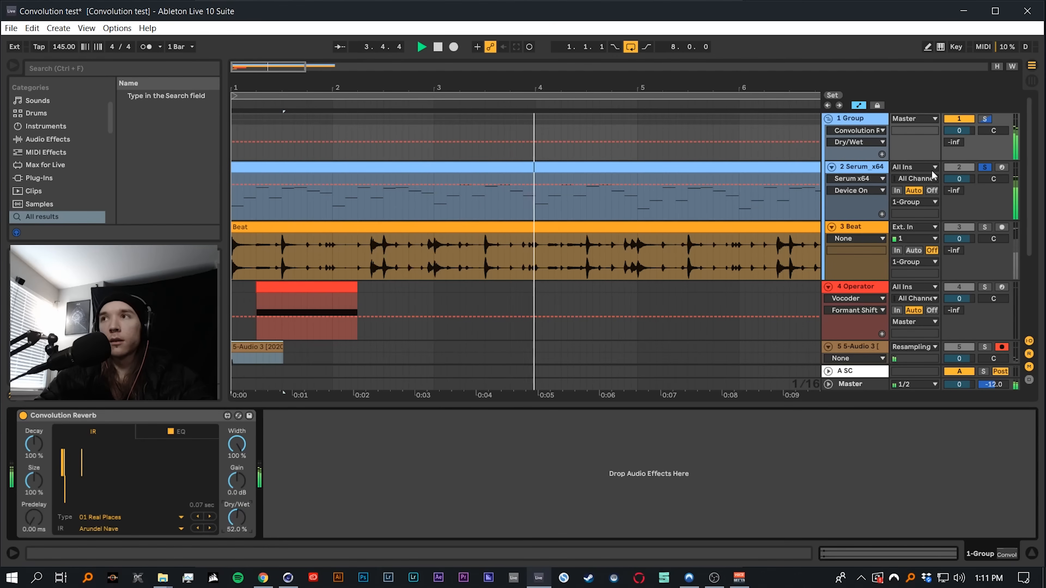
Switch the solo from the Serum track to the Beat track and audition the beat through the reverb
{"action": "key", "text": "space"}
{"action": "left_click", "coordinate": [991, 223]}
{"action": "left_click", "coordinate": [985, 227]}
{"action": "key", "text": "space"}
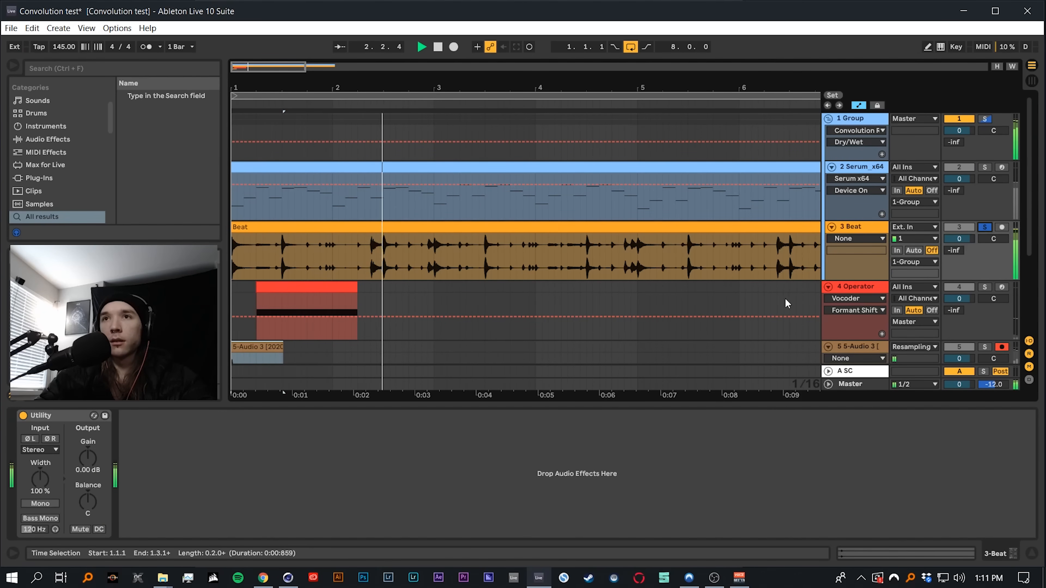
{"action": "key", "text": "space"}
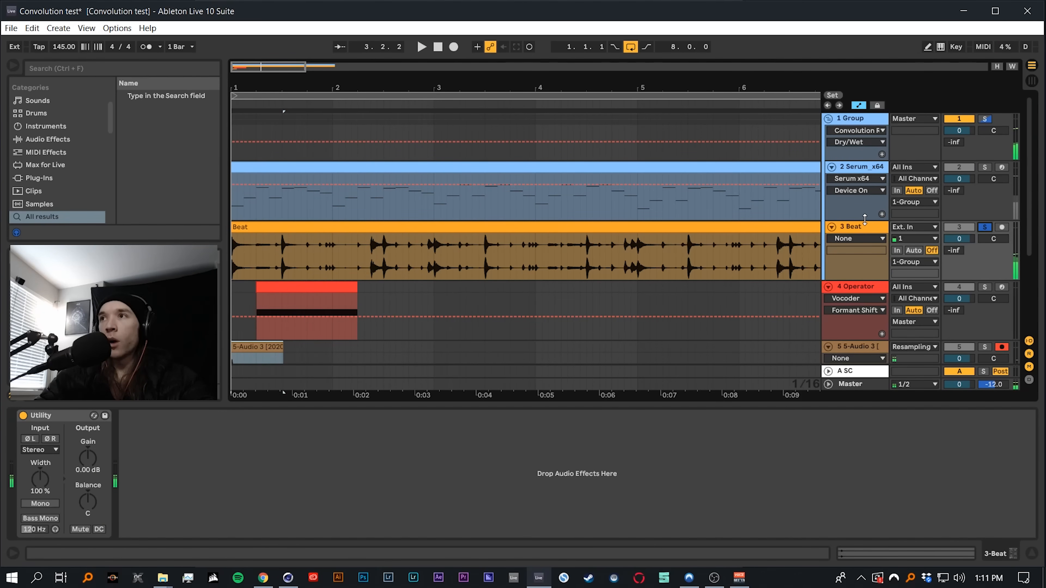
Switch the Utility after the group's Convolution Reverb to Mono, audition the beat and set the reverb's Dry/Wet to 100%
{"action": "left_click", "coordinate": [520, 136]}
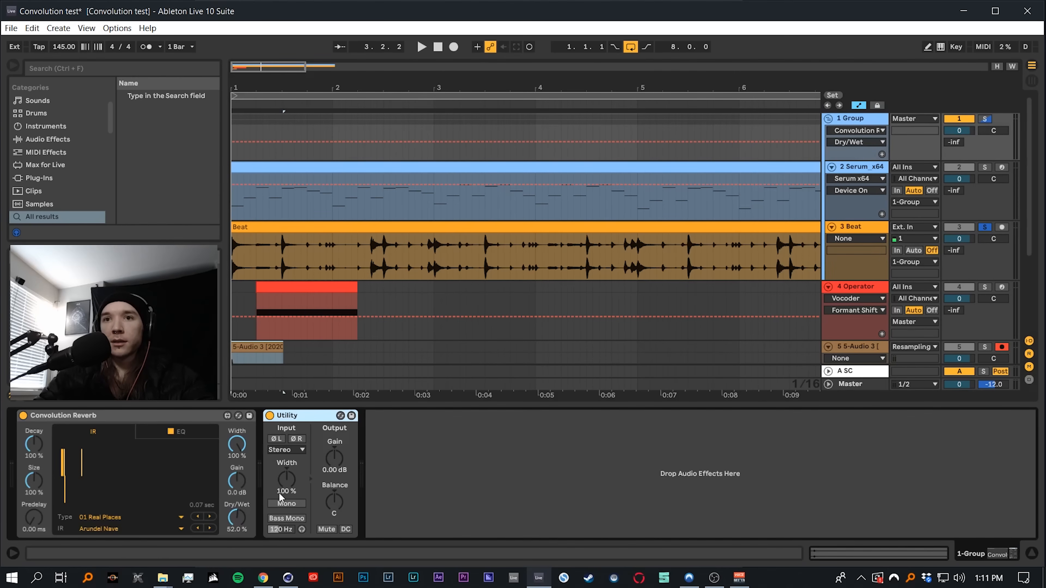
{"action": "left_click", "coordinate": [286, 504]}
{"action": "key", "text": "space"}
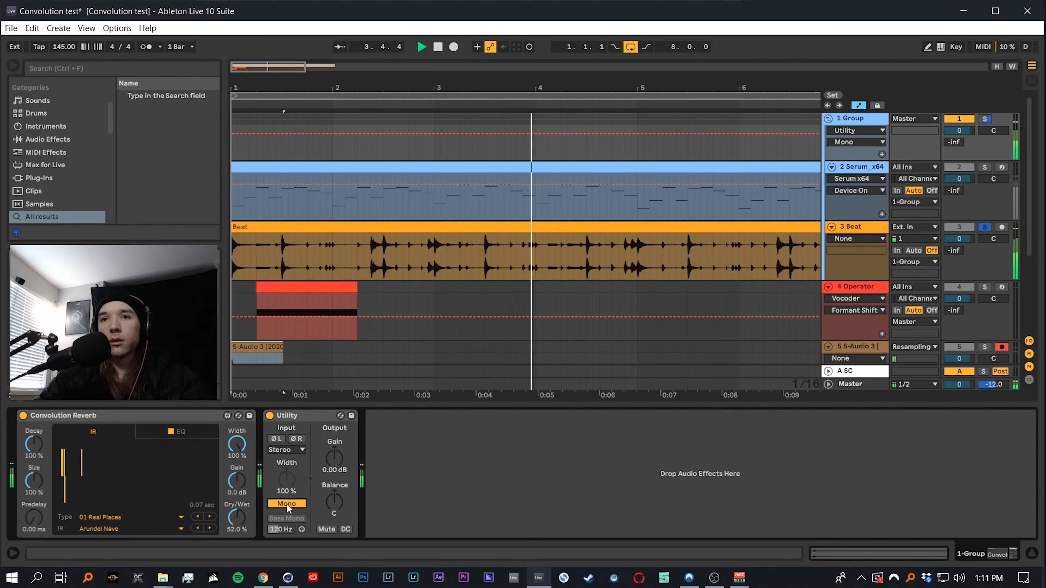
{"action": "left_click", "coordinate": [287, 503]}
{"action": "left_click", "coordinate": [286, 503]}
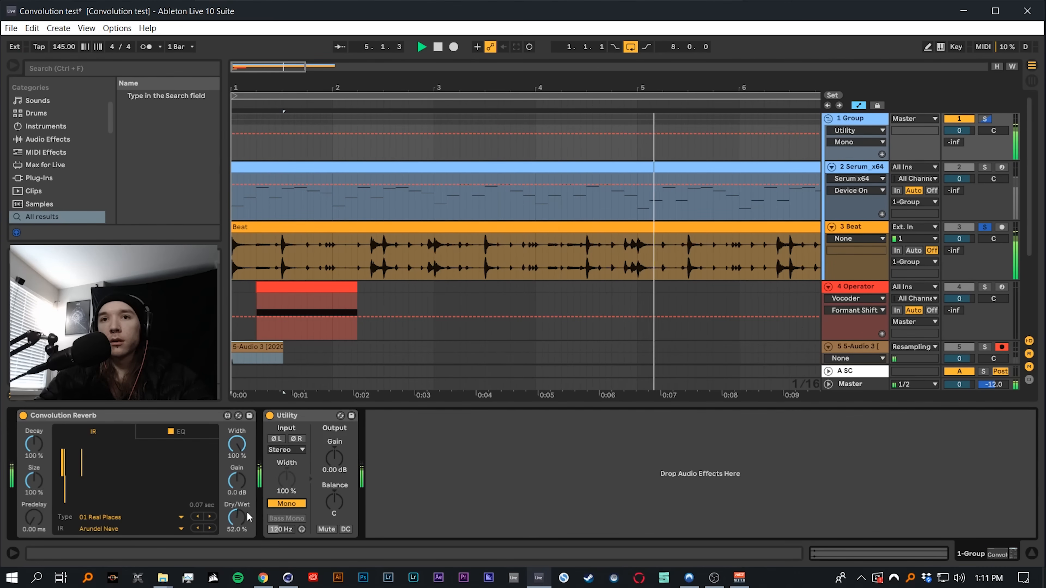
{"action": "left_click_drag", "start_coordinate": [239, 518], "coordinate": [239, 474]}
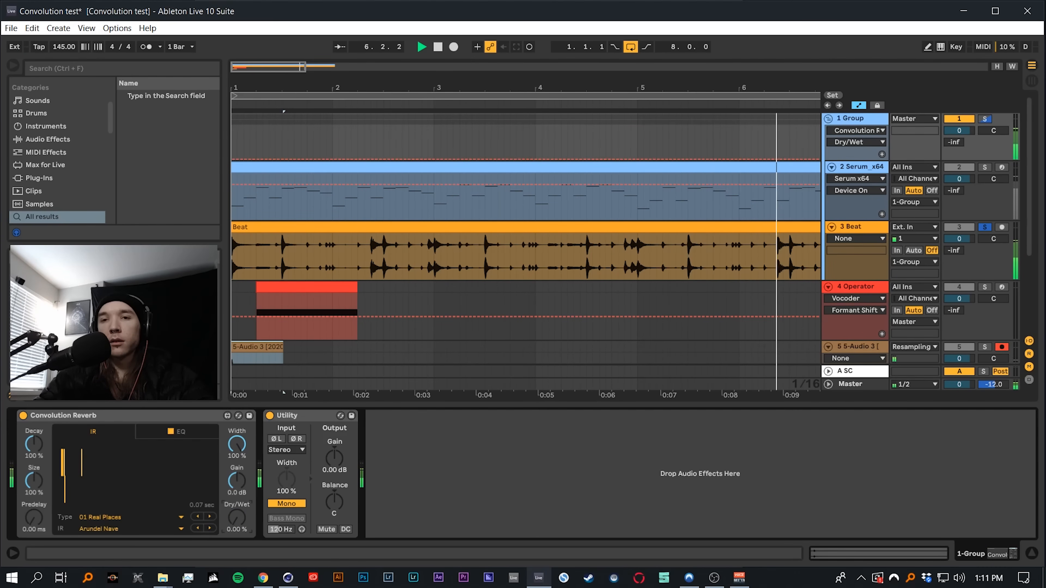
{"action": "key", "text": "space"}
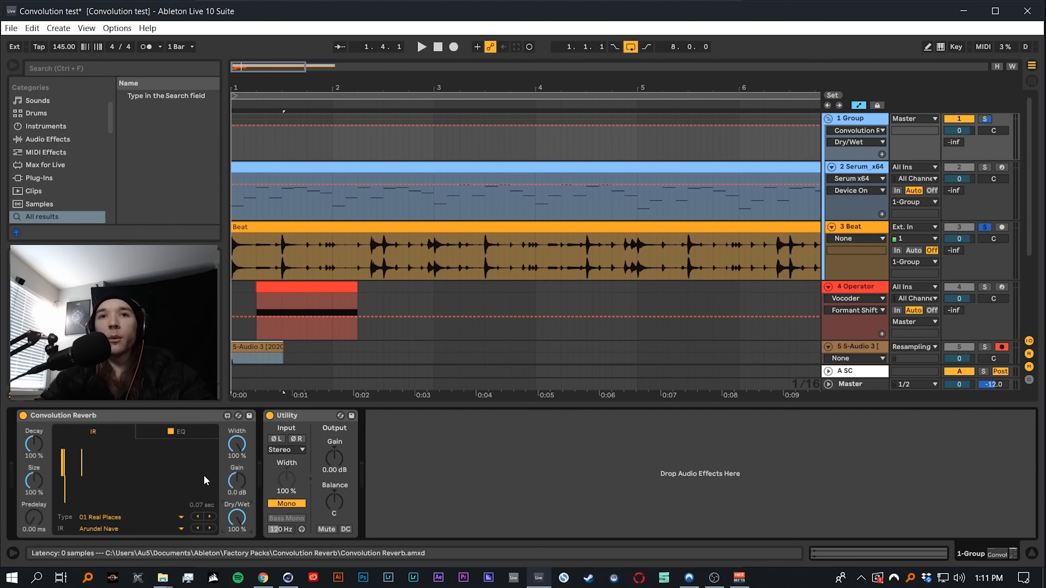
Group the Convolution Reverb into an Audio Effect Rack, show its chain list and move the mono Utility ahead of the reverb
{"action": "left_click", "coordinate": [179, 415]}
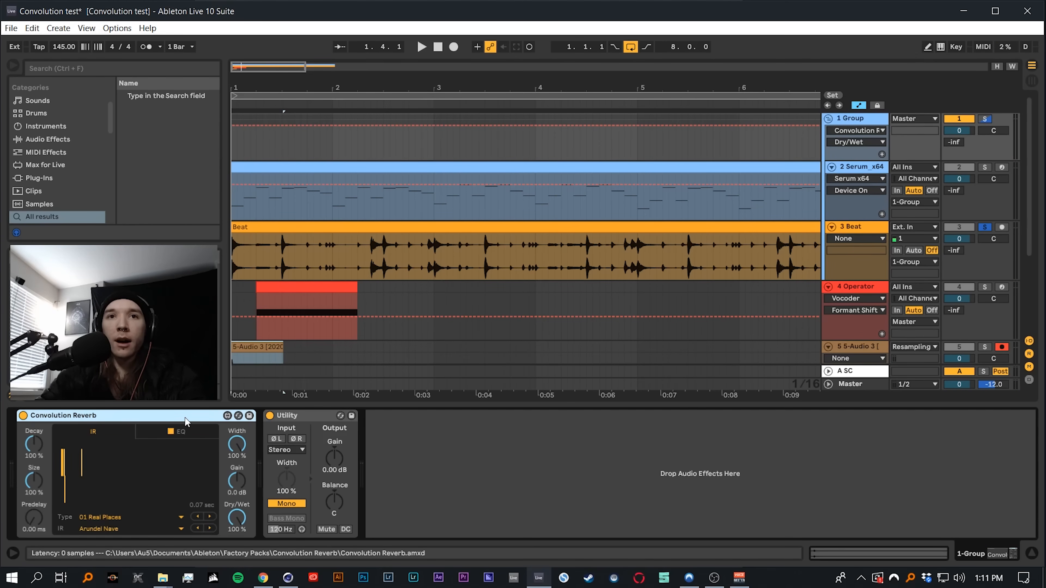
{"action": "key", "text": "ctrl+g"}
{"action": "left_click", "coordinate": [23, 440]}
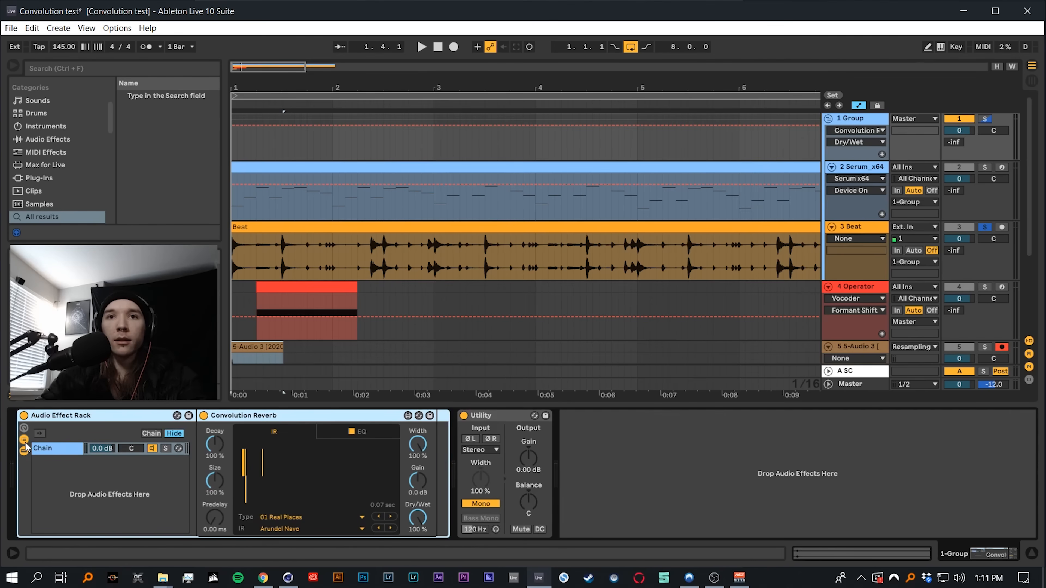
{"action": "left_click_drag", "start_coordinate": [534, 417], "coordinate": [202, 441]}
Create a second chain in the Audio Effect Rack and play the beat through both chains
{"action": "right_click", "coordinate": [84, 477]}
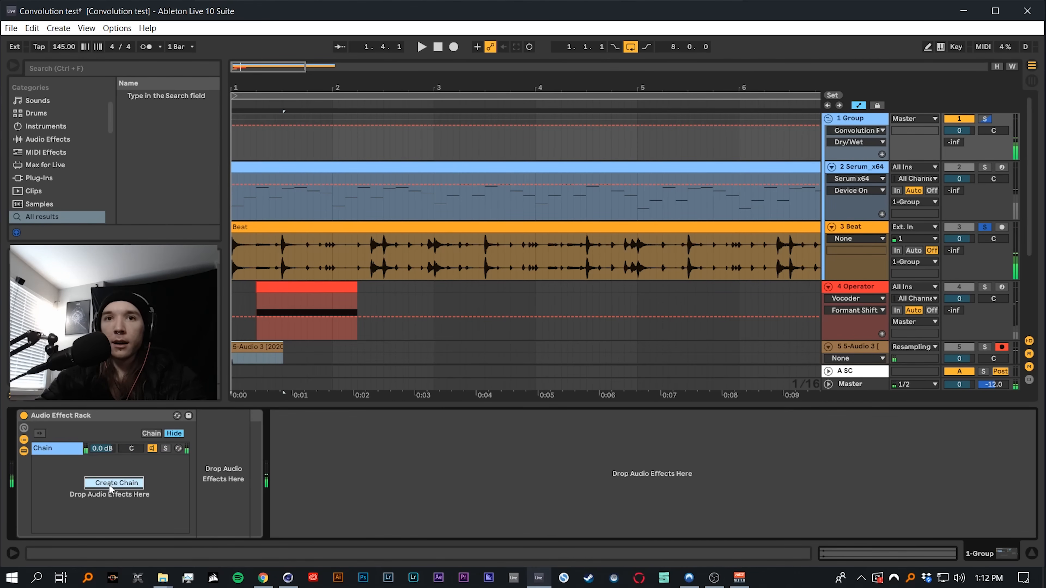
{"action": "left_click", "coordinate": [110, 486]}
{"action": "key", "text": "space"}
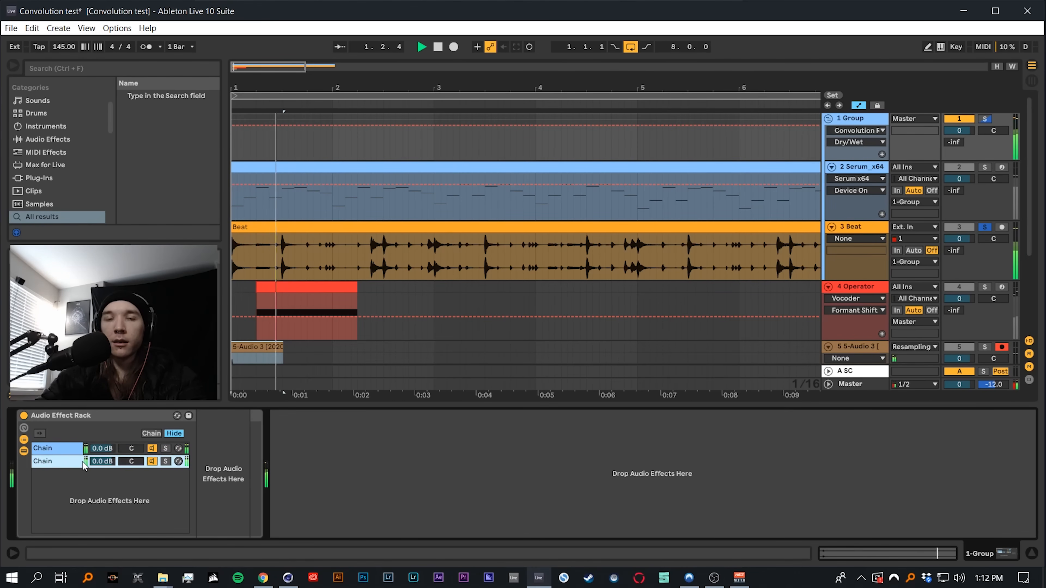
{"action": "left_click", "coordinate": [58, 448]}
{"action": "left_click", "coordinate": [65, 462]}
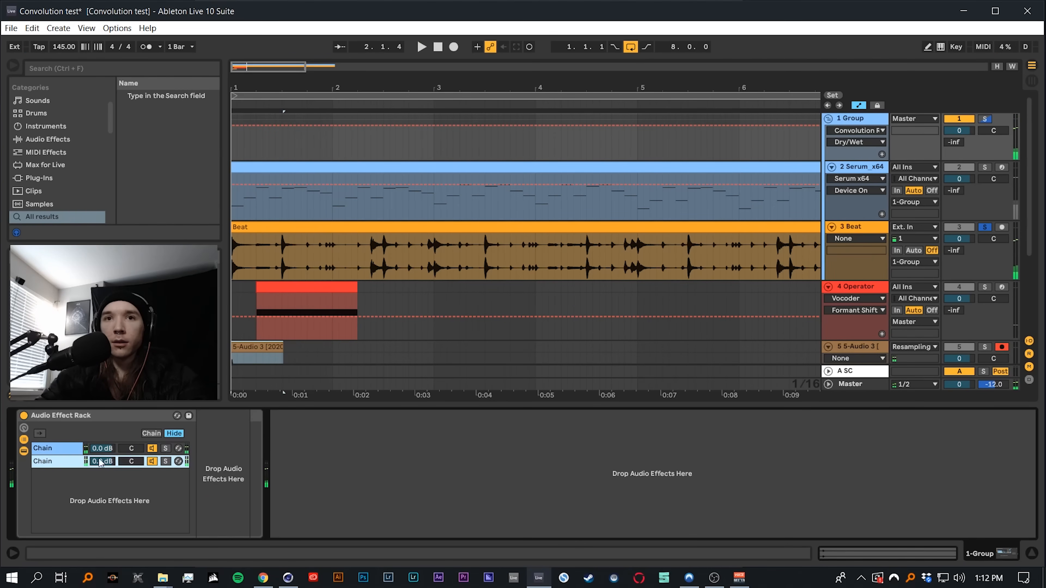
{"action": "left_click", "coordinate": [79, 450]}
Place a mono Utility after the Audio Effect Rack and audition the beat with the individual chains soloed and unsoloed
{"action": "left_click_drag", "start_coordinate": [223, 417], "coordinate": [608, 479]}
{"action": "key", "text": "space"}
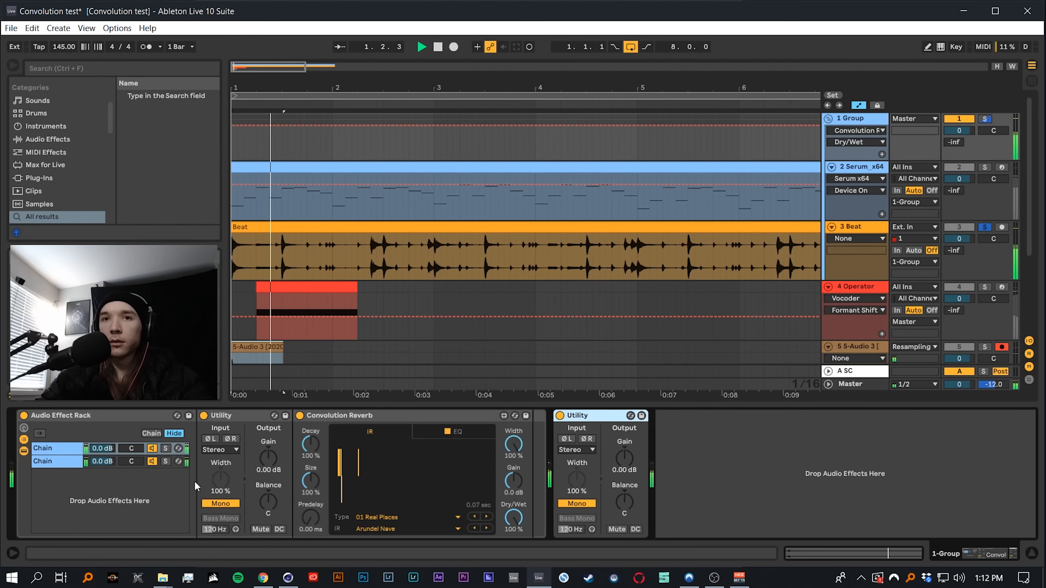
{"action": "left_click", "coordinate": [165, 462]}
{"action": "left_click", "coordinate": [166, 449]}
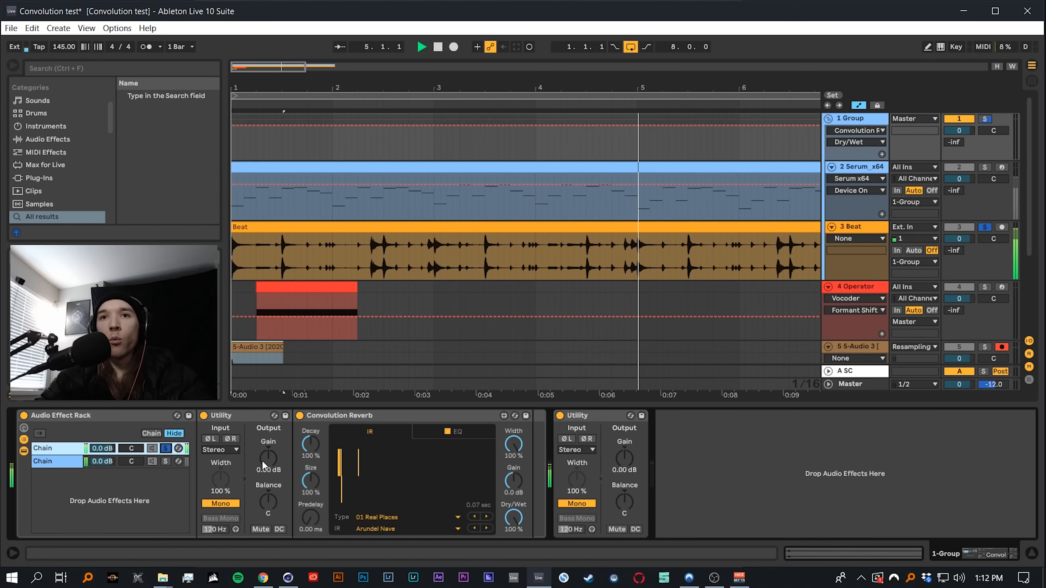
{"action": "left_click", "coordinate": [165, 449]}
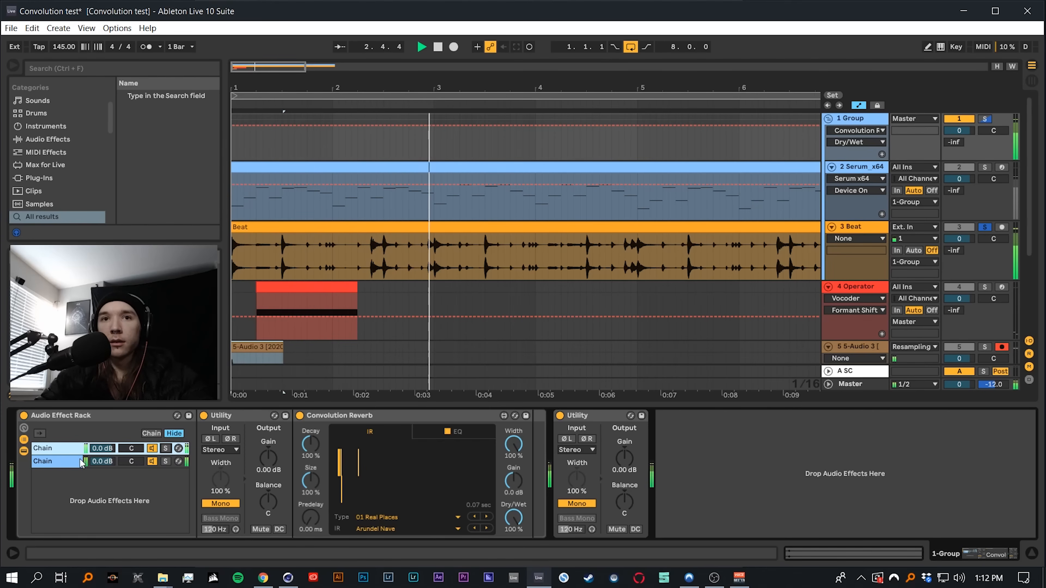
{"action": "left_click", "coordinate": [66, 450]}
{"action": "left_click", "coordinate": [66, 461]}
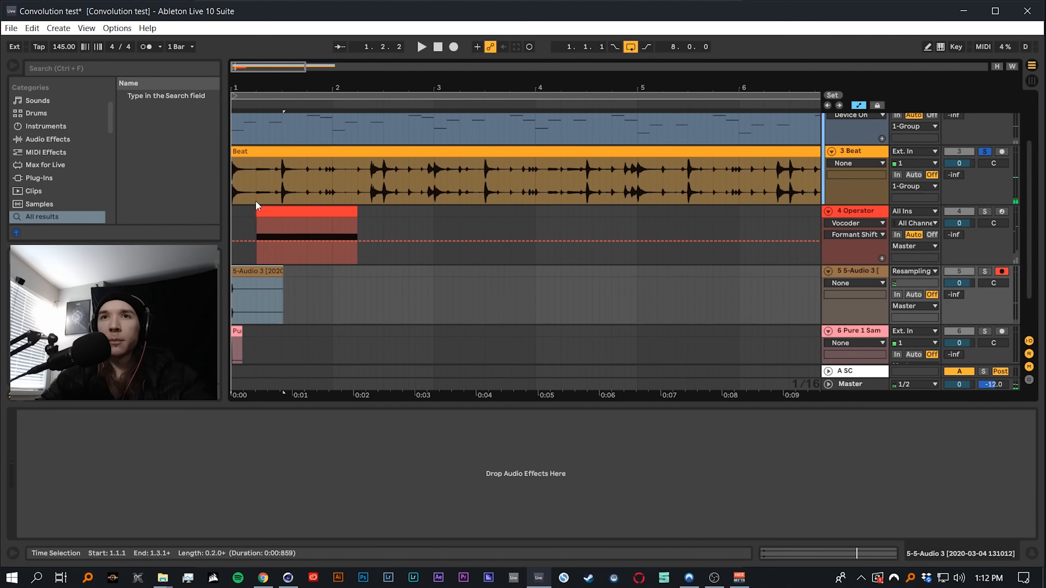
Inspect the resampled impulse up close and set the Delay's time on the Pure 1 Sample Impulse track to 5 ms
{"action": "key", "text": "plus"}
{"action": "key", "text": "plus"}
{"action": "key", "text": "plus"}
{"action": "left_click_drag", "start_coordinate": [342, 88], "coordinate": [342, 119]}
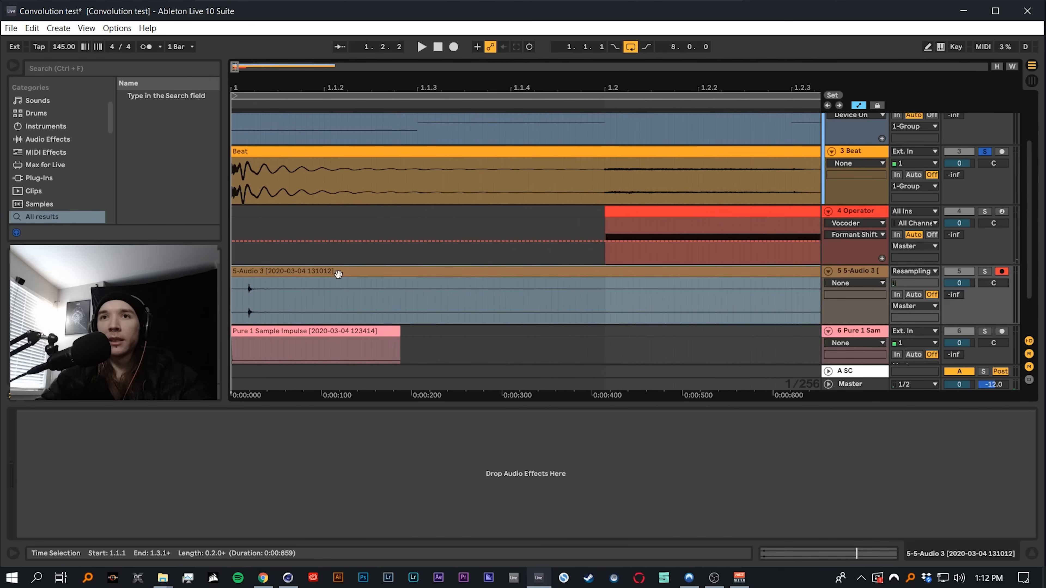
{"action": "left_click", "coordinate": [318, 331]}
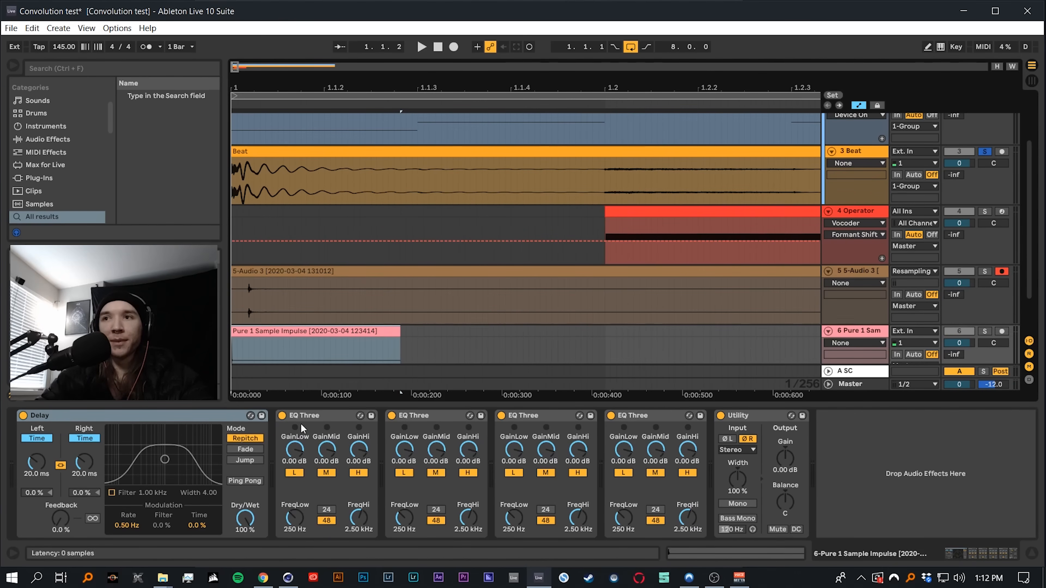
{"action": "left_click", "coordinate": [86, 465]}
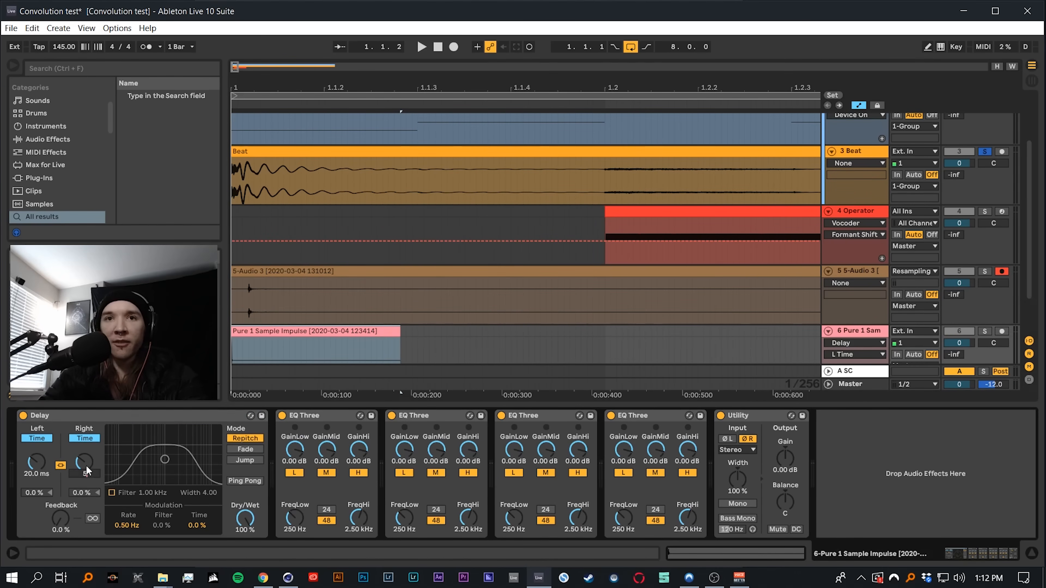
{"action": "type", "text": "5"}
{"action": "key", "text": "Return"}
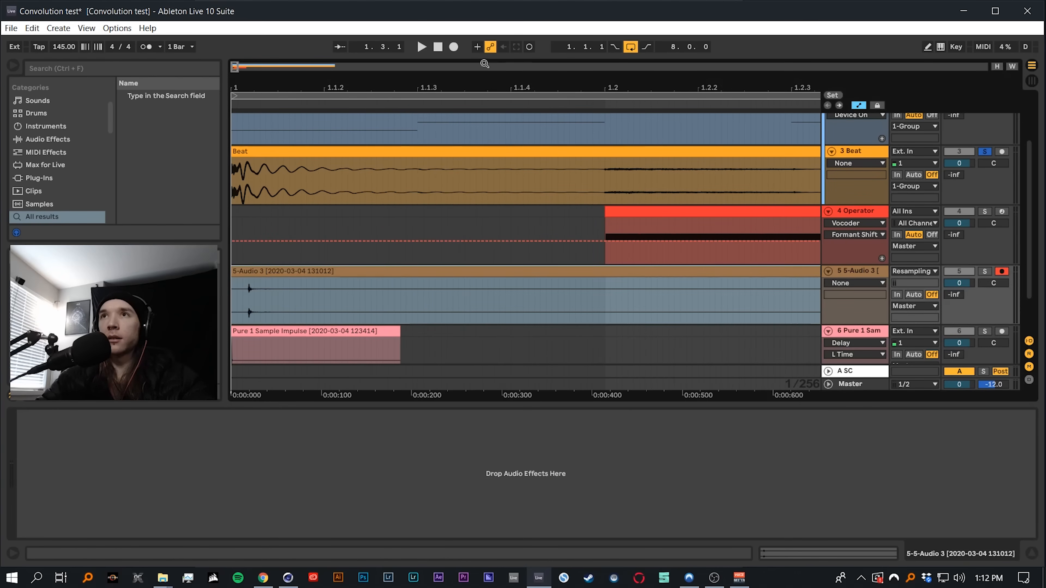
Solo the Beat track and audition the loaded impulse response with the rack's first chain soloed, finishing with that chain unsoloed
{"action": "left_click", "coordinate": [369, 272]}
{"action": "scroll", "coordinate": [969, 187], "scroll_direction": "up", "scroll_amount": 3}
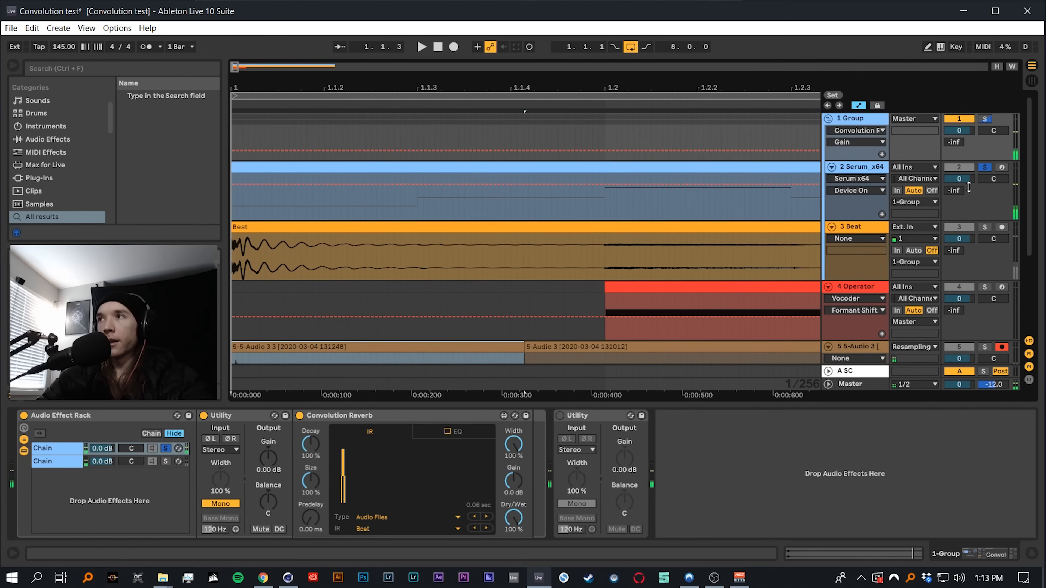
{"action": "left_click", "coordinate": [985, 228]}
{"action": "key", "text": "space"}
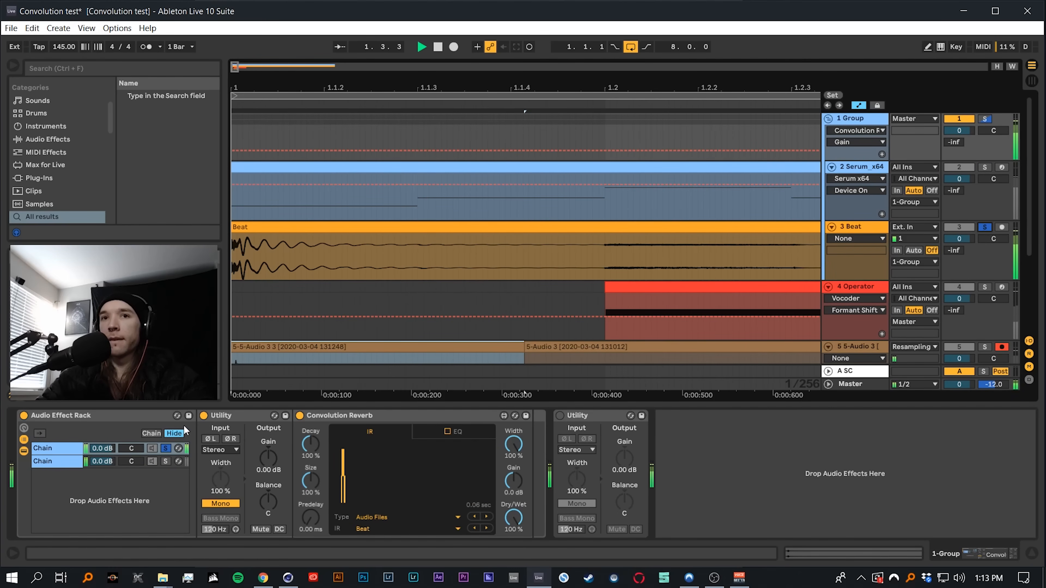
{"action": "left_click", "coordinate": [165, 449]}
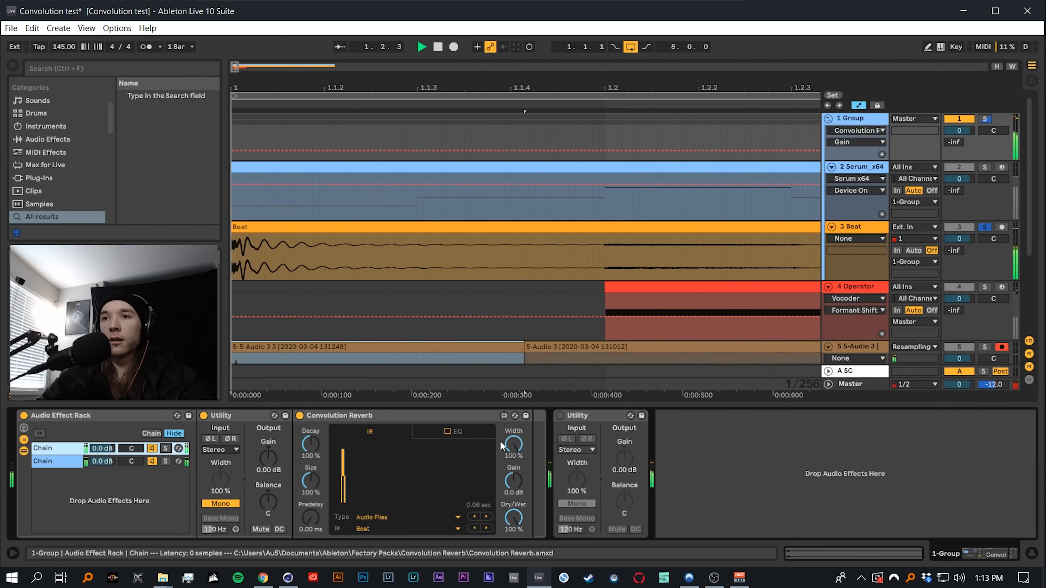
Balance the two rack chains during playback, setting the first to -4.6 dB and the second to -3.0 dB
{"action": "left_click_drag", "start_coordinate": [511, 510], "coordinate": [513, 474]}
{"action": "left_click_drag", "start_coordinate": [113, 451], "coordinate": [113, 515]}
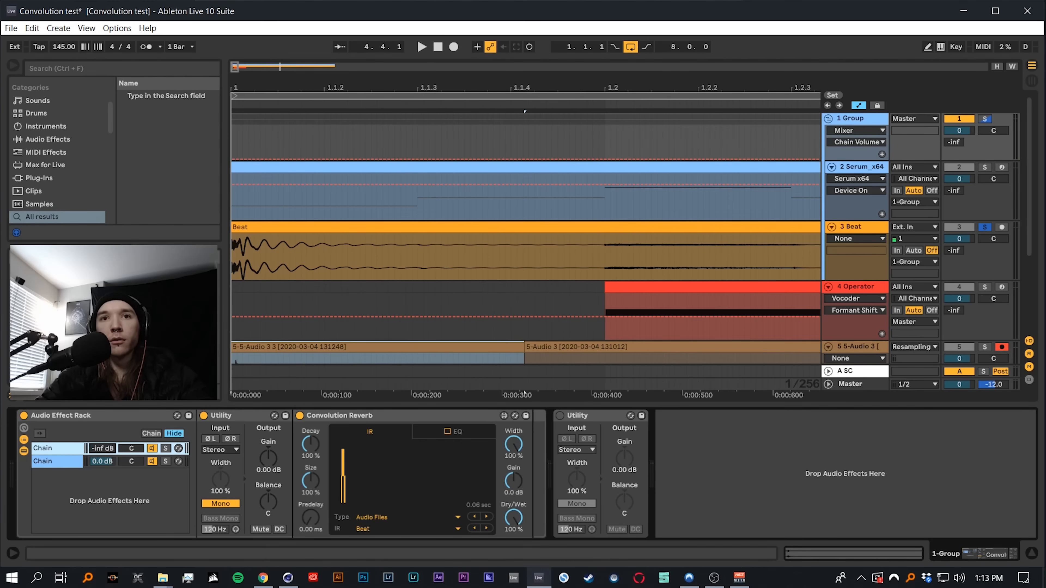
{"action": "key", "text": "space"}
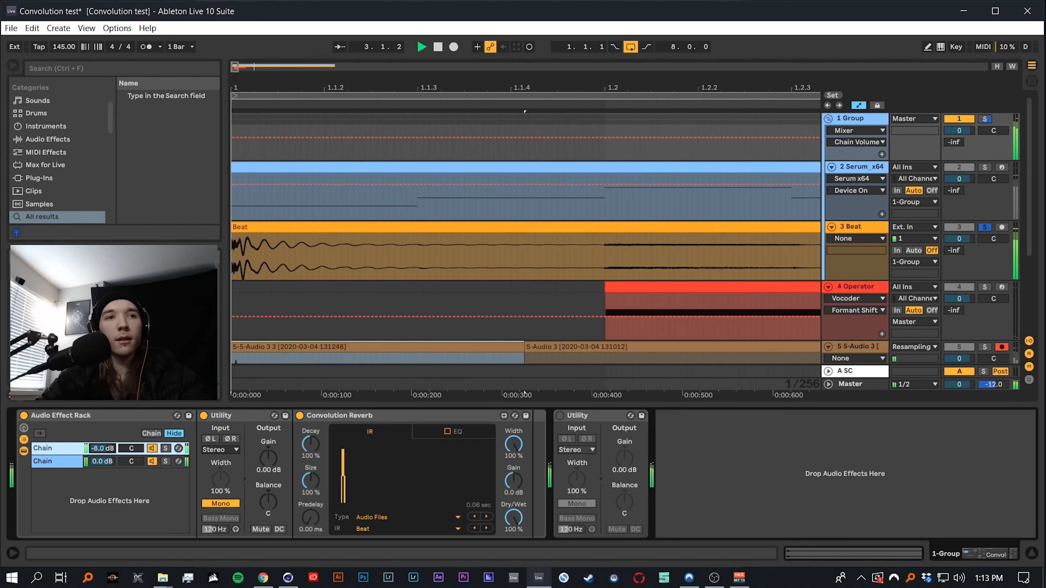
Solo the Serum track and compare its sound with the group's Audio Effect Rack bypassed and enabled
{"action": "left_click", "coordinate": [985, 168]}
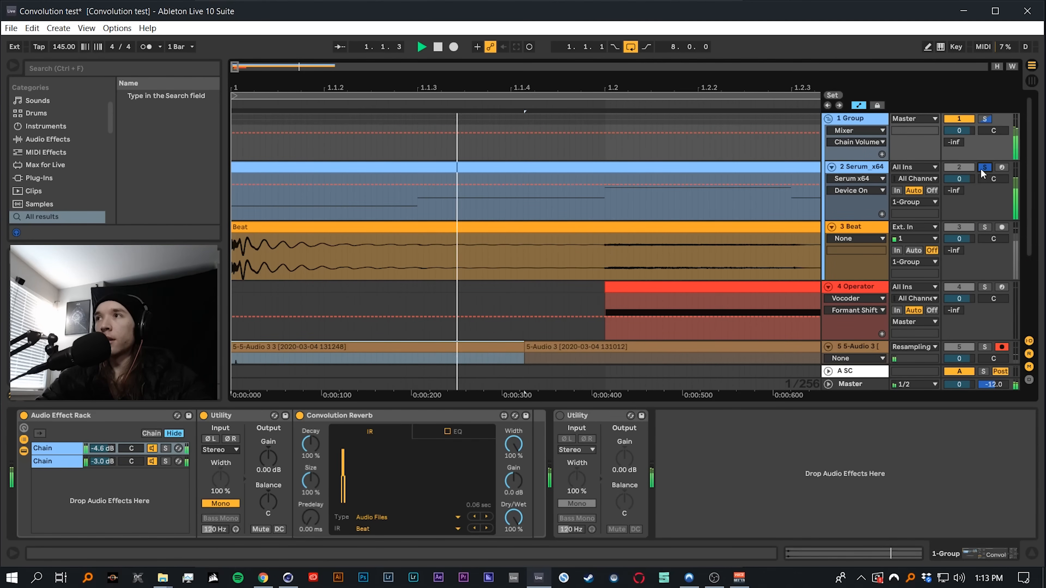
{"action": "left_click", "coordinate": [855, 172]}
{"action": "left_click", "coordinate": [847, 123]}
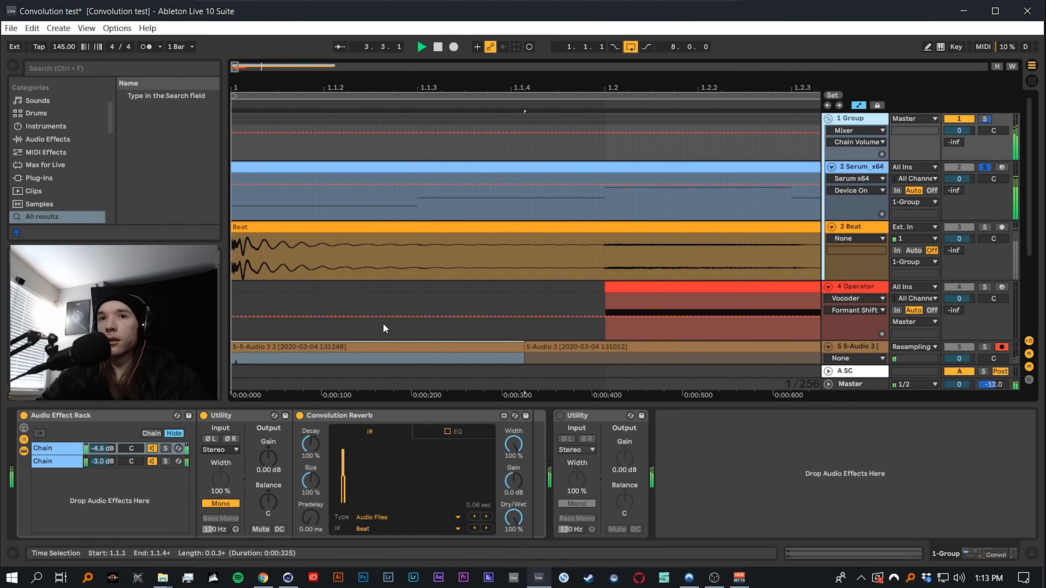
{"action": "left_click", "coordinate": [24, 417]}
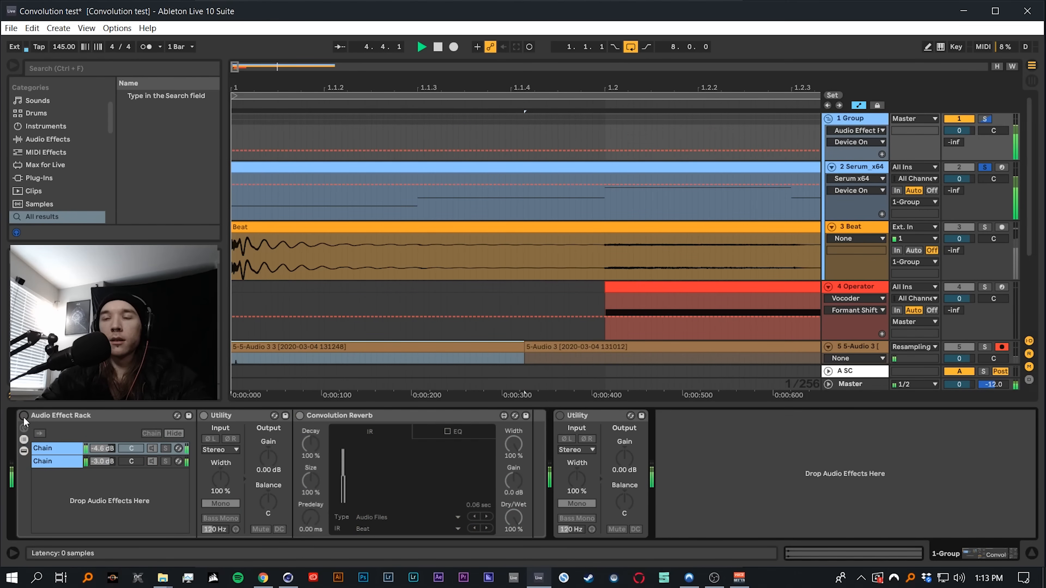
{"action": "left_click", "coordinate": [24, 417]}
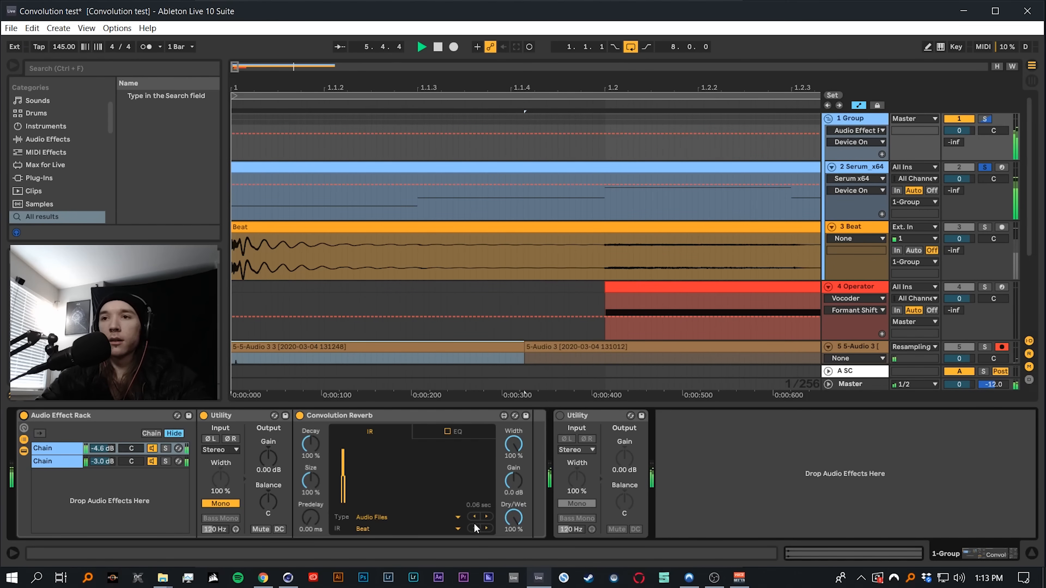
{"action": "left_click_drag", "start_coordinate": [424, 84], "coordinate": [424, 36]}
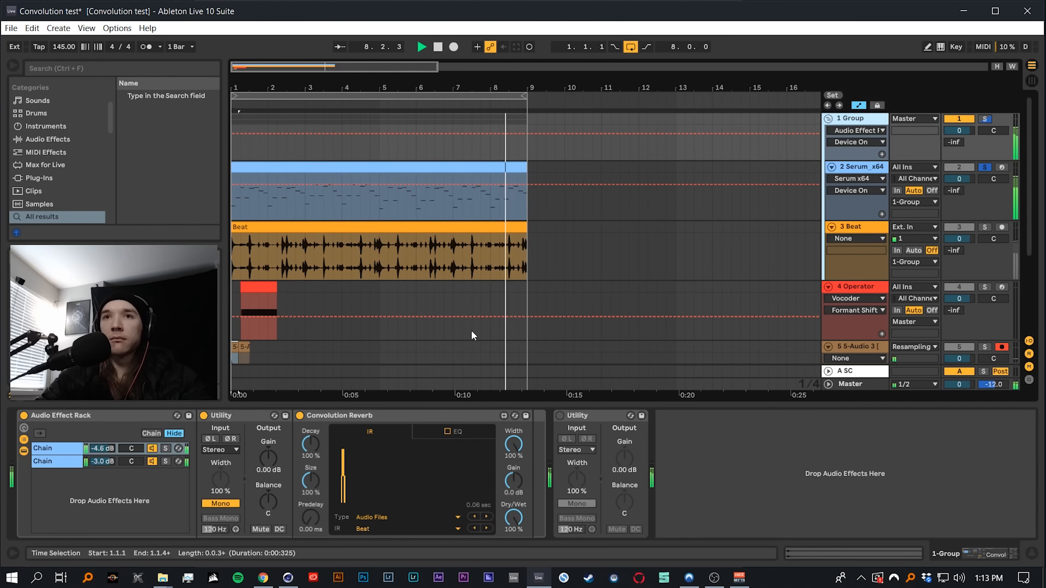